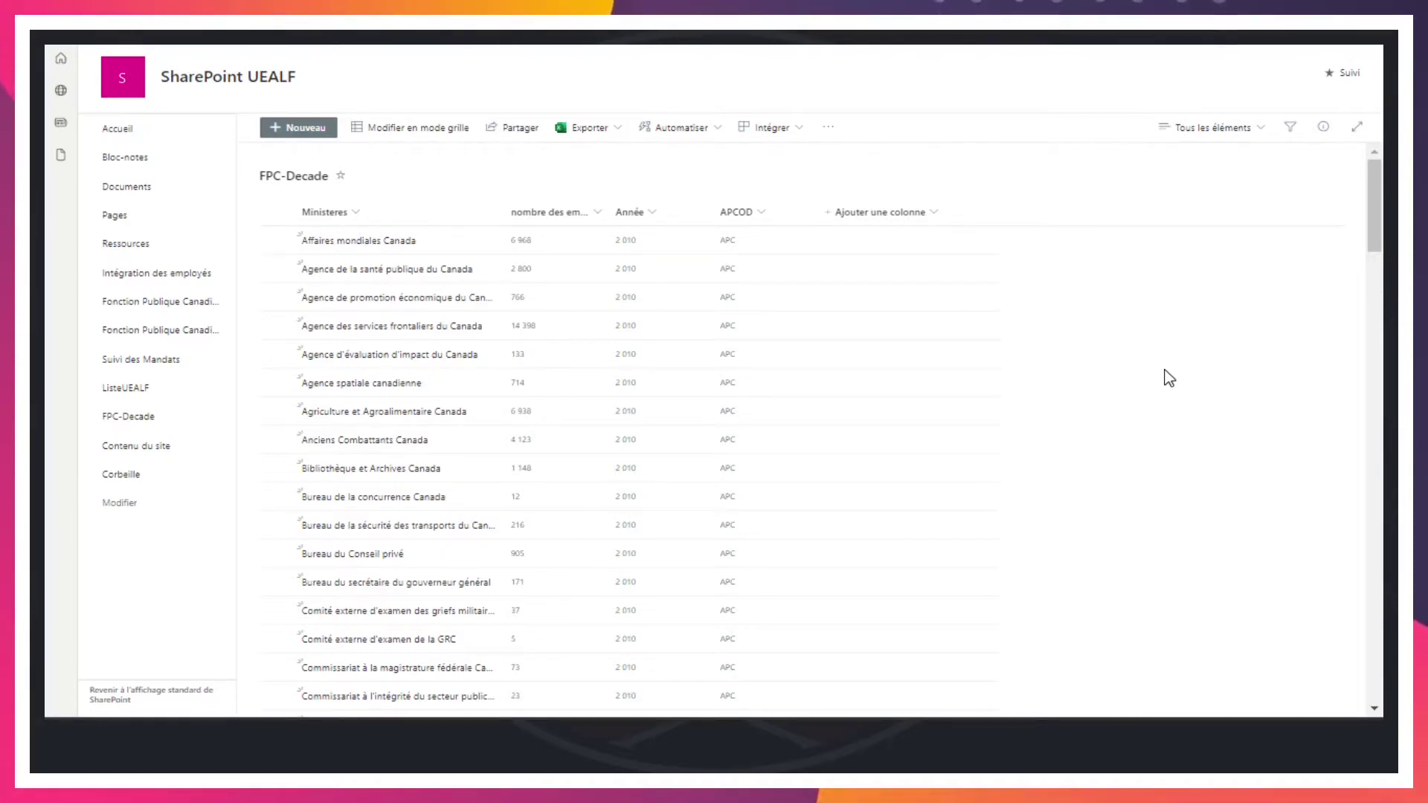
Start a new view of the FPC-Decade list named ListeMinisteres, shown as Liste
{"action": "left_click", "coordinate": [1214, 128]}
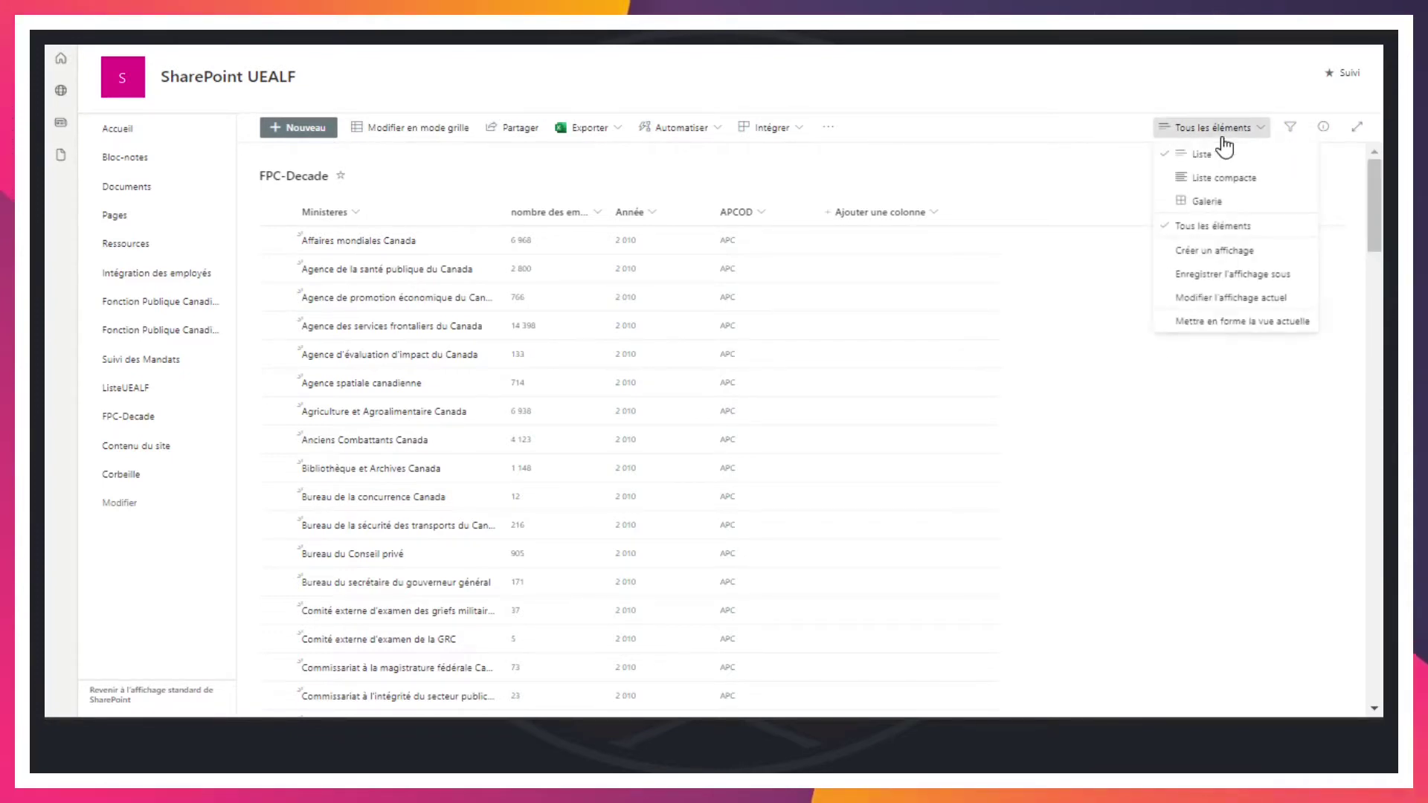
{"action": "left_click", "coordinate": [1227, 253]}
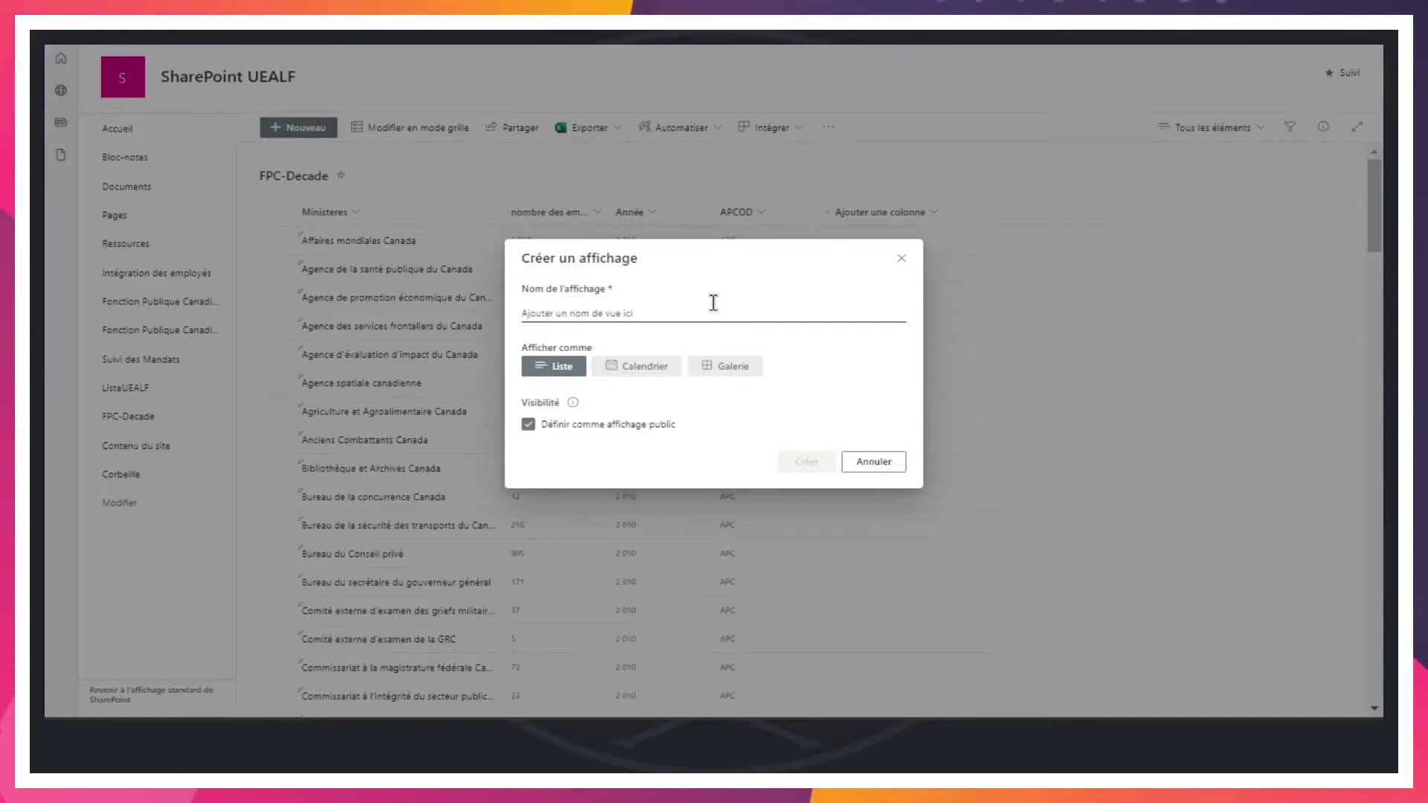
{"action": "type", "text": "Lis"}
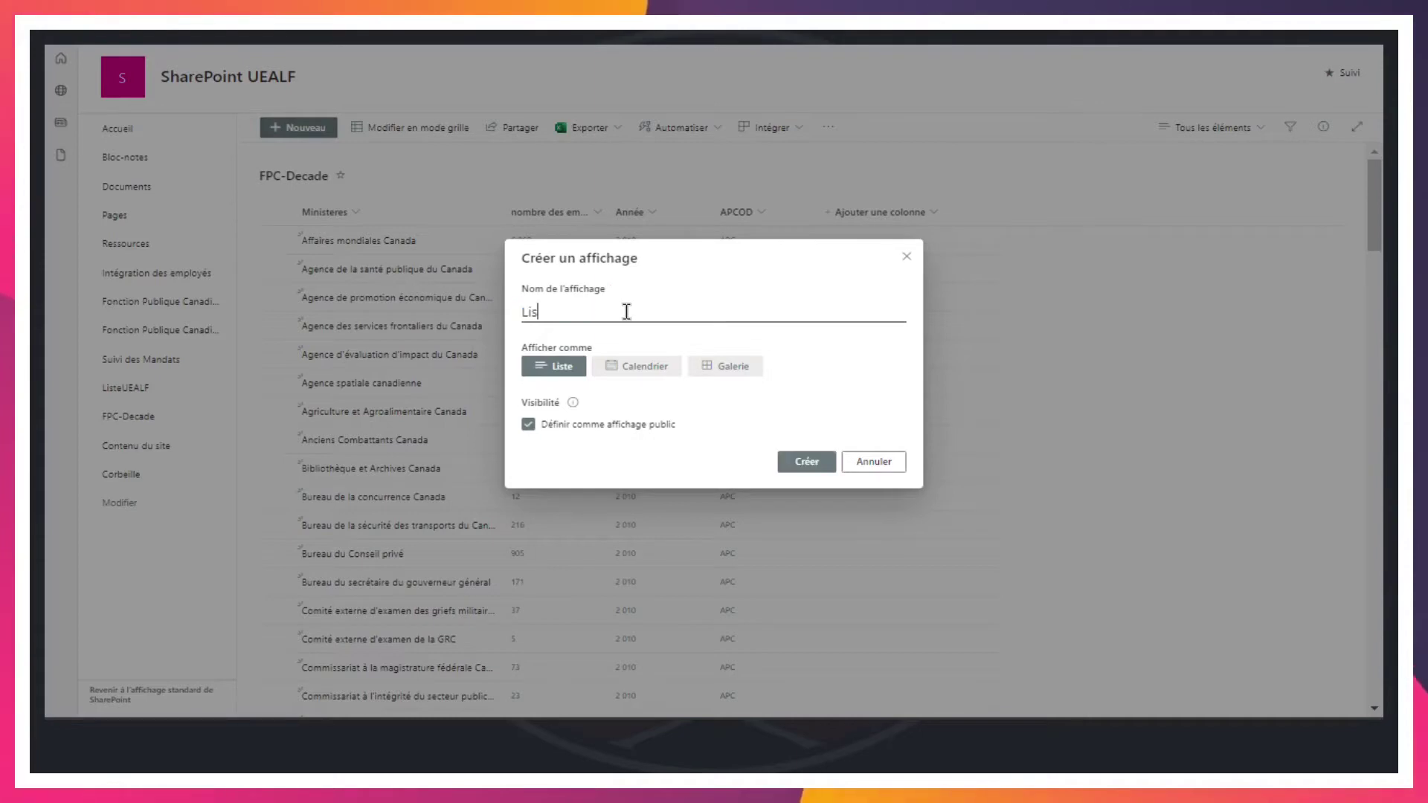
{"action": "type", "text": "teMinisteres"}
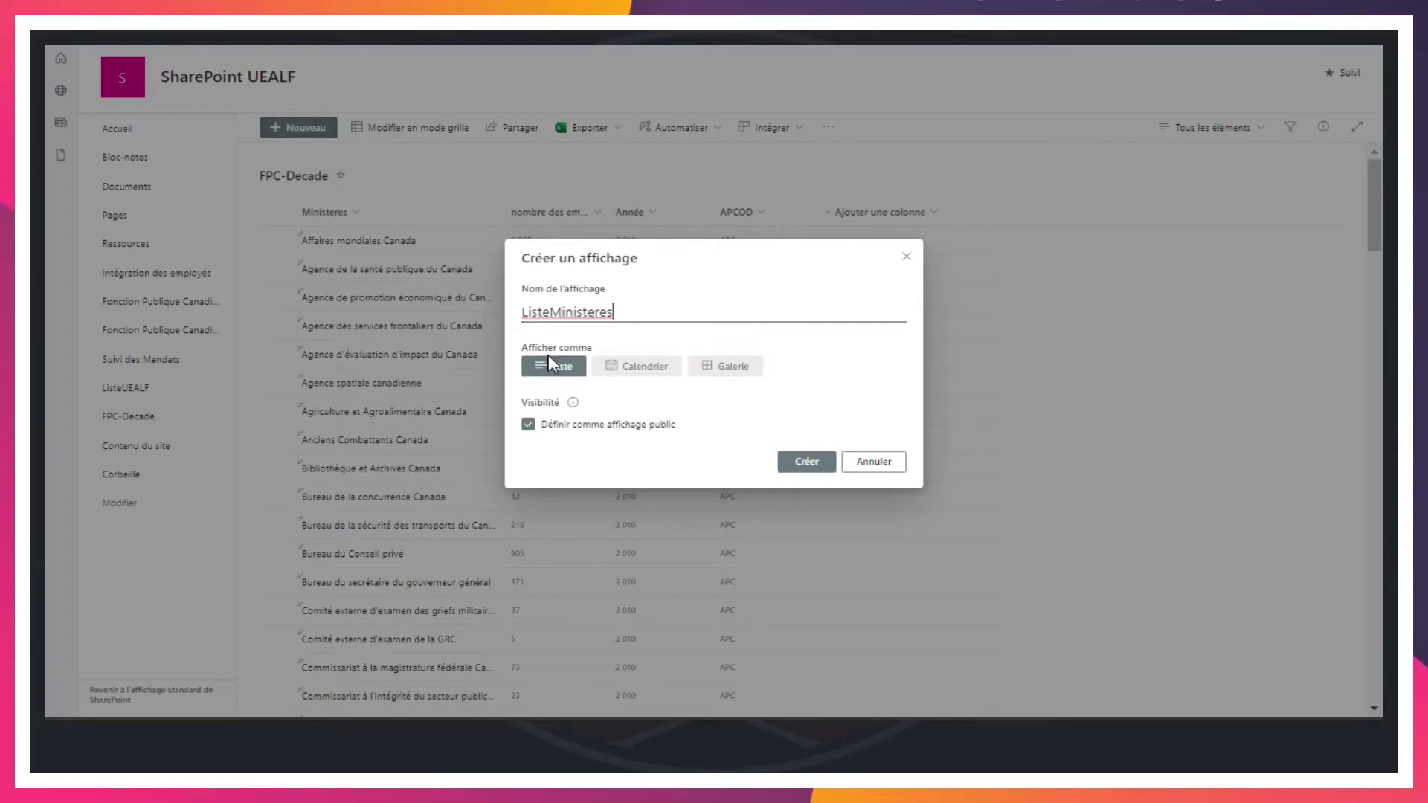
{"action": "mouse_move", "coordinate": [581, 405]}
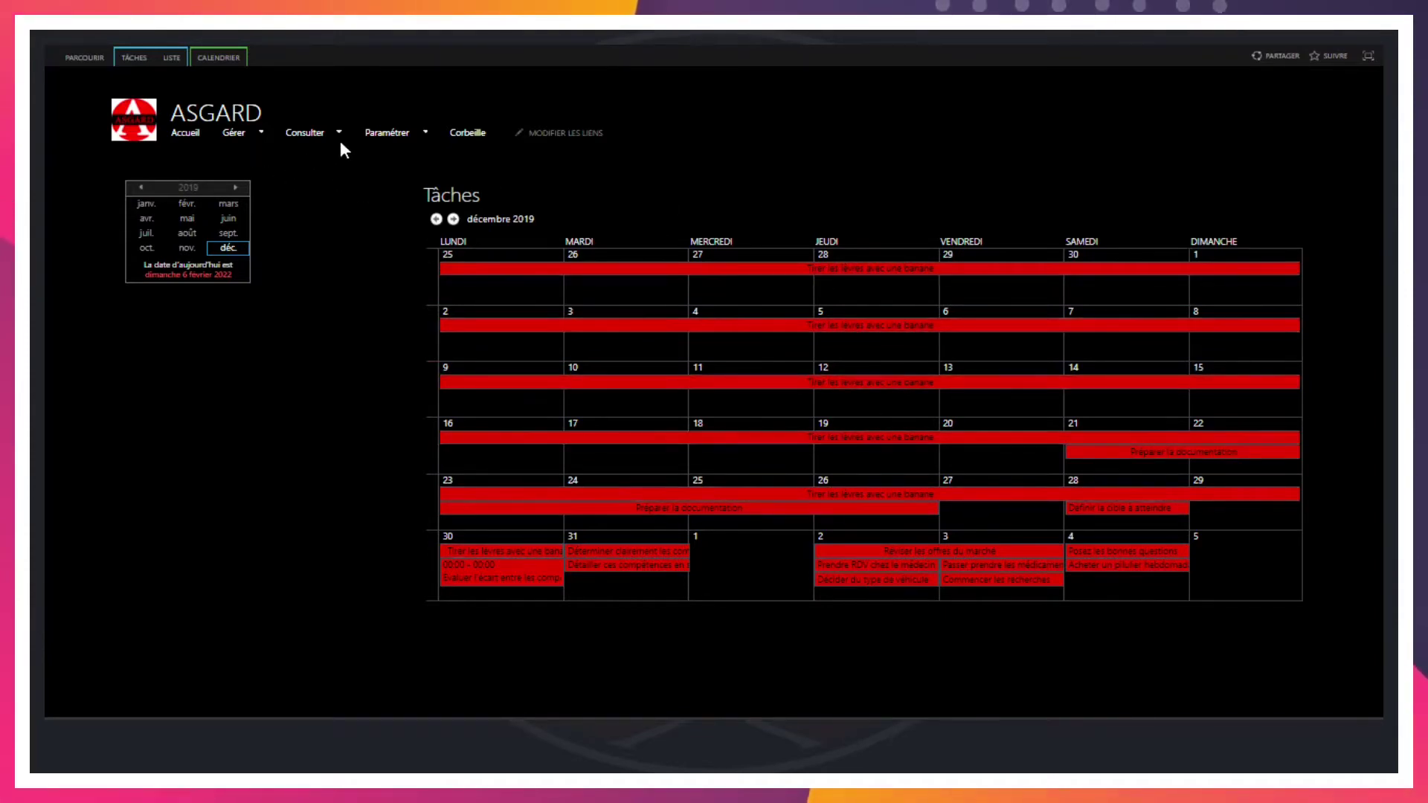
Open the Tâches list on the ASGARD site and look through all its tasks
{"action": "mouse_move", "coordinate": [237, 136]}
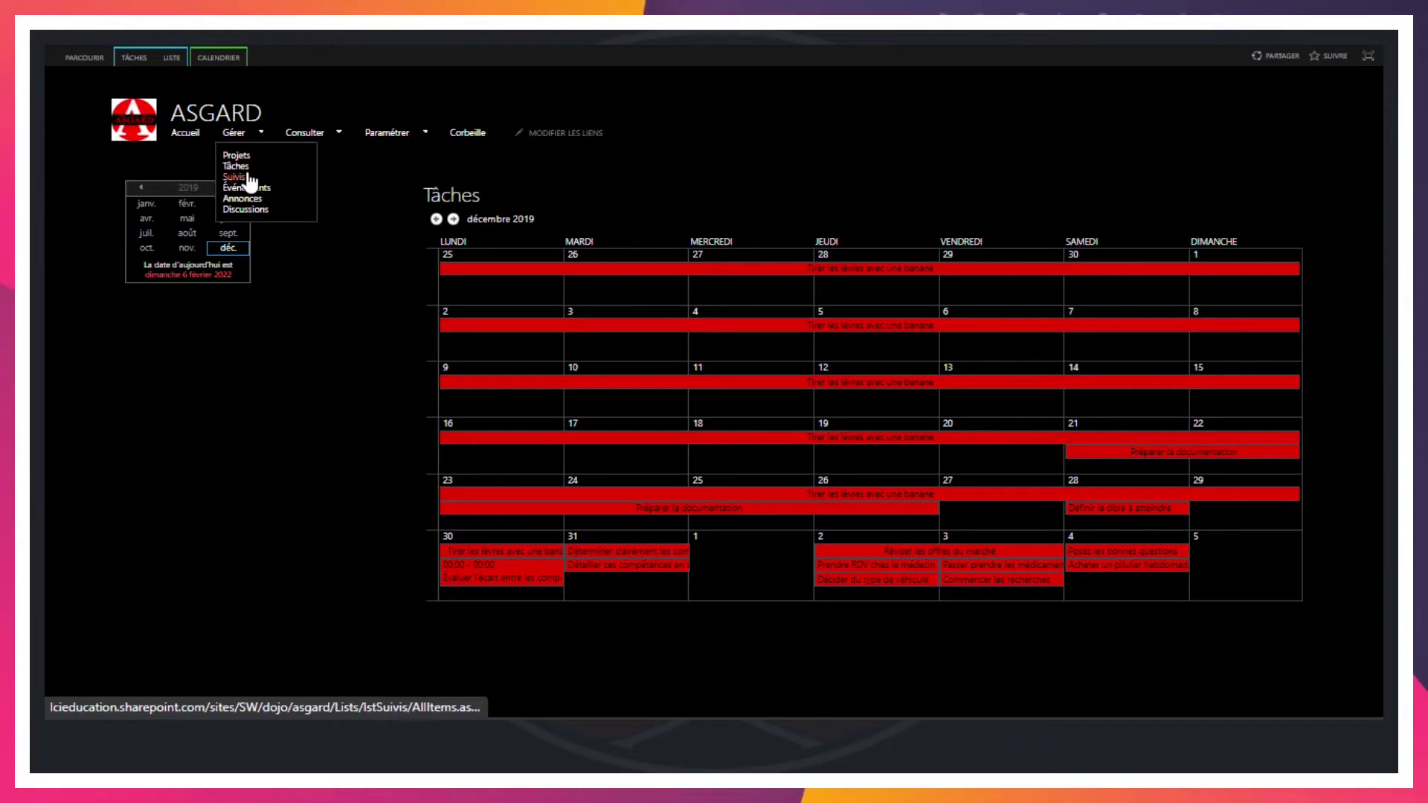
{"action": "left_click", "coordinate": [246, 169]}
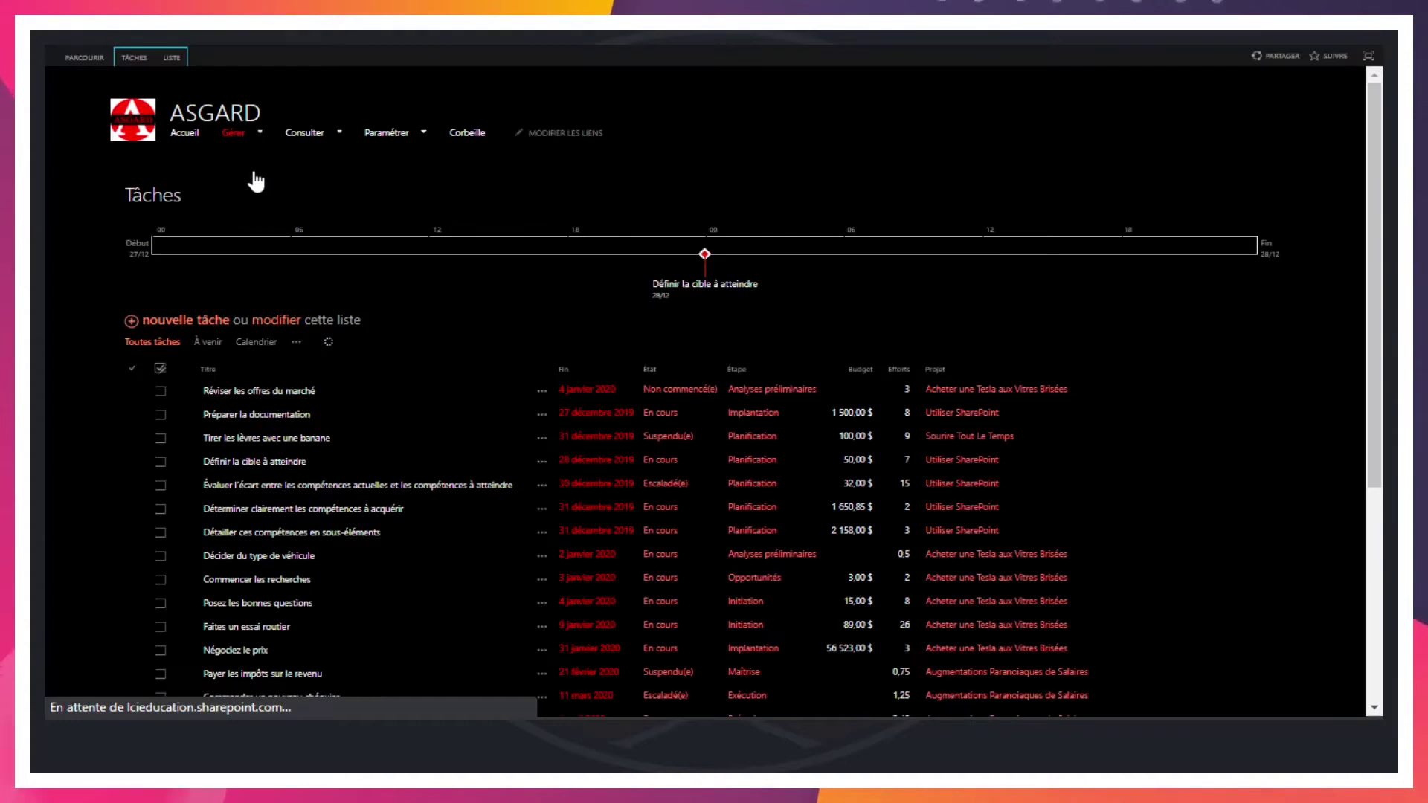
{"action": "scroll", "coordinate": [481, 275], "scroll_direction": "down", "scroll_amount": 3}
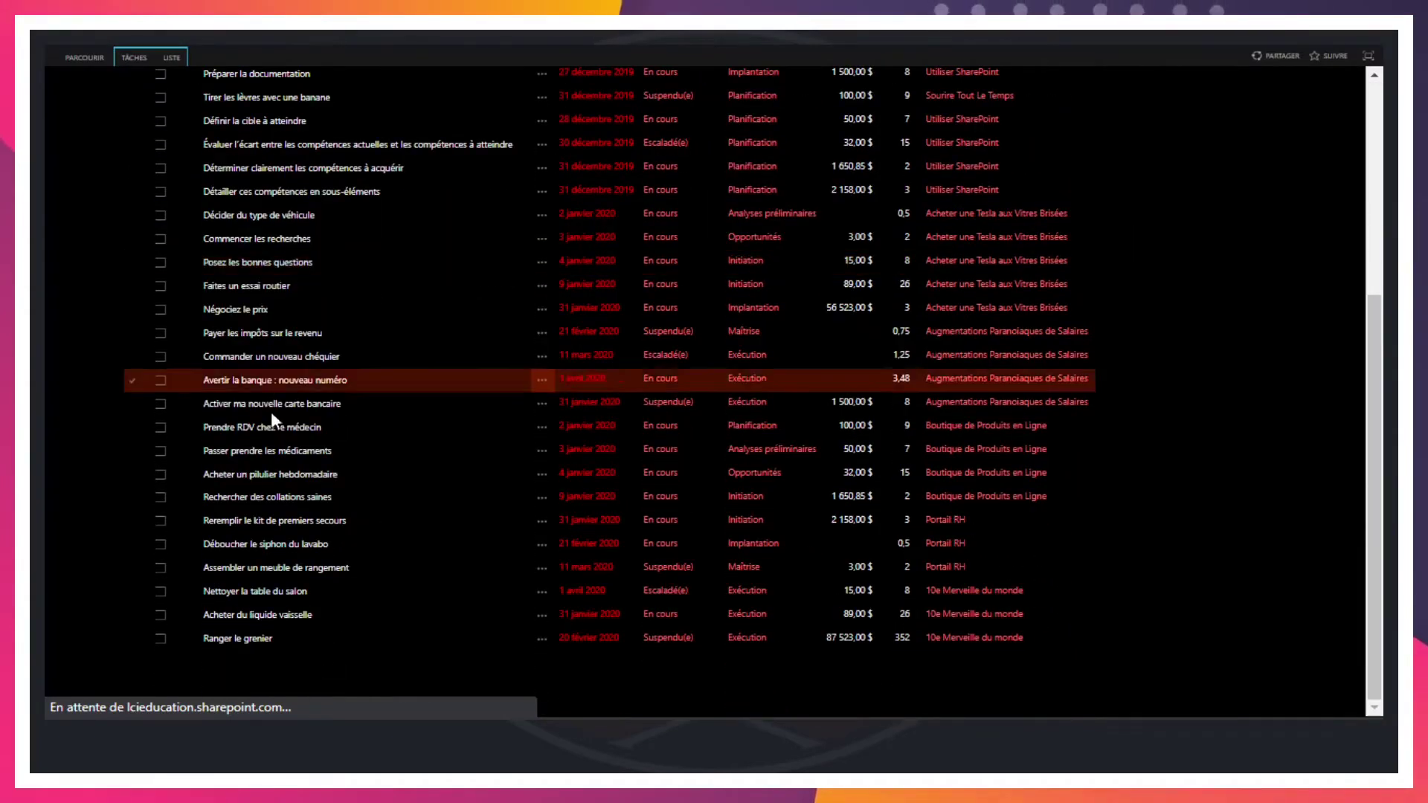
{"action": "scroll", "coordinate": [260, 417], "scroll_direction": "up", "scroll_amount": 4}
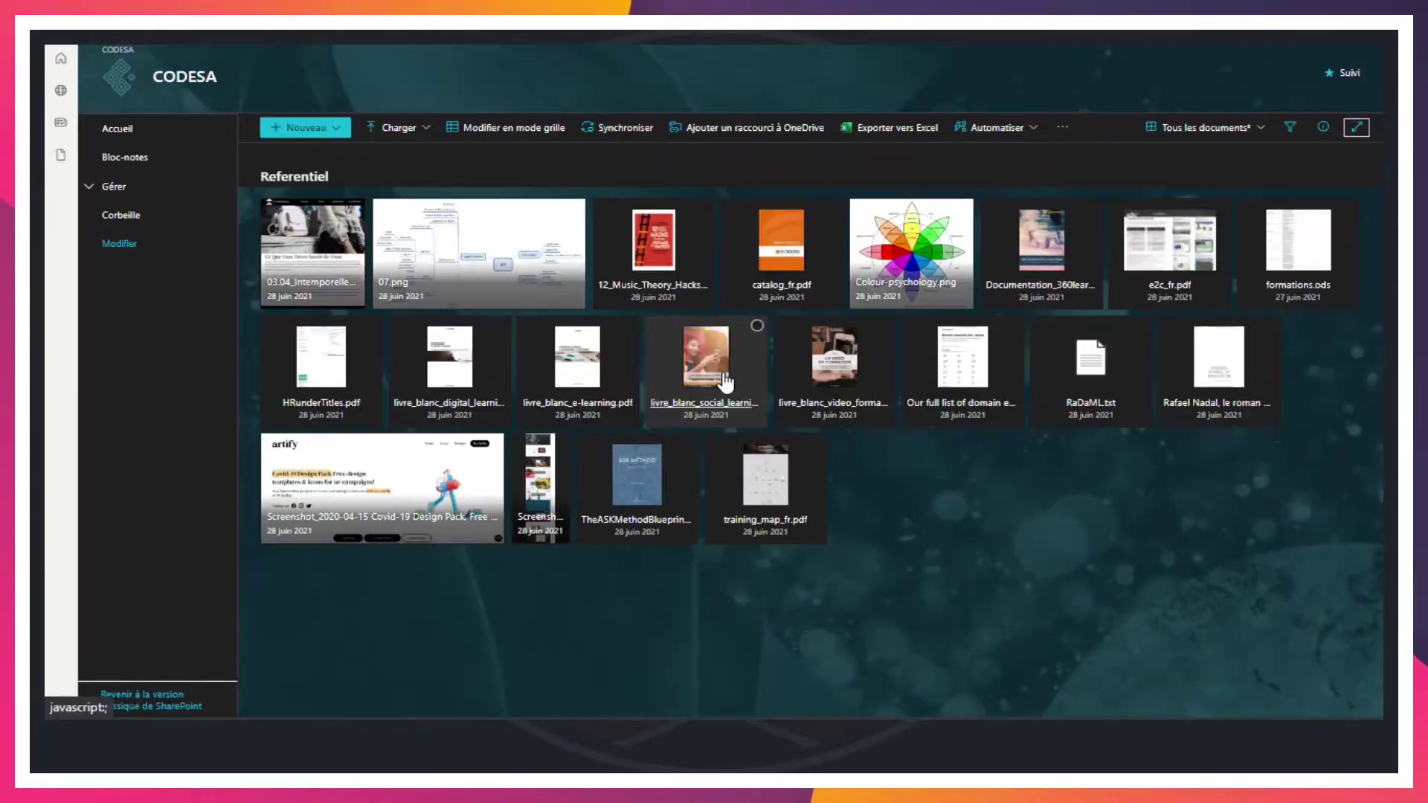
On the CODESA site, show the Referentiel library as Liste, look through its documents, and return it to Vignettes
{"action": "mouse_move", "coordinate": [725, 381]}
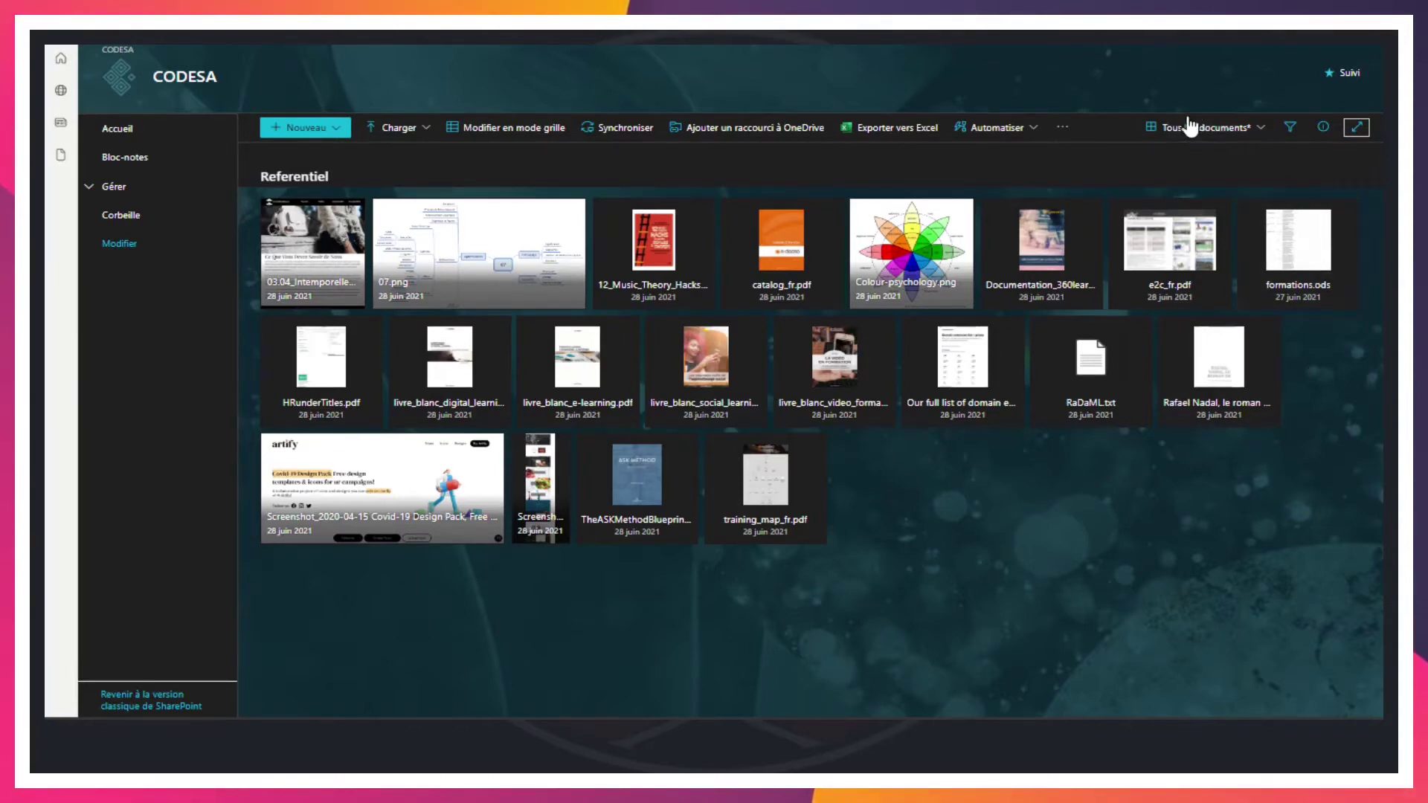
{"action": "left_click", "coordinate": [1188, 132]}
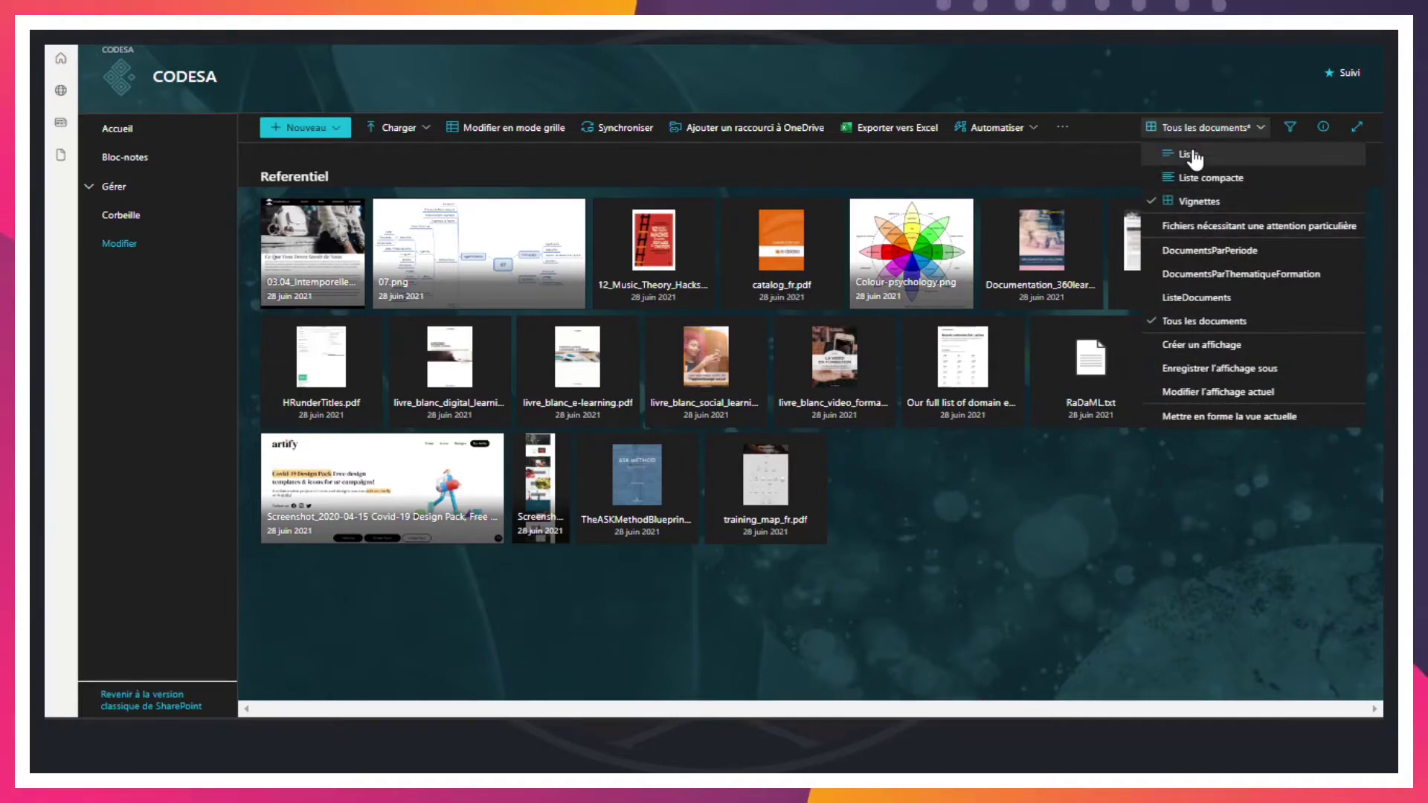
{"action": "left_click", "coordinate": [1190, 154]}
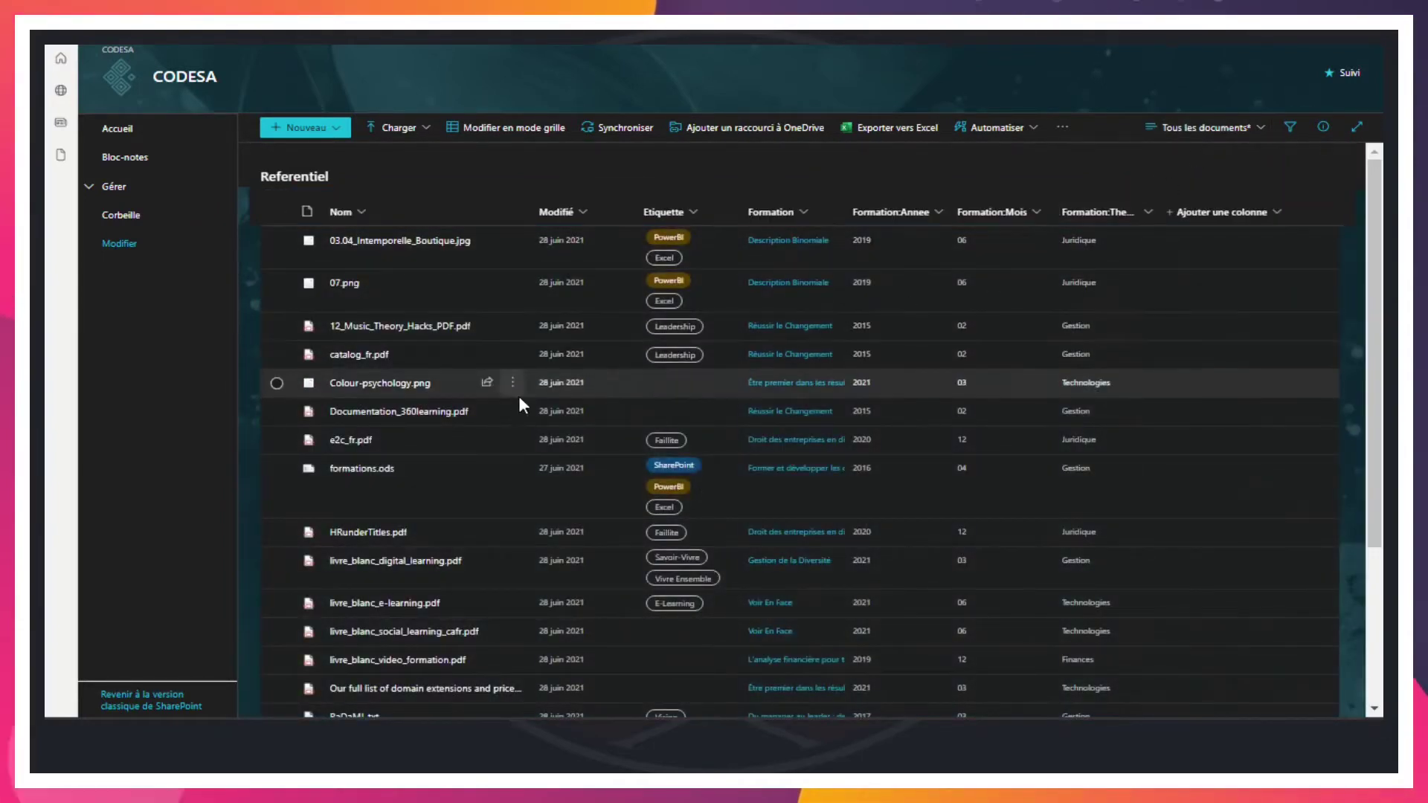
{"action": "scroll", "coordinate": [525, 524], "scroll_direction": "down", "scroll_amount": 3}
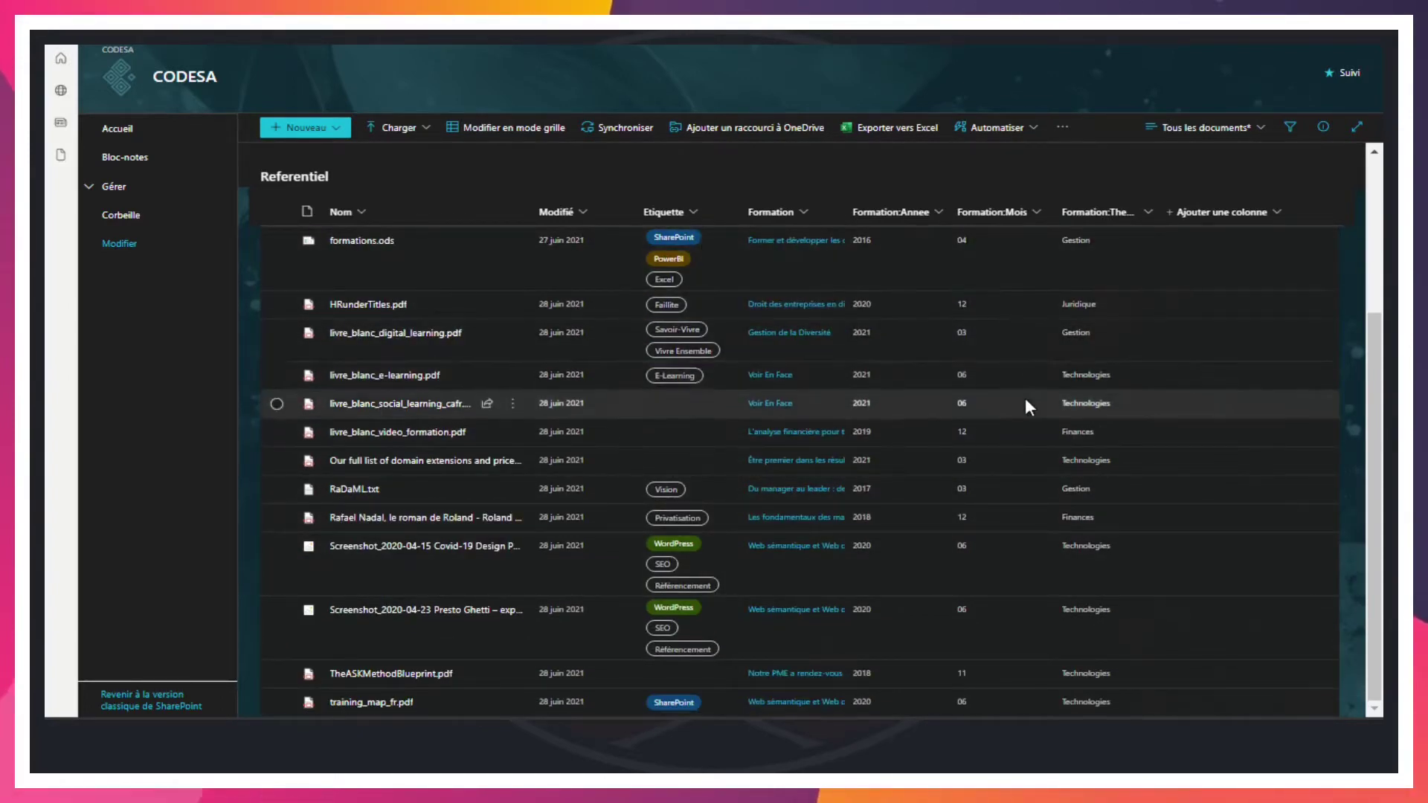
{"action": "scroll", "coordinate": [1025, 397], "scroll_direction": "up", "scroll_amount": 3}
{"action": "left_click", "coordinate": [1205, 128]}
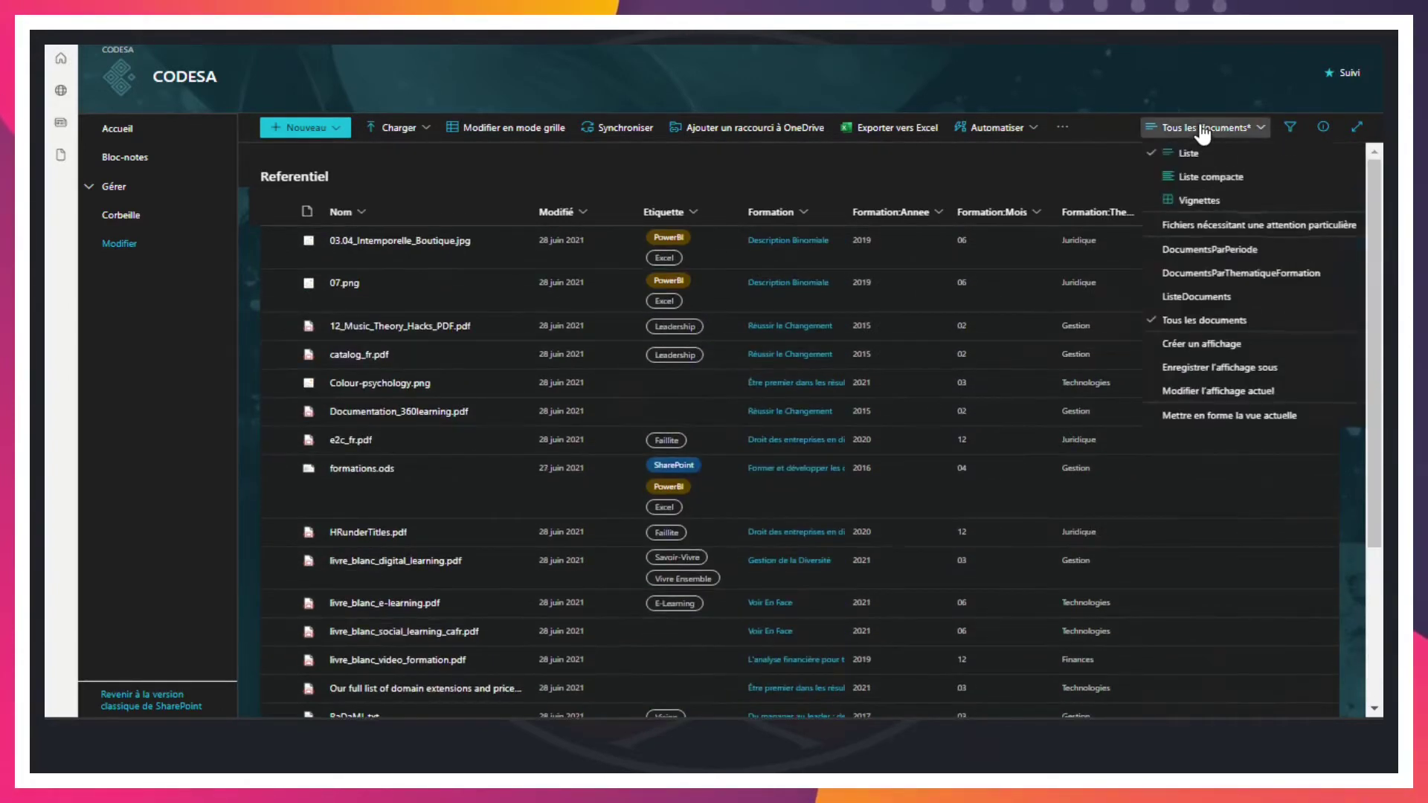
{"action": "left_click", "coordinate": [1197, 202]}
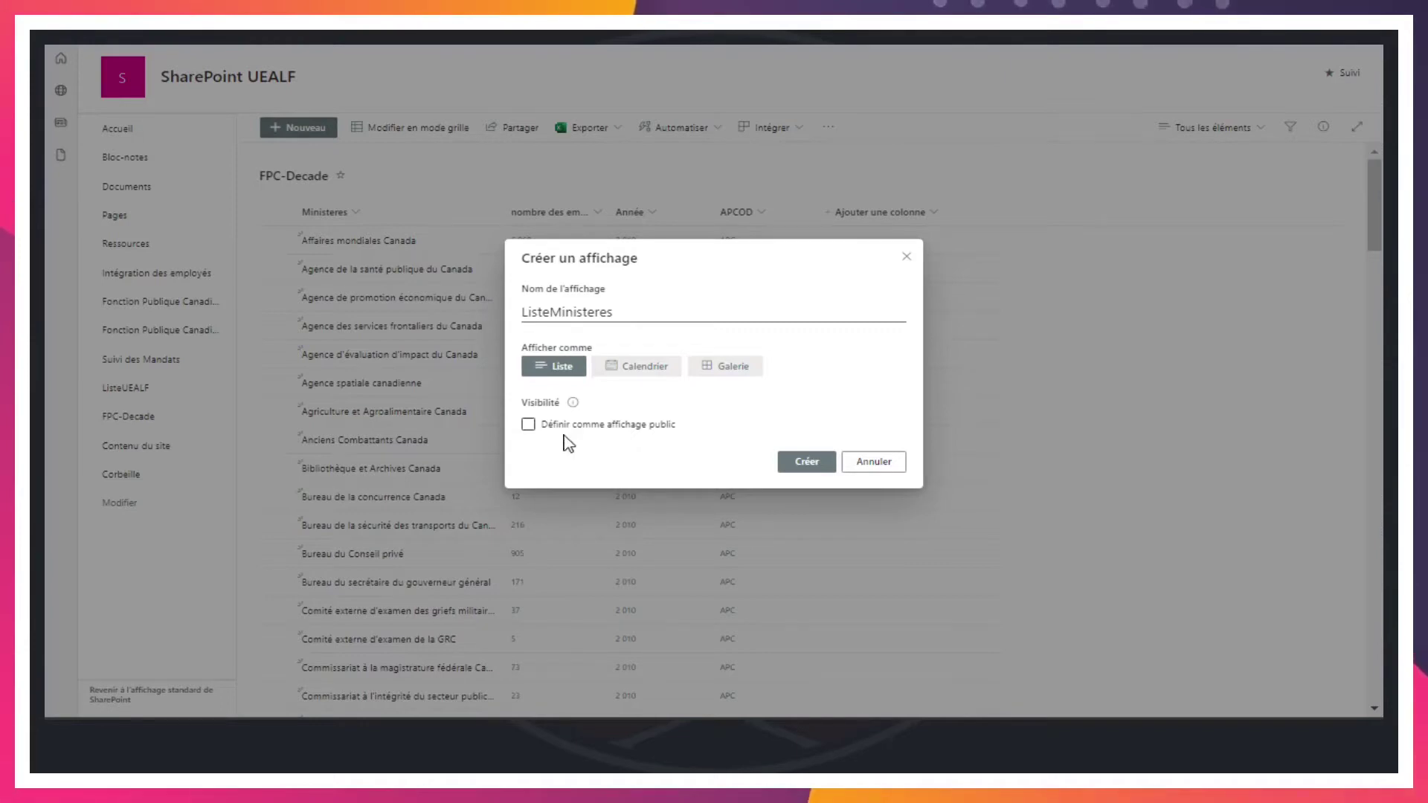
Back on the UEALF site, set the ListeMinisteres view as public and create it
{"action": "left_click", "coordinate": [527, 425]}
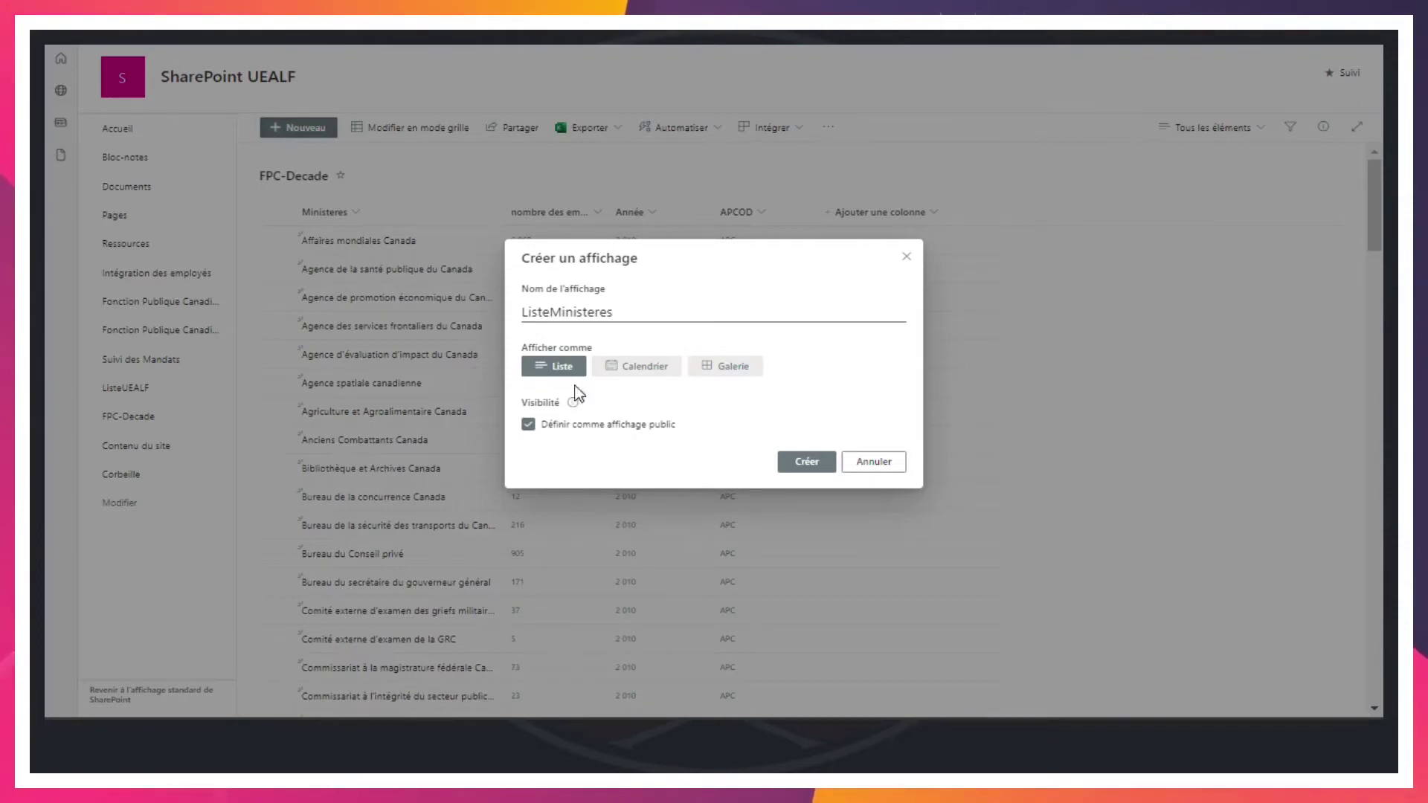
{"action": "left_click", "coordinate": [805, 464]}
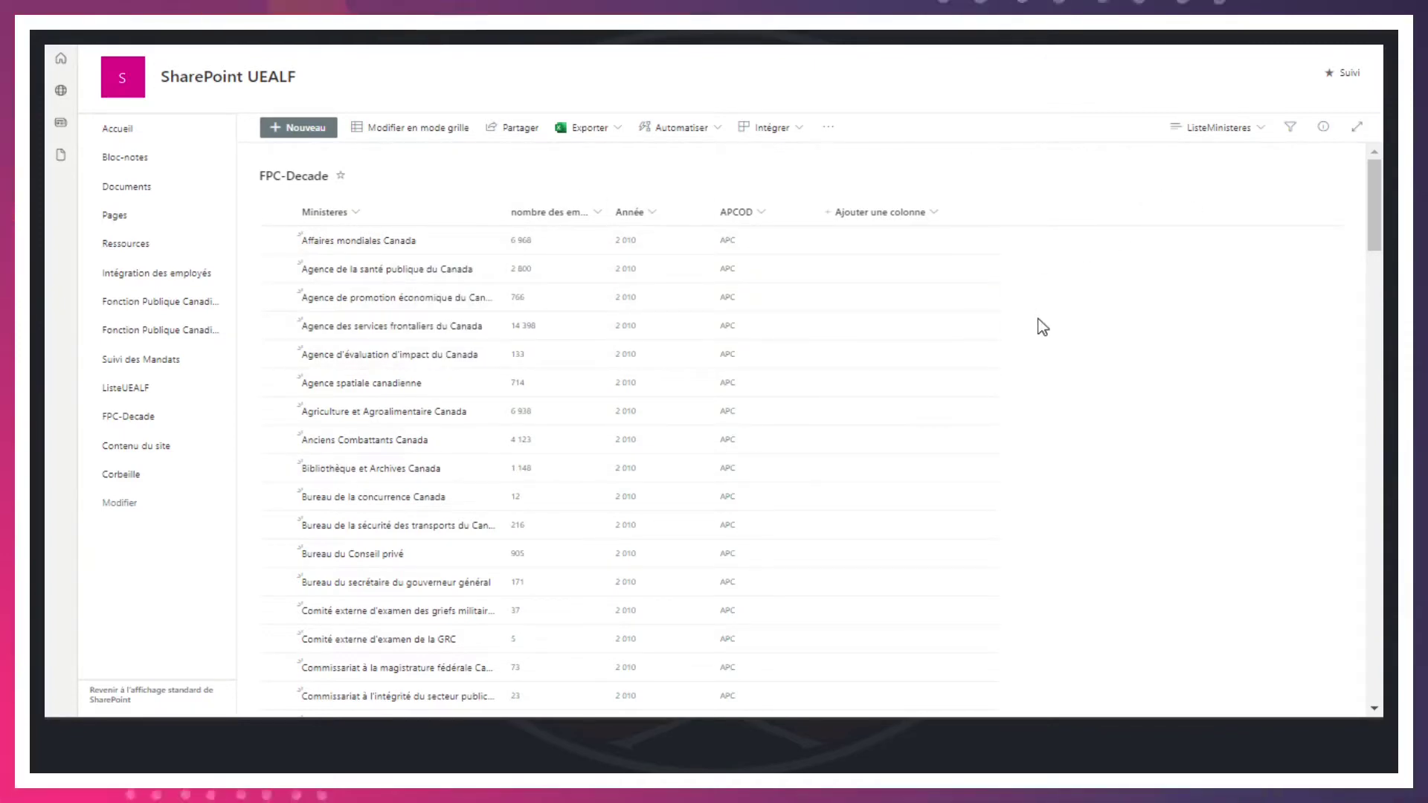
Open the ListeMinisteres view's settings for editing and check its name and web address
{"action": "left_click", "coordinate": [1214, 130]}
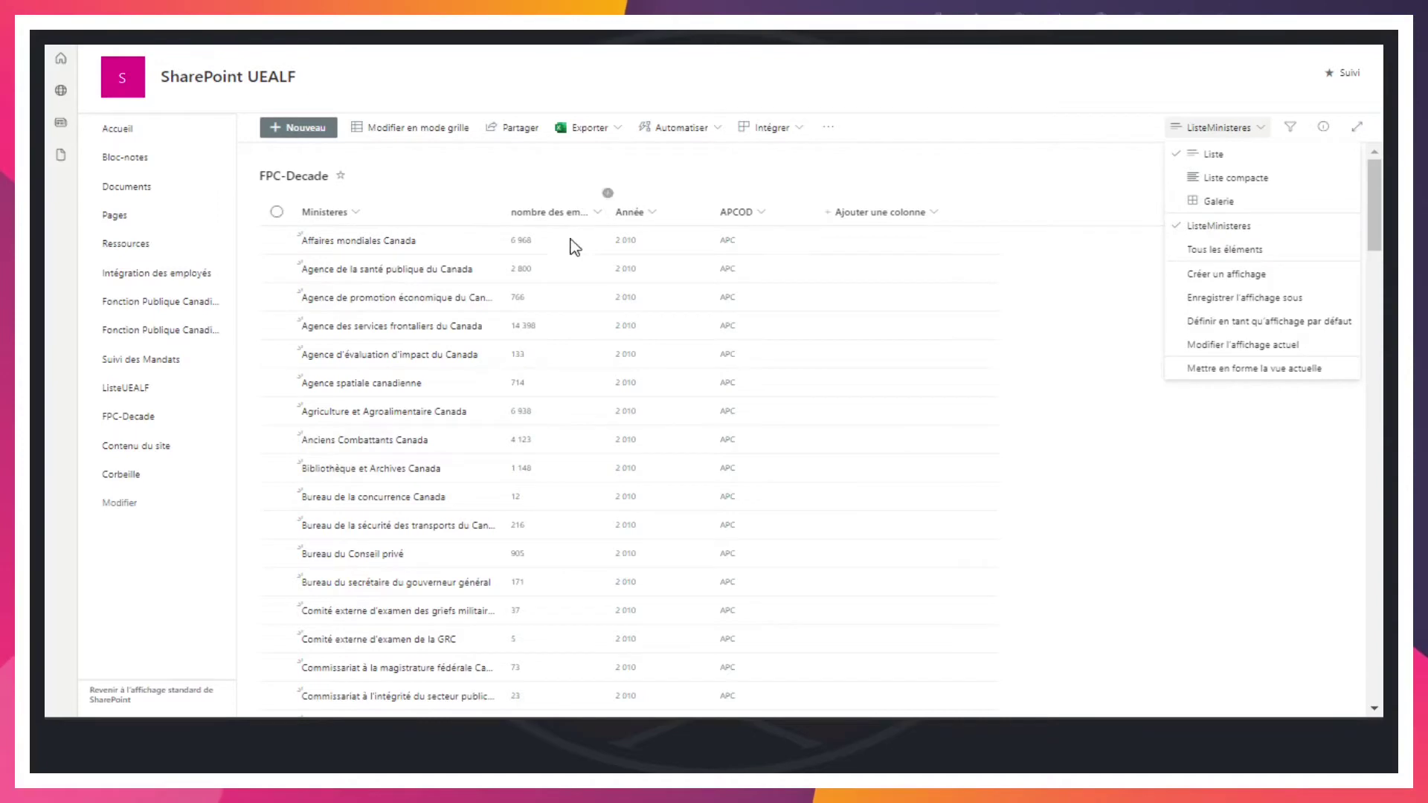
{"action": "left_click", "coordinate": [1236, 346]}
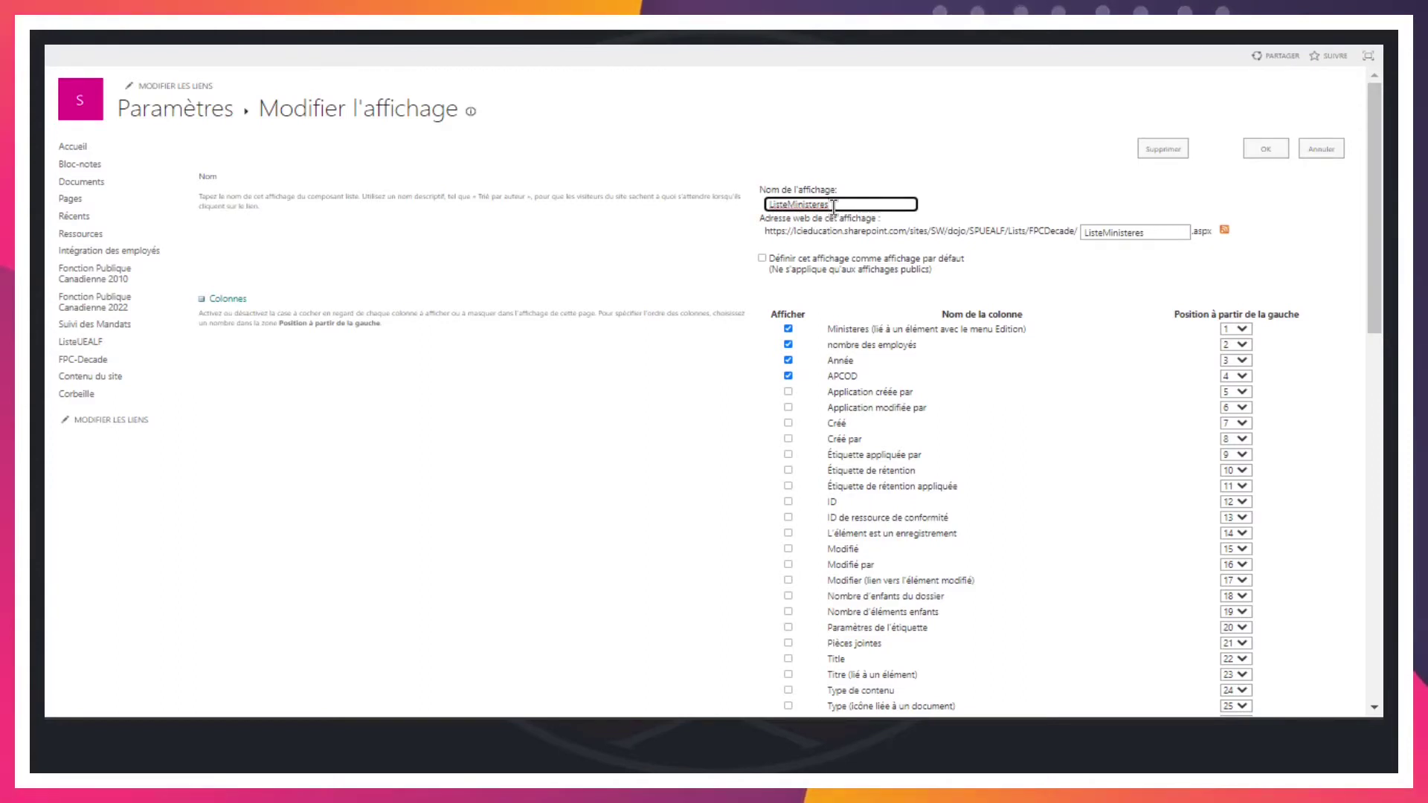
{"action": "left_click_drag", "start_coordinate": [833, 207], "coordinate": [740, 190]}
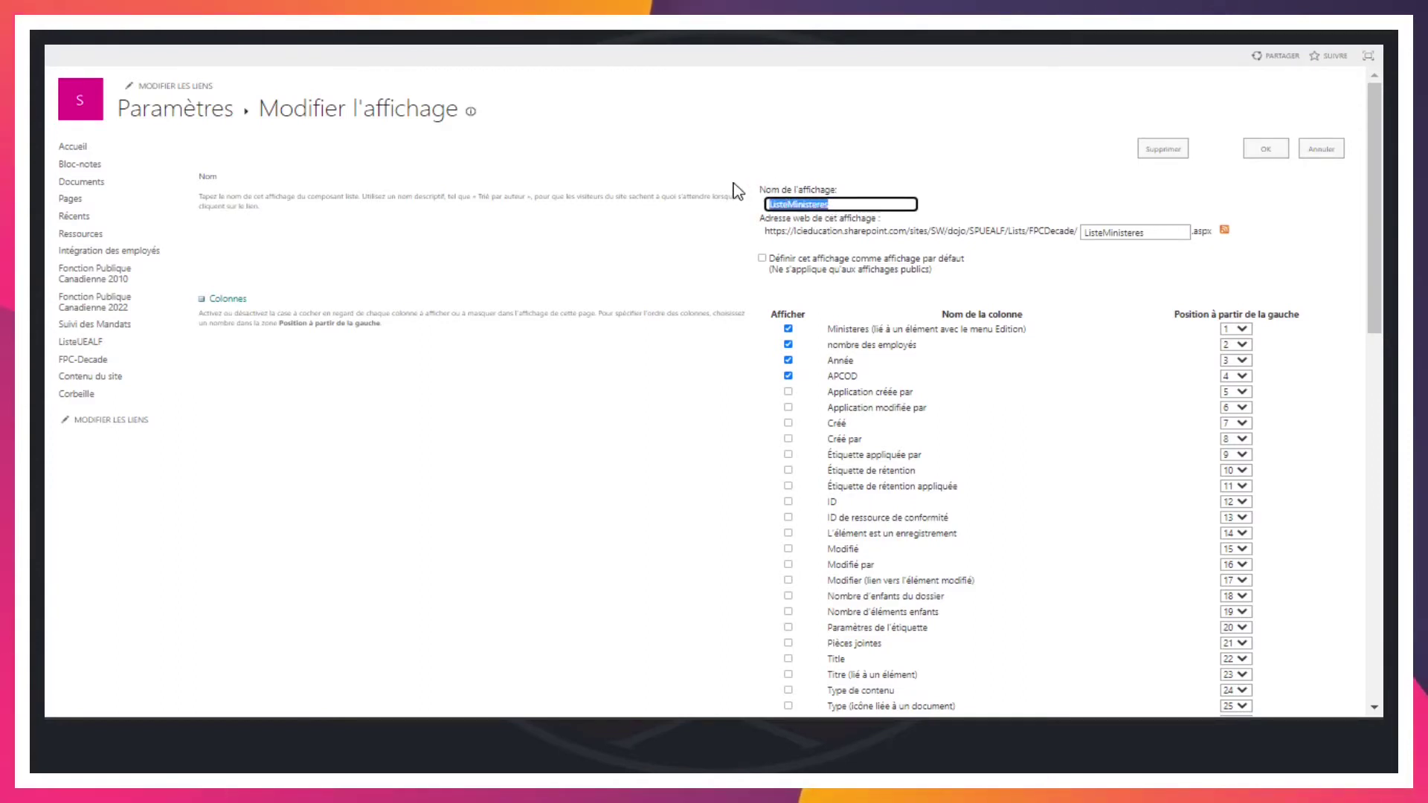
{"action": "left_click_drag", "start_coordinate": [1153, 232], "coordinate": [1073, 233]}
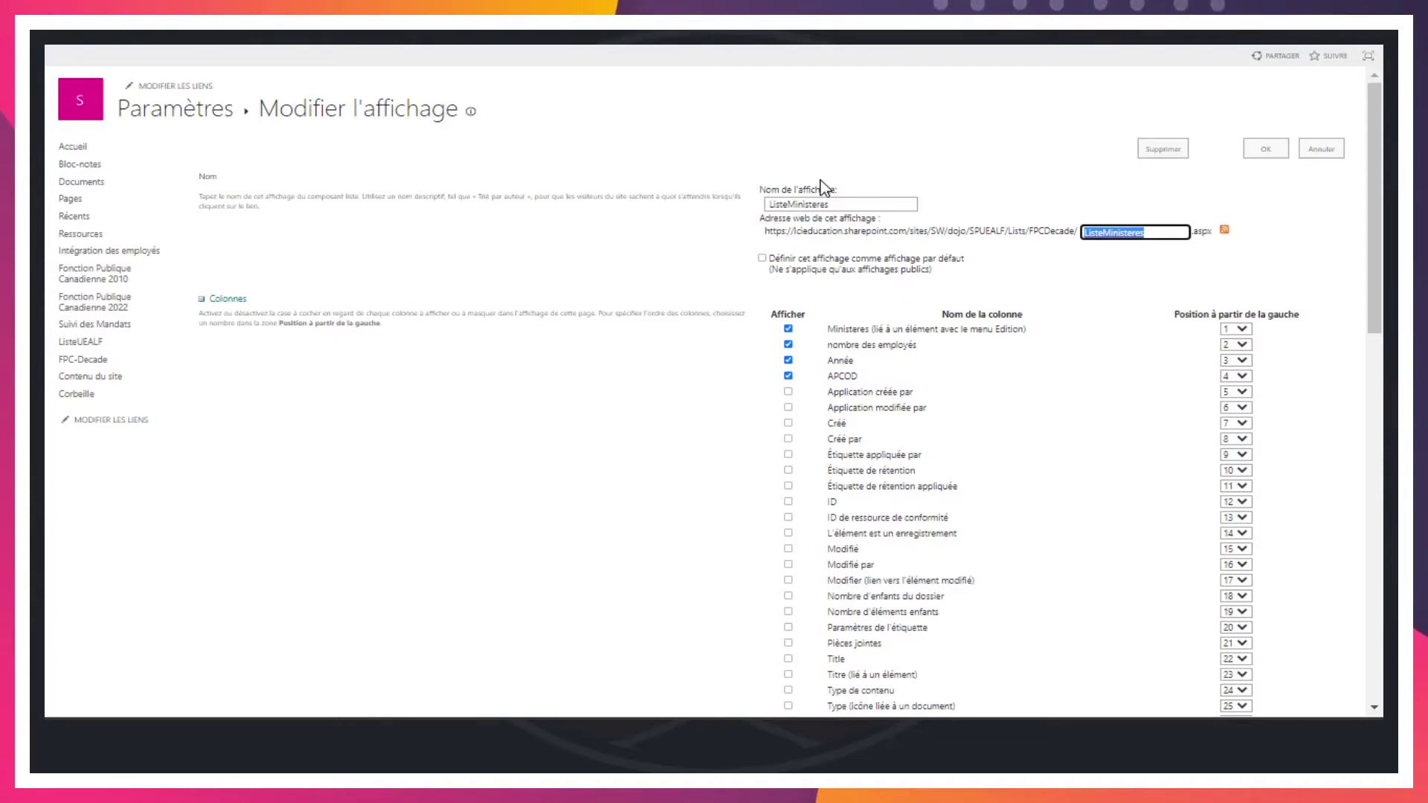
Change the view's name to "Liste des Ministères", keeping its web address
{"action": "left_click", "coordinate": [788, 204]}
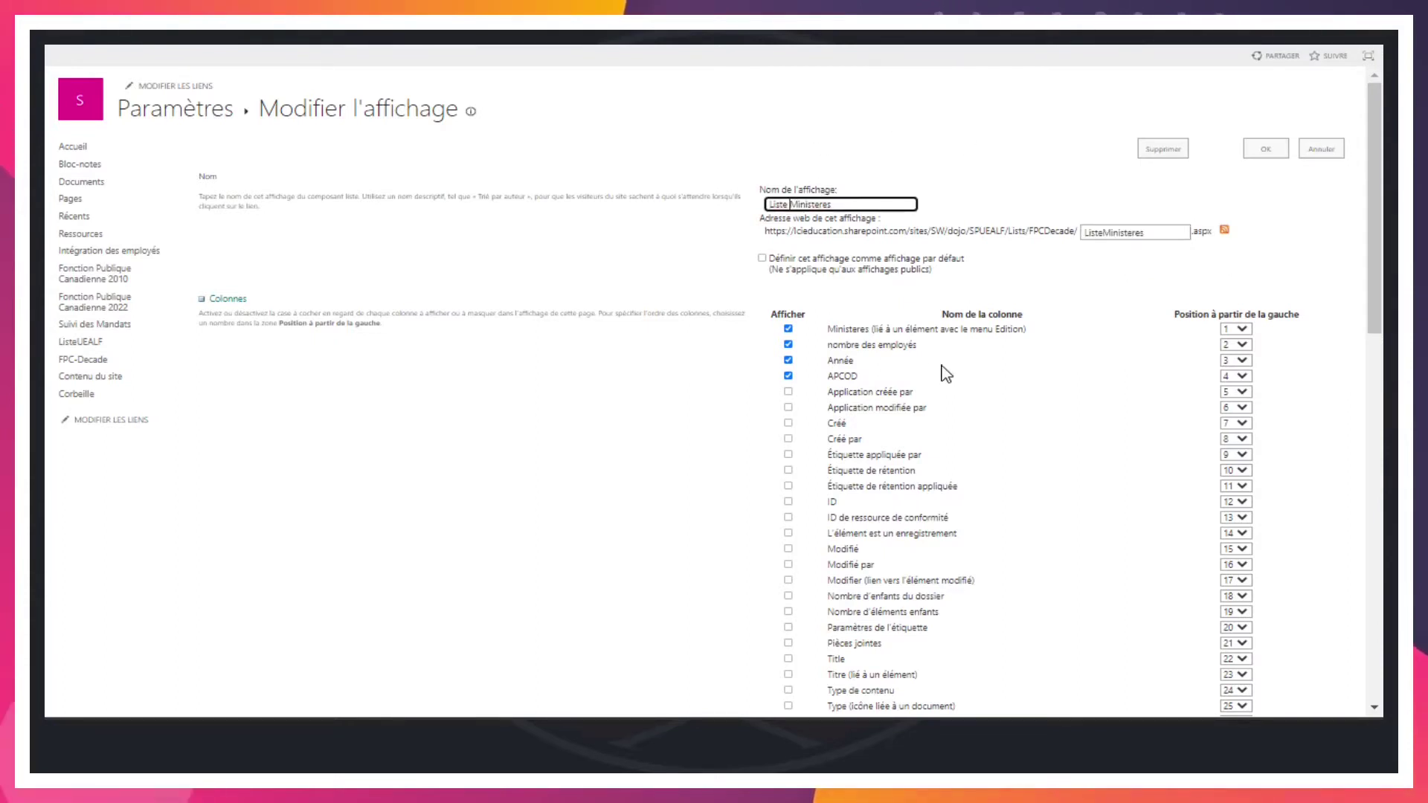
{"action": "key", "text": "shift+Right"}
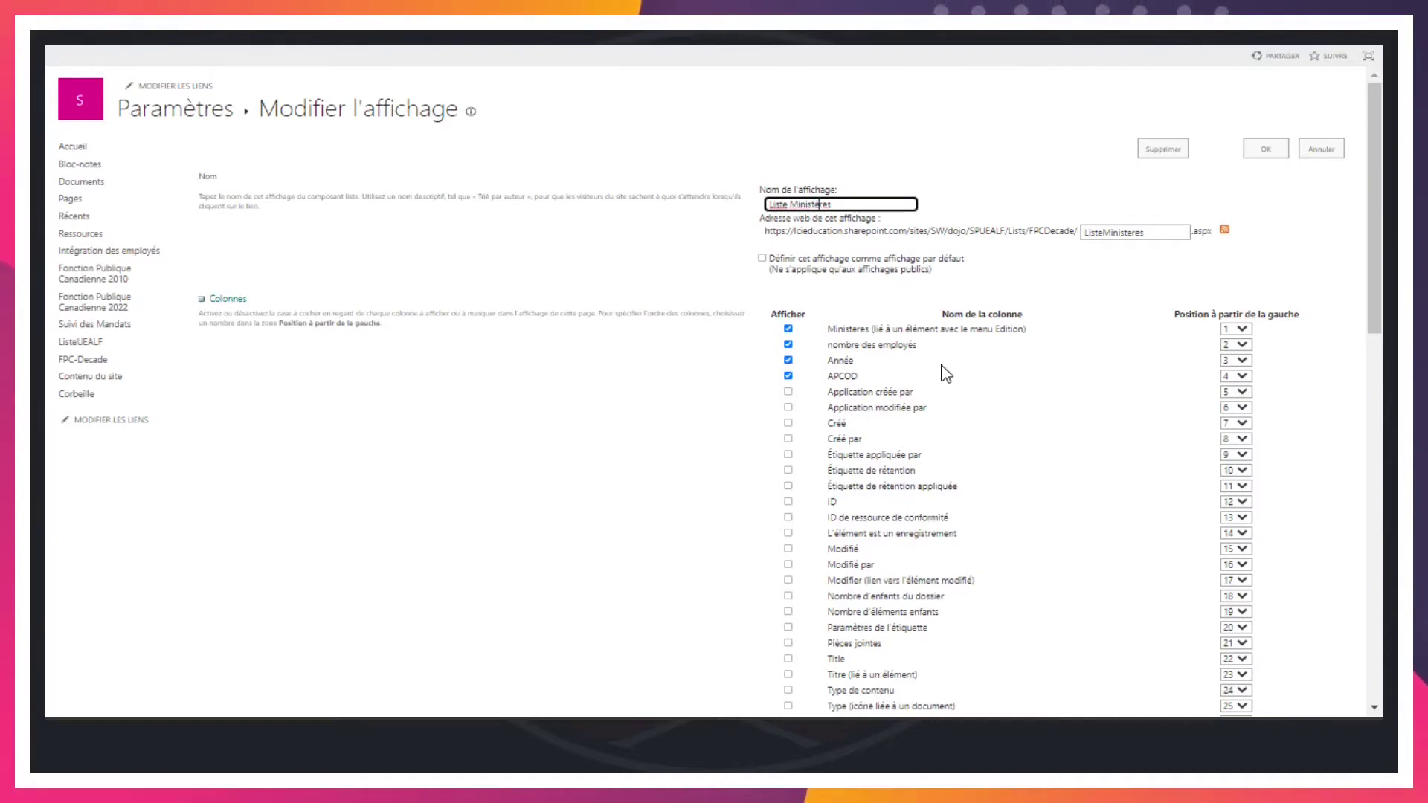
{"action": "type", "text": "è"}
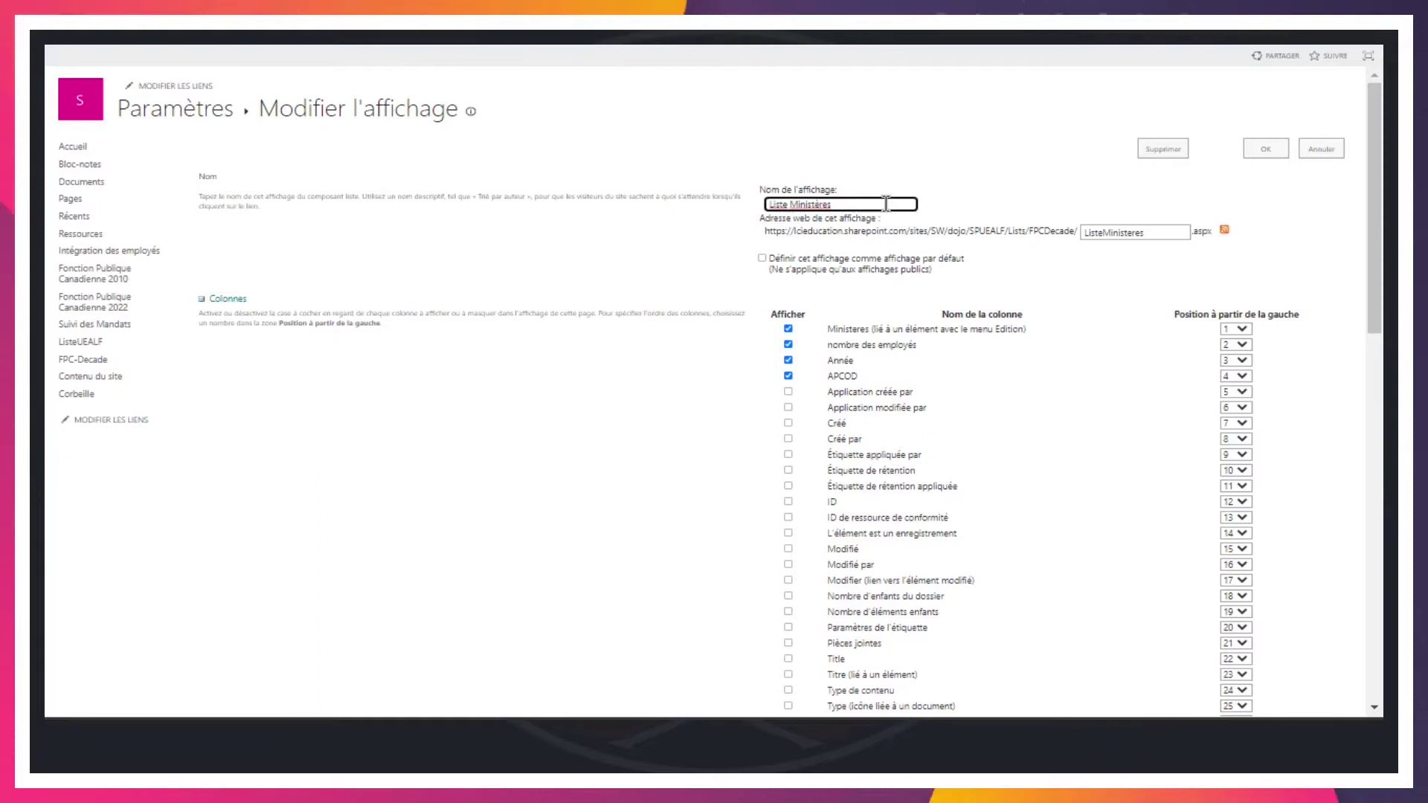
{"action": "key", "text": "Left"}
{"action": "key", "text": "Left"}
{"action": "key", "text": "Left"}
{"action": "key", "text": "Left"}
{"action": "key", "text": "Left"}
{"action": "key", "text": "Left"}
{"action": "key", "text": "Left"}
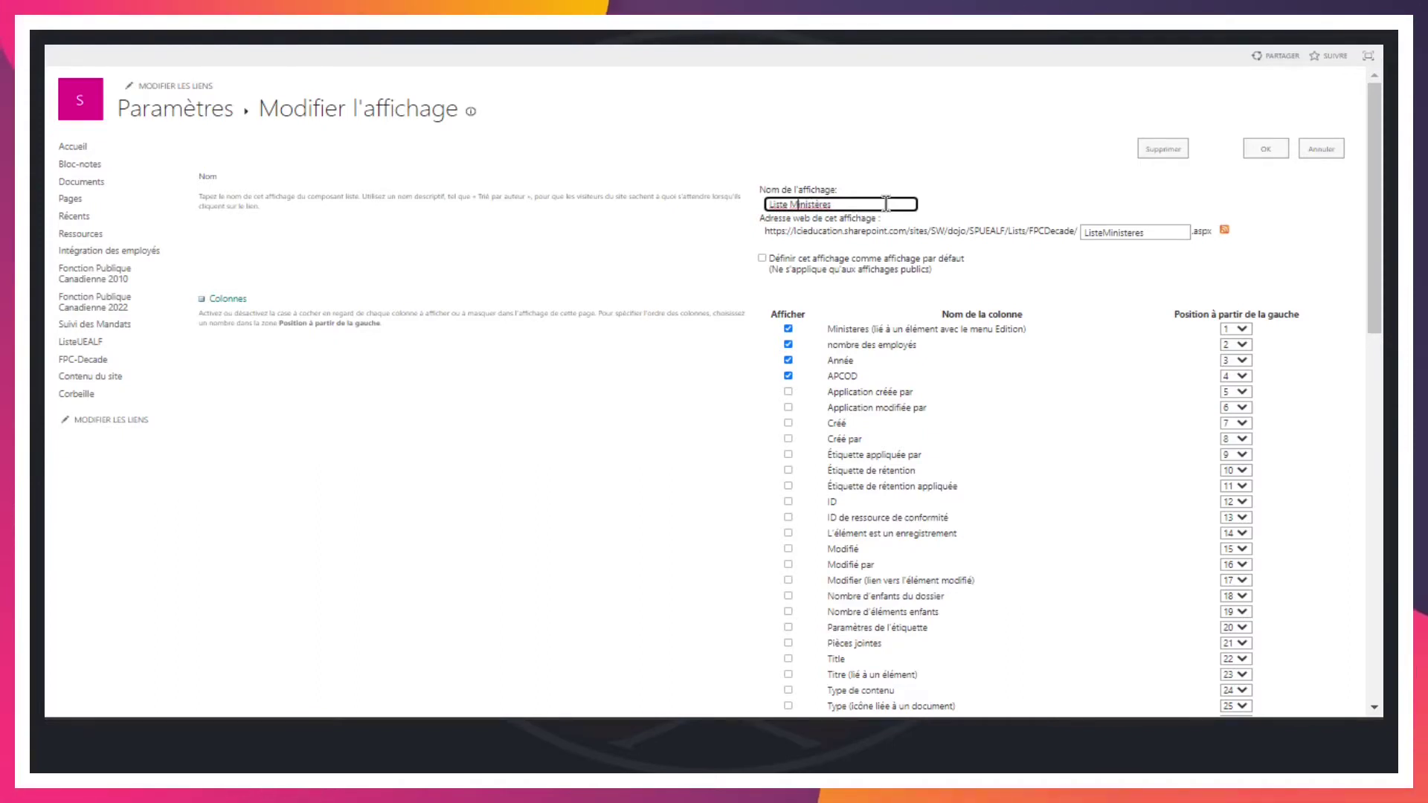
{"action": "type", "text": "de"}
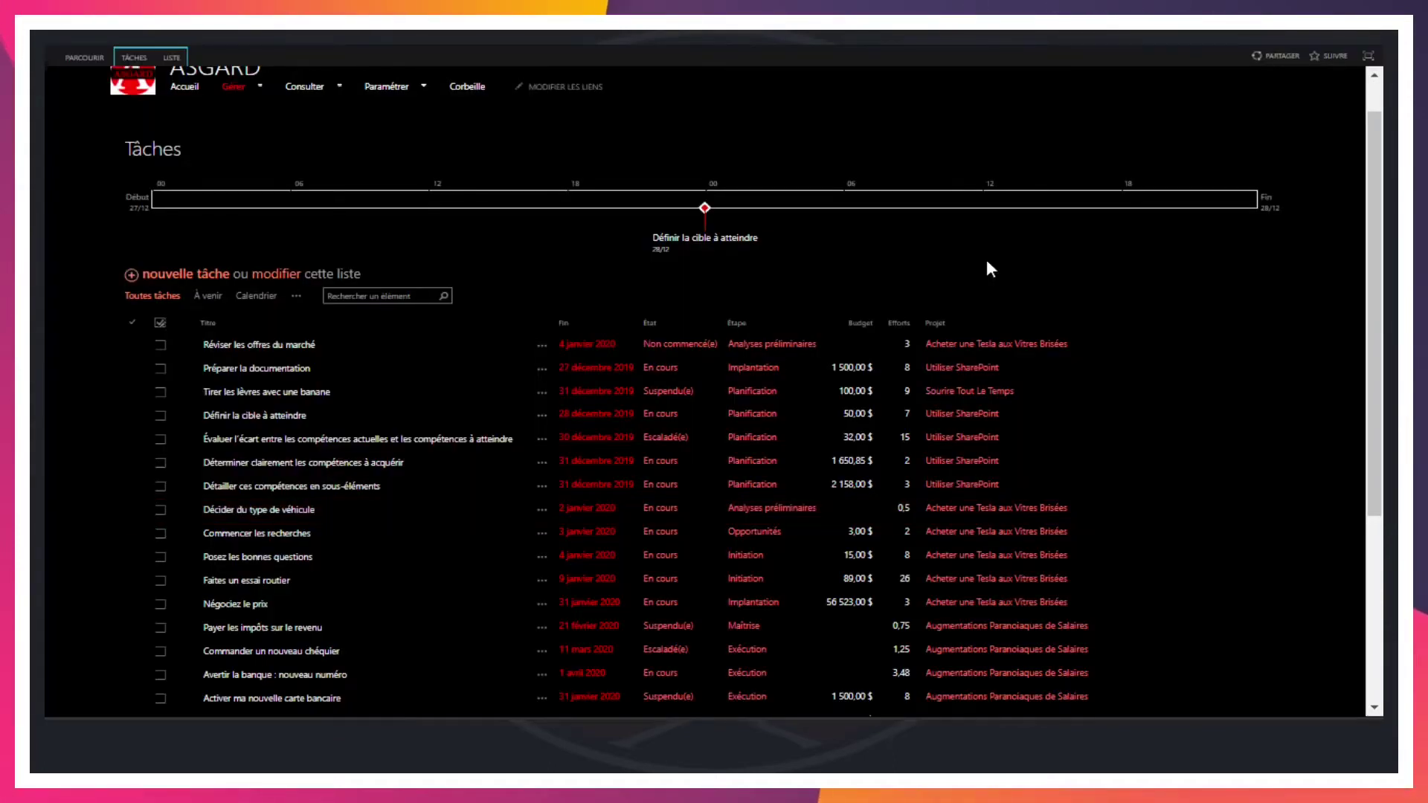
Open the Projets list on the ASGARD site and check its available views
{"action": "mouse_move", "coordinate": [232, 88]}
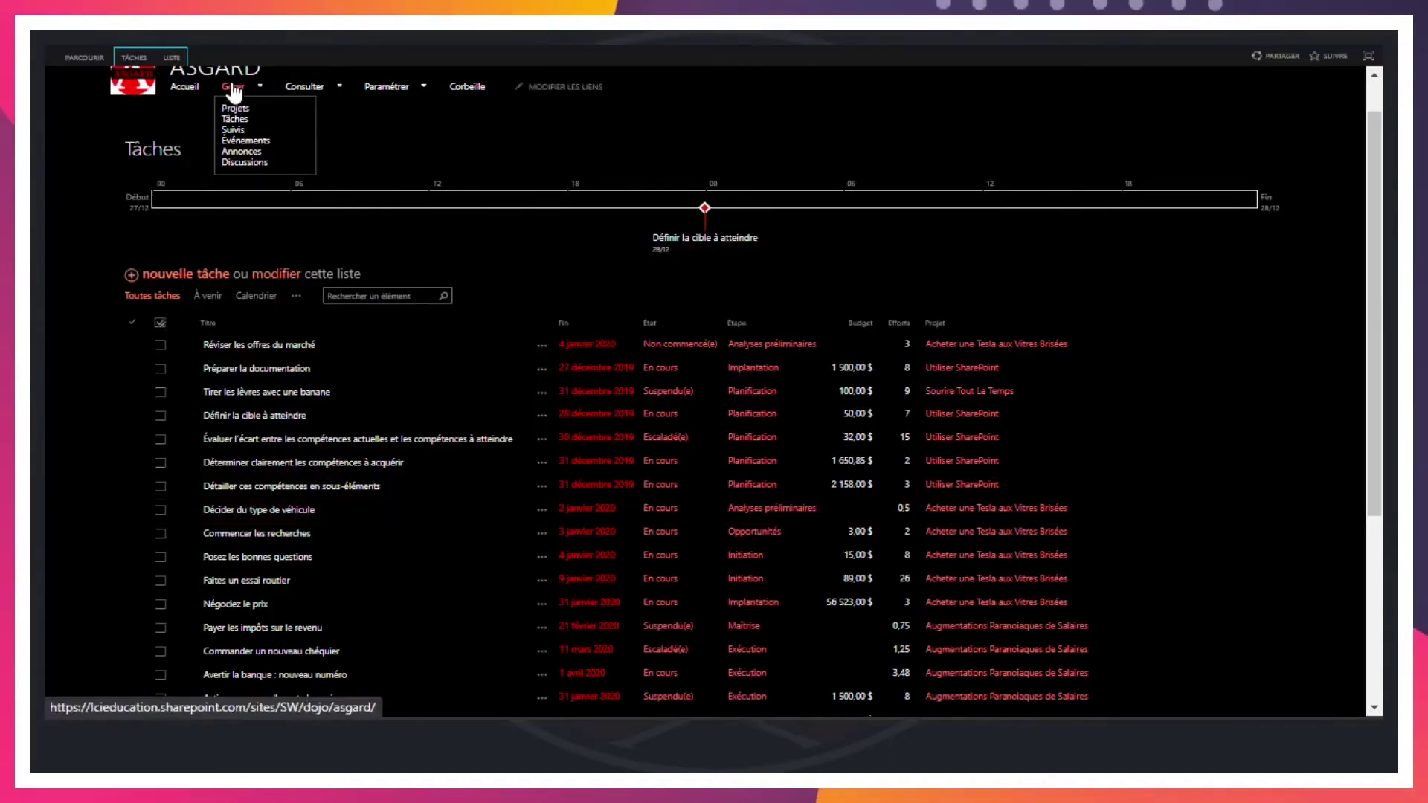
{"action": "left_click", "coordinate": [237, 108]}
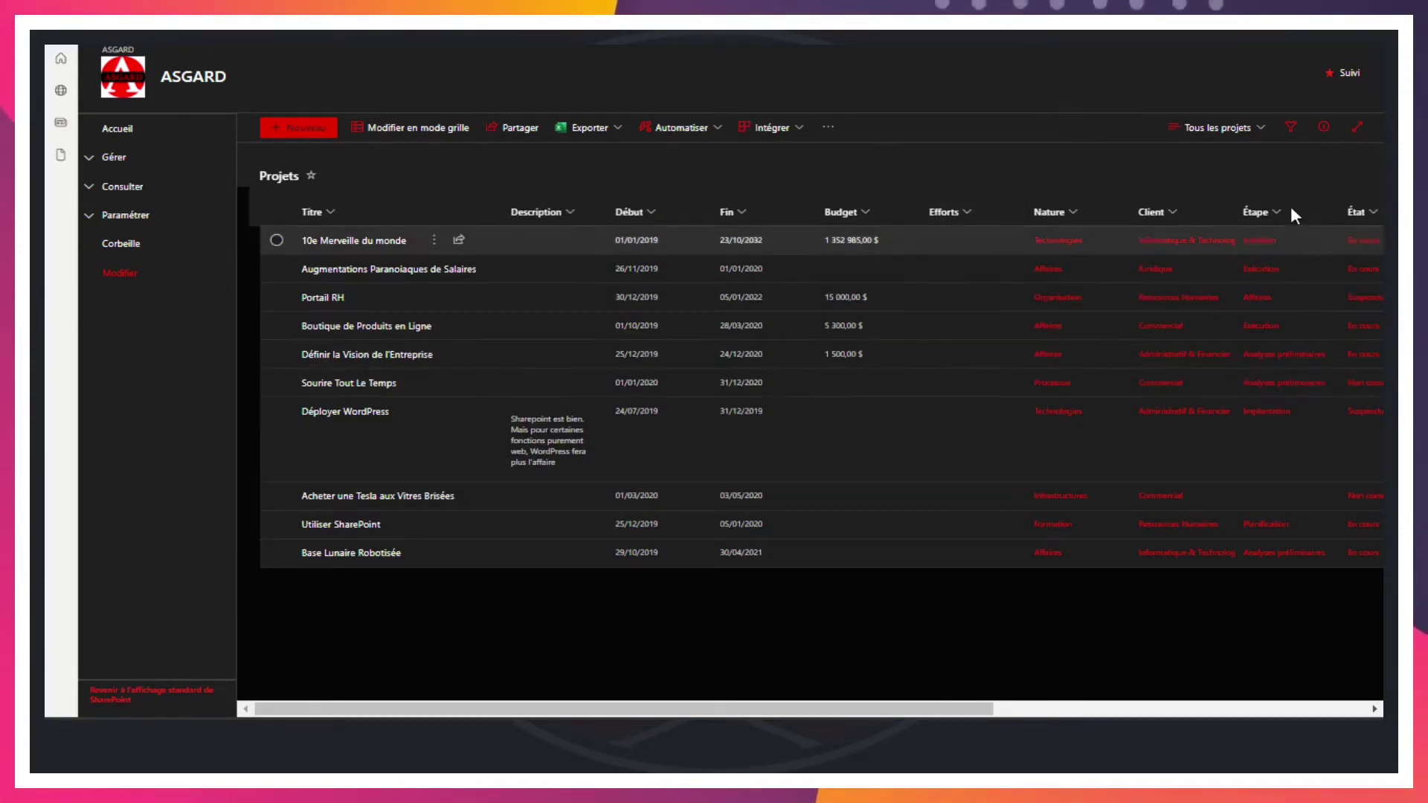
{"action": "left_click", "coordinate": [1241, 138]}
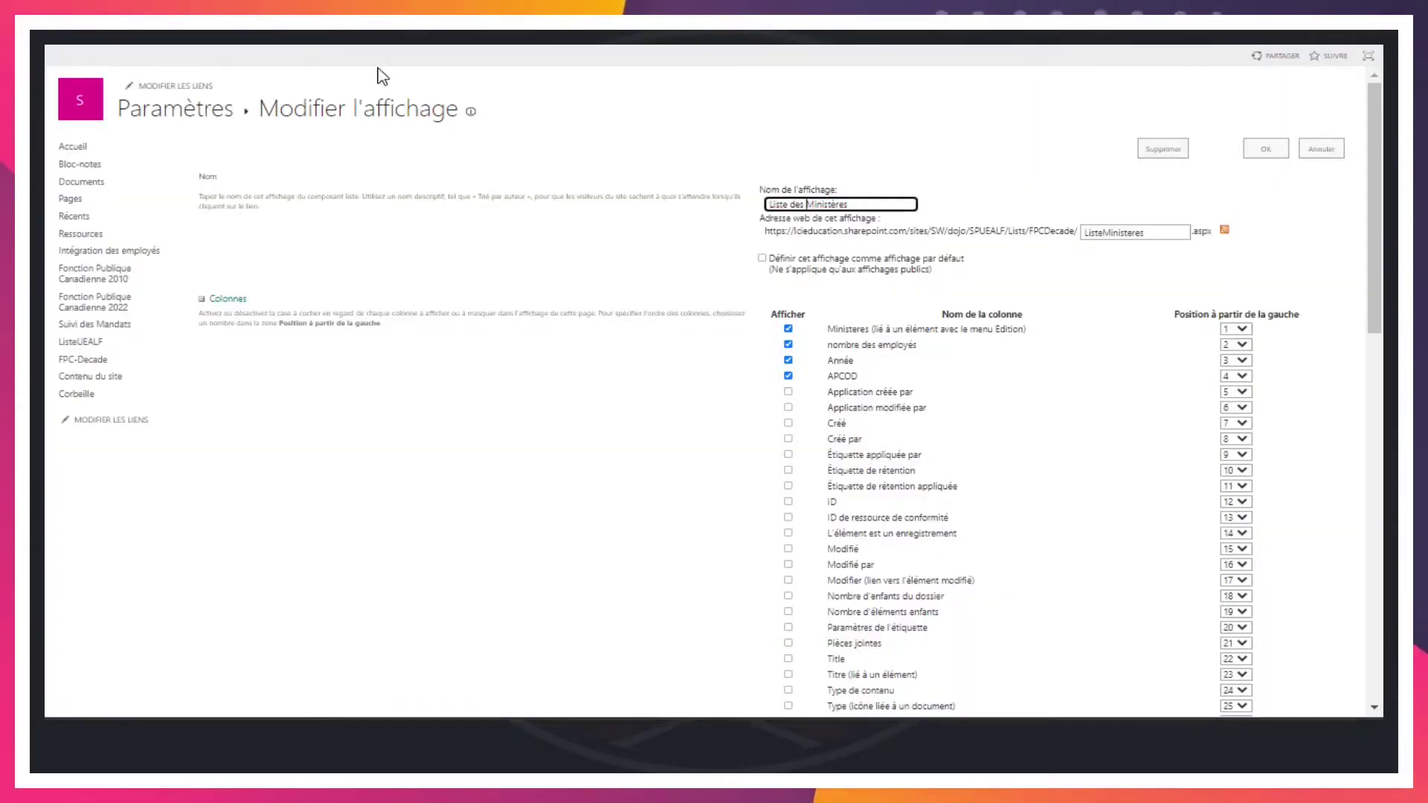
In the Liste des Ministères settings, make the view the default, display only the Ministeres column, and save
{"action": "left_click", "coordinate": [763, 258]}
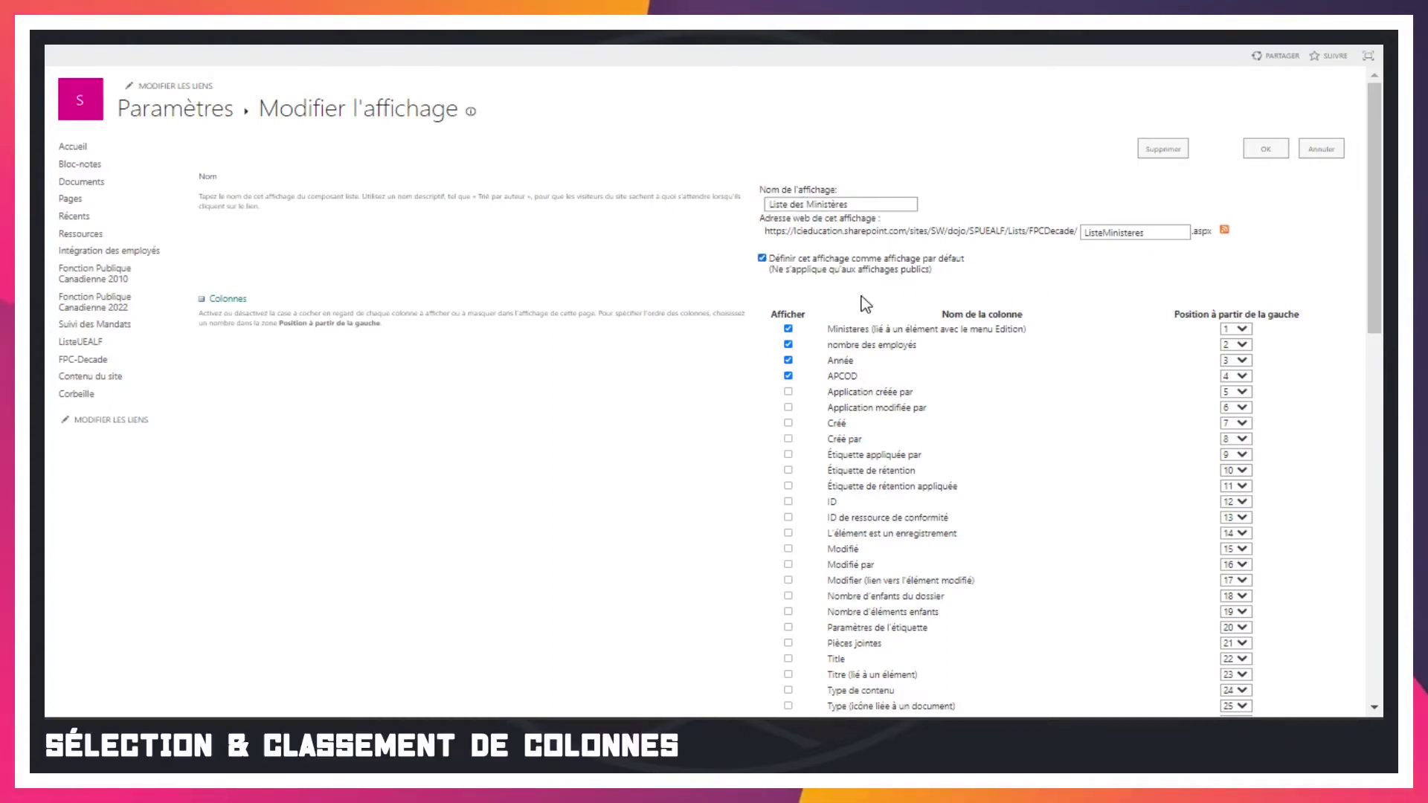
{"action": "scroll", "coordinate": [774, 320], "scroll_direction": "down", "scroll_amount": 3}
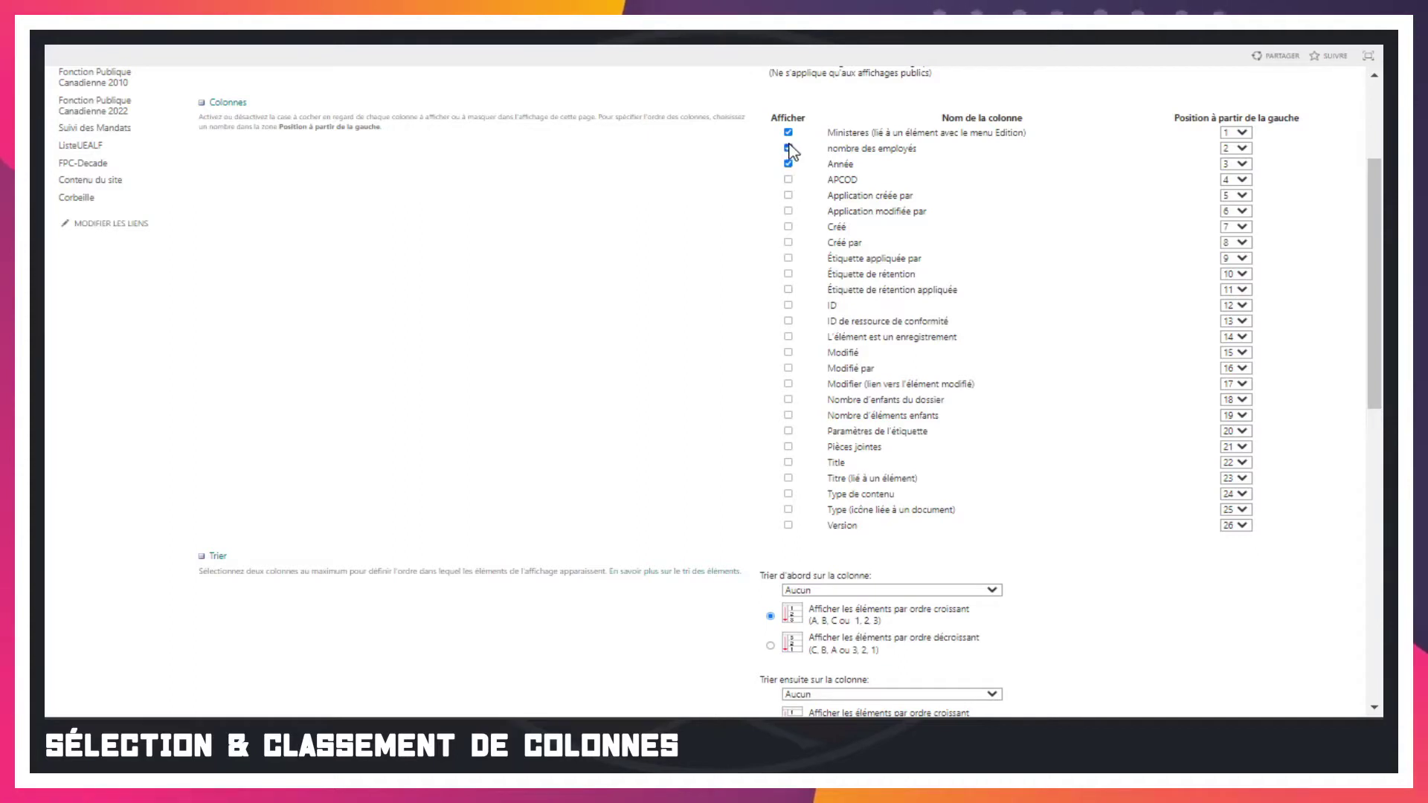
{"action": "left_click", "coordinate": [788, 148]}
{"action": "left_click", "coordinate": [789, 163]}
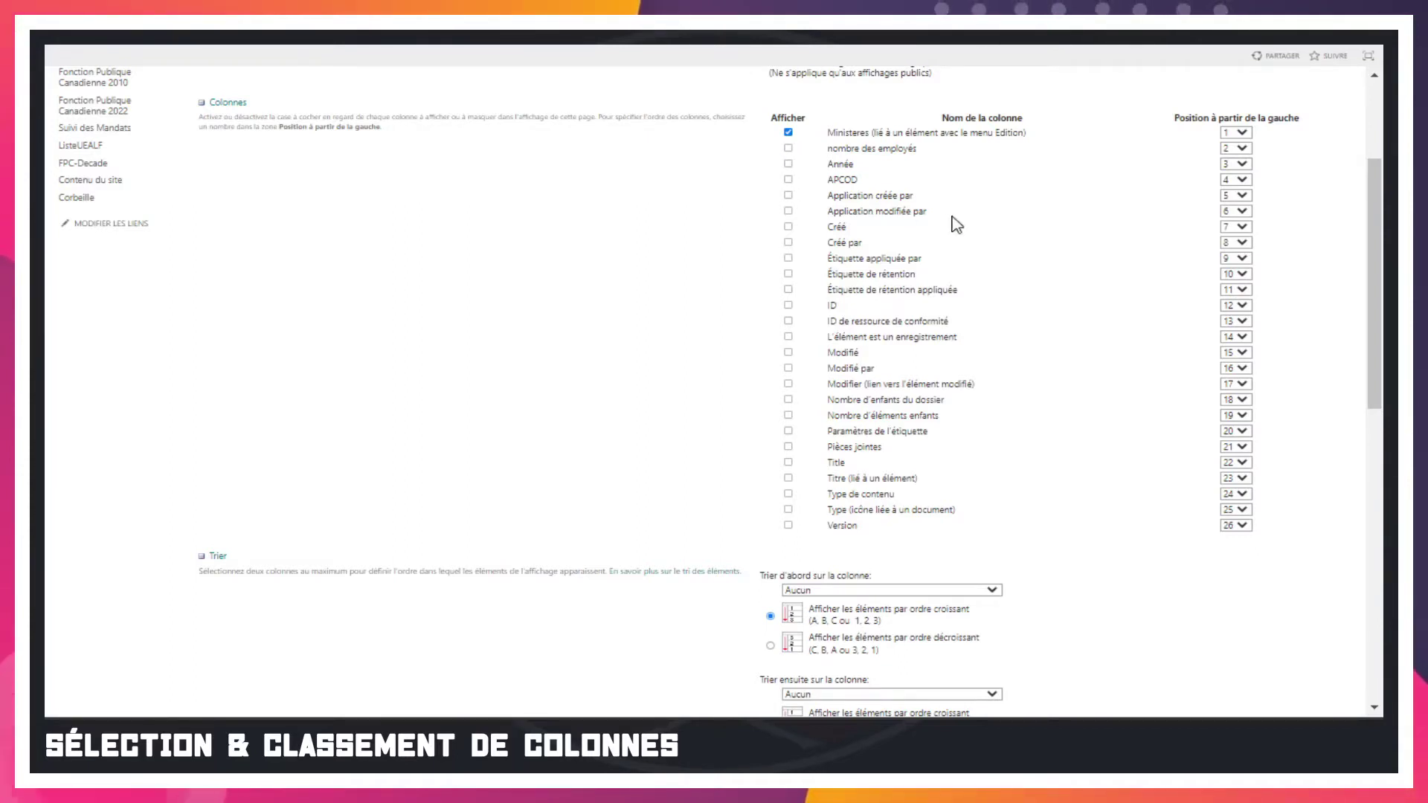
{"action": "scroll", "coordinate": [1020, 350], "scroll_direction": "up", "scroll_amount": 3}
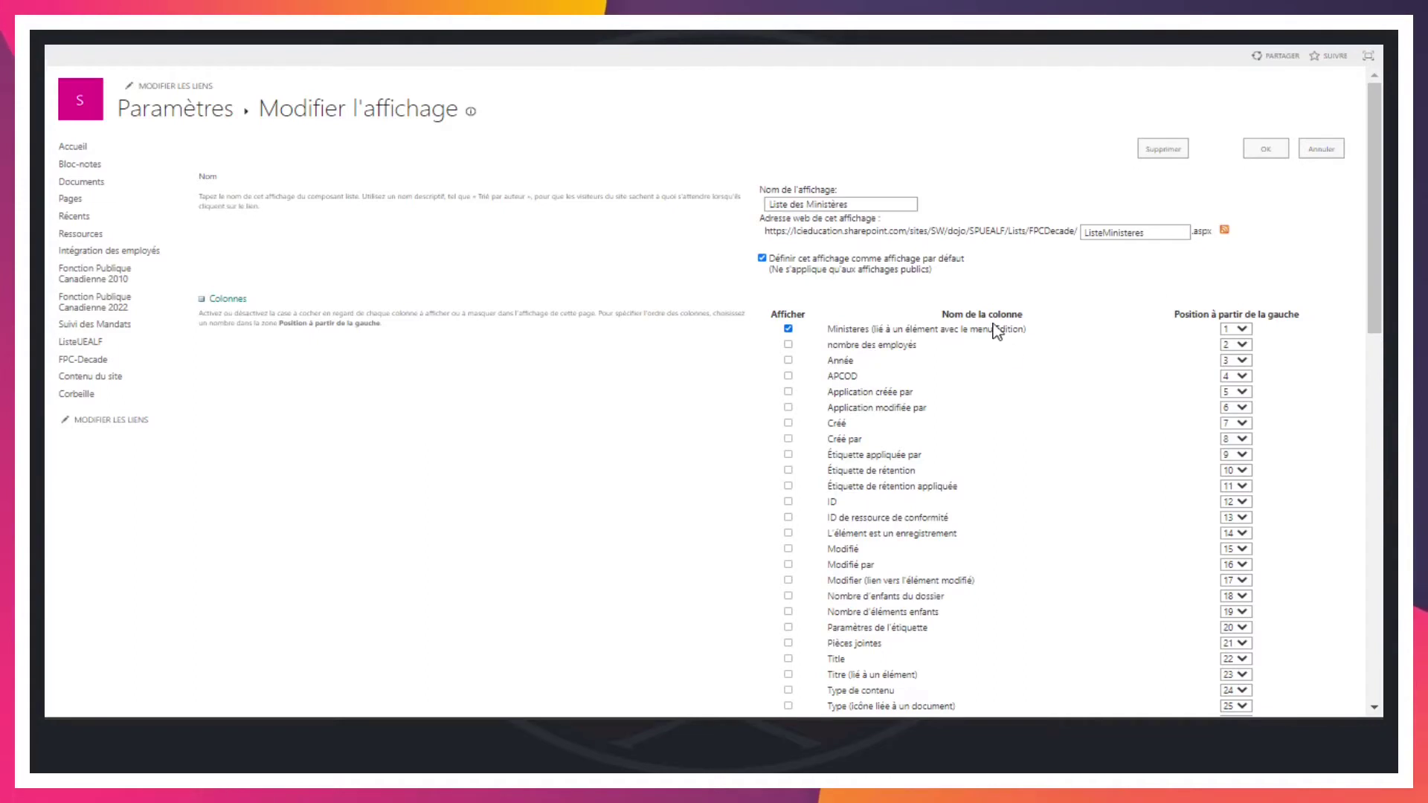
{"action": "left_click", "coordinate": [1266, 150]}
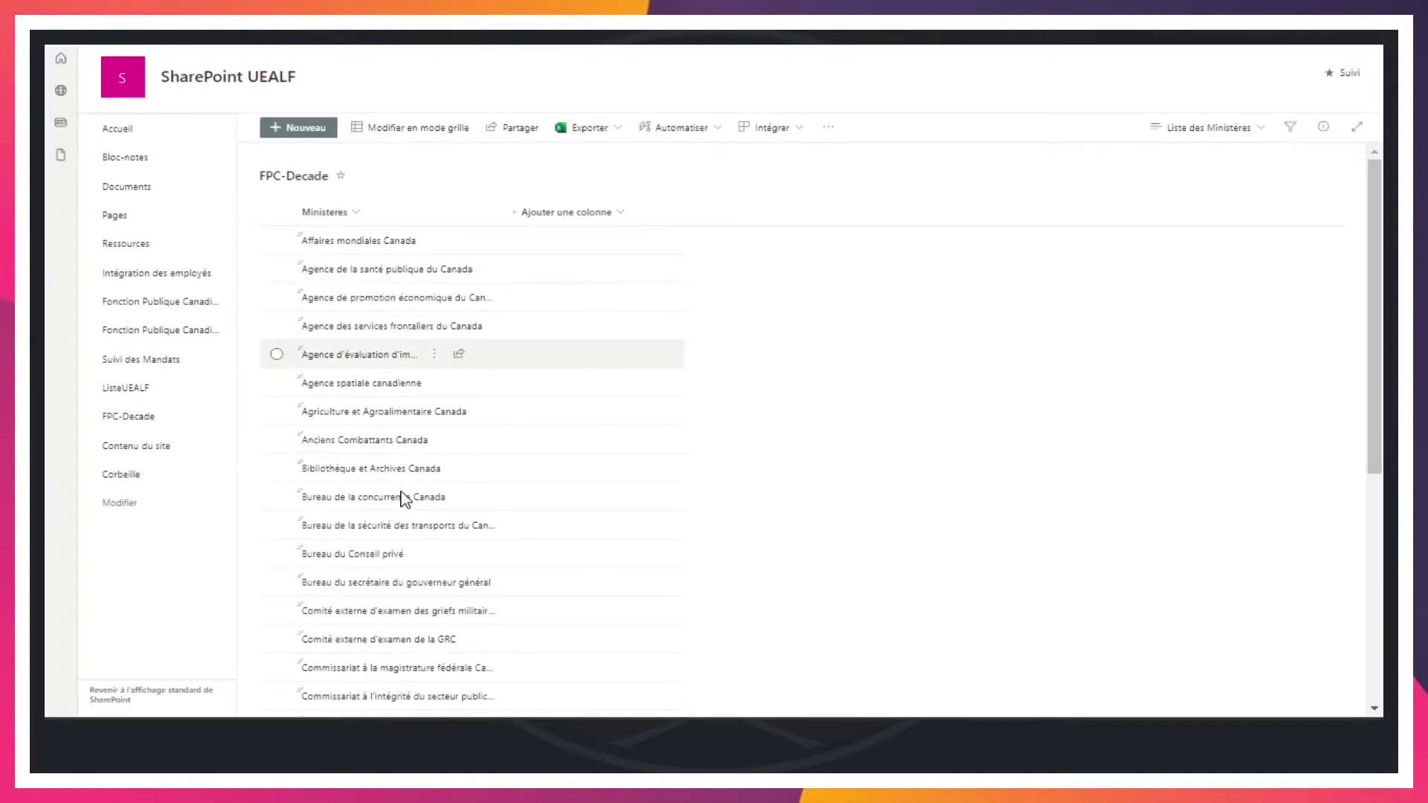
{"action": "scroll", "coordinate": [405, 511], "scroll_direction": "down", "scroll_amount": 10}
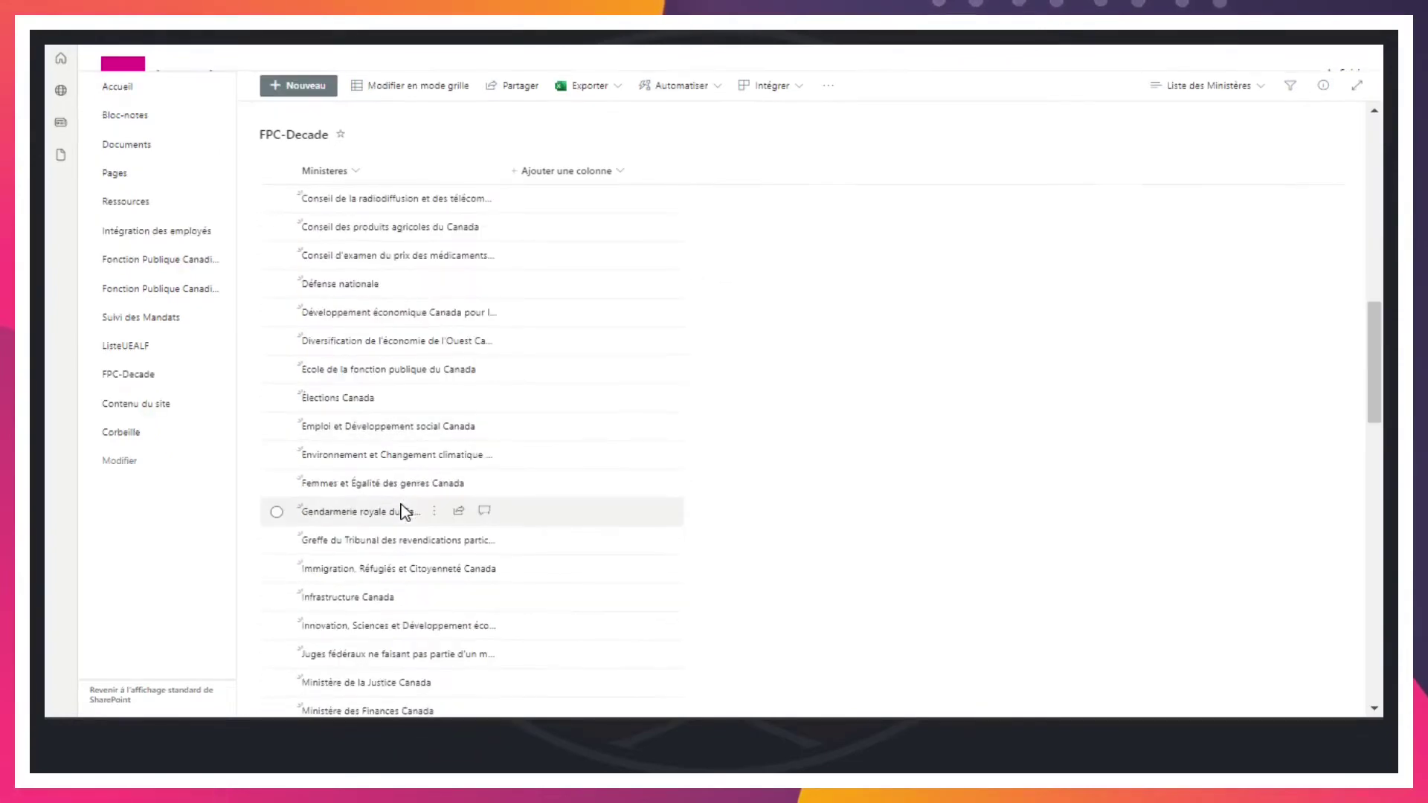
Look through the ministries in the FPC-Decade list, then switch to ListeUEALF and back to check which view opens by default
{"action": "scroll", "coordinate": [404, 513], "scroll_direction": "up", "scroll_amount": 10}
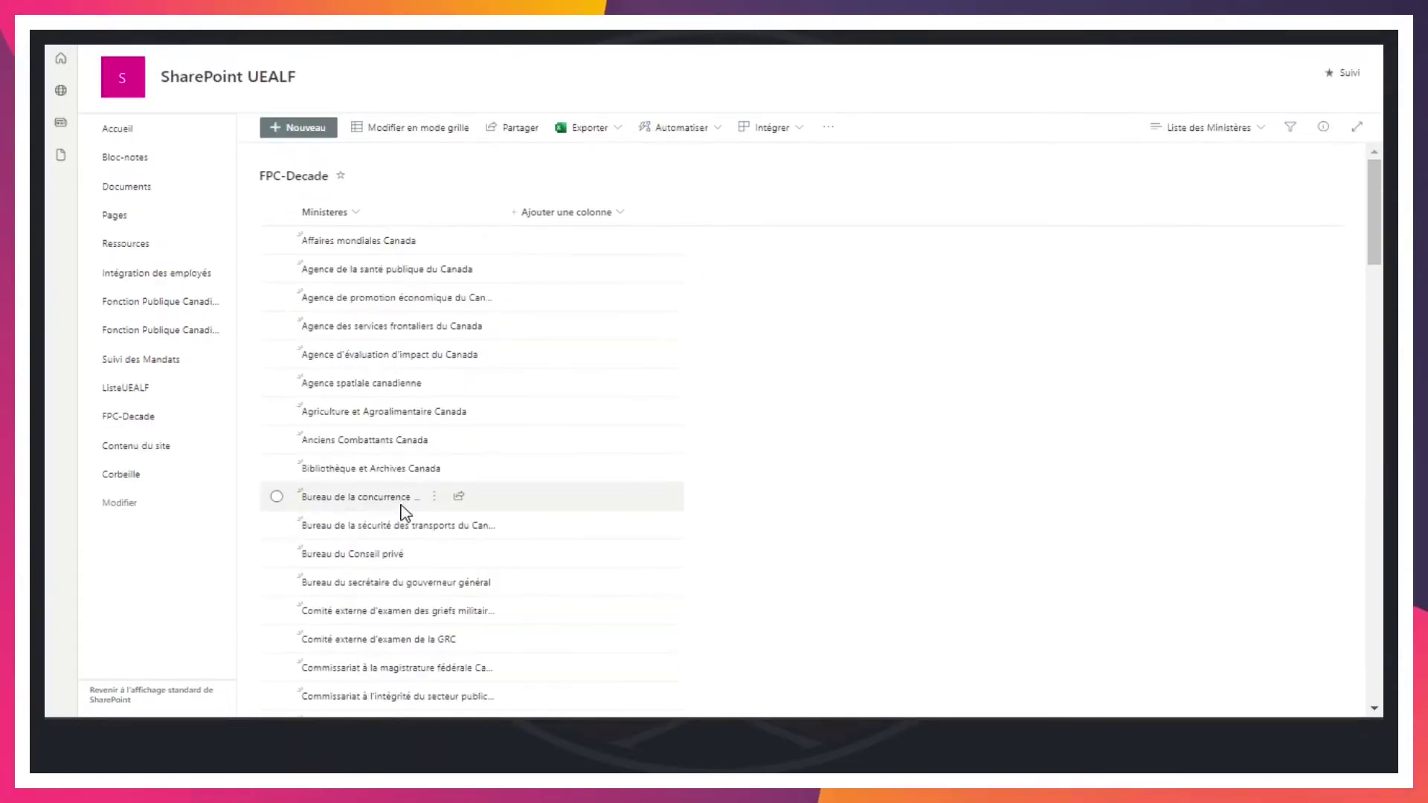
{"action": "scroll", "coordinate": [411, 275], "scroll_direction": "down", "scroll_amount": 10}
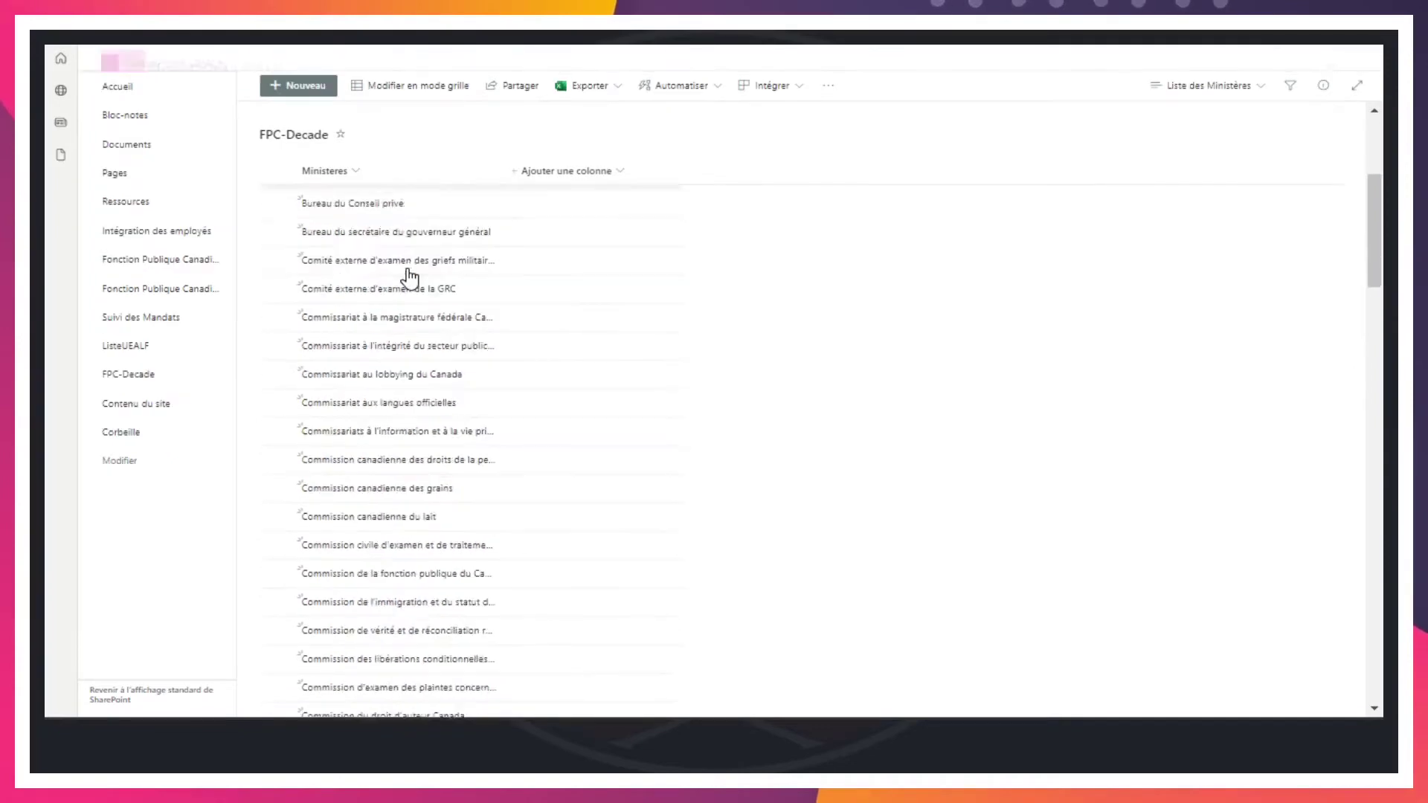
{"action": "scroll", "coordinate": [409, 276], "scroll_direction": "down", "scroll_amount": 5}
{"action": "scroll", "coordinate": [407, 277], "scroll_direction": "up", "scroll_amount": 8}
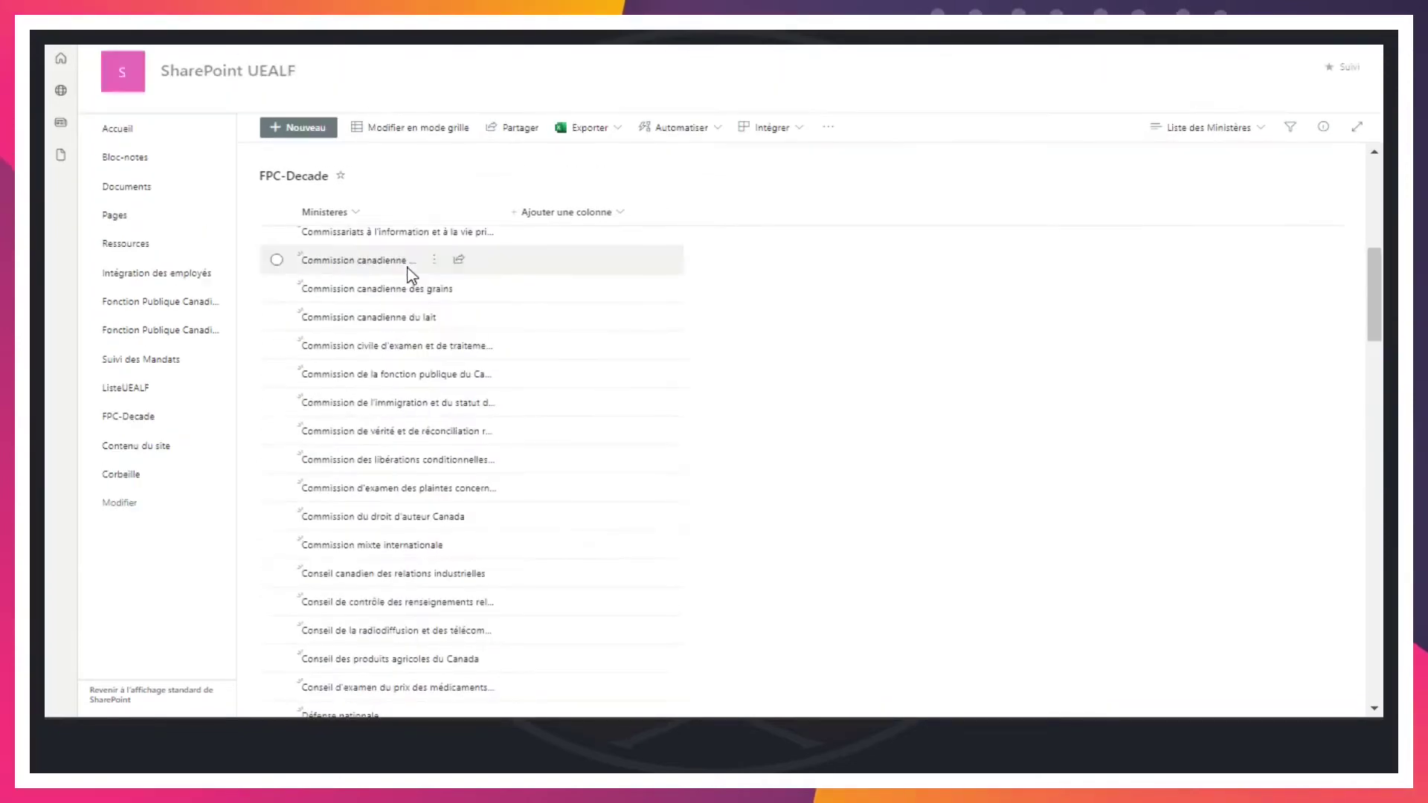
{"action": "left_click", "coordinate": [136, 398]}
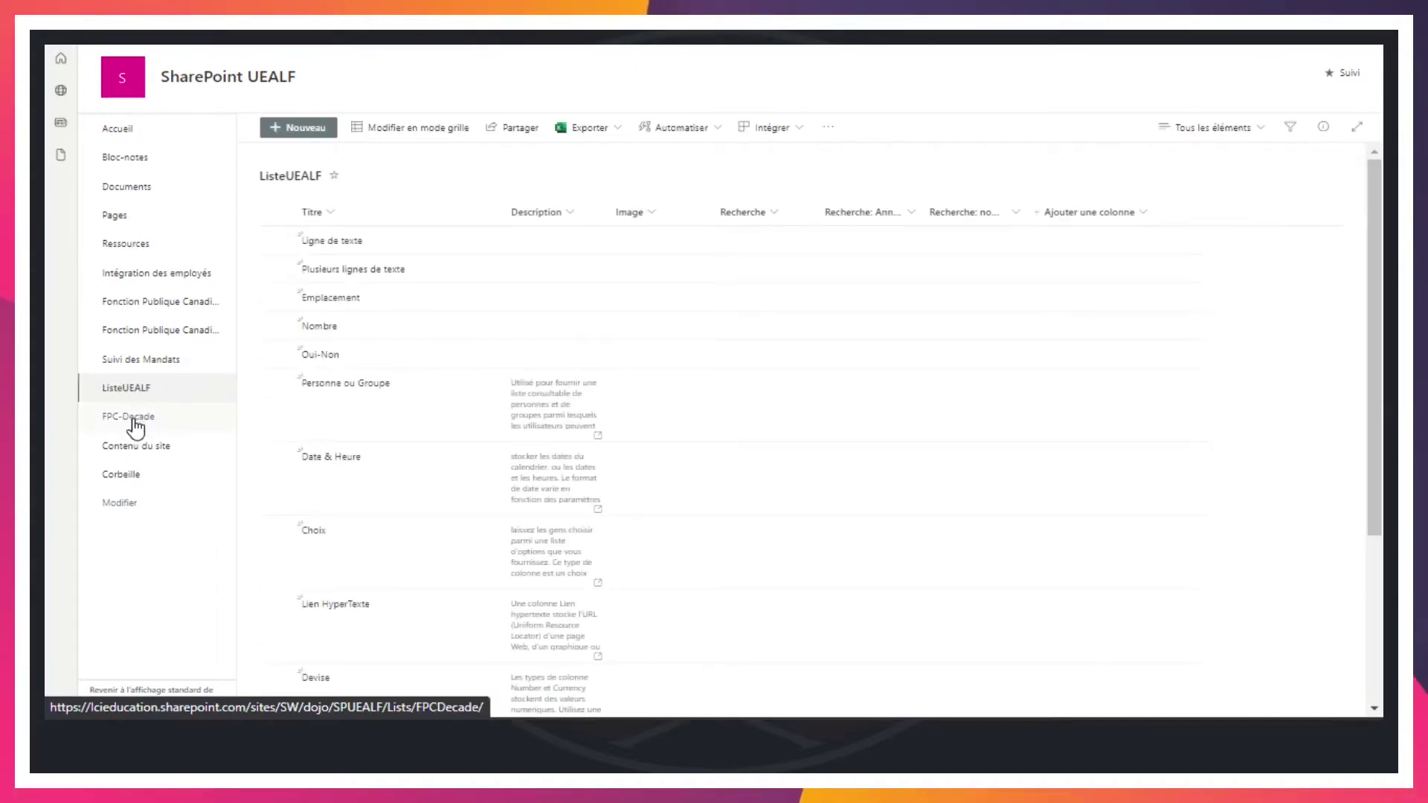
{"action": "left_click", "coordinate": [134, 422]}
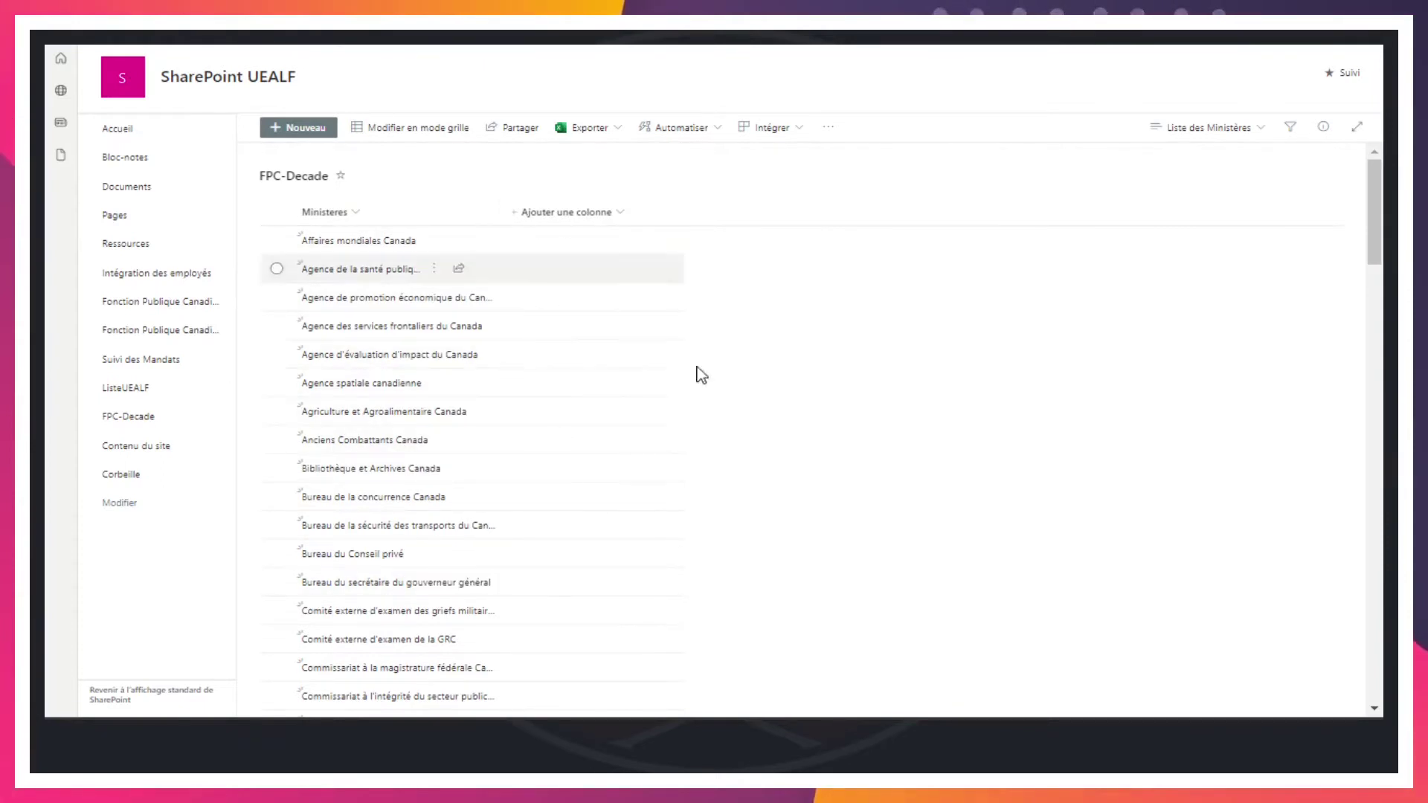
Edit the current Liste des Ministères view to also display the nombre des employés column, and save it
{"action": "left_click", "coordinate": [1238, 134]}
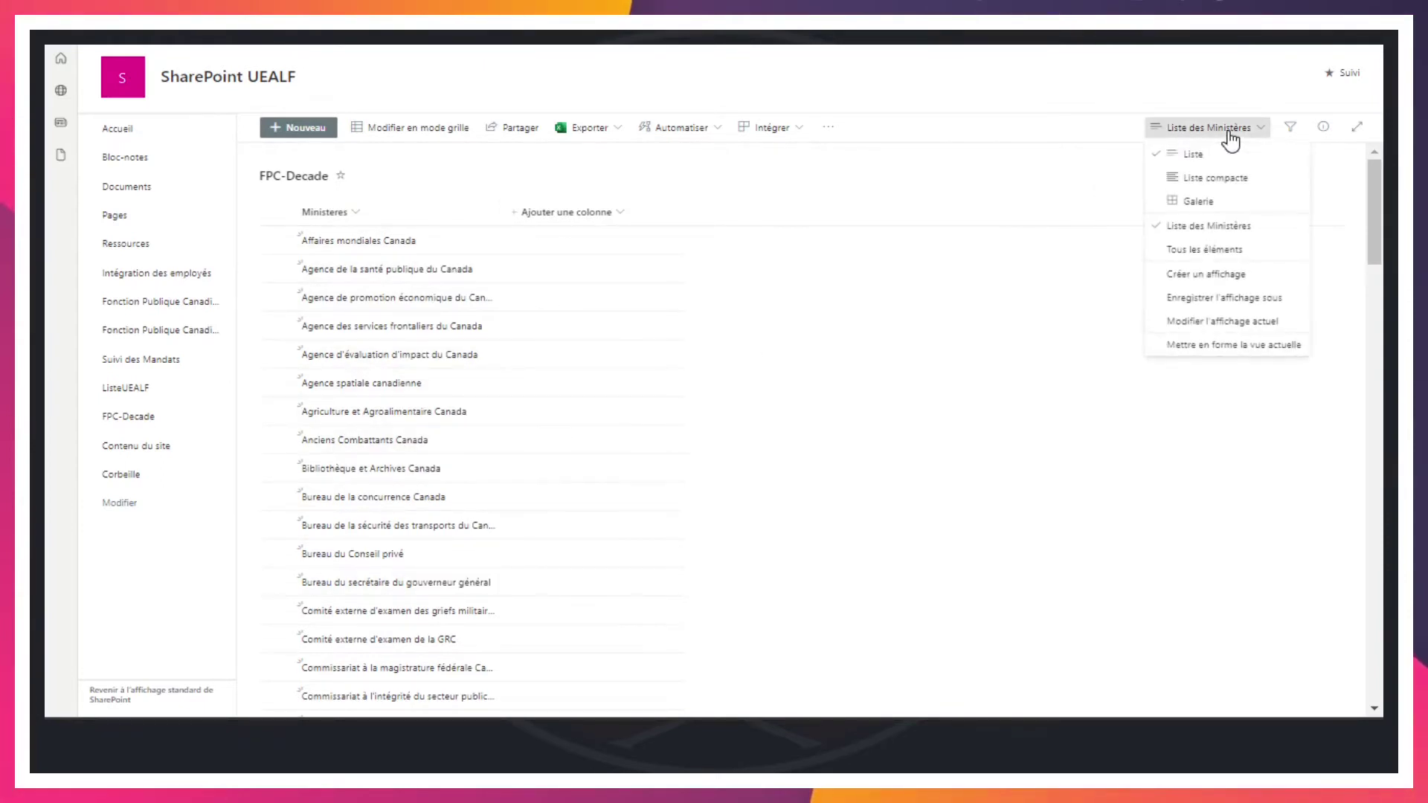
{"action": "left_click", "coordinate": [1217, 325]}
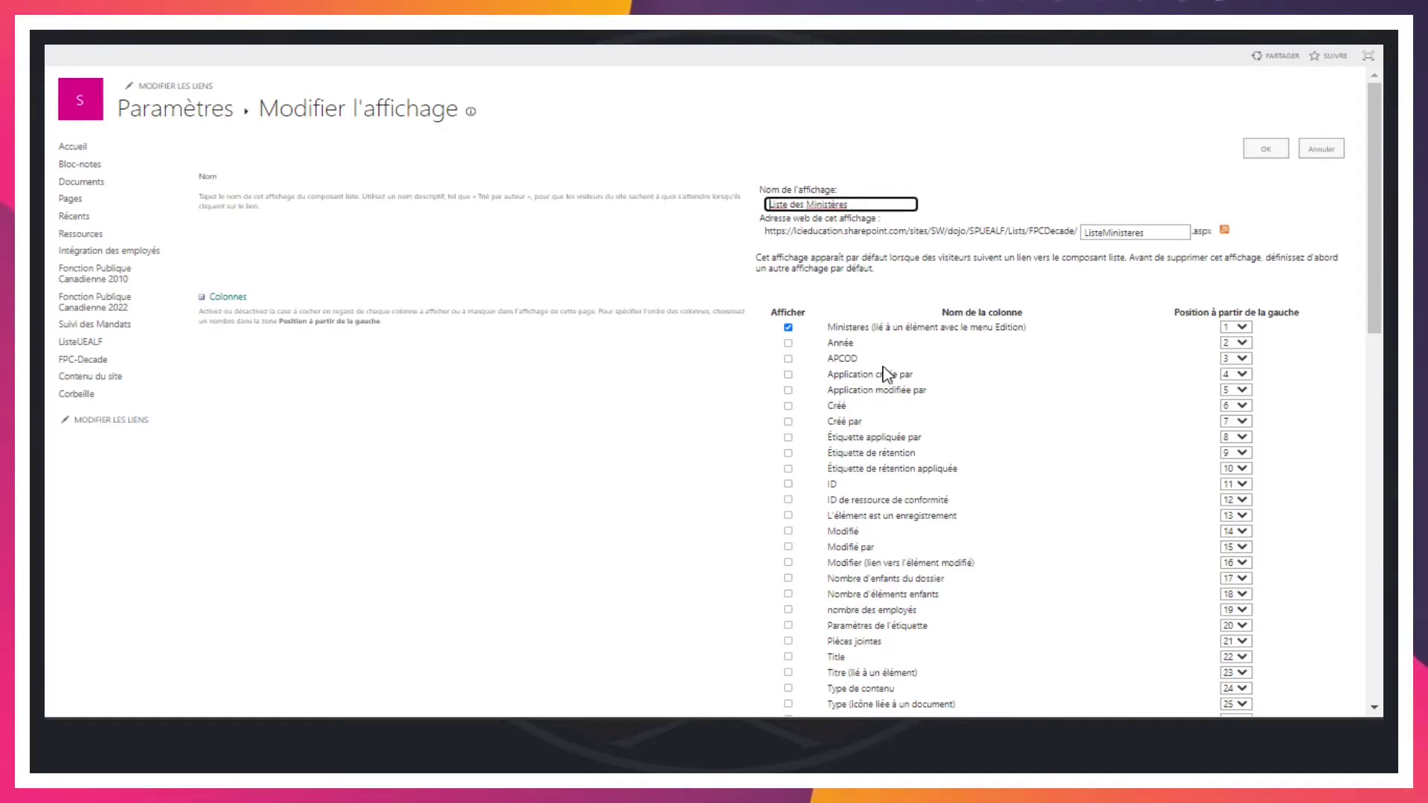
{"action": "scroll", "coordinate": [885, 374], "scroll_direction": "down", "scroll_amount": 3}
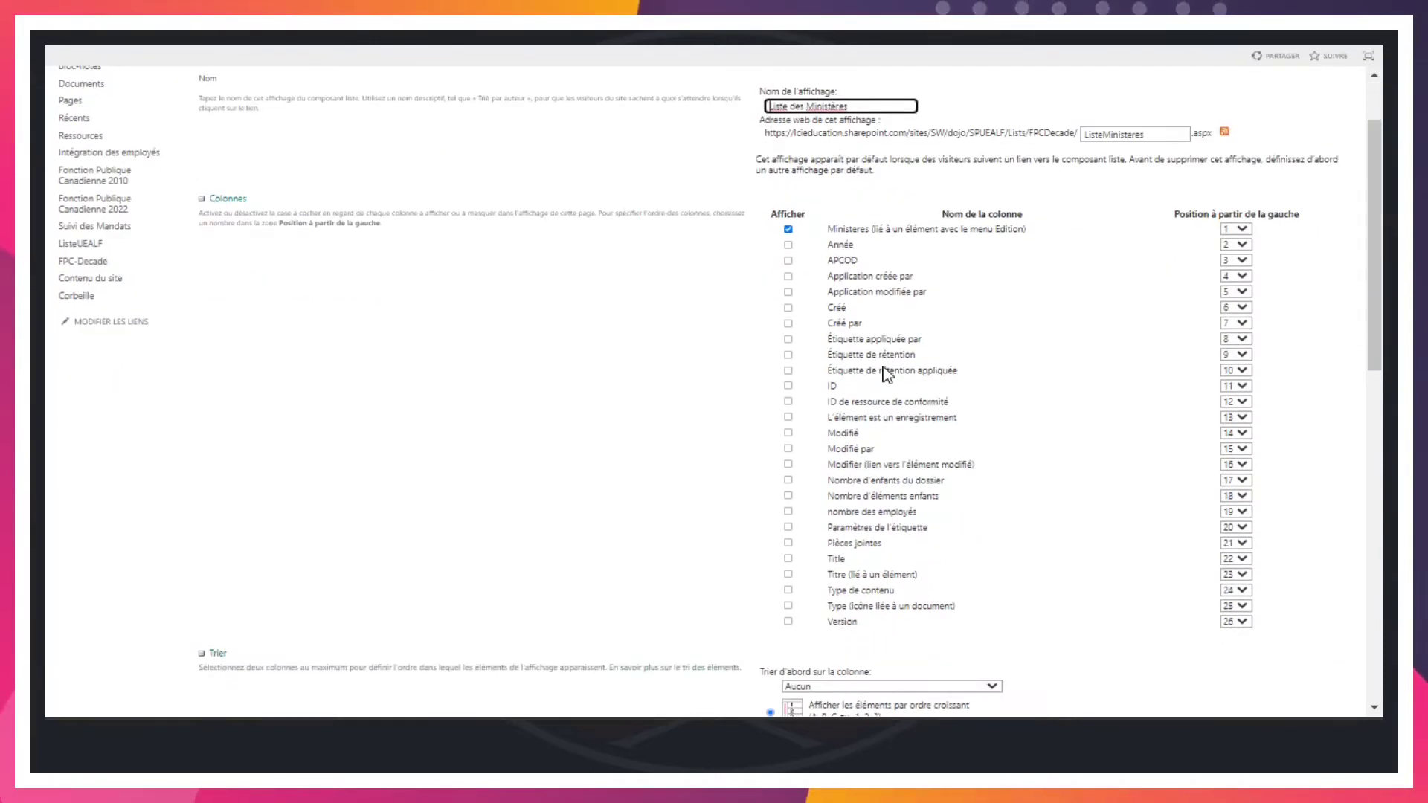
{"action": "scroll", "coordinate": [884, 374], "scroll_direction": "down", "scroll_amount": 3}
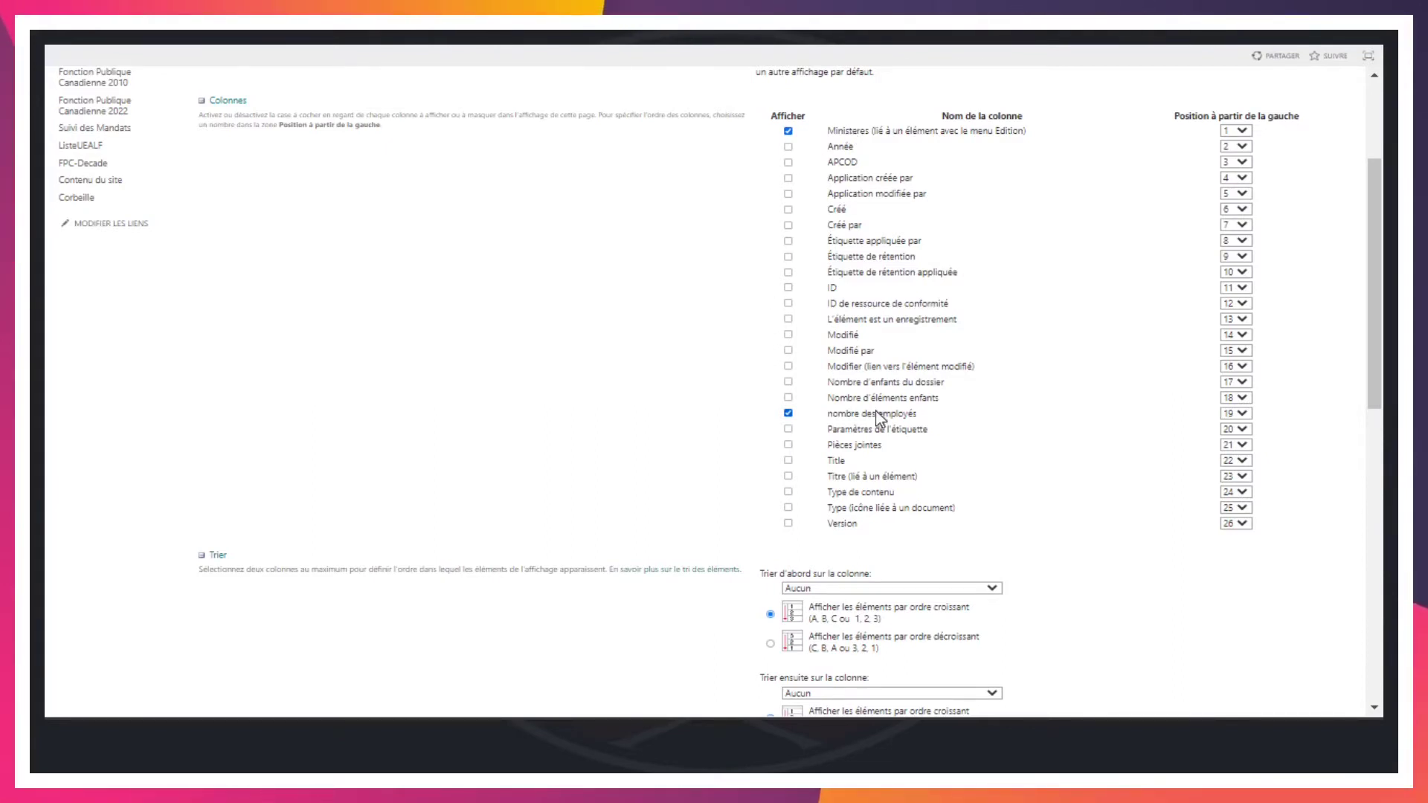
{"action": "scroll", "coordinate": [915, 420], "scroll_direction": "up", "scroll_amount": 3}
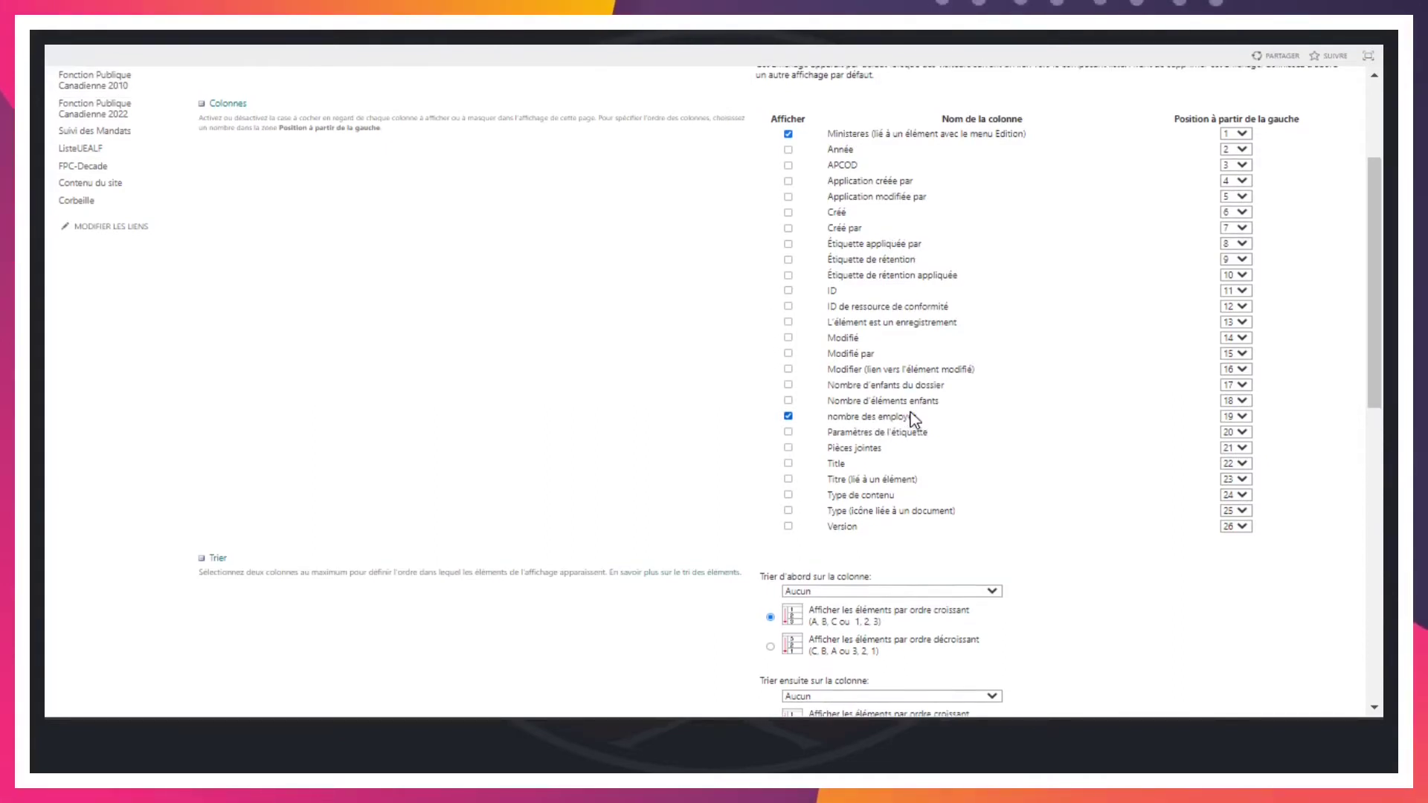
{"action": "left_click", "coordinate": [1264, 148]}
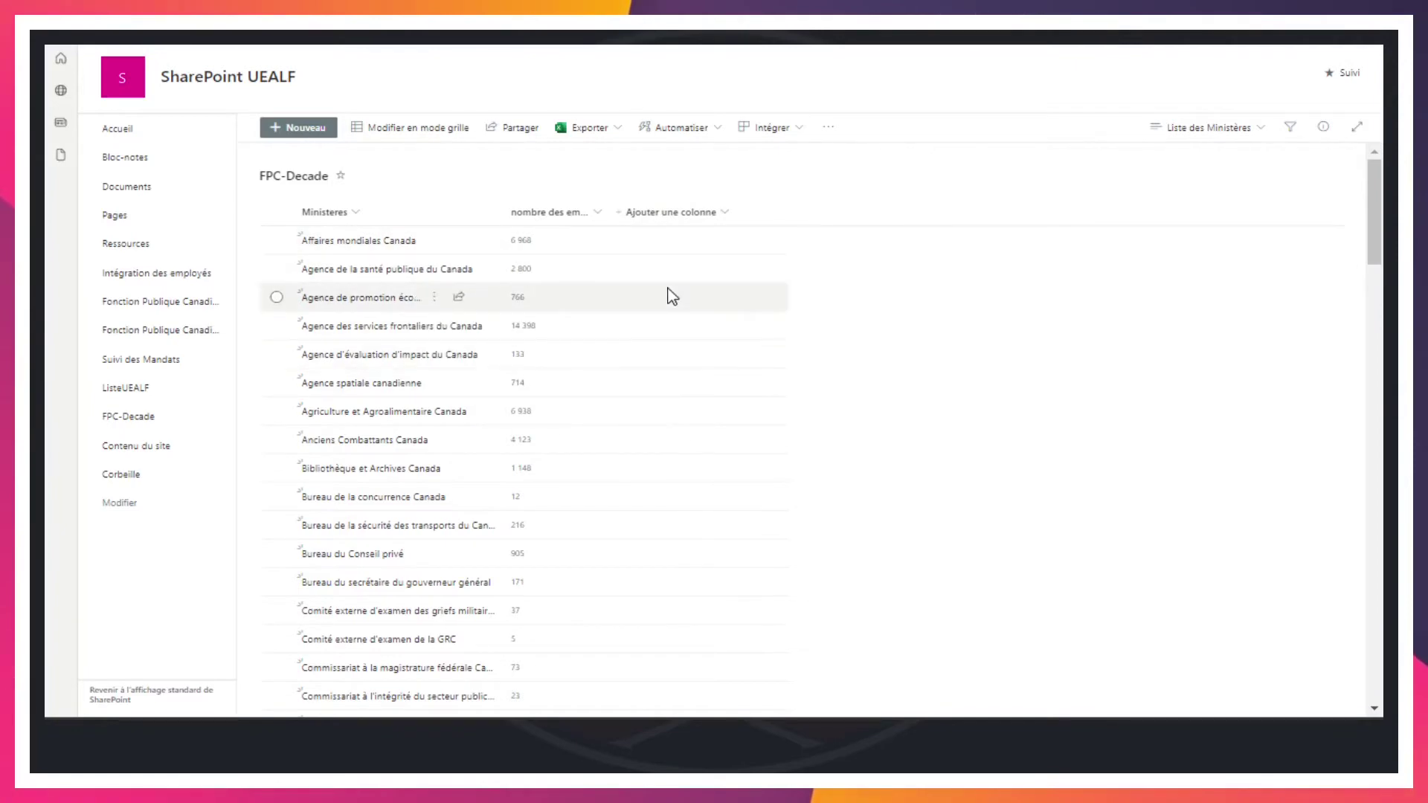
Edit the Liste des Ministères view to display the Année column in position 1, and save it
{"action": "left_click", "coordinate": [1214, 131]}
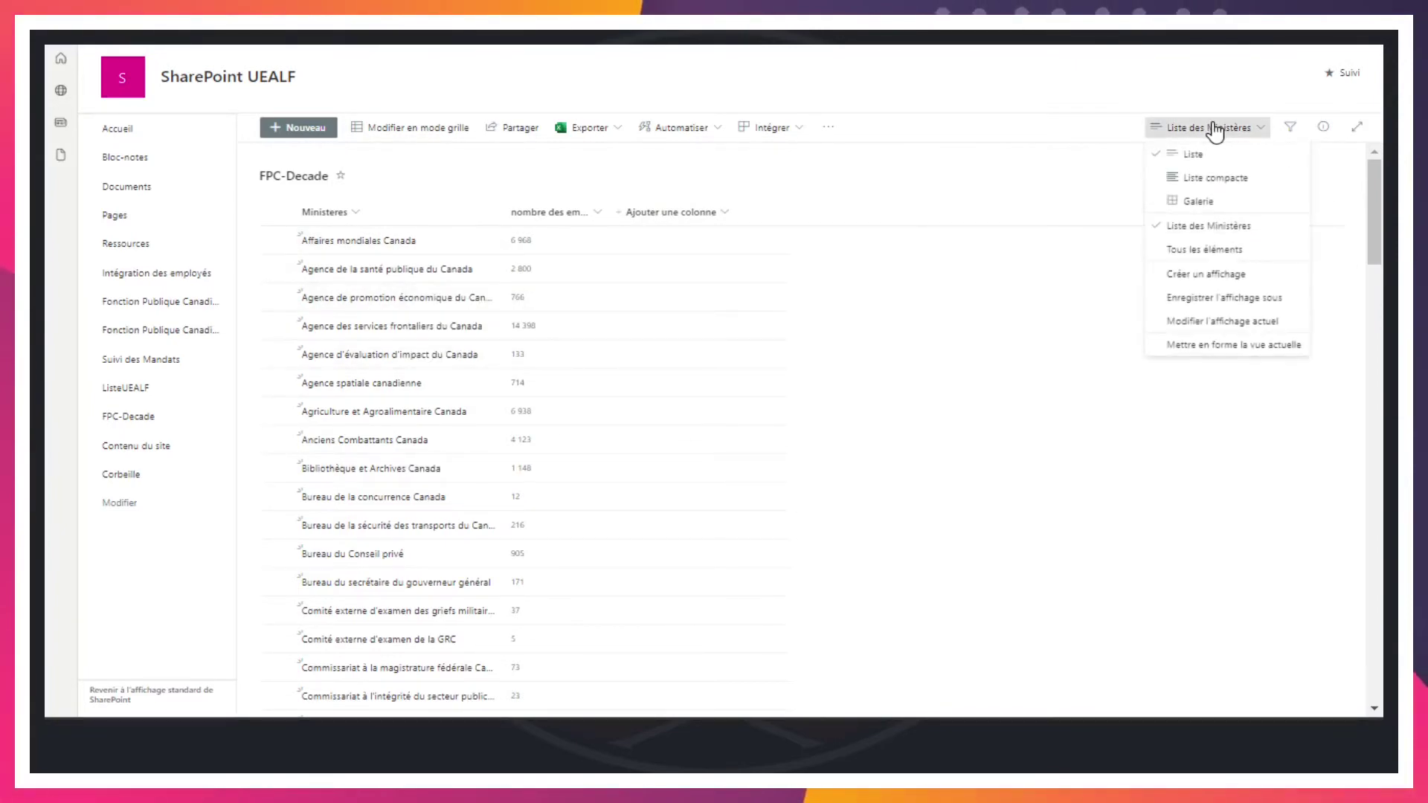
{"action": "left_click", "coordinate": [1222, 327]}
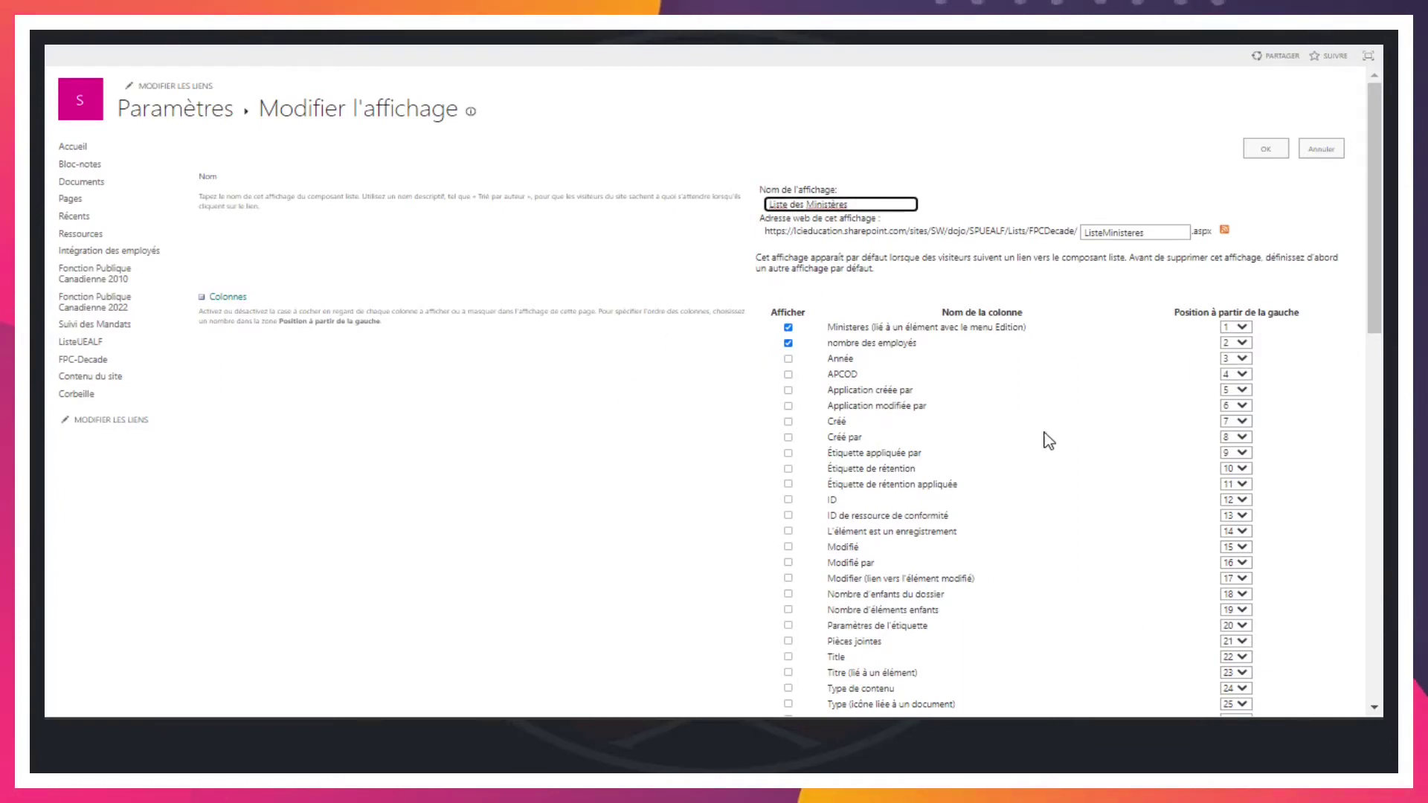
{"action": "left_click", "coordinate": [788, 359]}
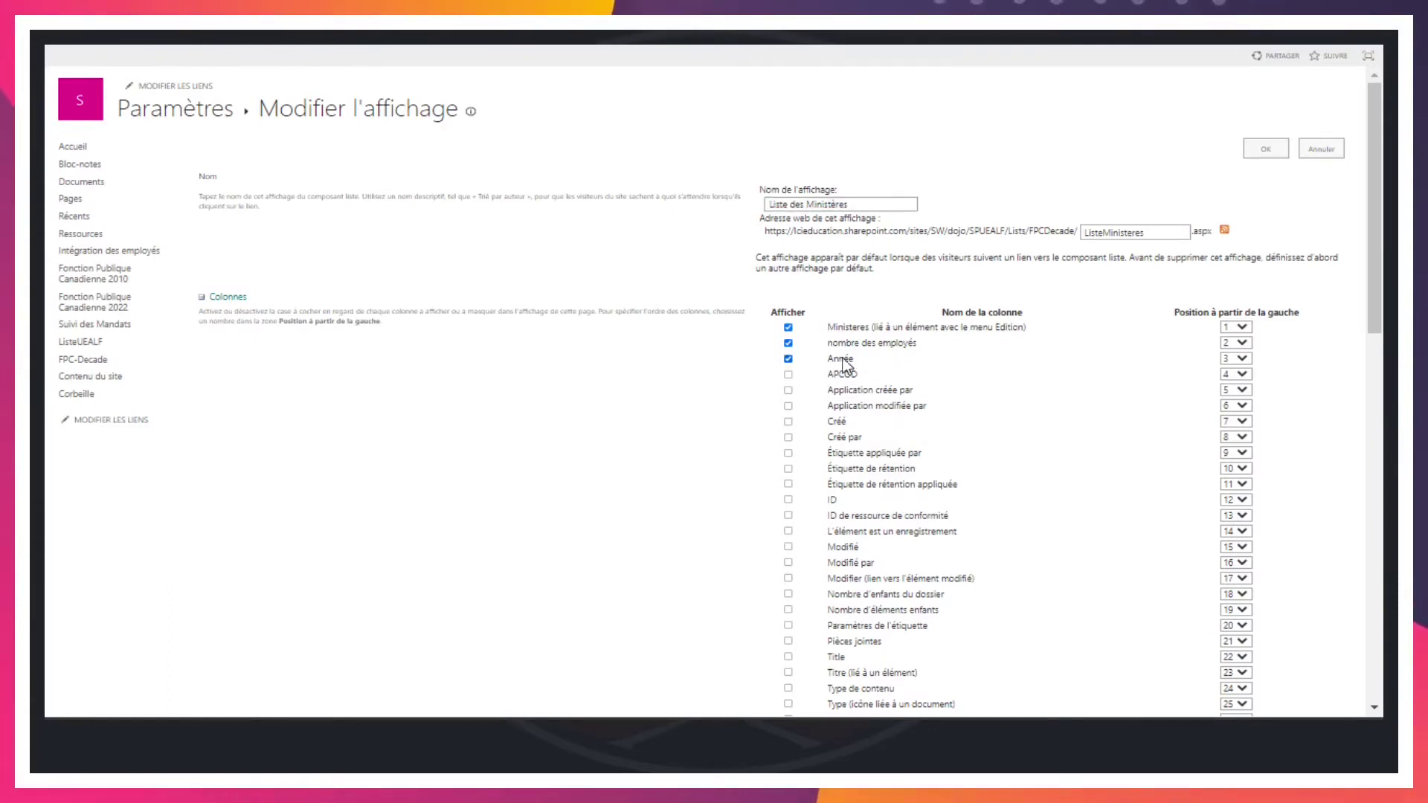
{"action": "left_click", "coordinate": [1239, 363]}
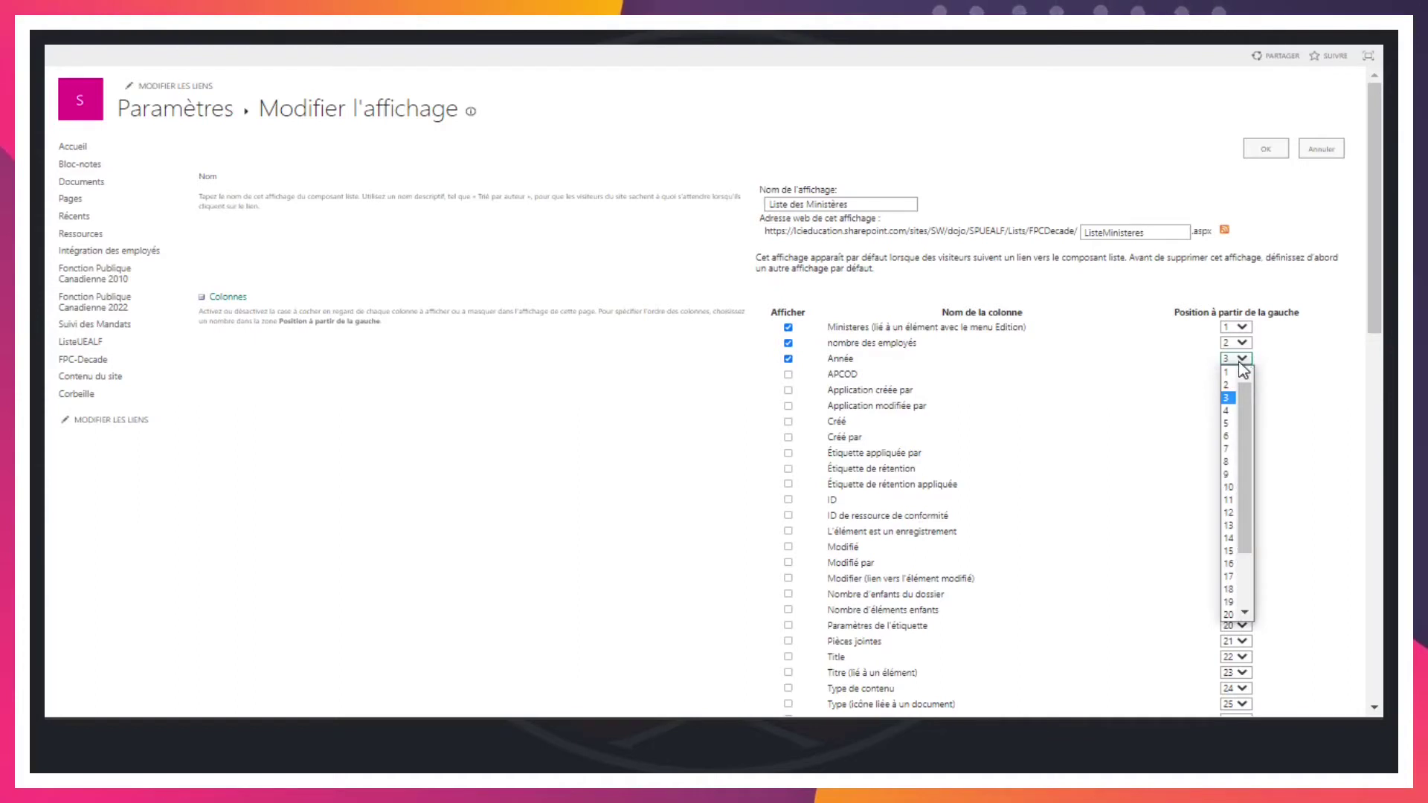
{"action": "left_click", "coordinate": [1234, 373]}
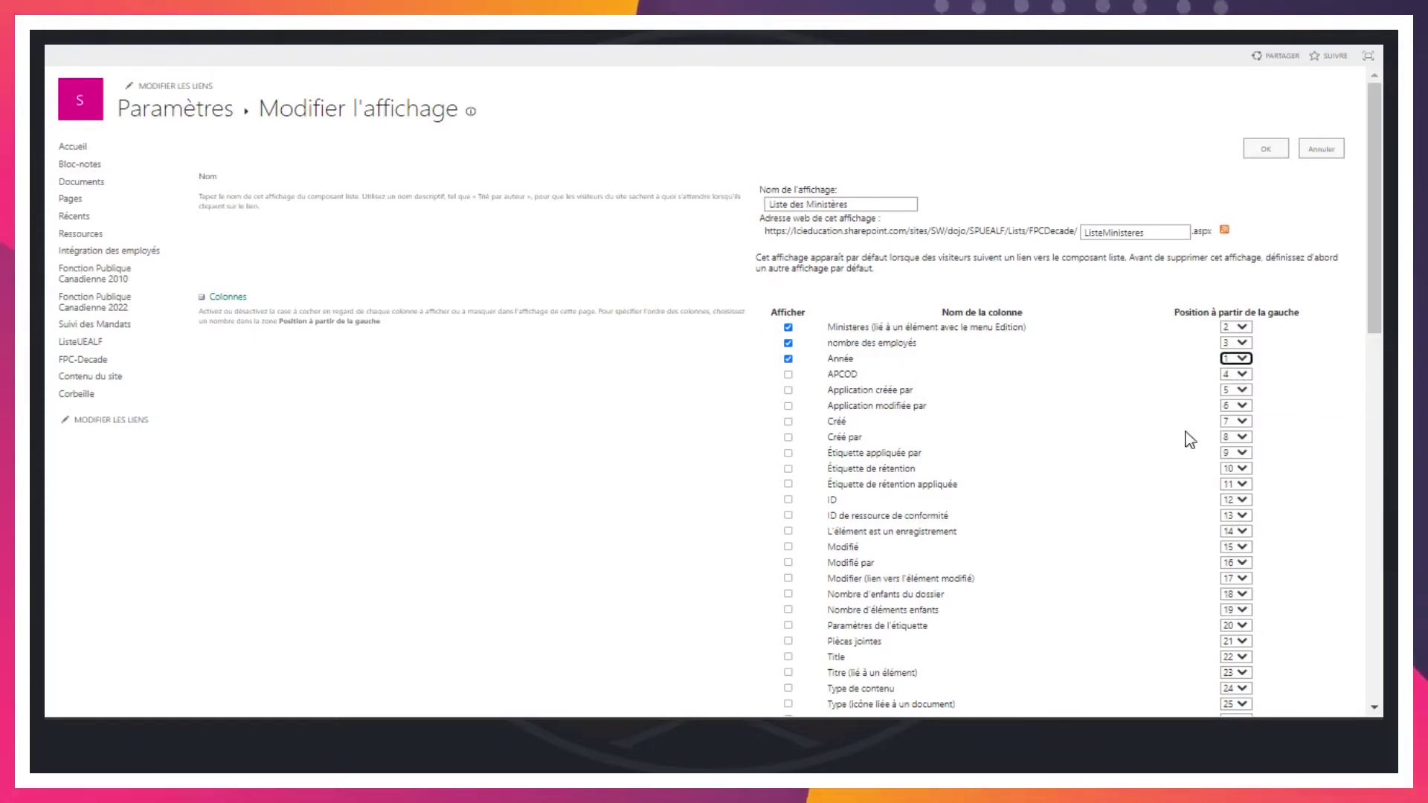
{"action": "left_click", "coordinate": [1264, 151]}
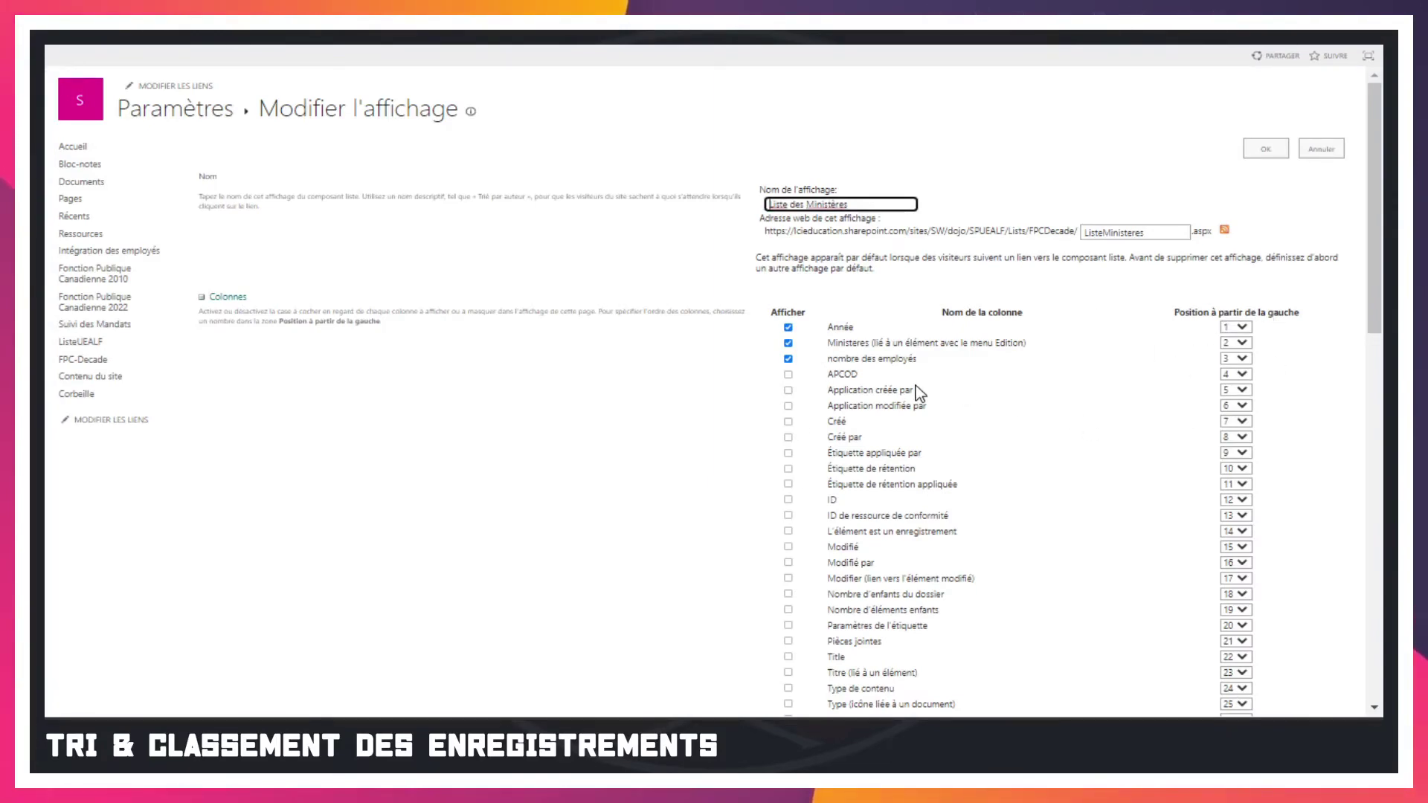
Examine the sort options in the Liste des Ministères view settings alongside the columns chosen for display
{"action": "scroll", "coordinate": [920, 391], "scroll_direction": "down", "scroll_amount": 6}
{"action": "scroll", "coordinate": [920, 392], "scroll_direction": "down", "scroll_amount": 1}
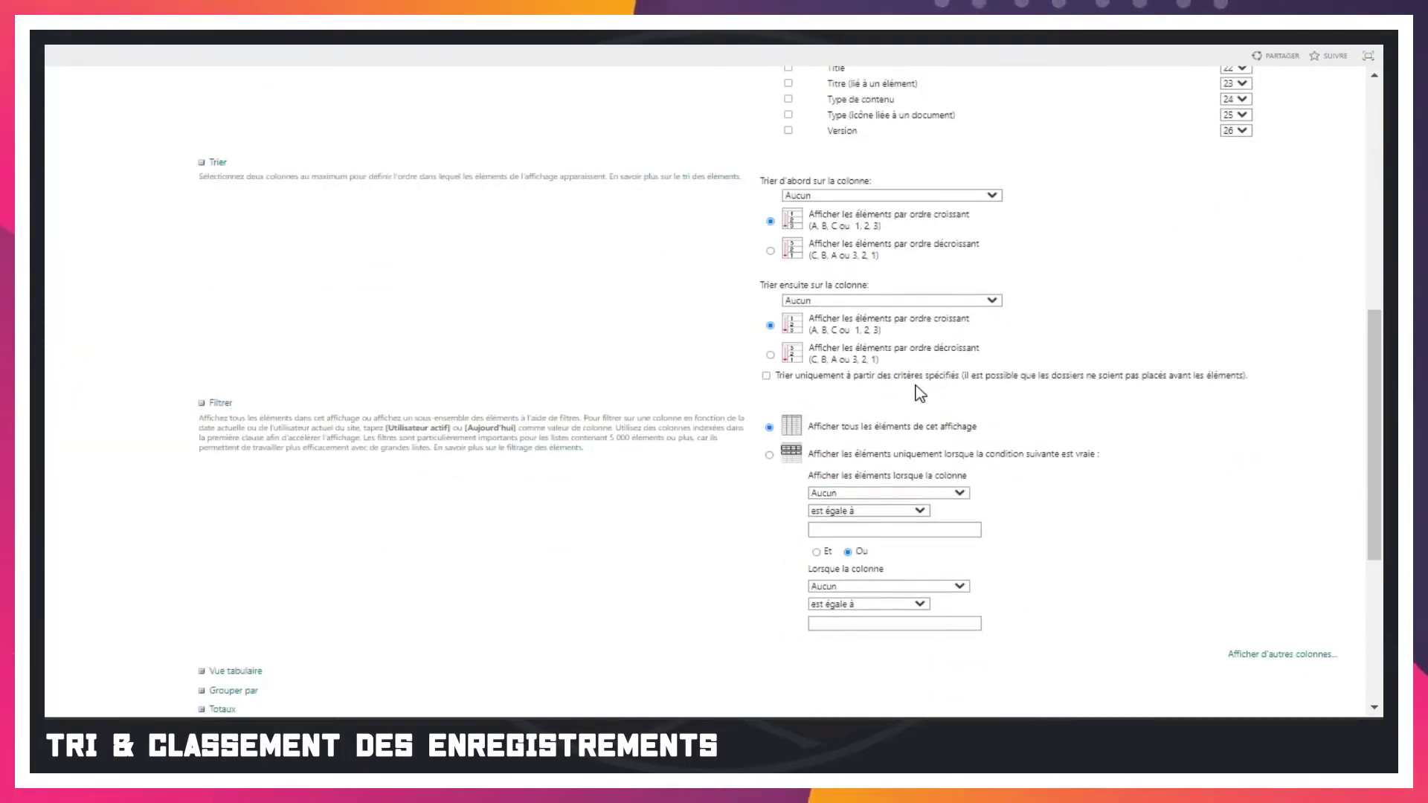
{"action": "scroll", "coordinate": [583, 308], "scroll_direction": "up", "scroll_amount": 1}
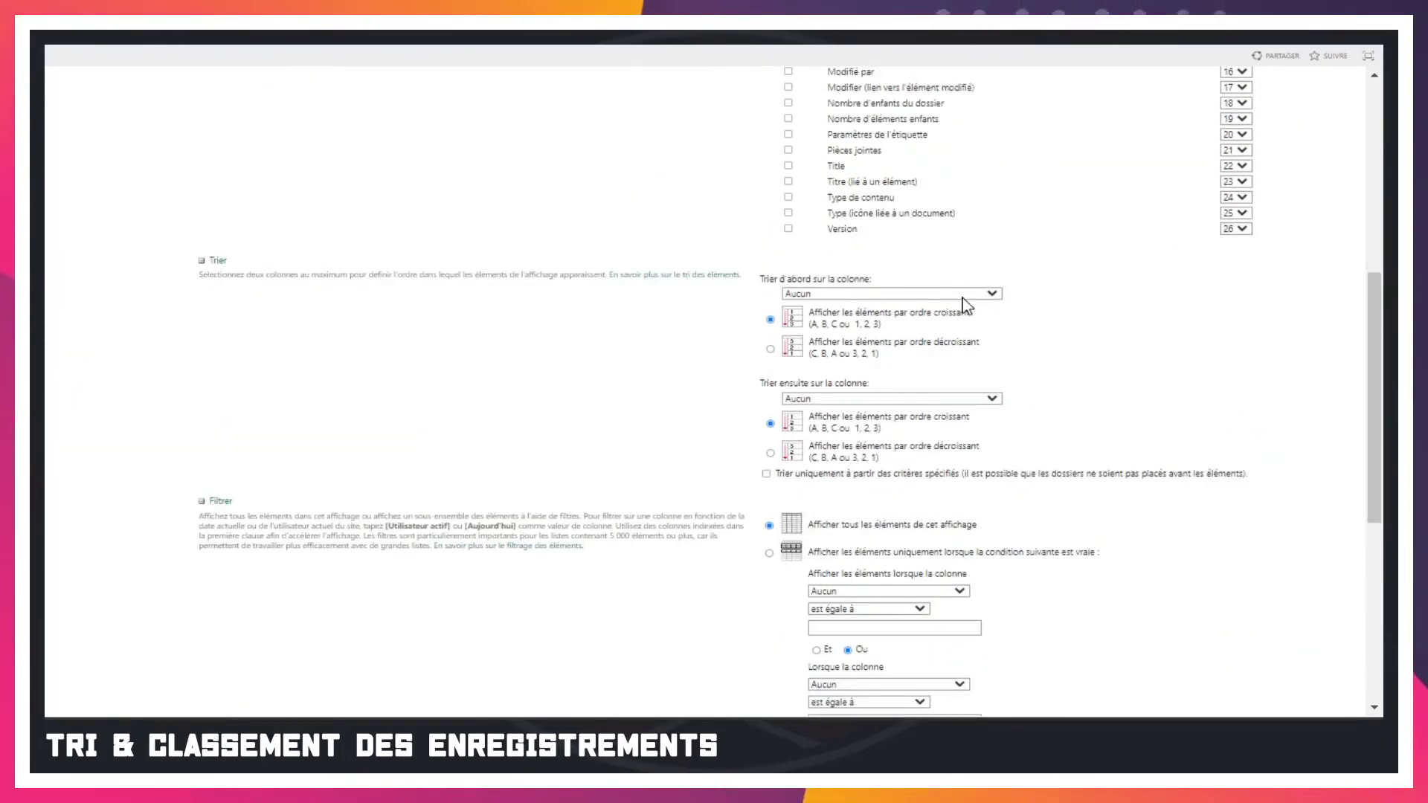
{"action": "left_click_drag", "start_coordinate": [230, 260], "coordinate": [206, 258]}
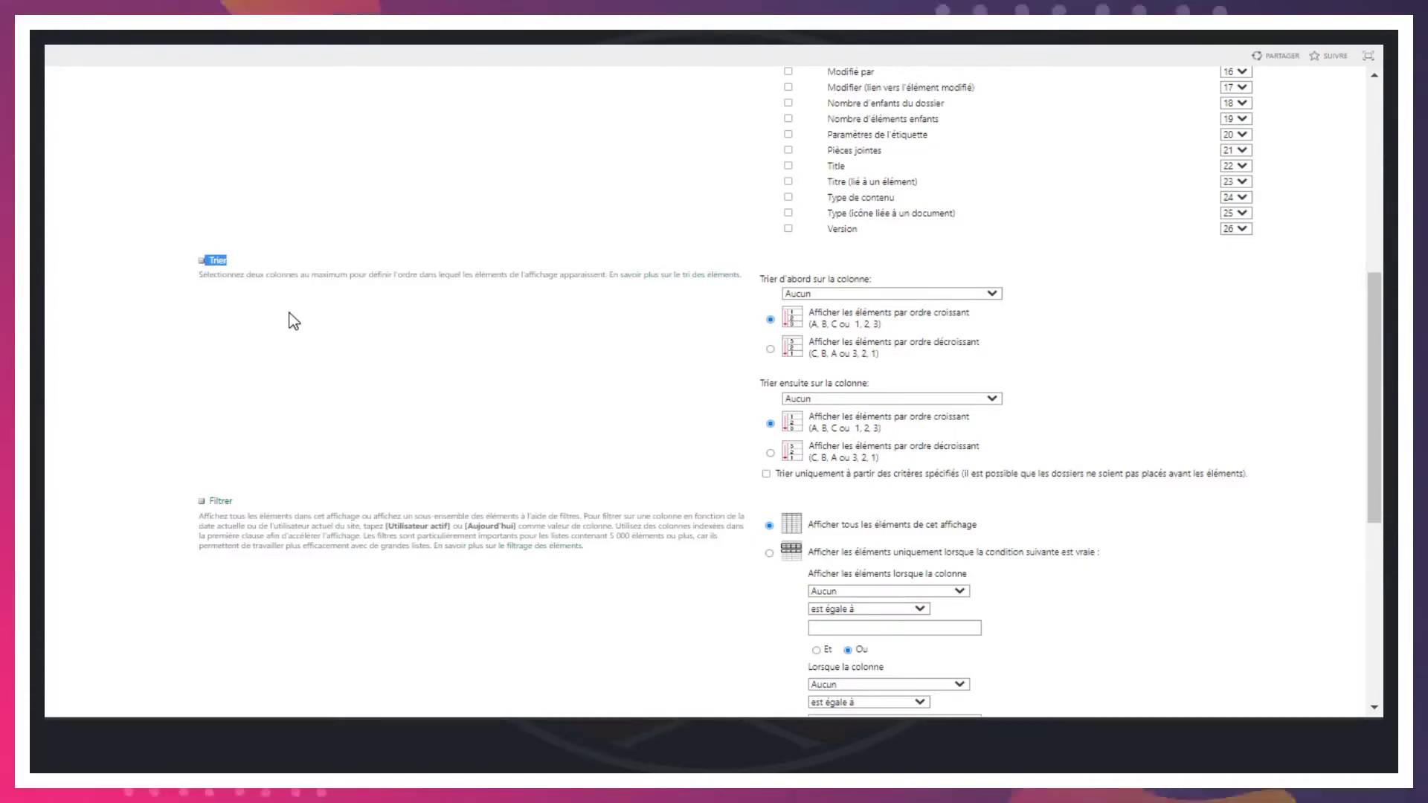
{"action": "scroll", "coordinate": [534, 379], "scroll_direction": "up", "scroll_amount": 6}
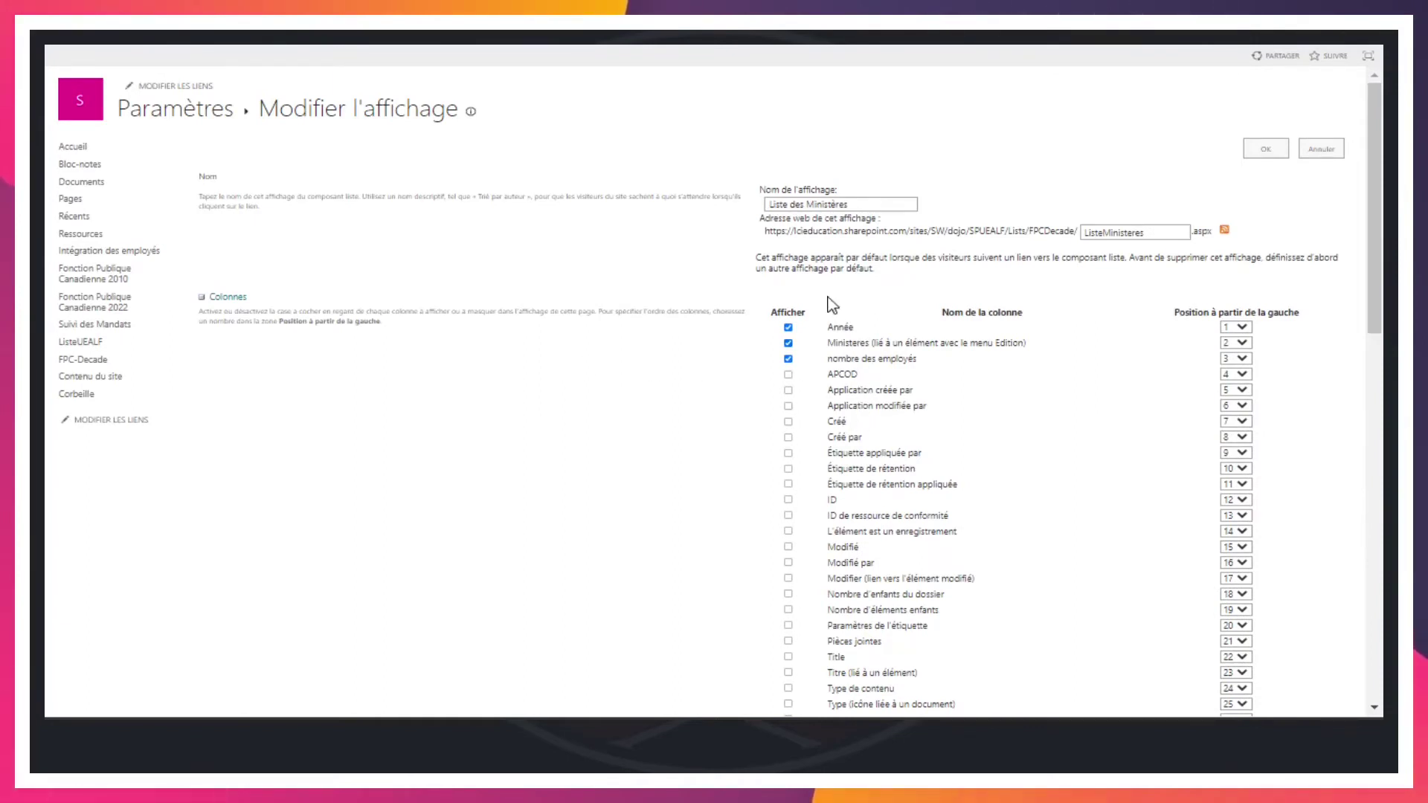
{"action": "scroll", "coordinate": [883, 491], "scroll_direction": "down", "scroll_amount": 4}
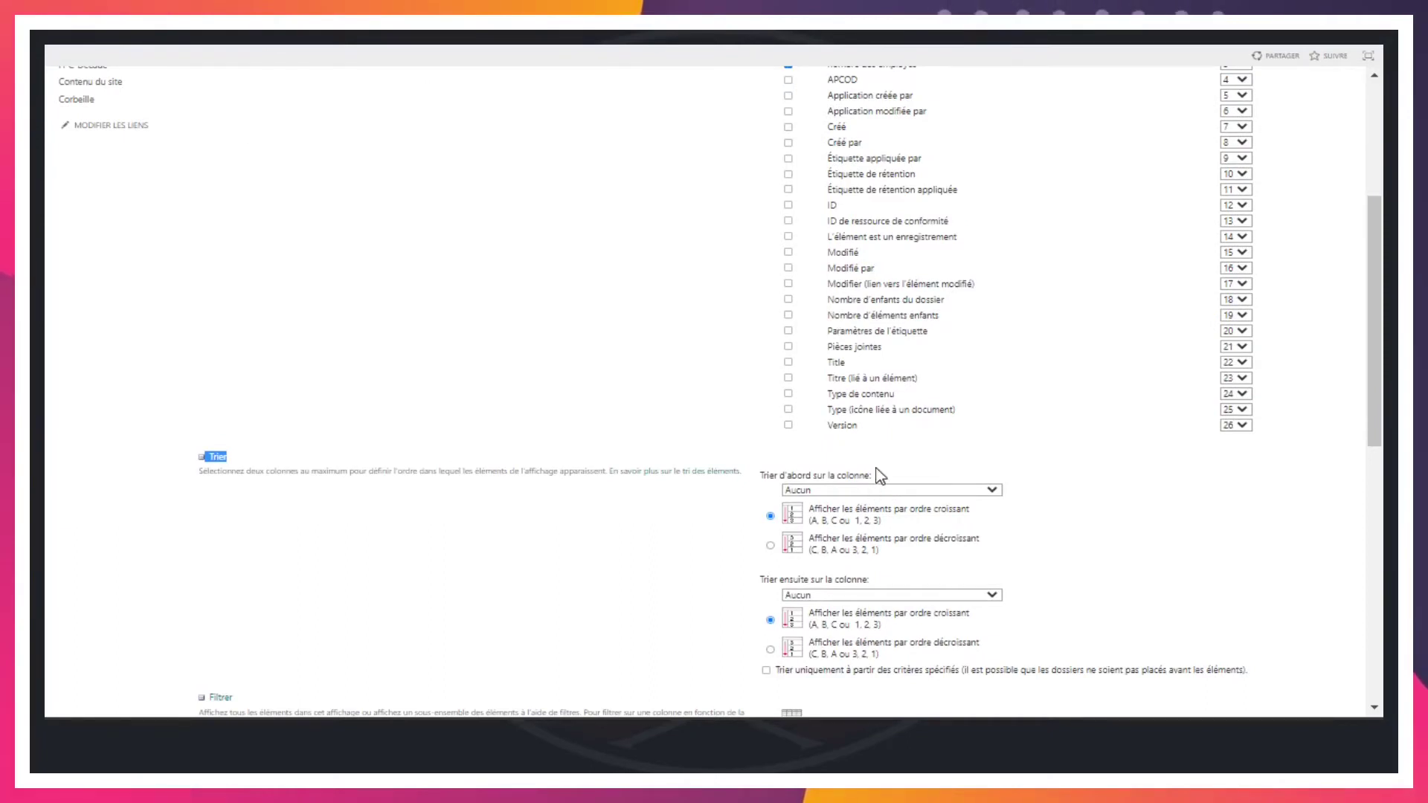
{"action": "scroll", "coordinate": [869, 475], "scroll_direction": "up", "scroll_amount": 4}
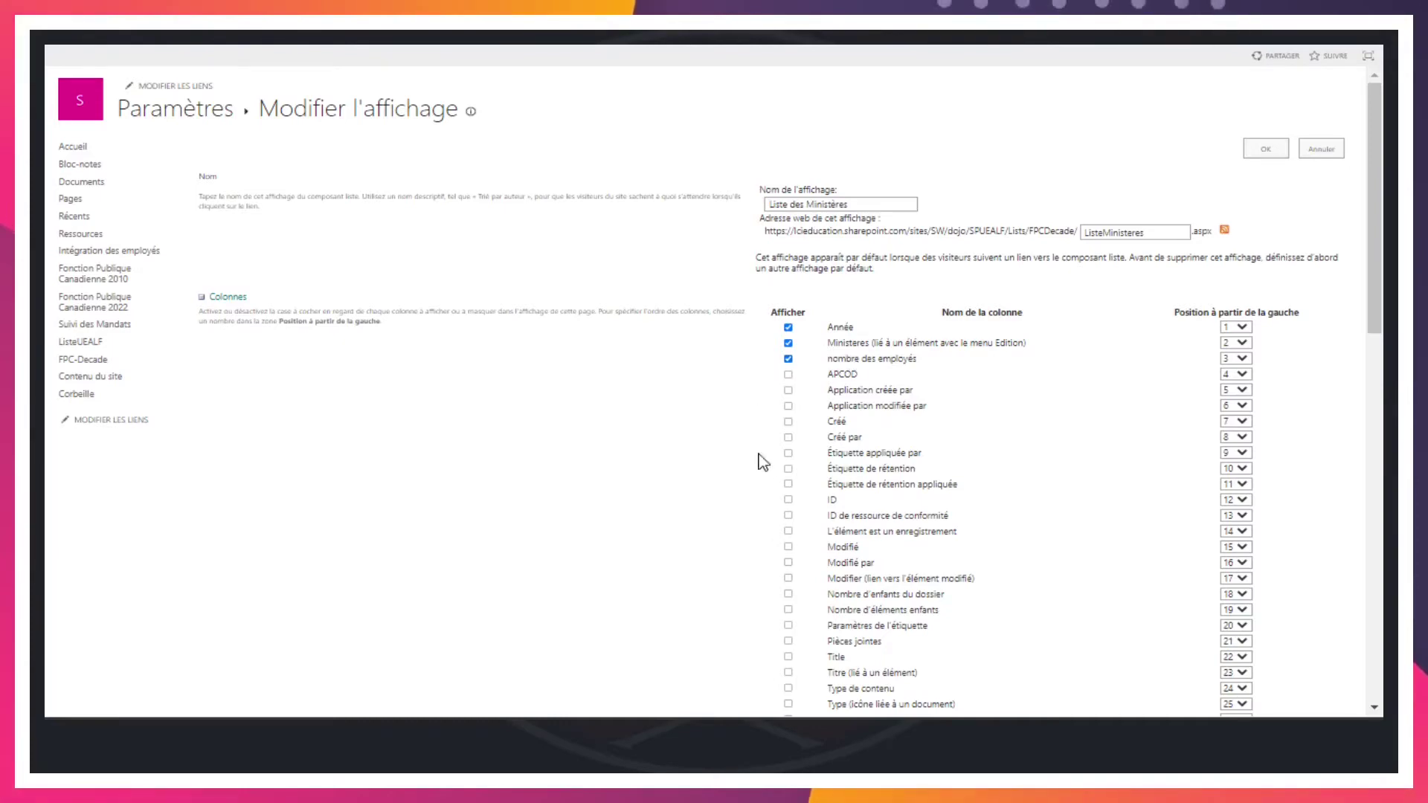
{"action": "scroll", "coordinate": [782, 481], "scroll_direction": "down", "scroll_amount": 1}
{"action": "scroll", "coordinate": [778, 480], "scroll_direction": "down", "scroll_amount": 3}
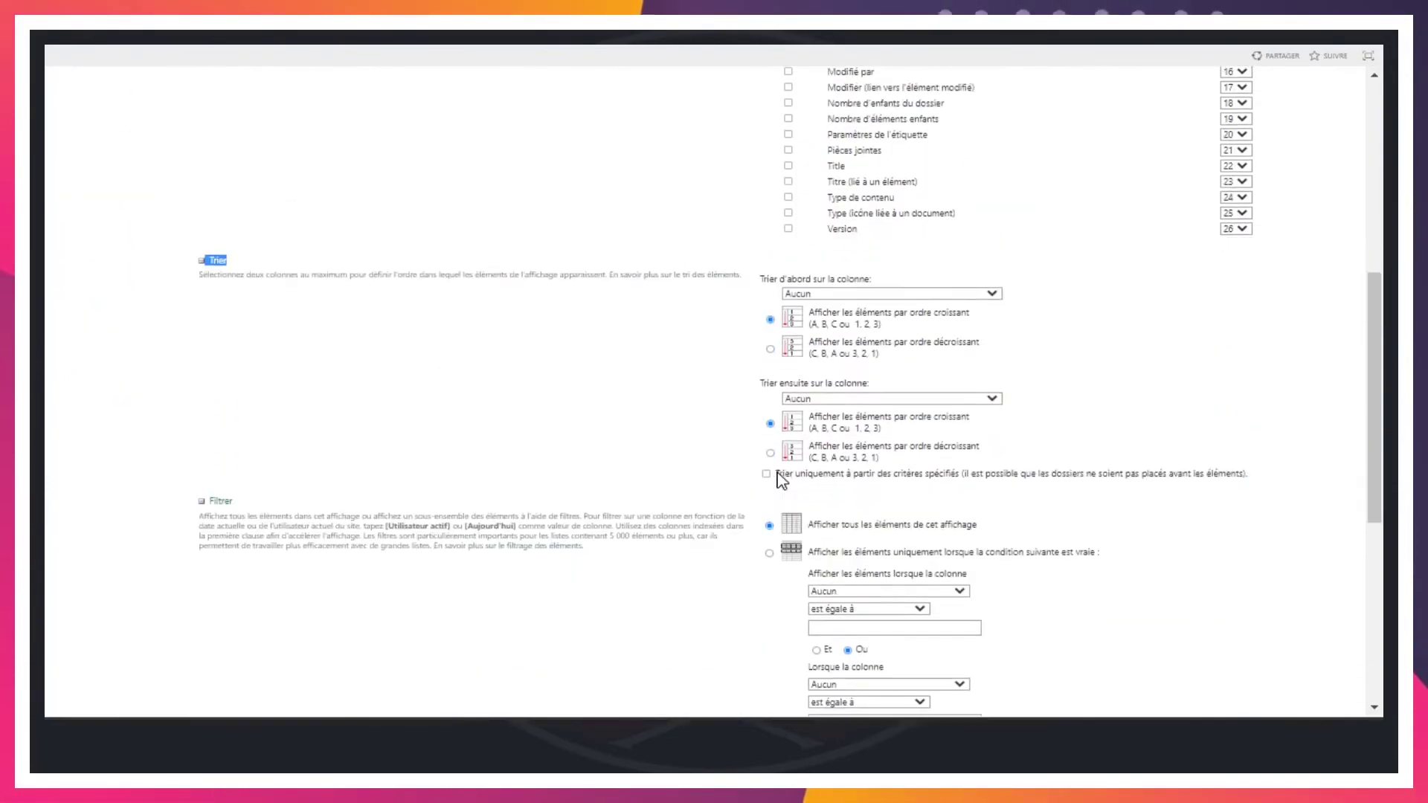
{"action": "scroll", "coordinate": [778, 480], "scroll_direction": "up", "scroll_amount": 8}
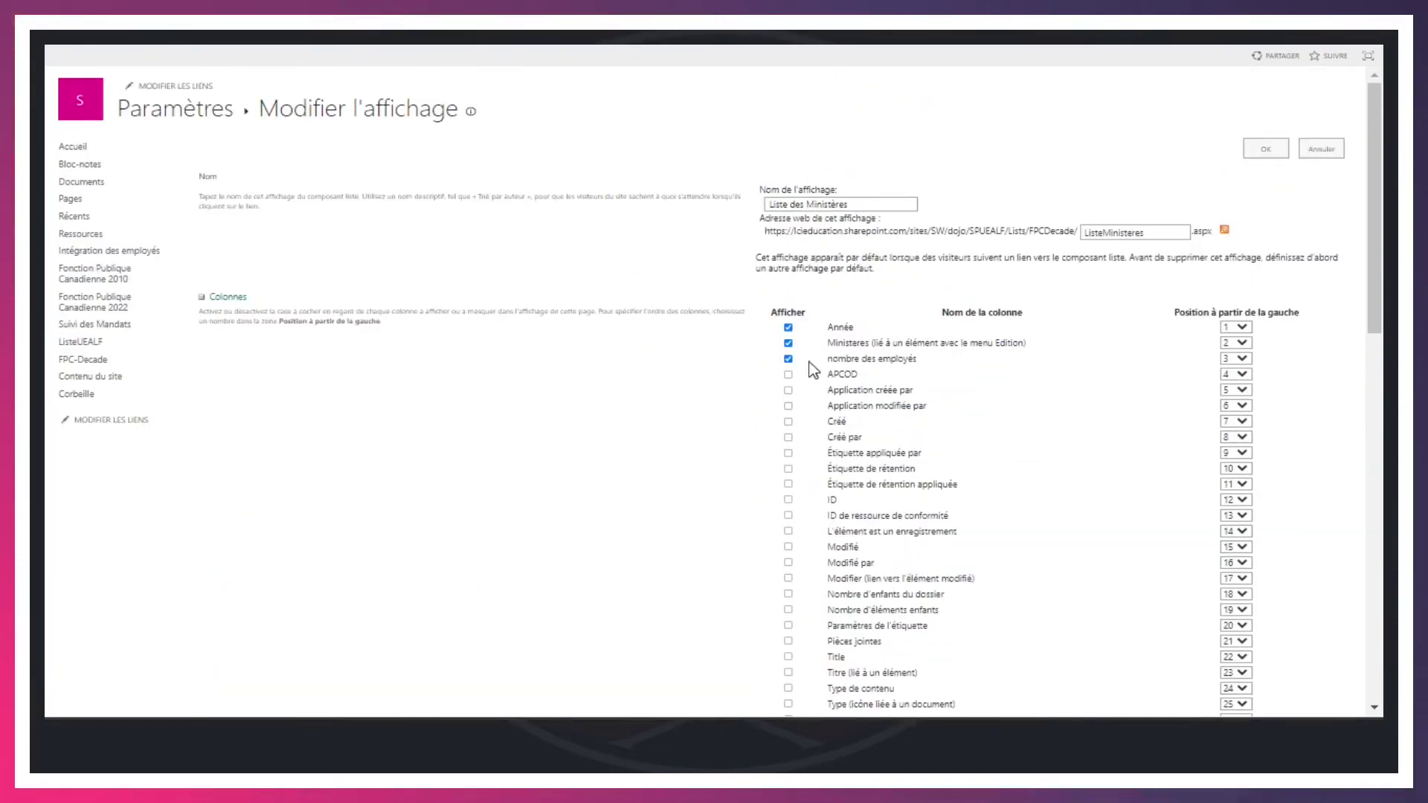
Set the view's first sort criterion to the Année column in descending order
{"action": "scroll", "coordinate": [822, 350], "scroll_direction": "down", "scroll_amount": 3}
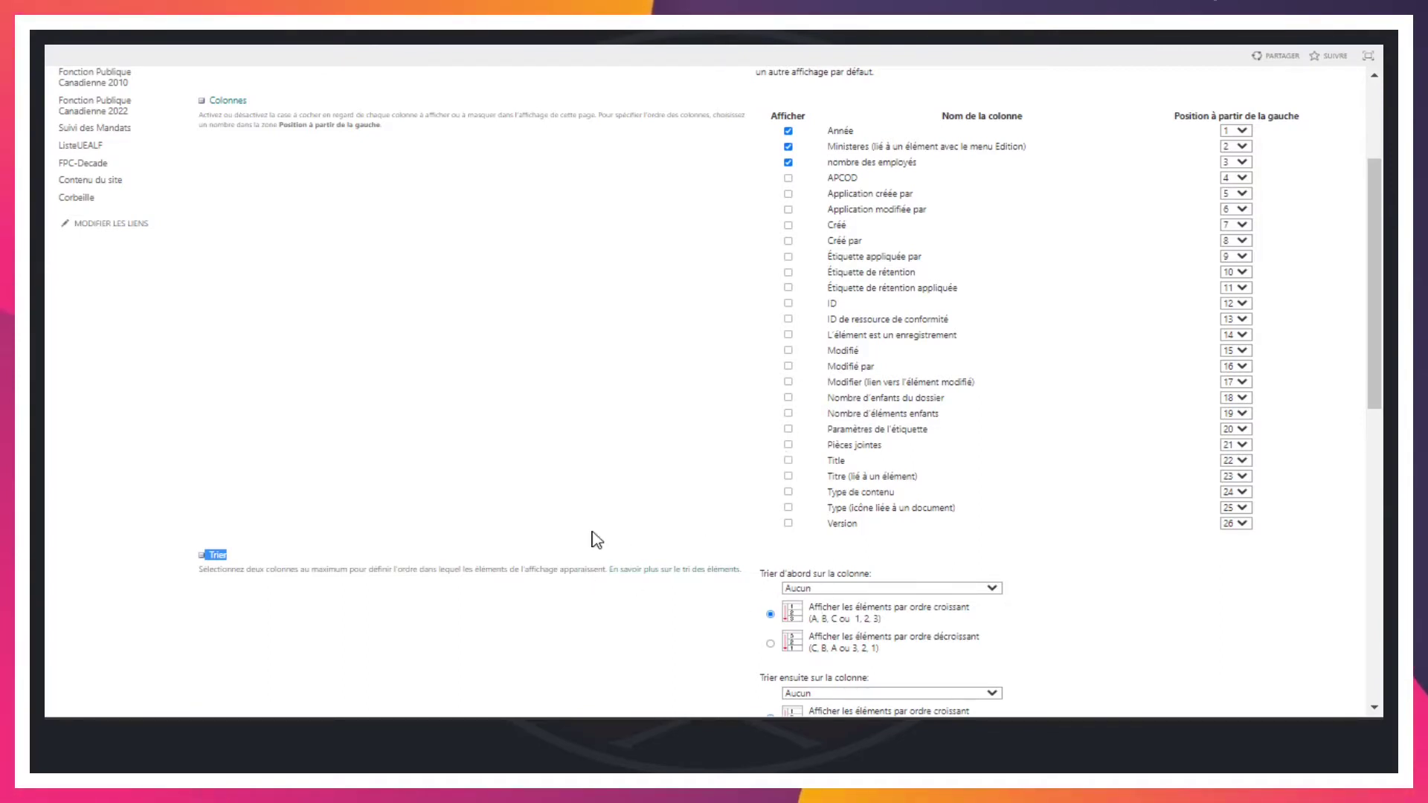
{"action": "left_click", "coordinate": [790, 588]}
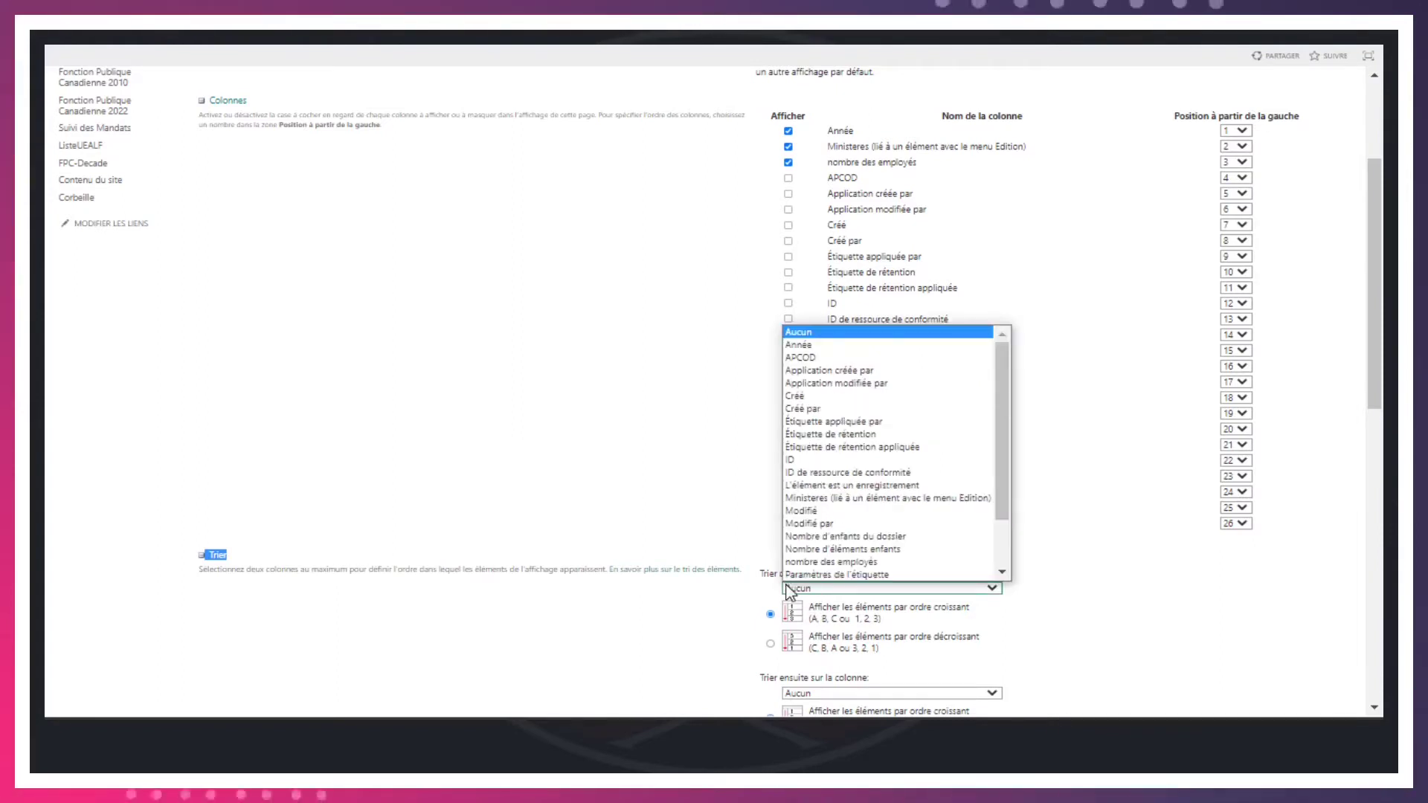
{"action": "left_click", "coordinate": [790, 588]}
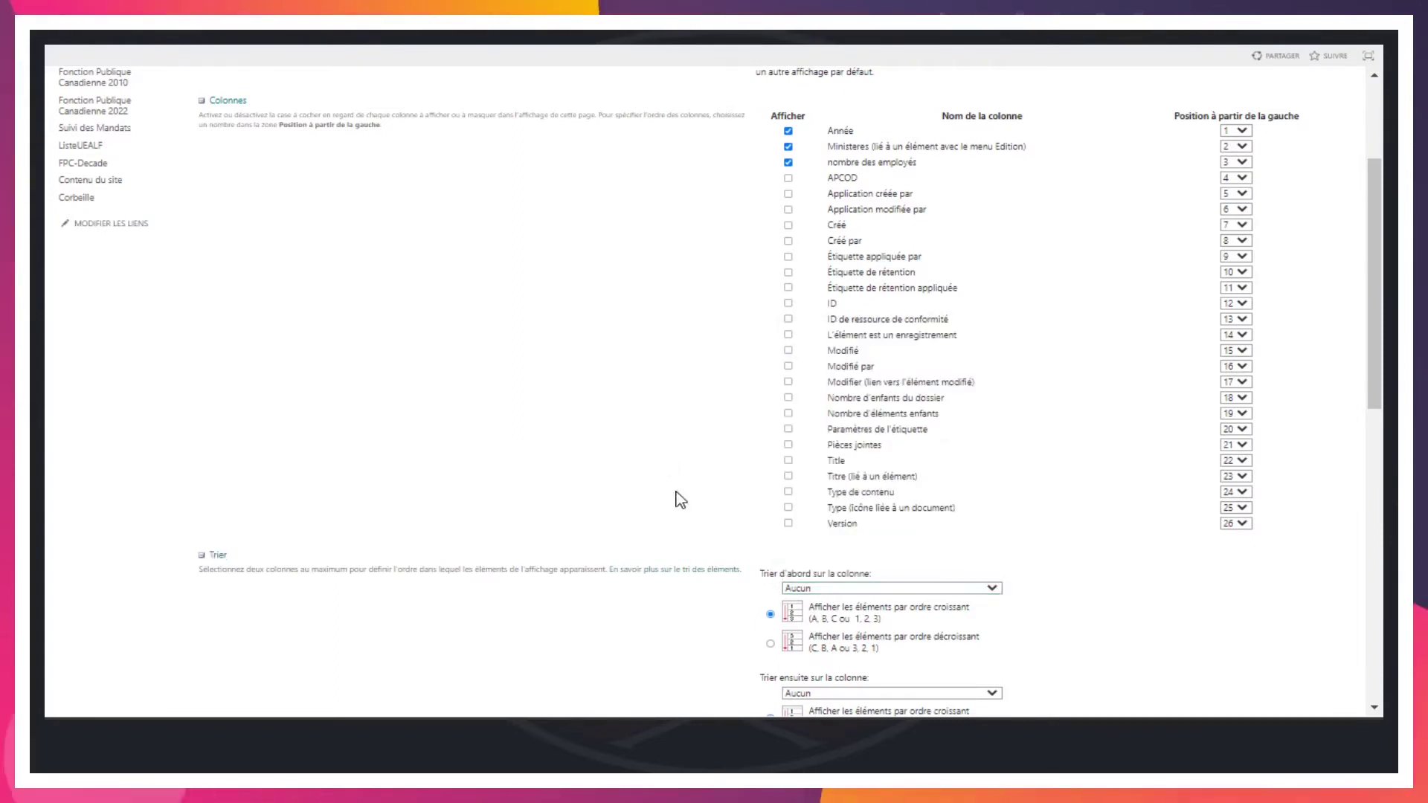
{"action": "left_click", "coordinate": [816, 588]}
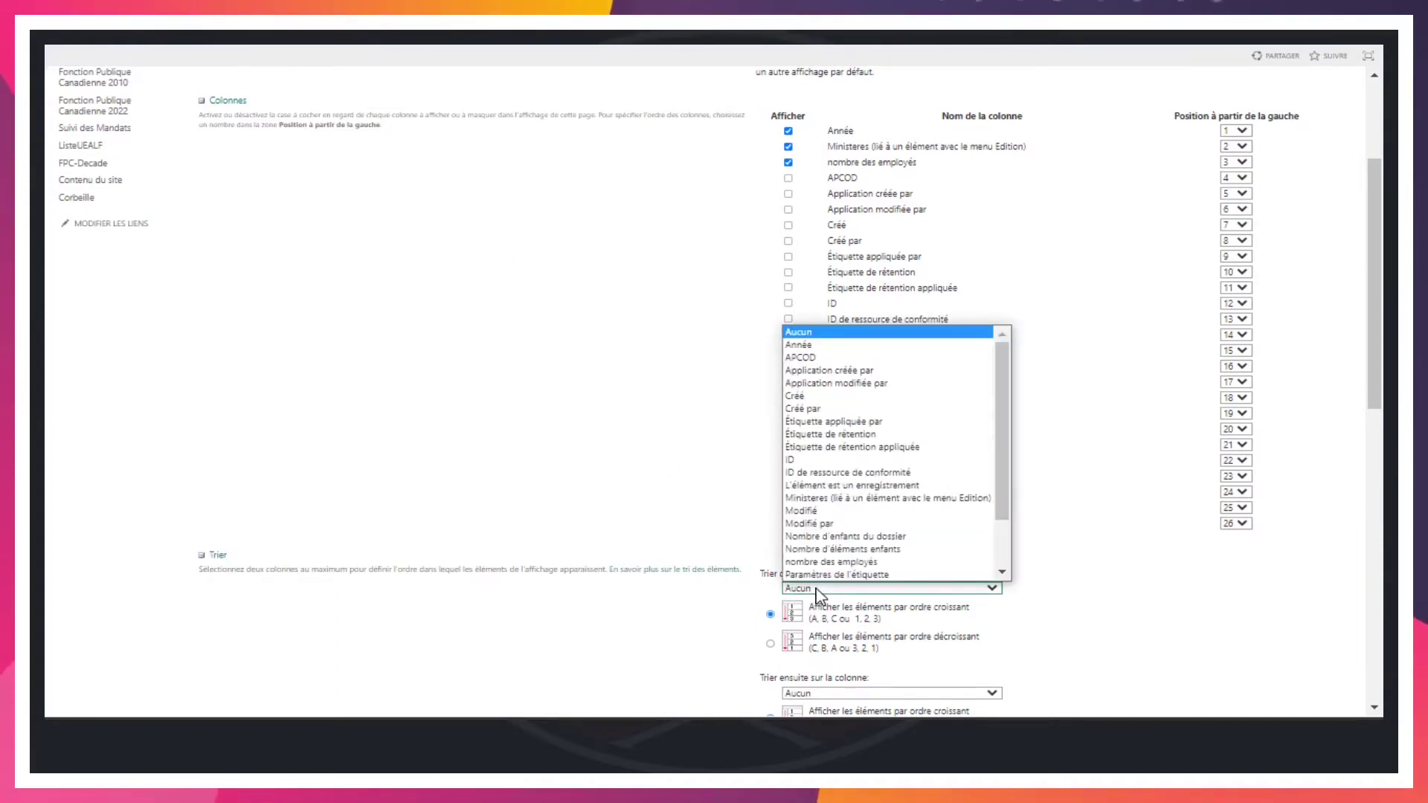
{"action": "left_click", "coordinate": [846, 346]}
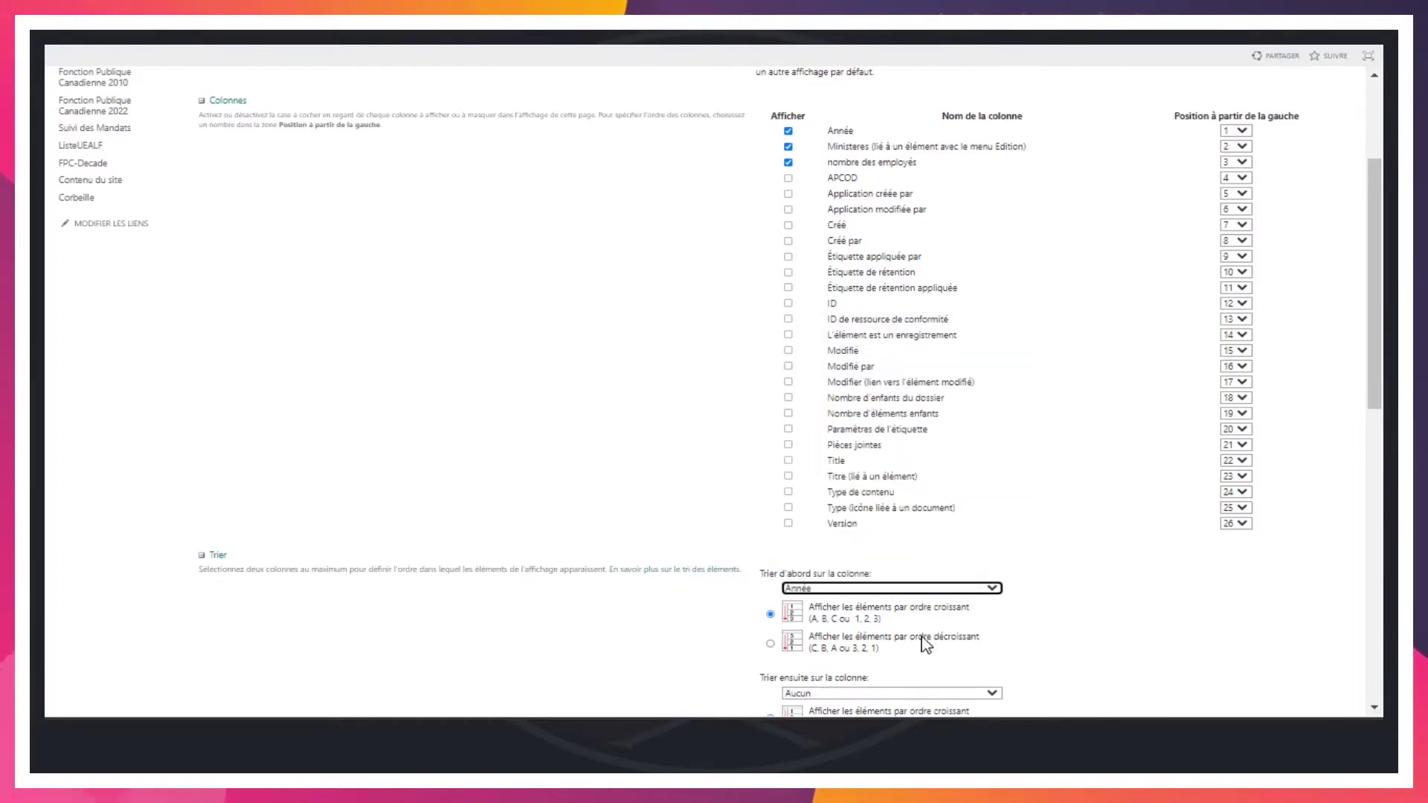
{"action": "left_click", "coordinate": [773, 644]}
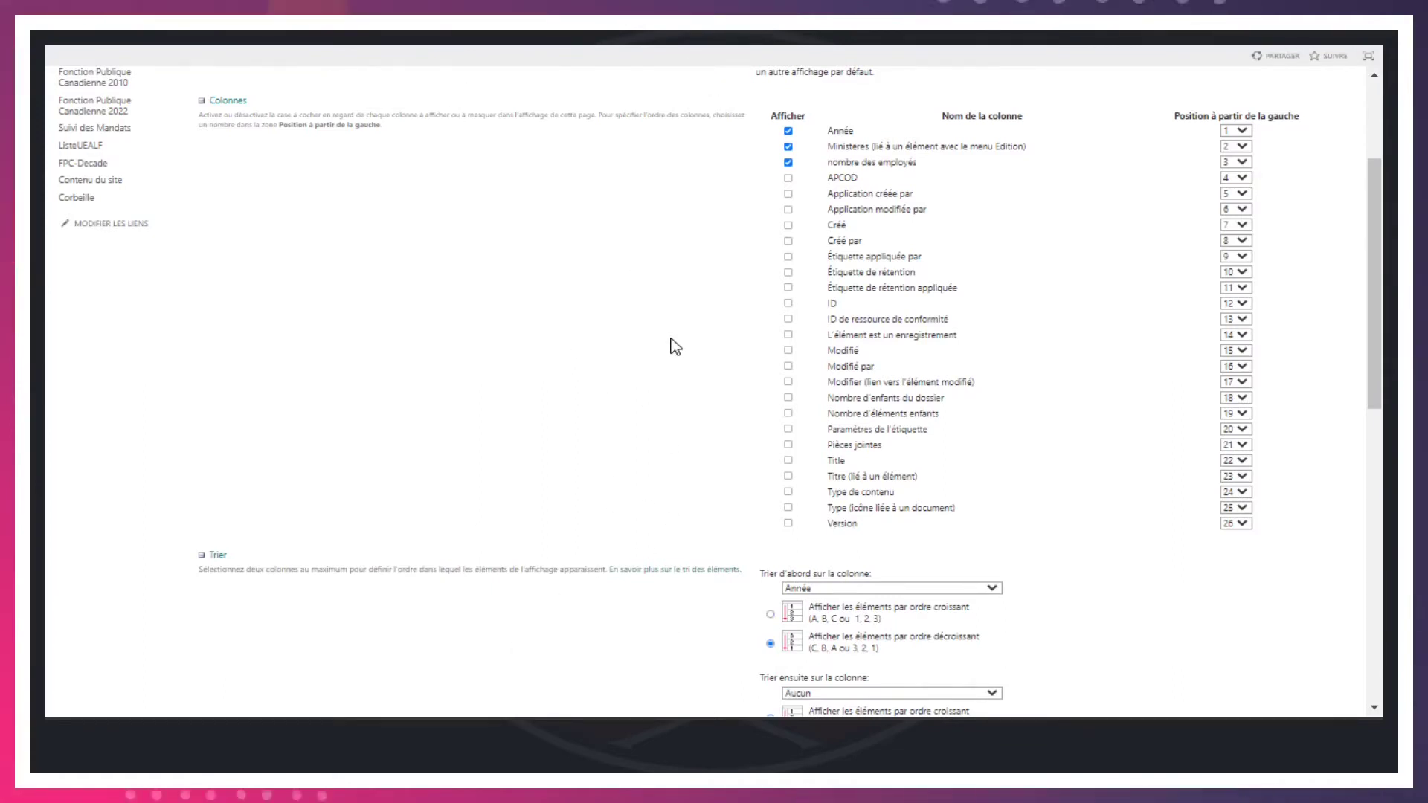
Set the view's second sort criterion to the nombre des employés column in descending order
{"action": "scroll", "coordinate": [673, 345], "scroll_direction": "down", "scroll_amount": 4}
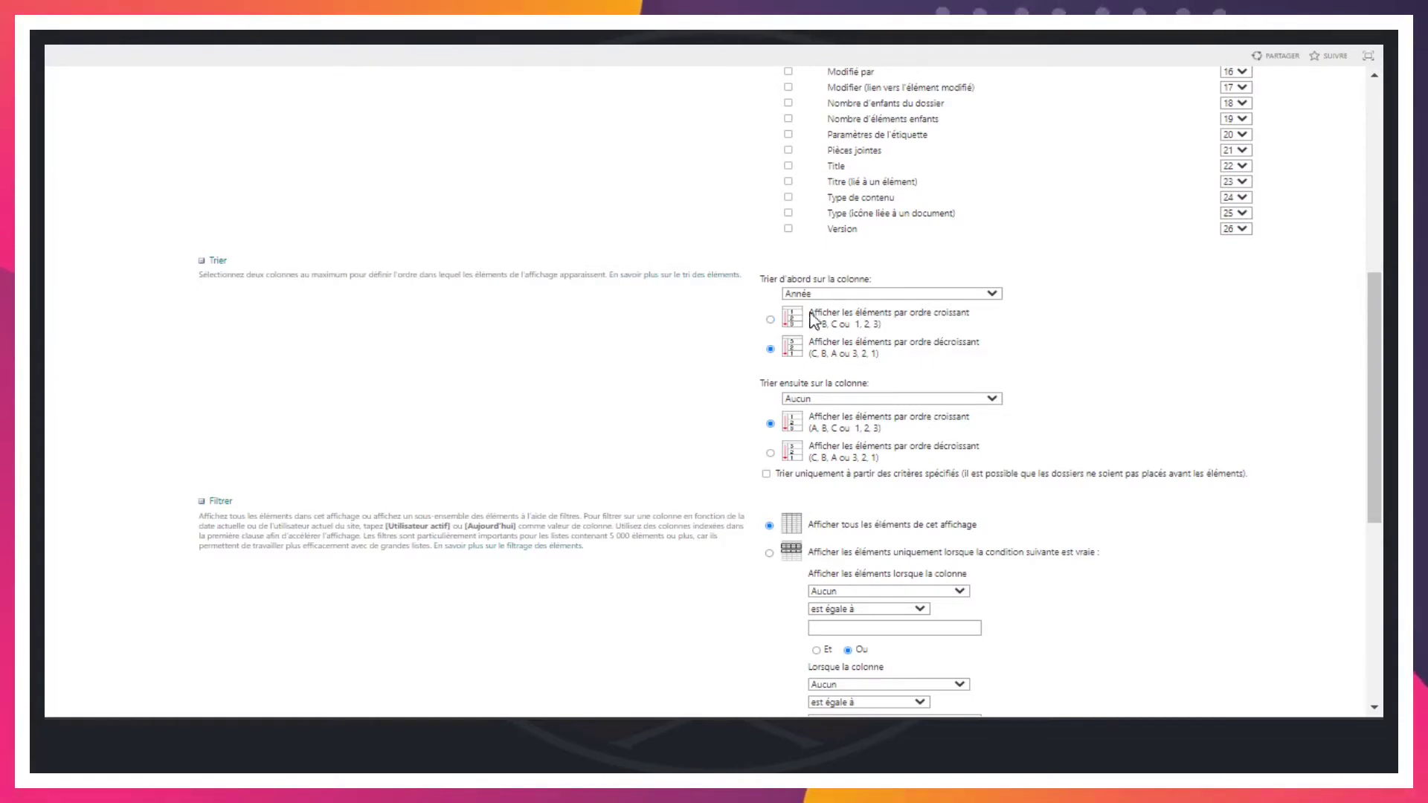
{"action": "left_click", "coordinate": [826, 400]}
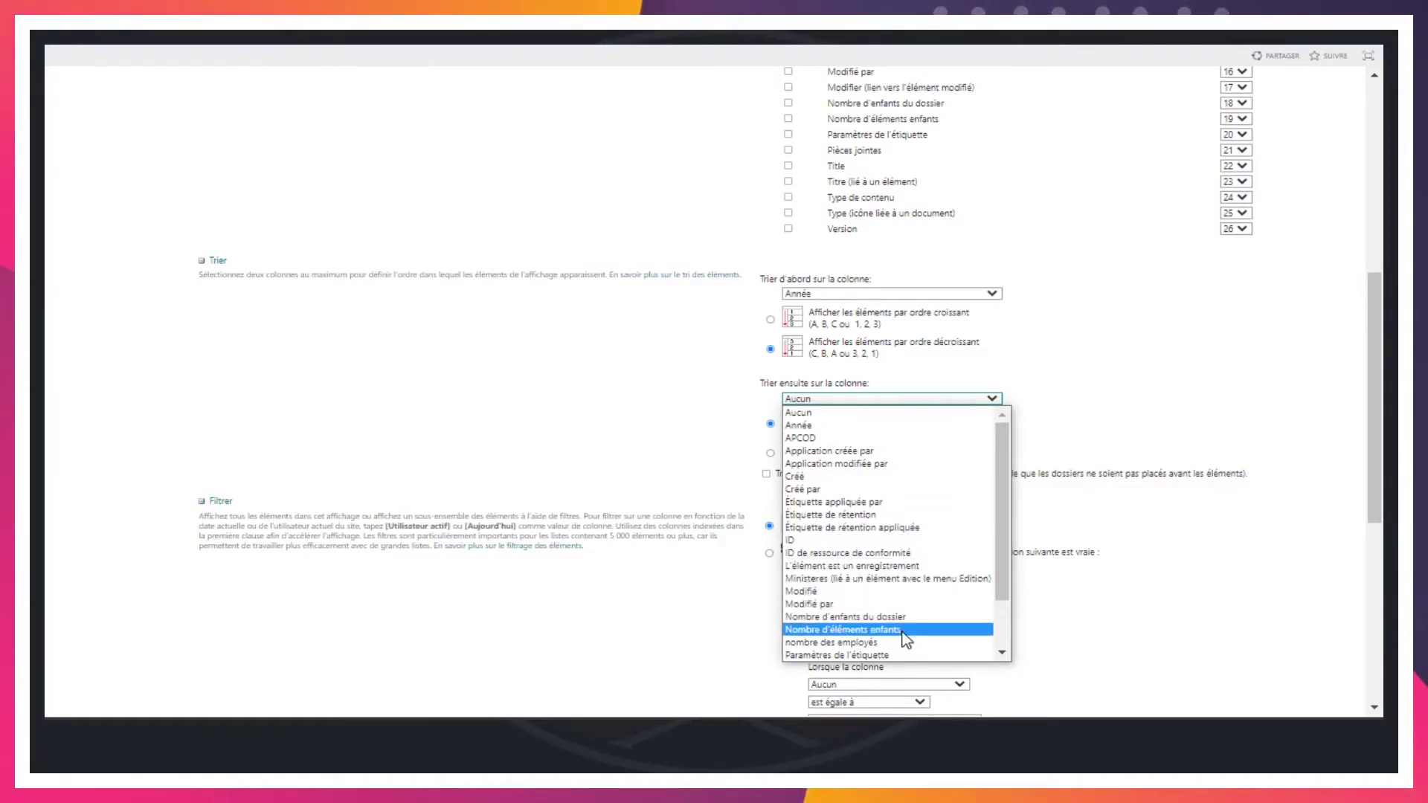
{"action": "left_click", "coordinate": [862, 643]}
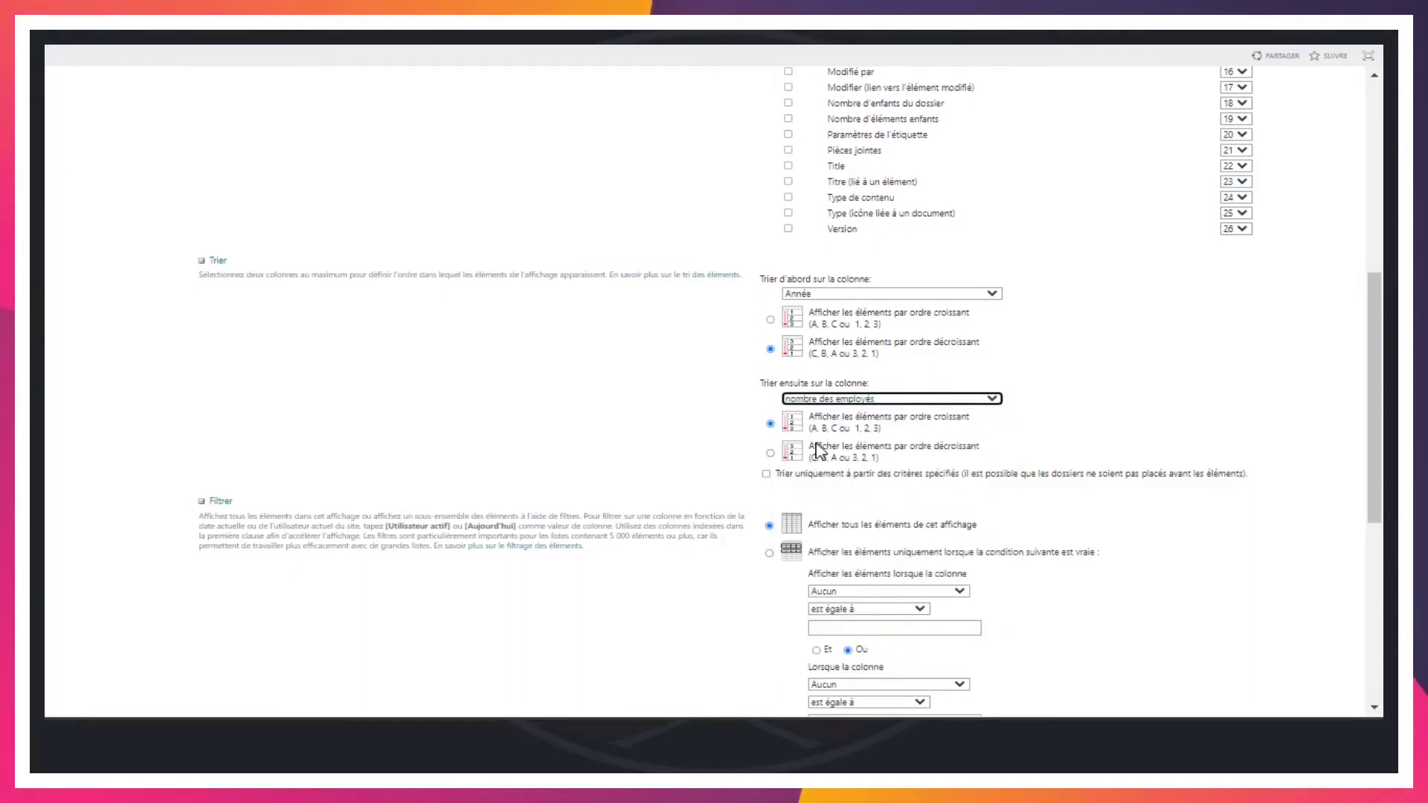
{"action": "left_click", "coordinate": [770, 454]}
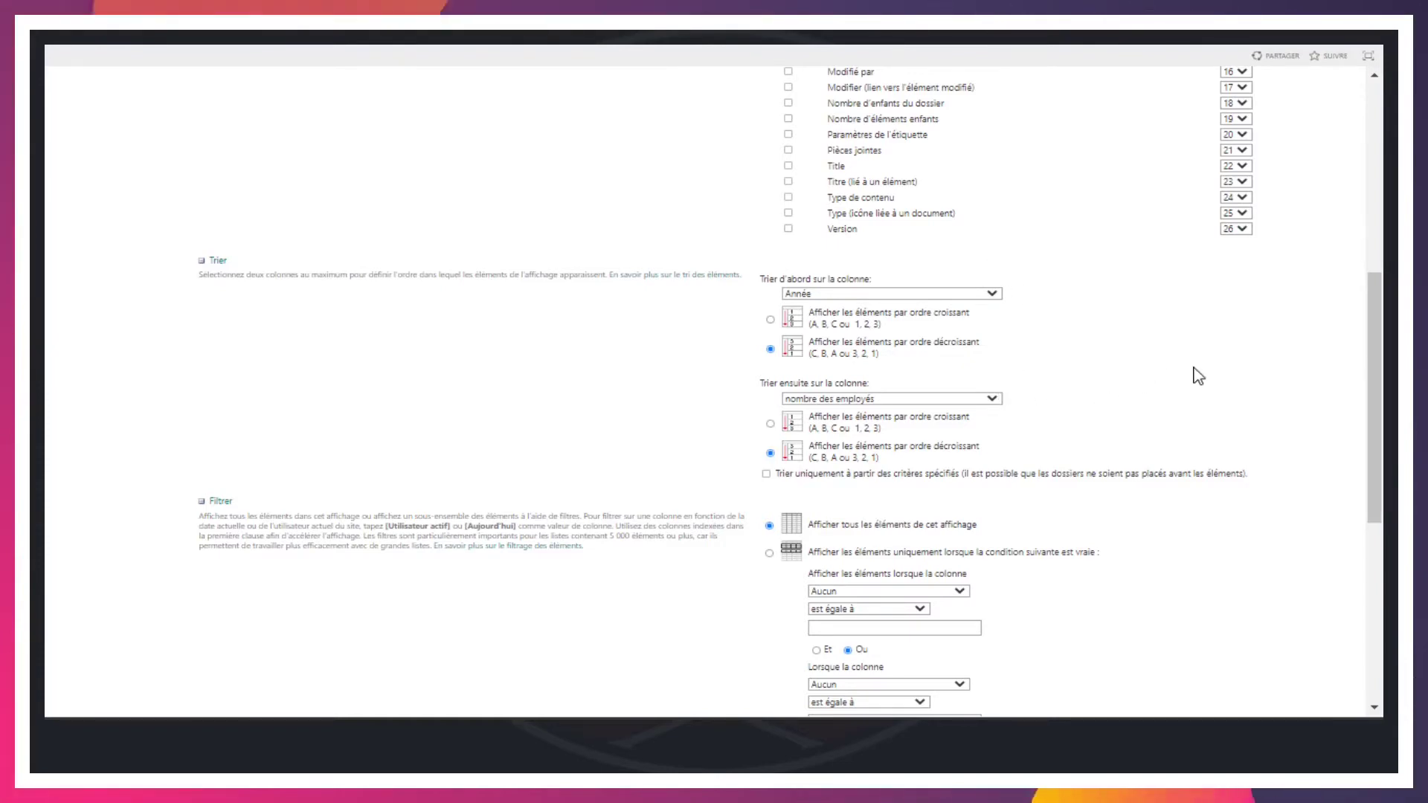
Save the Liste des Ministères view with its two descending sort criteria
{"action": "scroll", "coordinate": [1195, 376], "scroll_direction": "up", "scroll_amount": 2}
{"action": "scroll", "coordinate": [1195, 376], "scroll_direction": "up", "scroll_amount": 5}
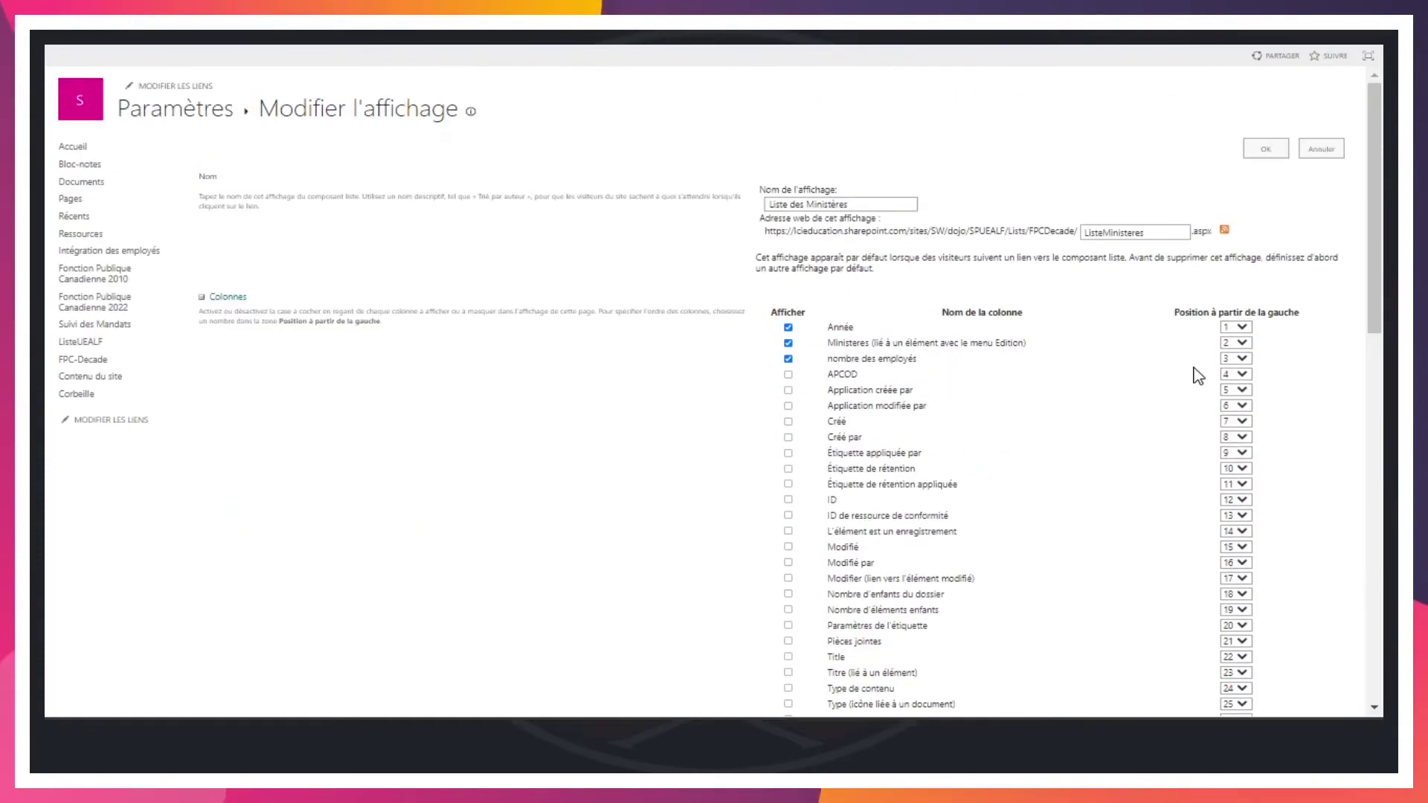
{"action": "left_click", "coordinate": [1264, 149]}
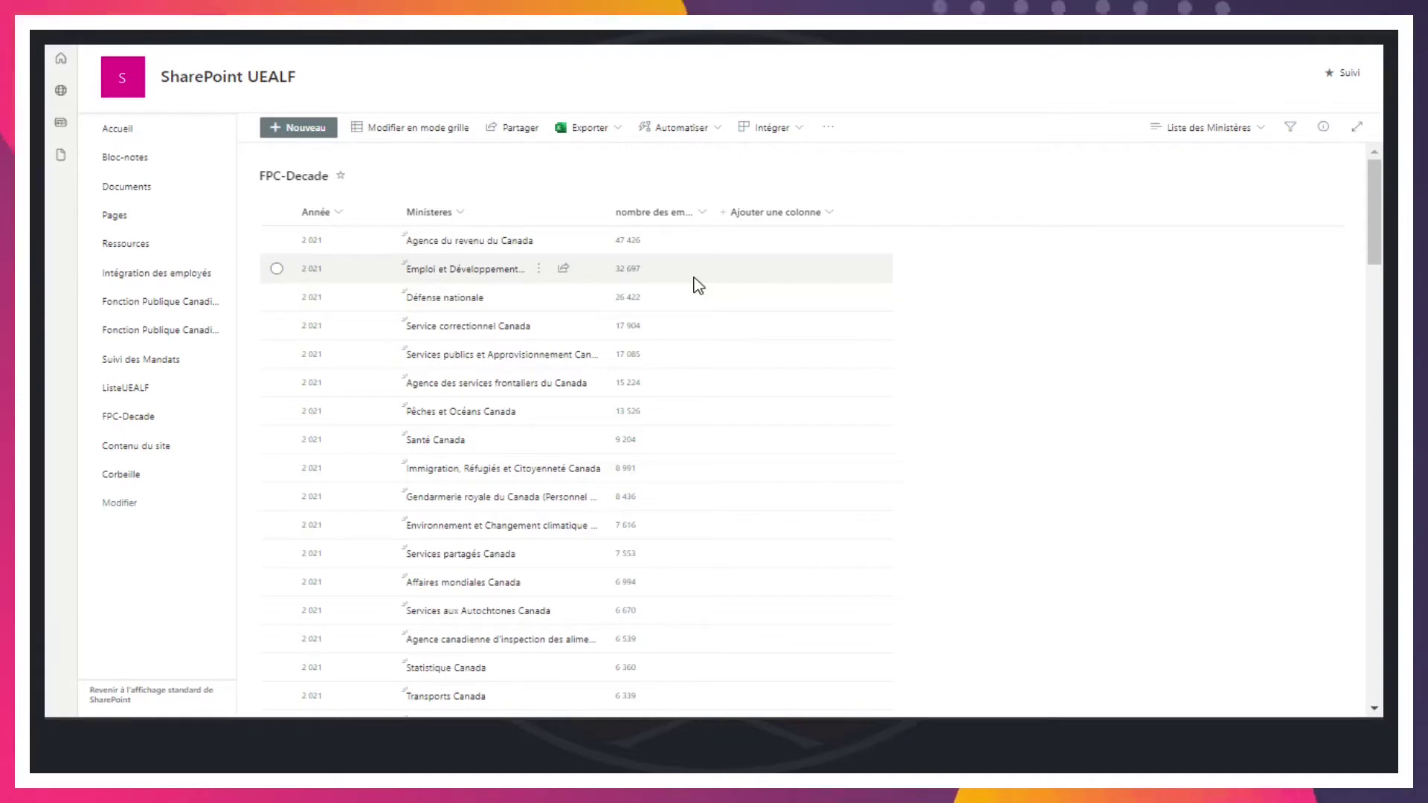
Examine the order of years and employee counts across the FPC-Decade list, including the change from 2021 to 2020
{"action": "scroll", "coordinate": [683, 431], "scroll_direction": "down", "scroll_amount": 3}
{"action": "scroll", "coordinate": [685, 435], "scroll_direction": "down", "scroll_amount": 15}
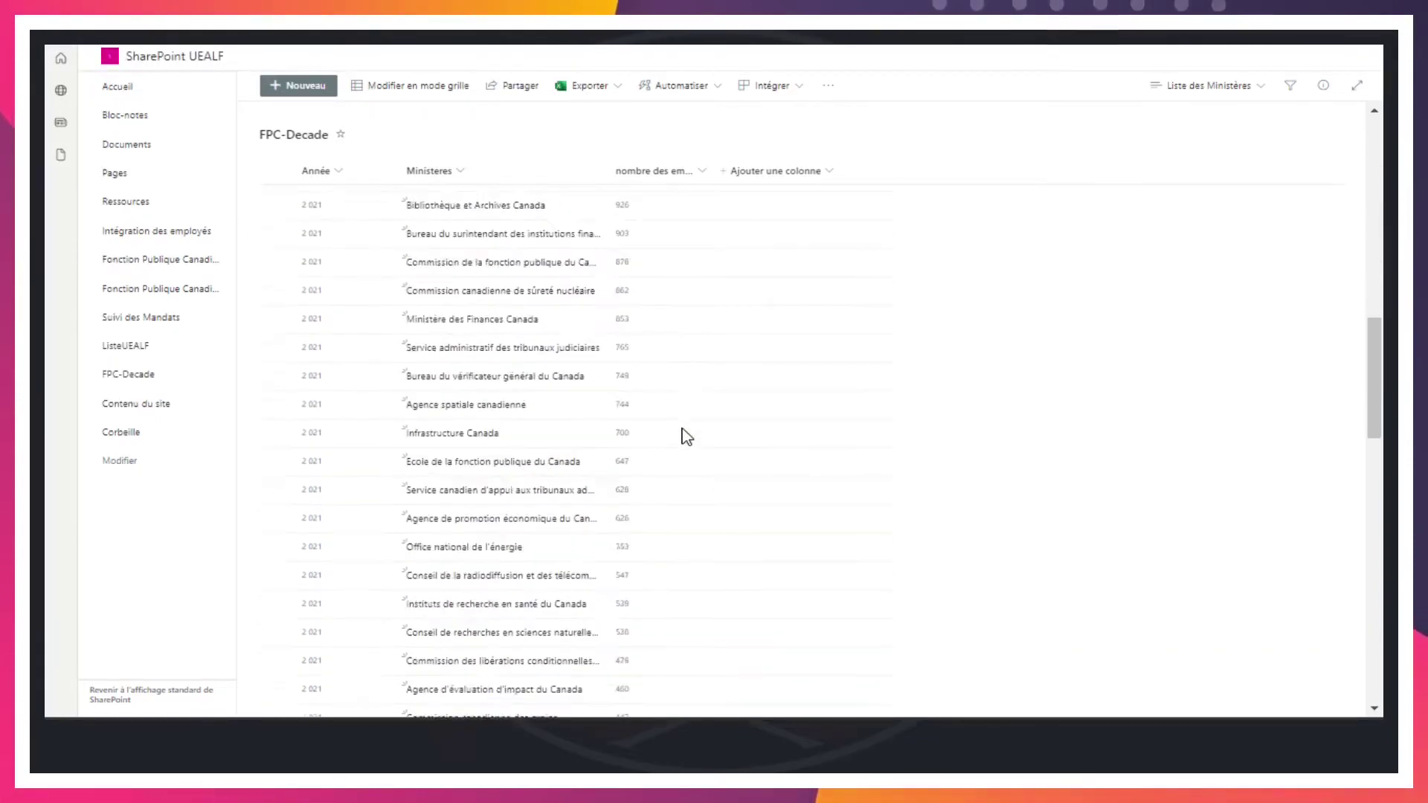
{"action": "scroll", "coordinate": [684, 434], "scroll_direction": "down", "scroll_amount": 10}
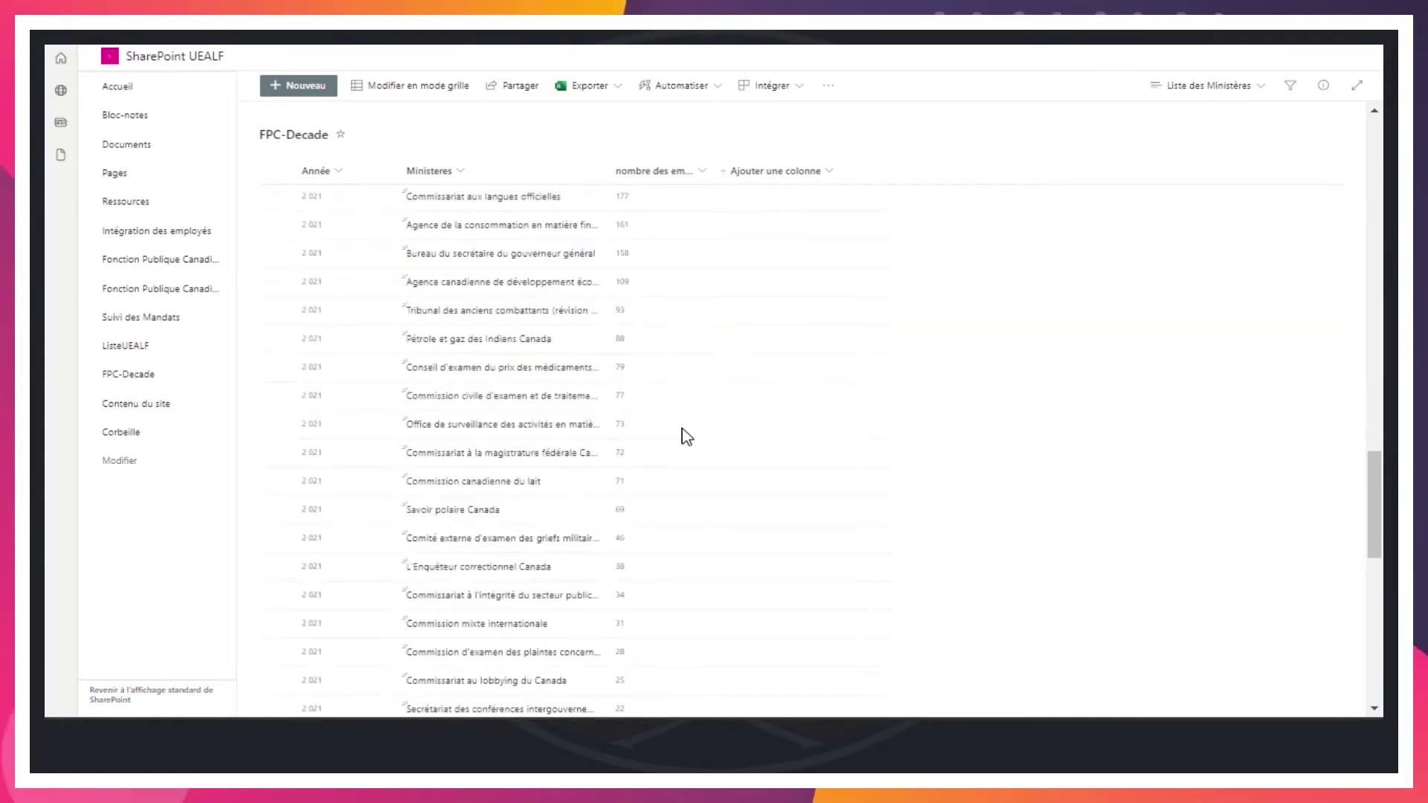
{"action": "scroll", "coordinate": [686, 436], "scroll_direction": "down", "scroll_amount": 8}
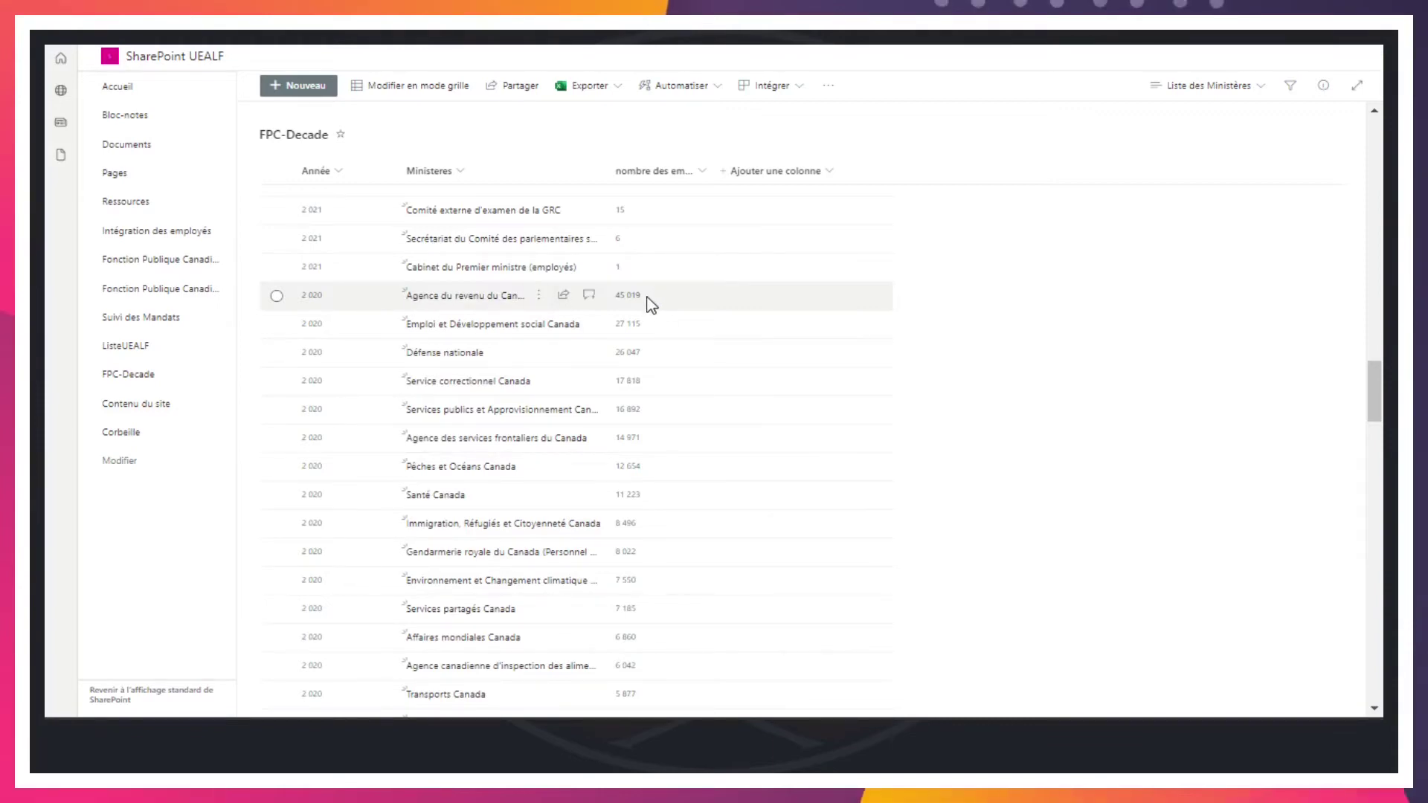
{"action": "scroll", "coordinate": [1102, 477], "scroll_direction": "up", "scroll_amount": 1}
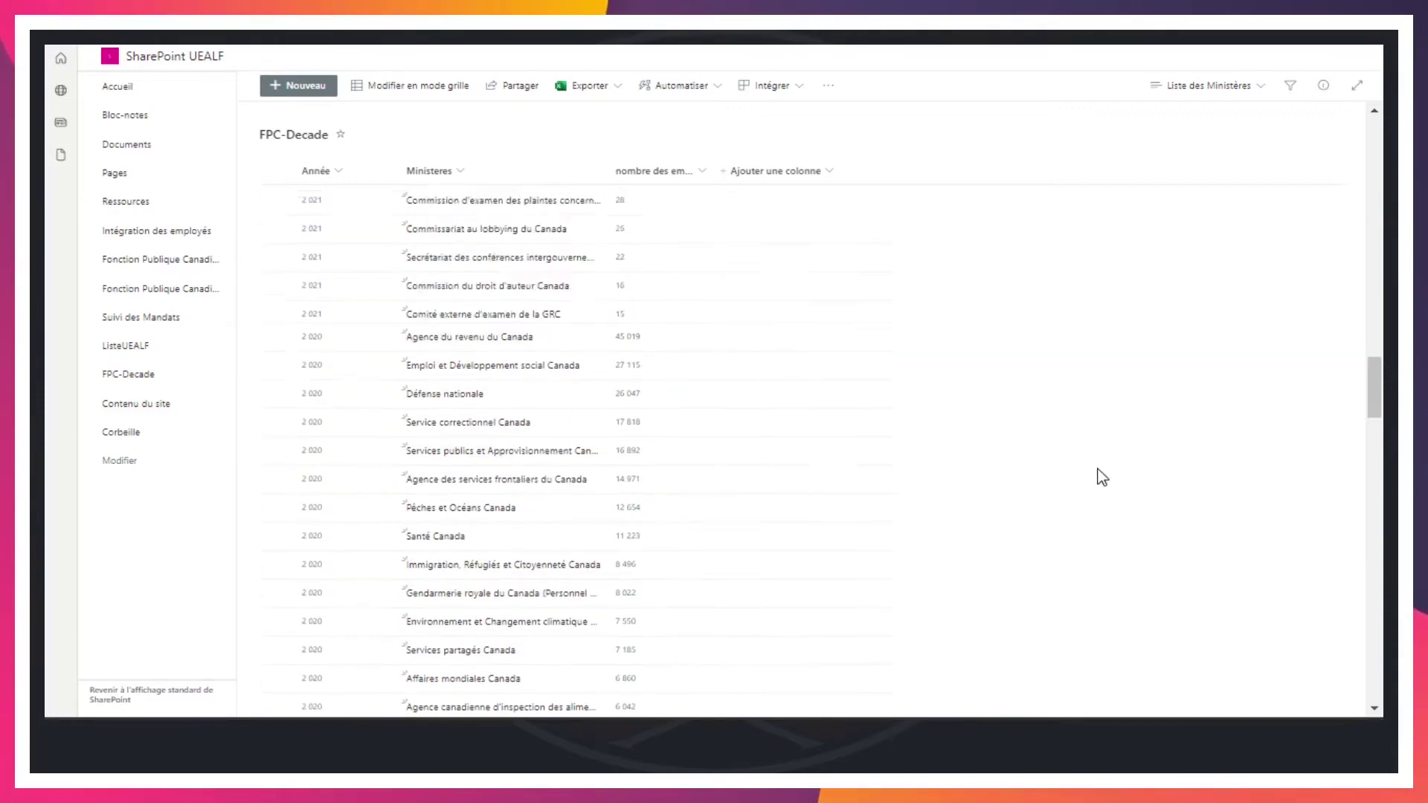
{"action": "scroll", "coordinate": [1102, 477], "scroll_direction": "up", "scroll_amount": 15}
{"action": "scroll", "coordinate": [1130, 336], "scroll_direction": "up", "scroll_amount": 2}
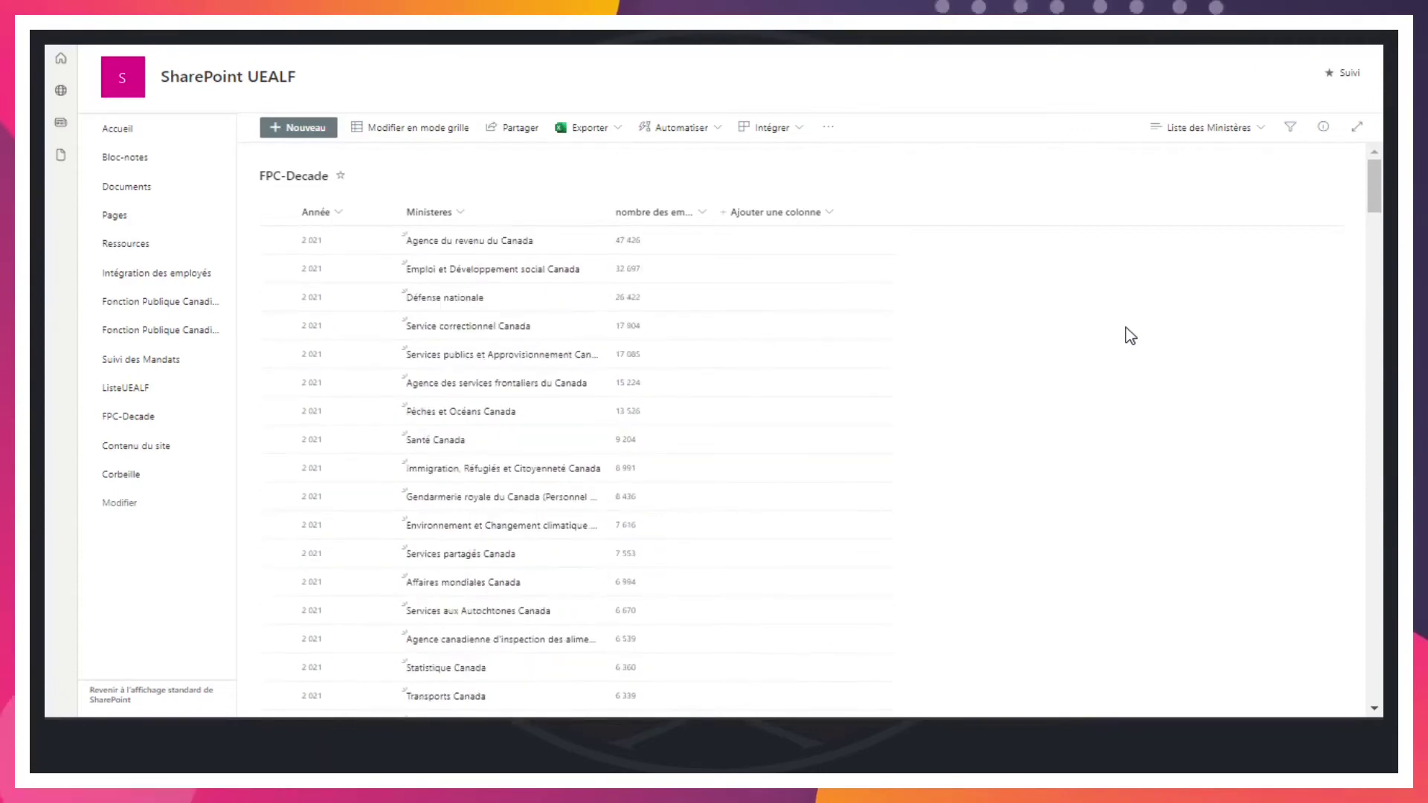
Edit the current Liste des Ministères view and set its second sort criterion to Aucun
{"action": "left_click", "coordinate": [1198, 134]}
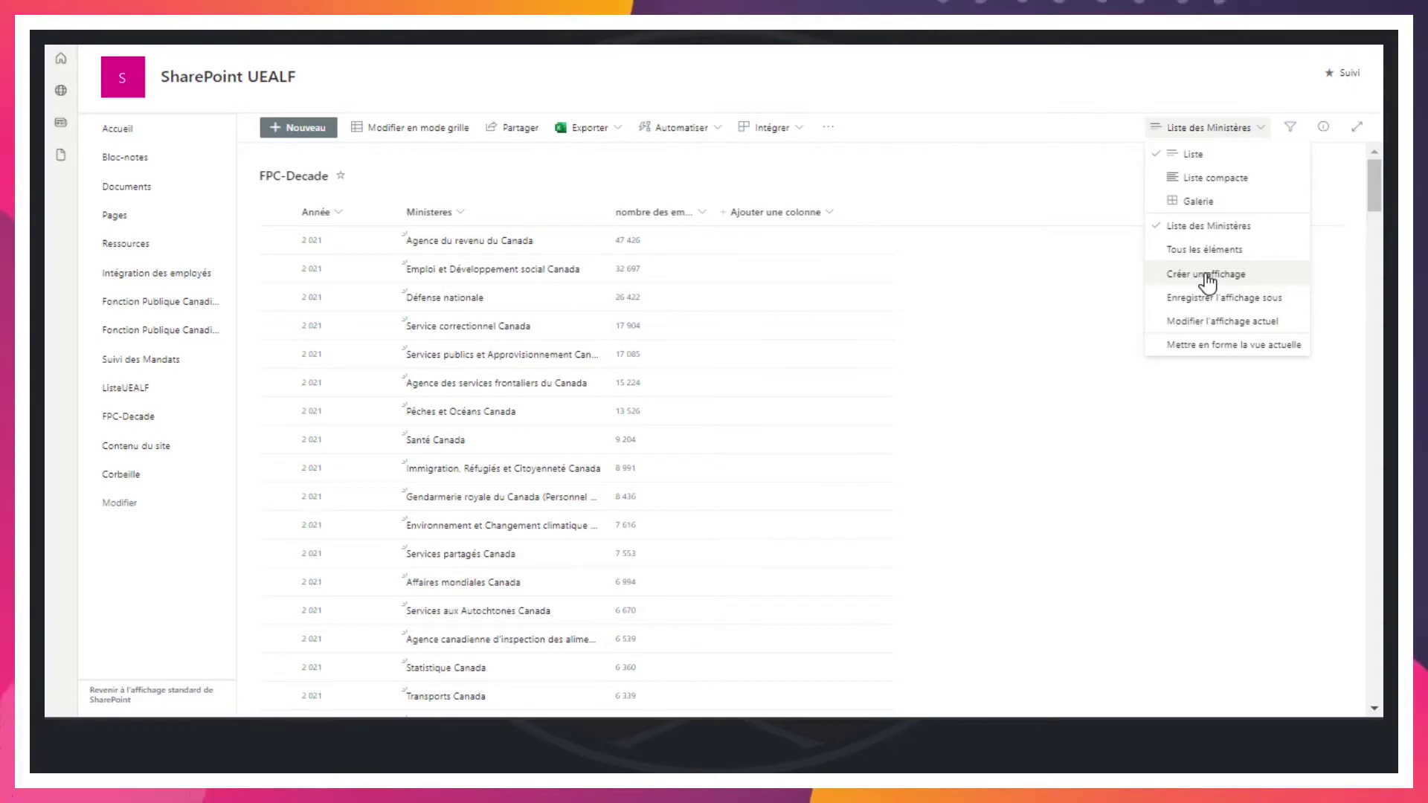
{"action": "left_click", "coordinate": [1205, 323]}
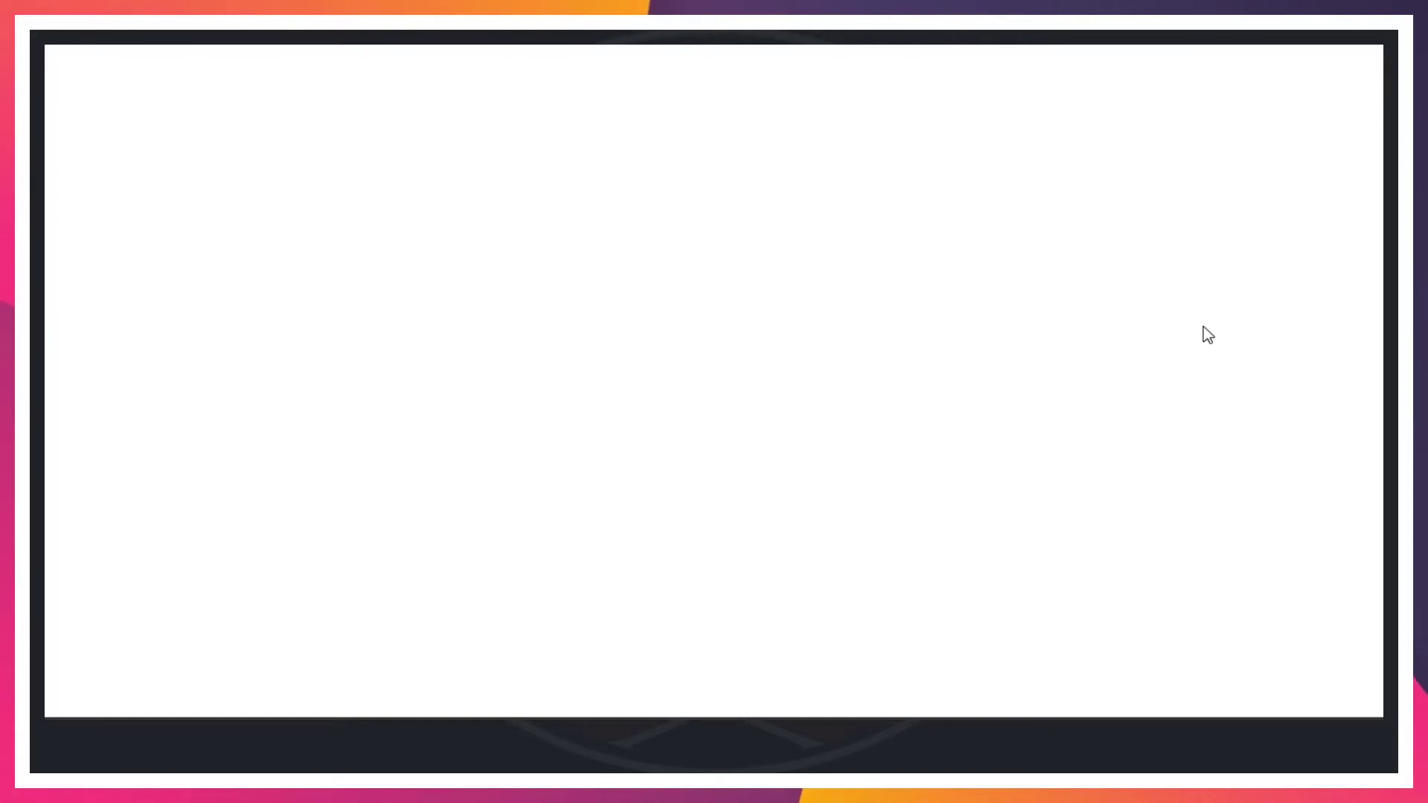
{"action": "scroll", "coordinate": [1020, 329], "scroll_direction": "down", "scroll_amount": 15}
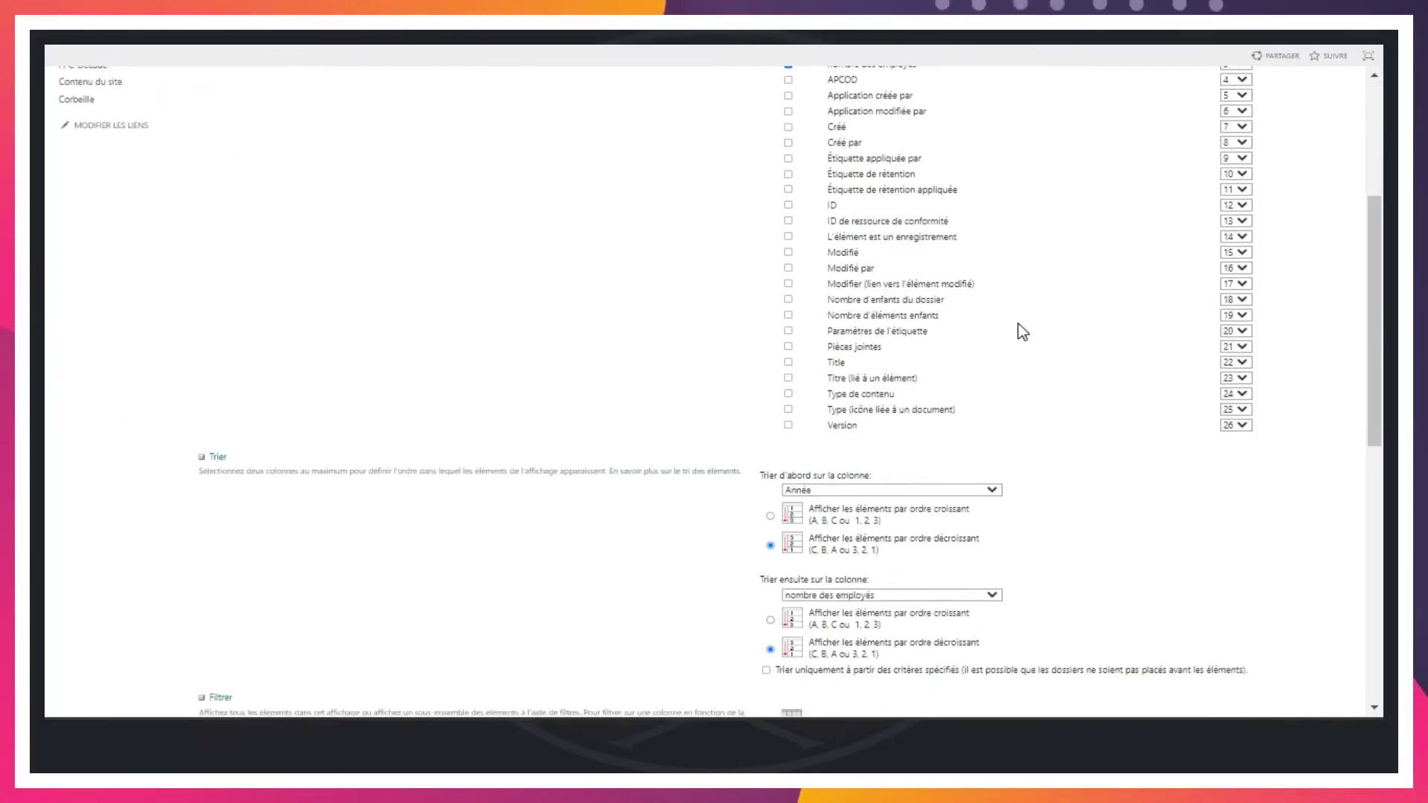
{"action": "scroll", "coordinate": [1022, 331], "scroll_direction": "down", "scroll_amount": 1}
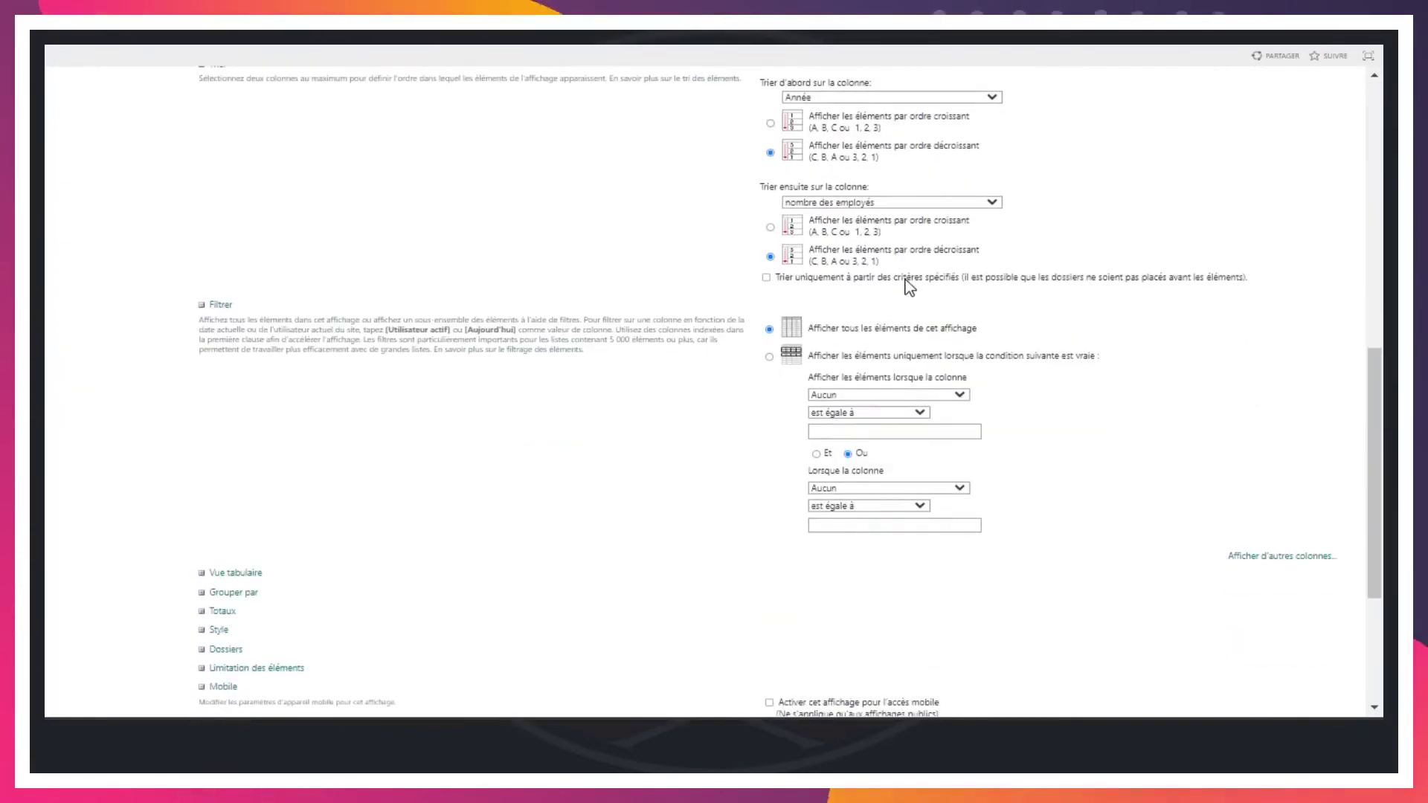
{"action": "left_click", "coordinate": [856, 202]}
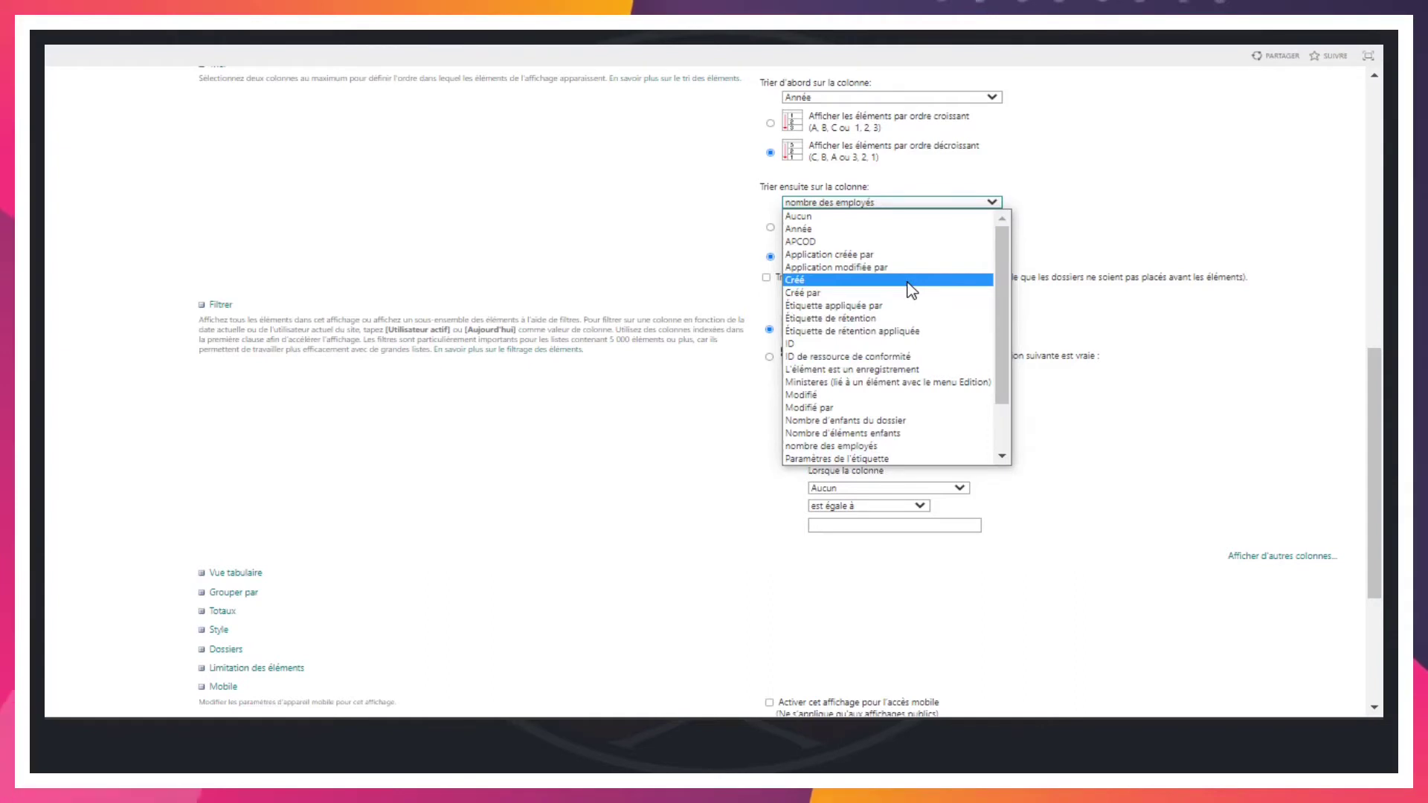
{"action": "left_click", "coordinate": [921, 207]}
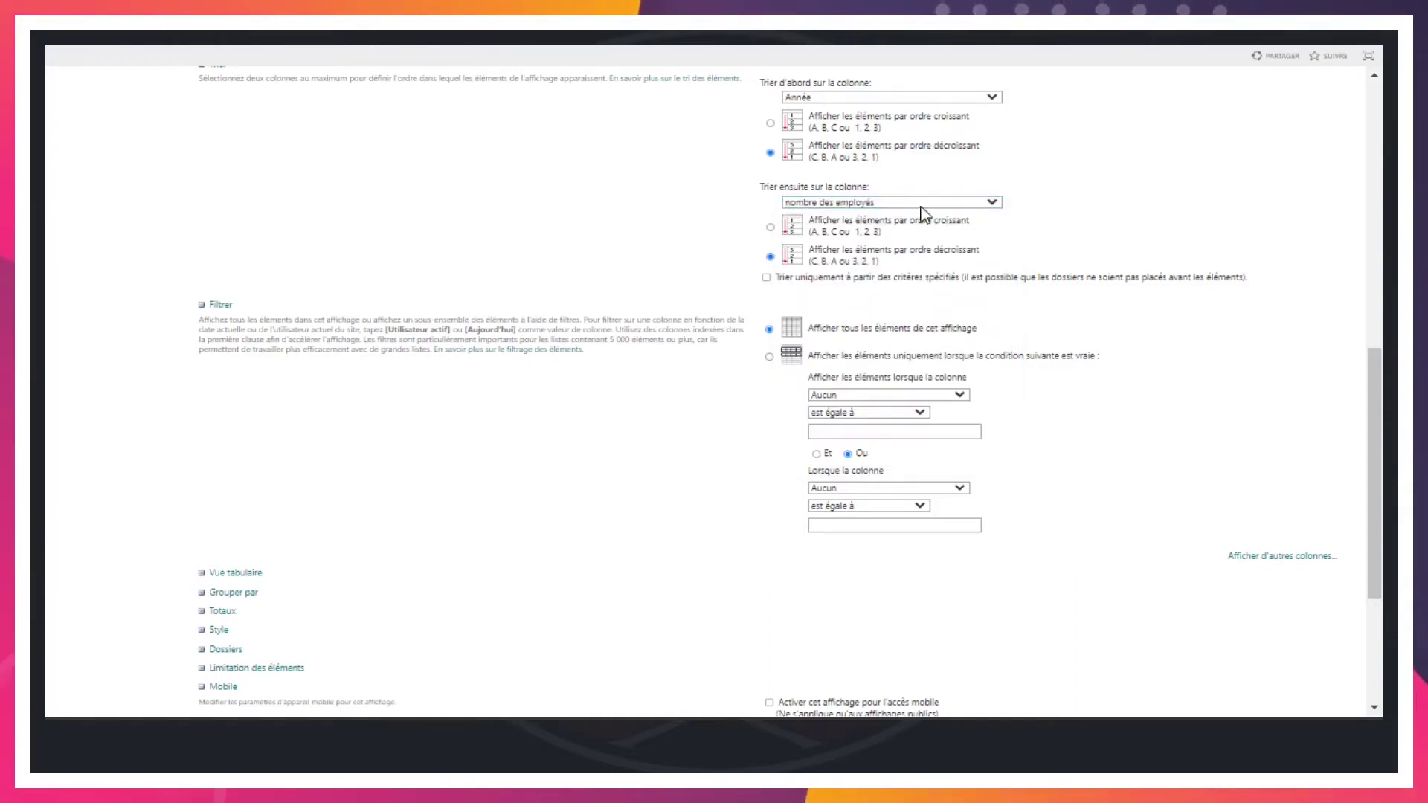
{"action": "left_click", "coordinate": [922, 208]}
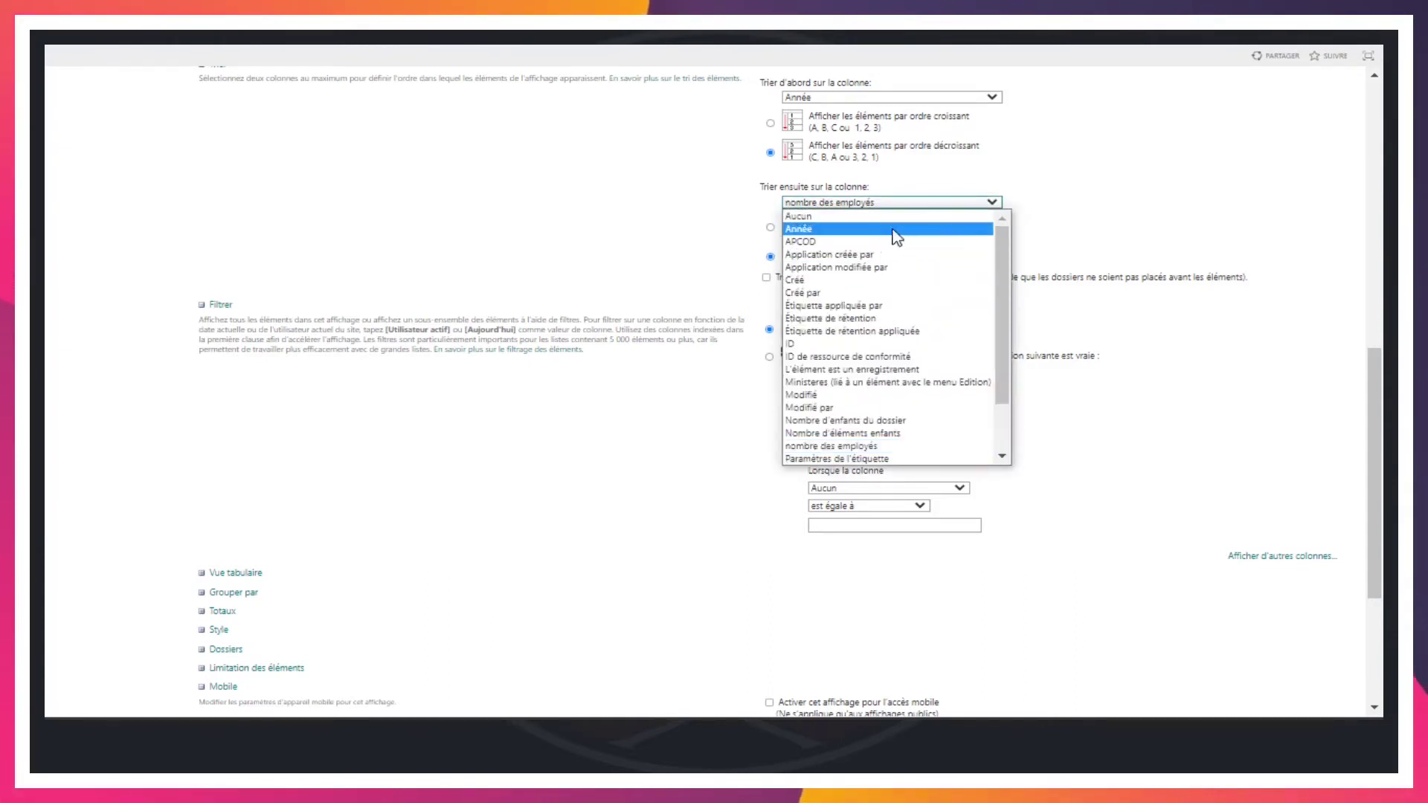
{"action": "left_click", "coordinate": [827, 217]}
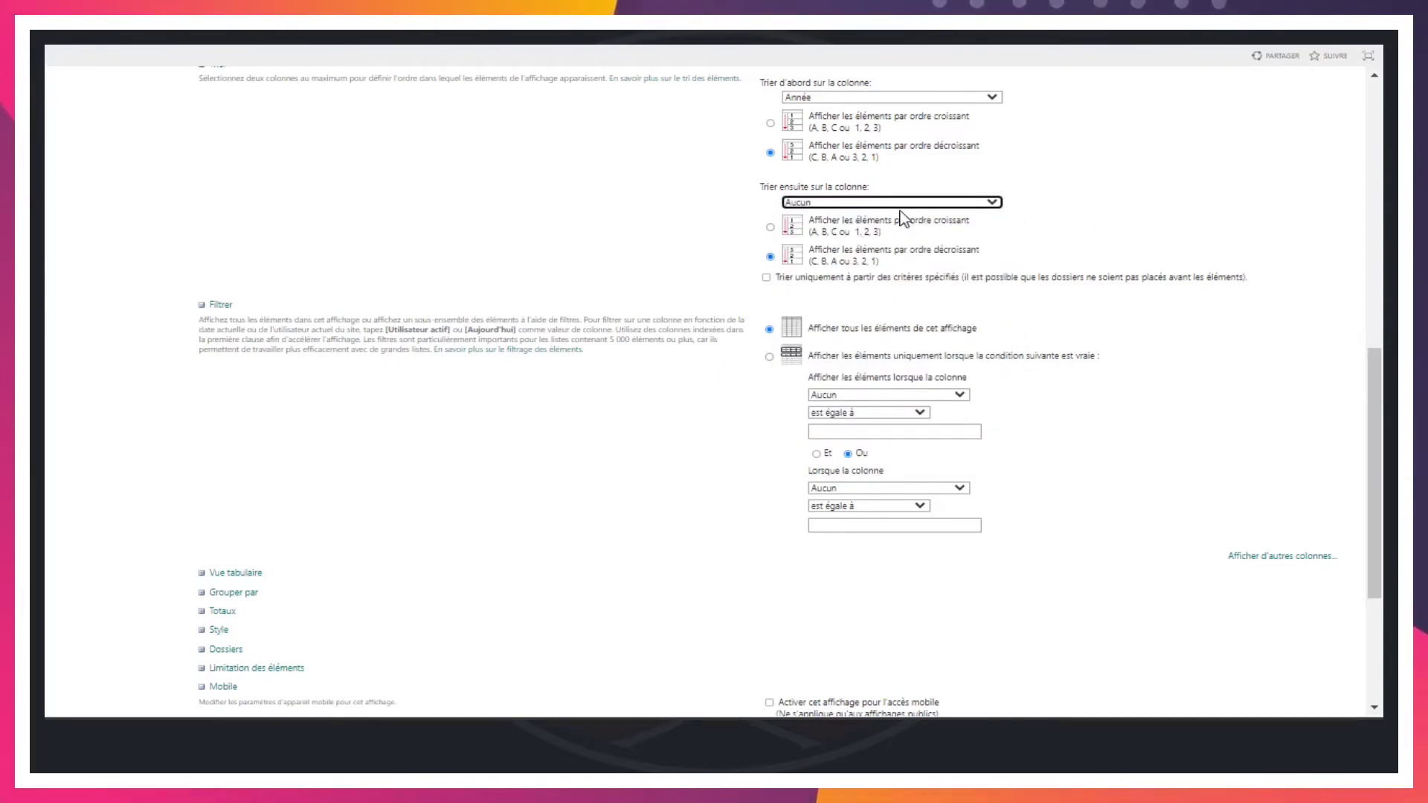
Set the view's first sort criterion to nombre des employés, keeping descending order, and save the view
{"action": "scroll", "coordinate": [1107, 214], "scroll_direction": "up", "scroll_amount": 5}
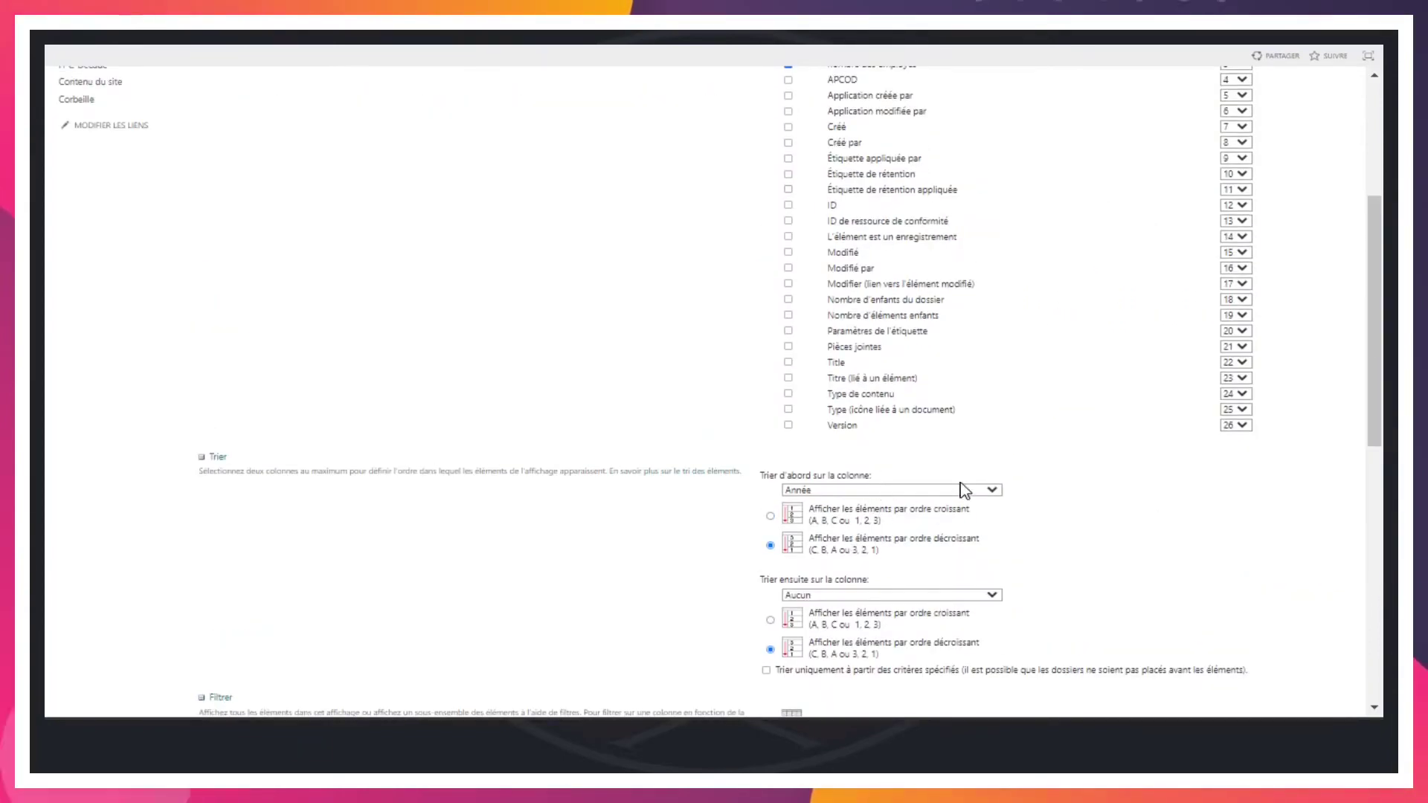
{"action": "left_click", "coordinate": [993, 490]}
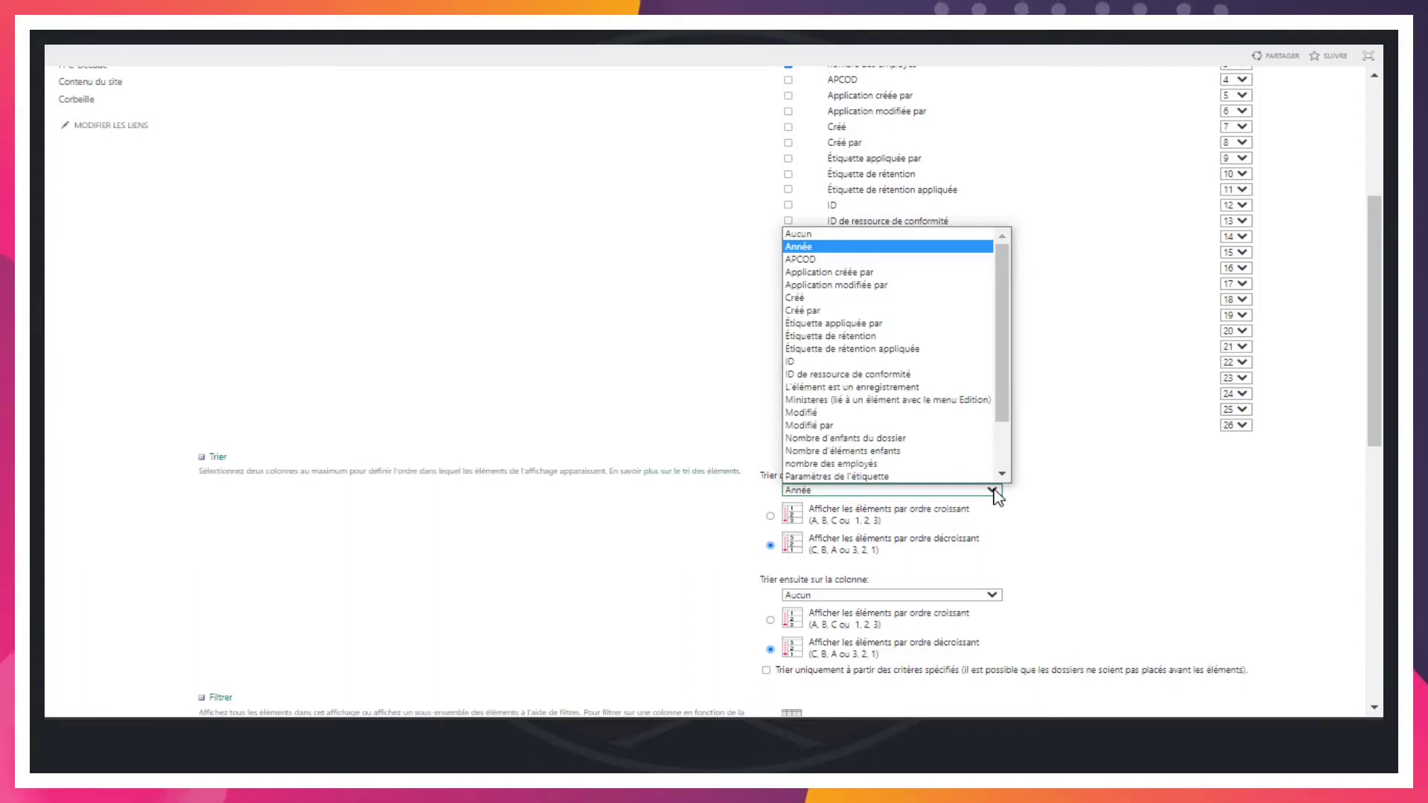
{"action": "scroll", "coordinate": [950, 476], "scroll_direction": "down", "scroll_amount": 1}
{"action": "left_click", "coordinate": [903, 426]}
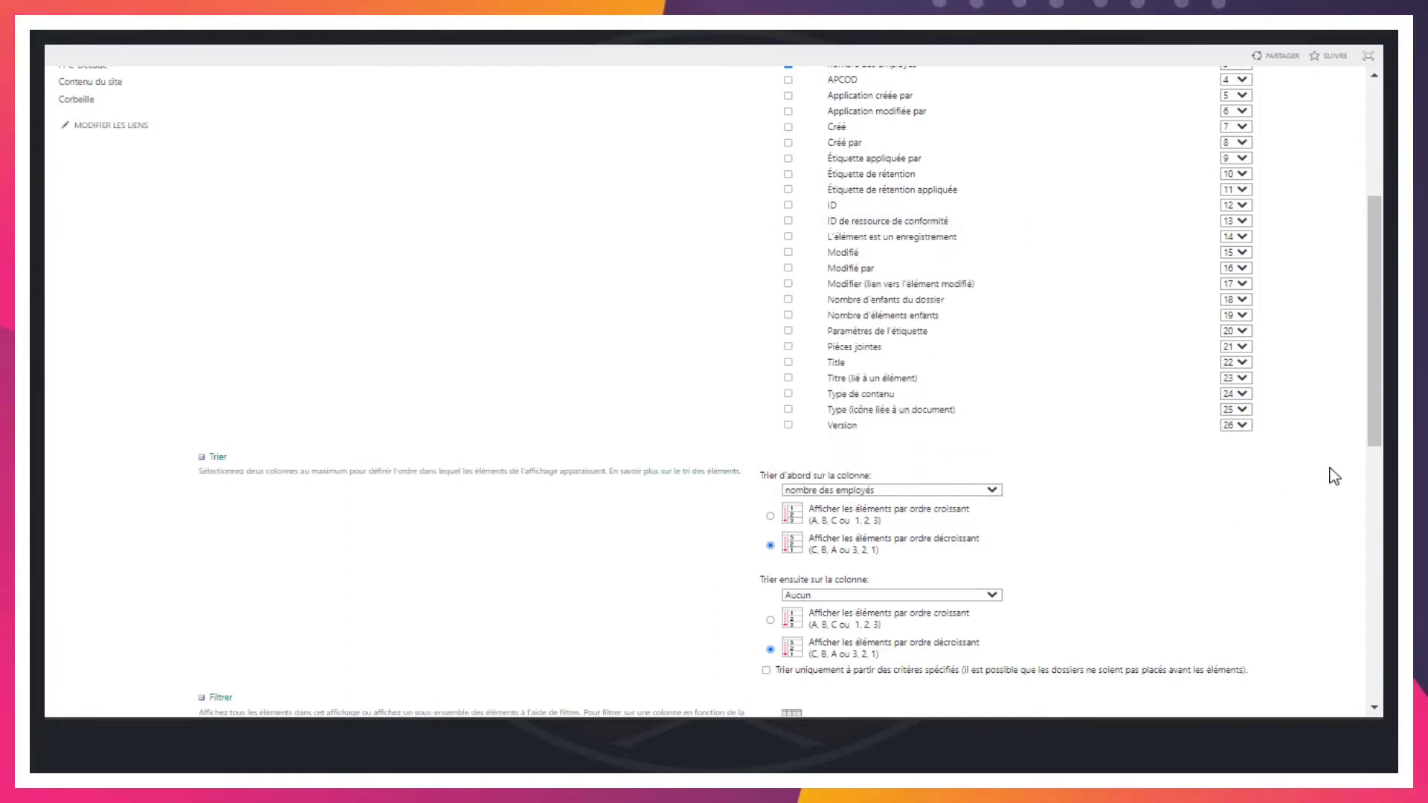
{"action": "scroll", "coordinate": [1334, 476], "scroll_direction": "up", "scroll_amount": 5}
{"action": "left_click", "coordinate": [1263, 151]}
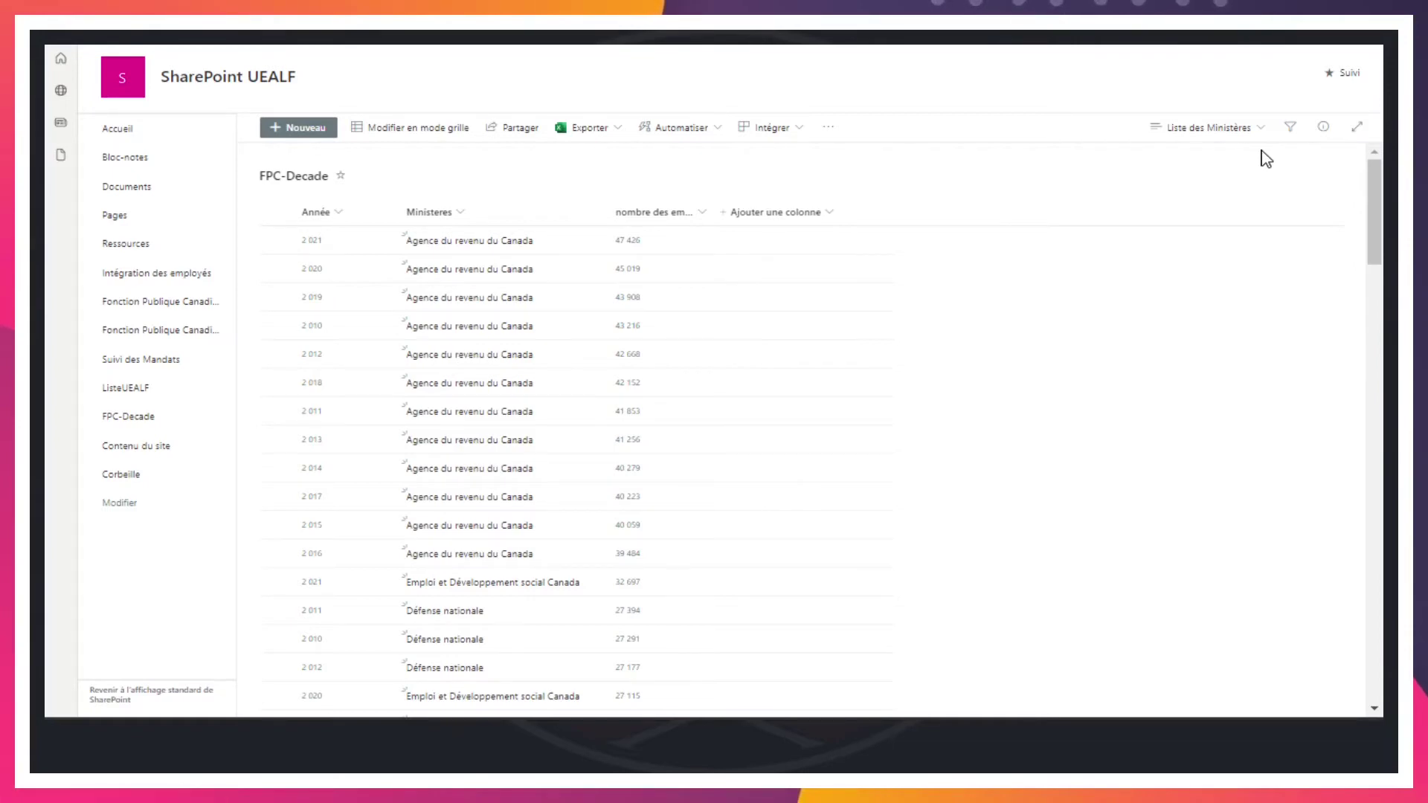
Review how the ministries and years are ordered by nombre des employés in the FPC-Decade list
{"action": "scroll", "coordinate": [540, 459], "scroll_direction": "down", "scroll_amount": 1}
{"action": "scroll", "coordinate": [540, 459], "scroll_direction": "up", "scroll_amount": 1}
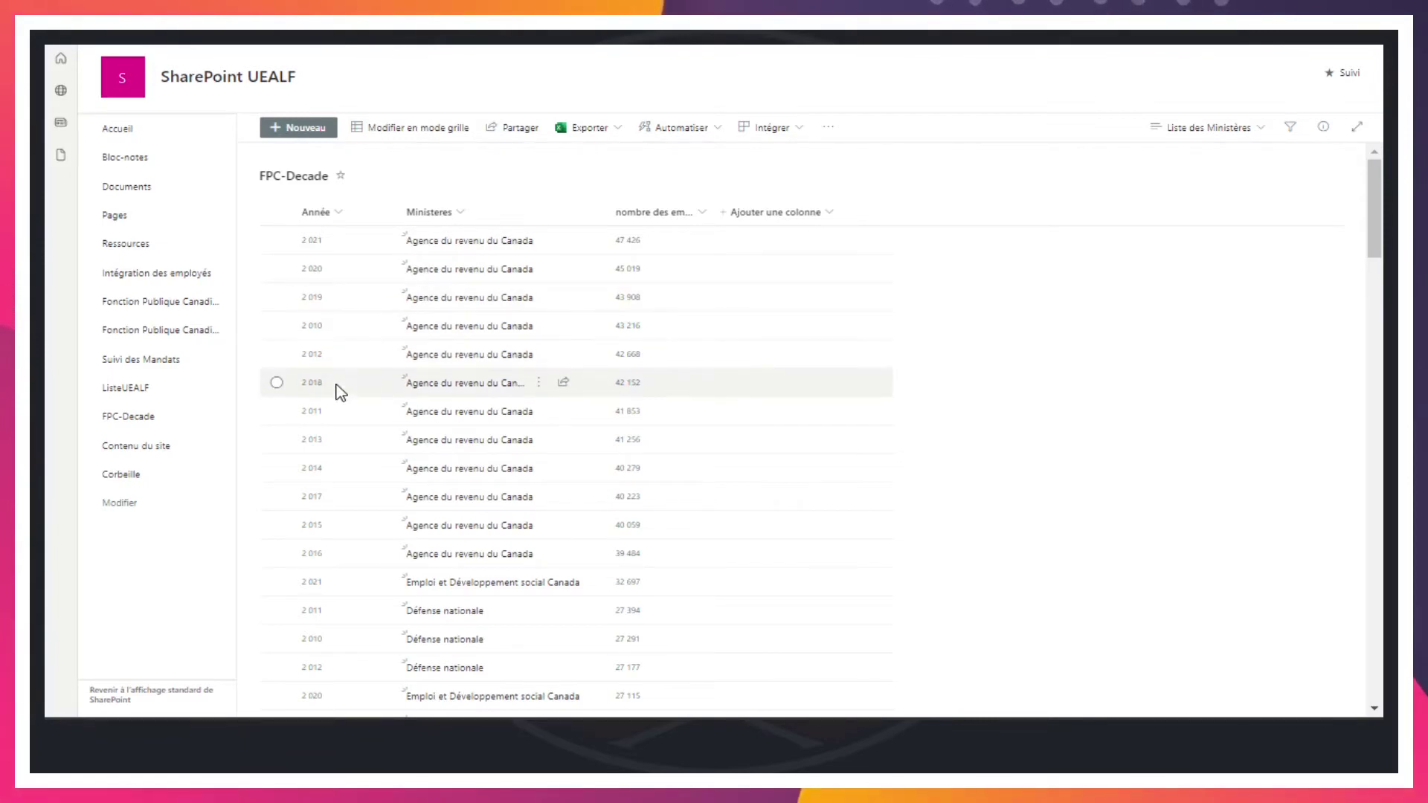
{"action": "scroll", "coordinate": [479, 480], "scroll_direction": "down", "scroll_amount": 2}
{"action": "scroll", "coordinate": [479, 482], "scroll_direction": "down", "scroll_amount": 3}
{"action": "scroll", "coordinate": [480, 482], "scroll_direction": "up", "scroll_amount": 5}
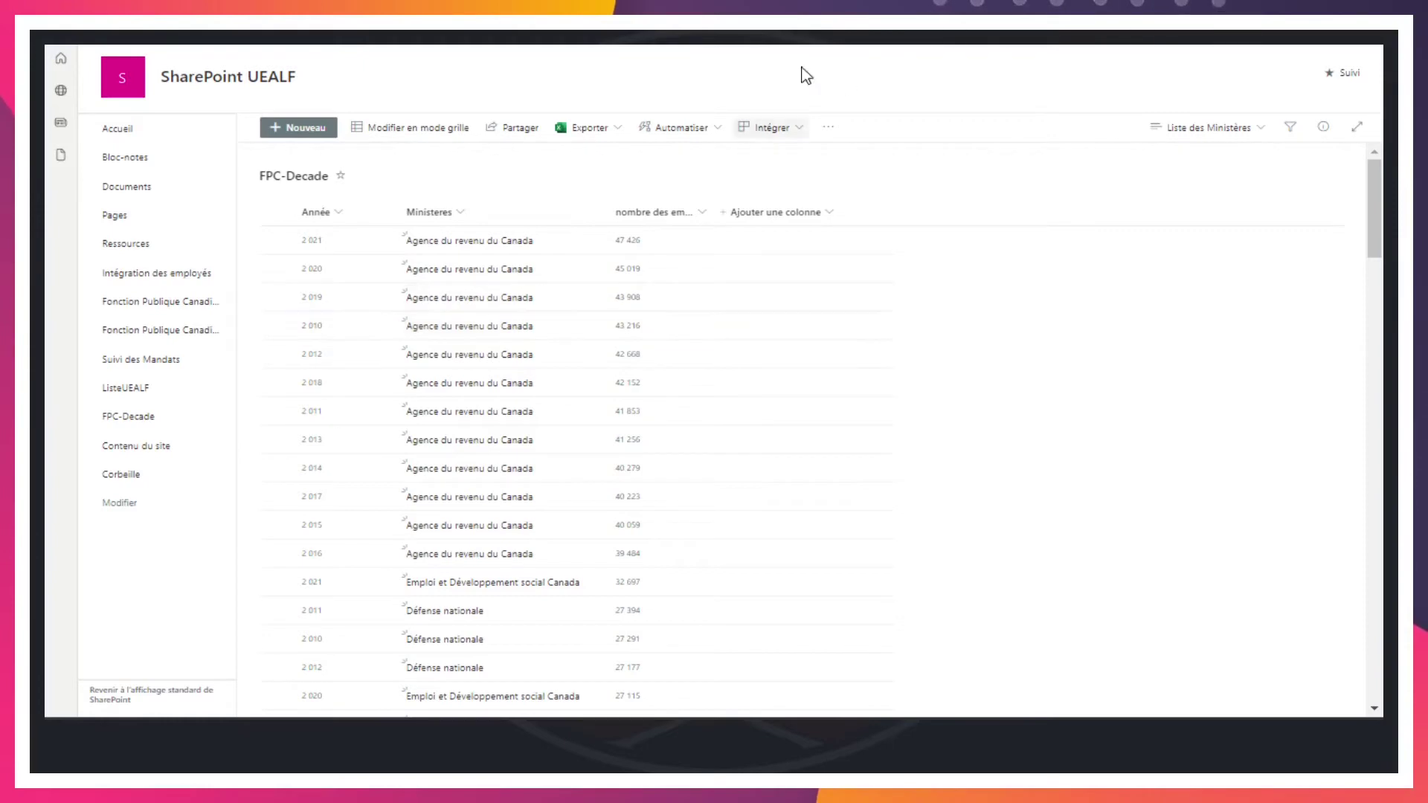
Reopen the current view's settings and choose Title as the column of the first filter condition
{"action": "left_click", "coordinate": [1206, 134]}
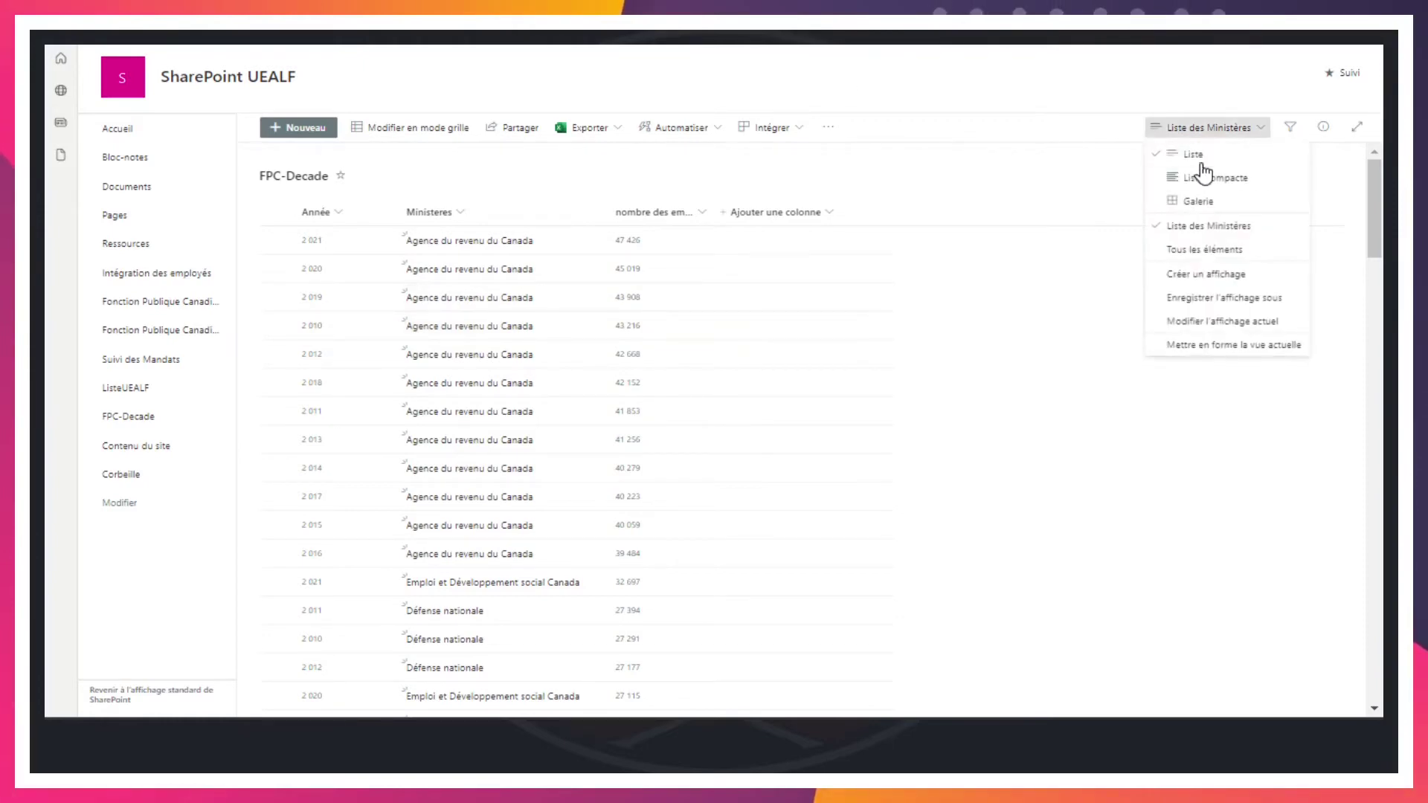
{"action": "left_click", "coordinate": [1205, 324]}
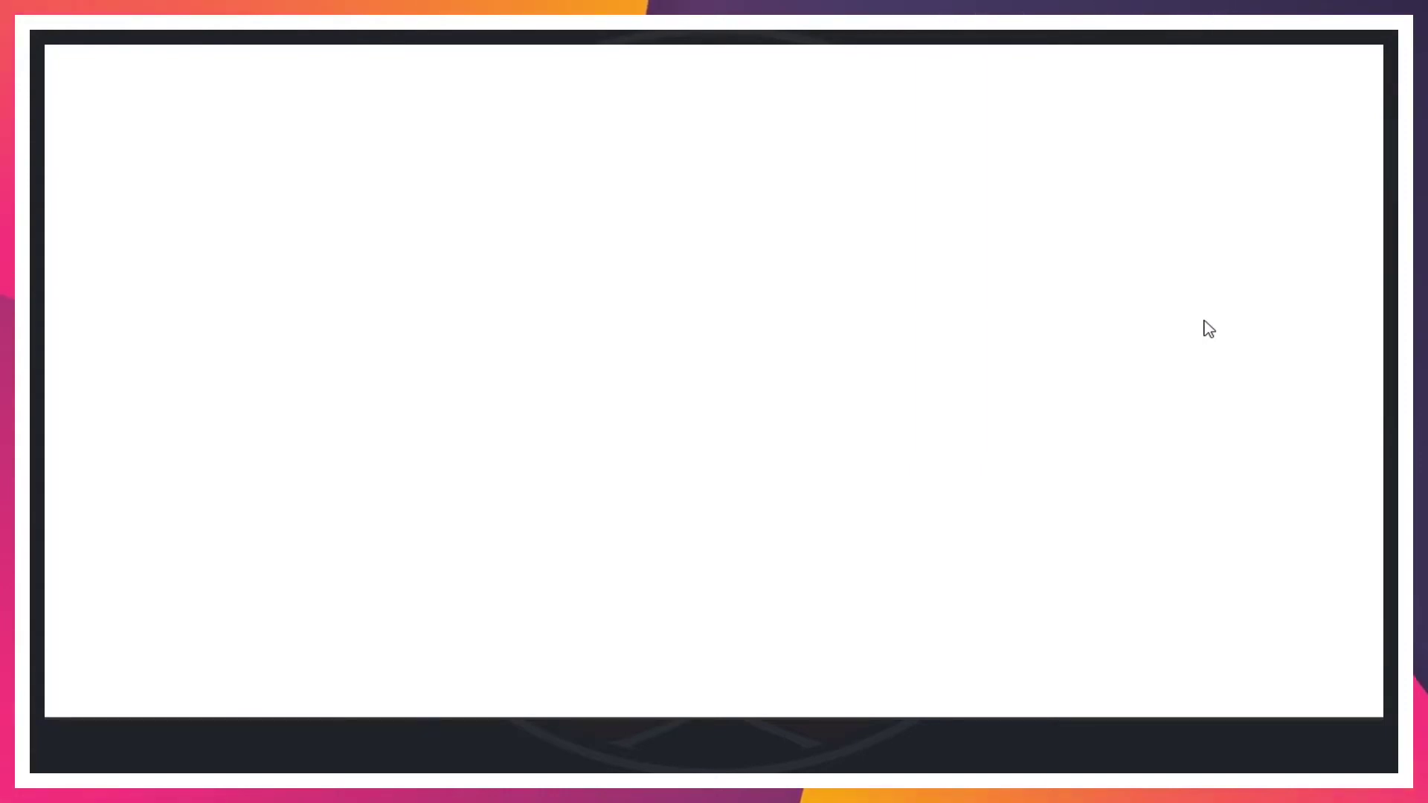
{"action": "scroll", "coordinate": [902, 453], "scroll_direction": "down", "scroll_amount": 6}
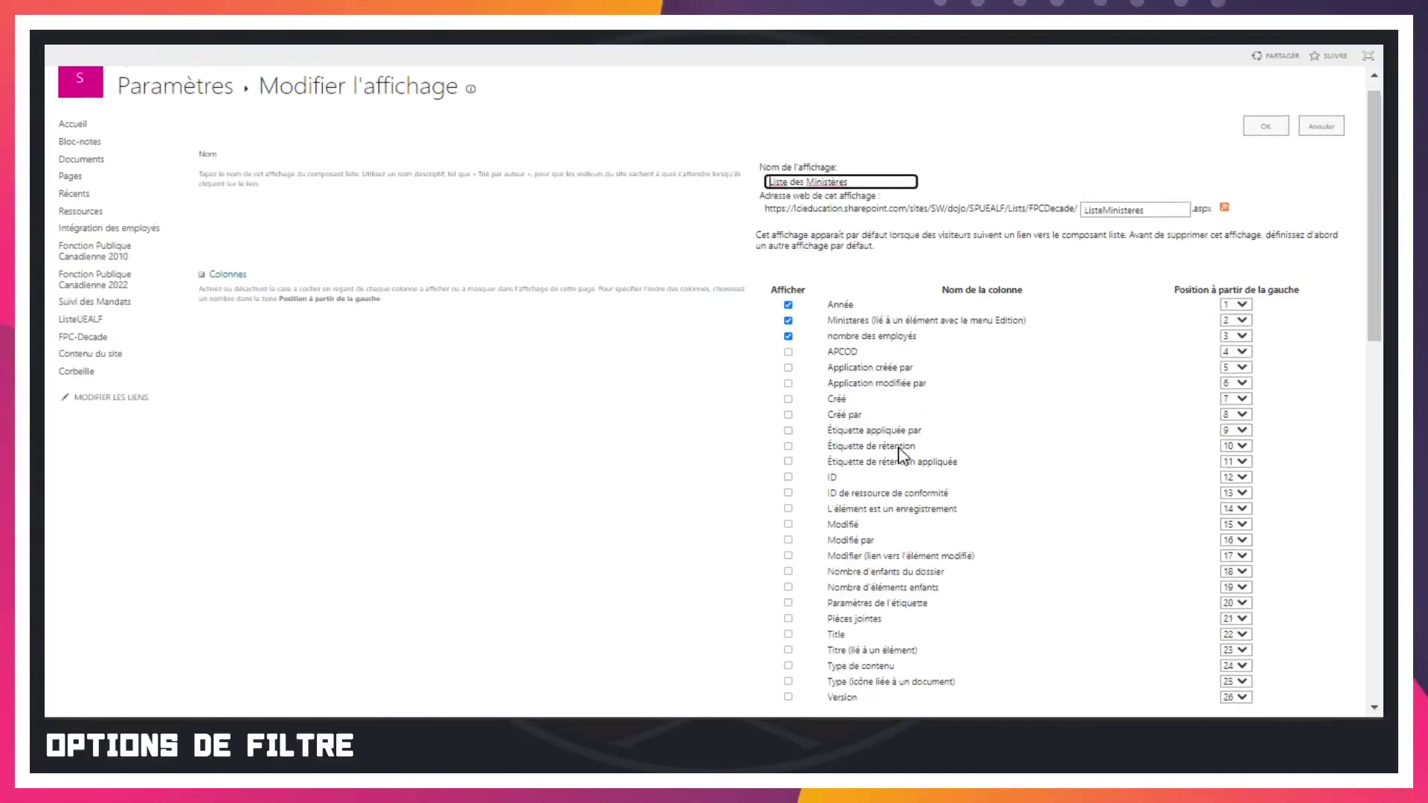
{"action": "scroll", "coordinate": [937, 446], "scroll_direction": "down", "scroll_amount": 4}
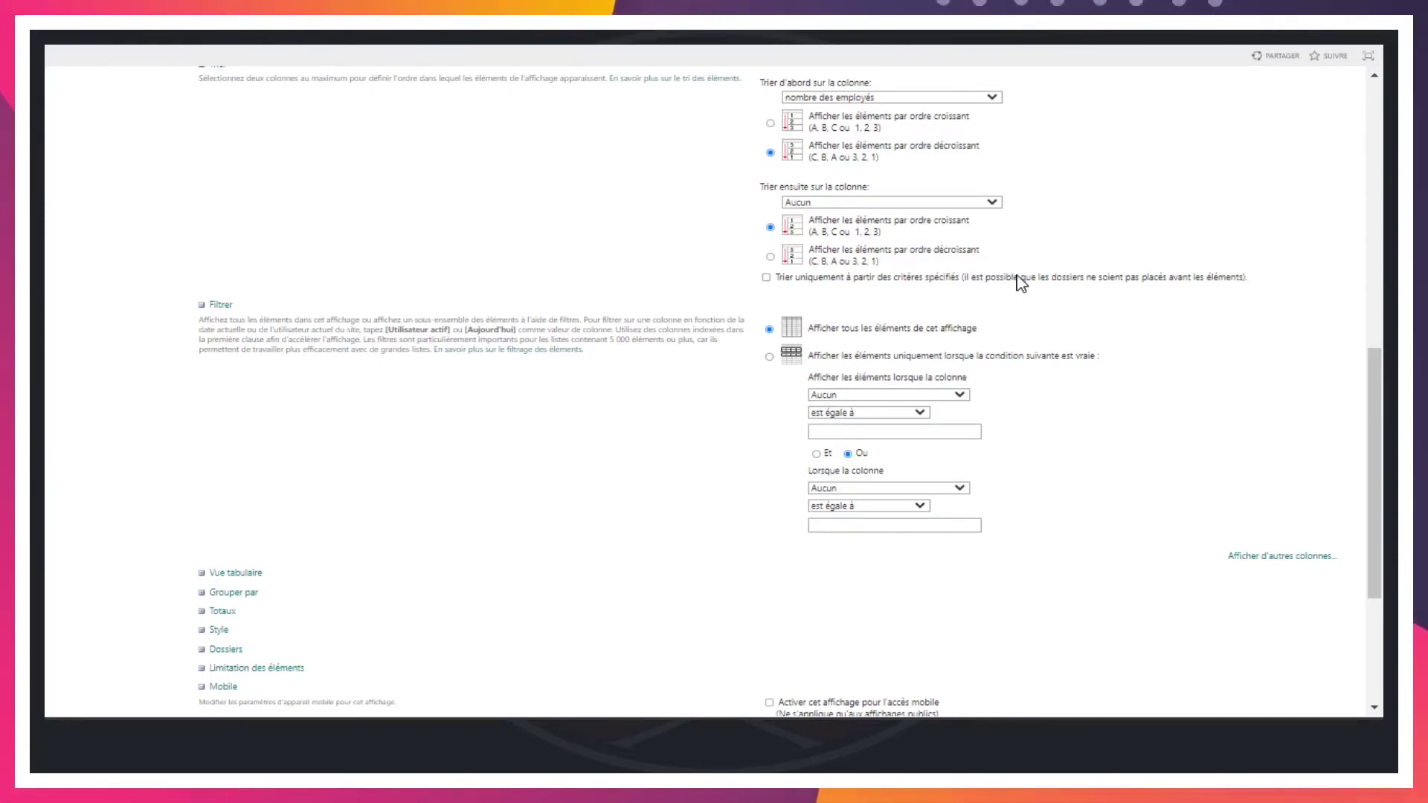
{"action": "scroll", "coordinate": [338, 182], "scroll_direction": "up", "scroll_amount": 4}
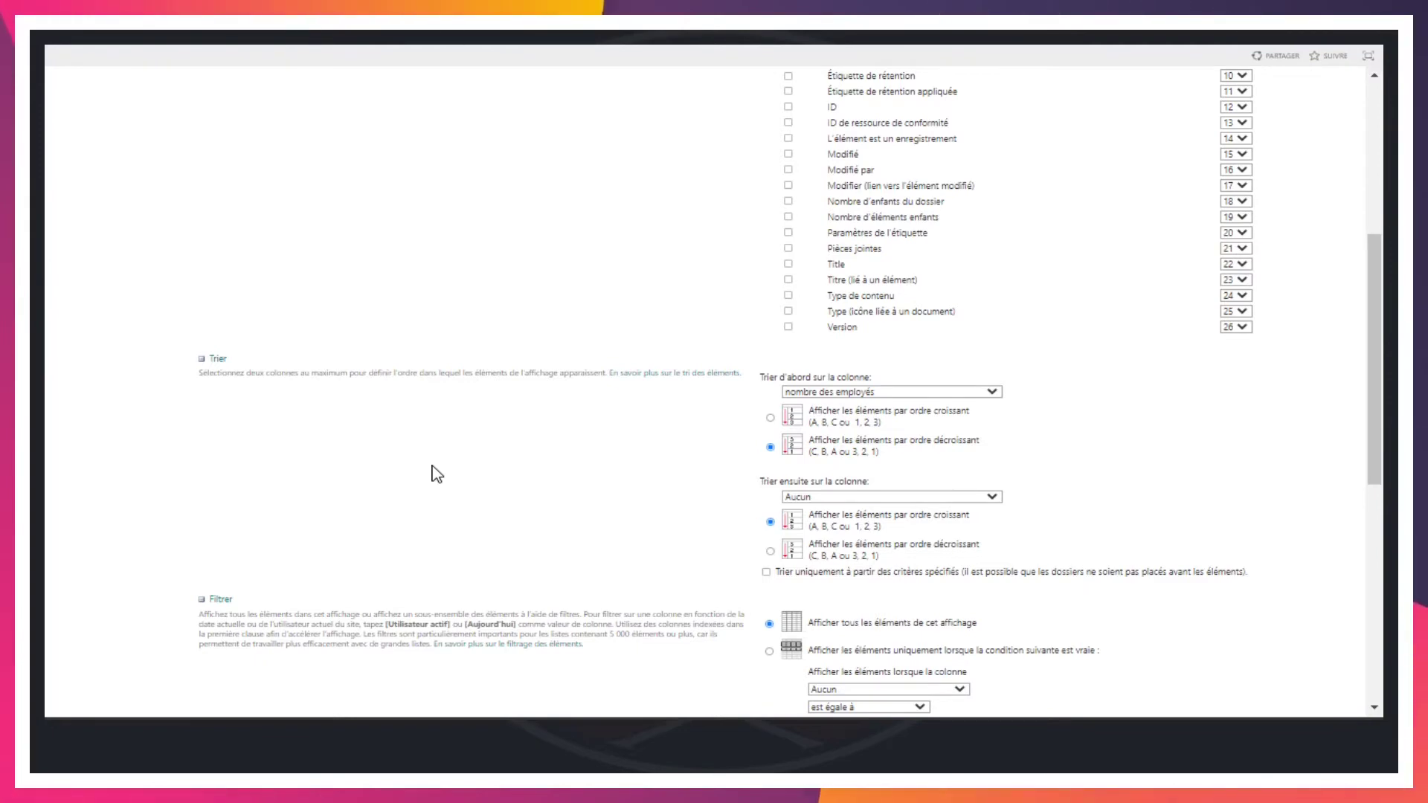
{"action": "scroll", "coordinate": [434, 472], "scroll_direction": "down", "scroll_amount": 4}
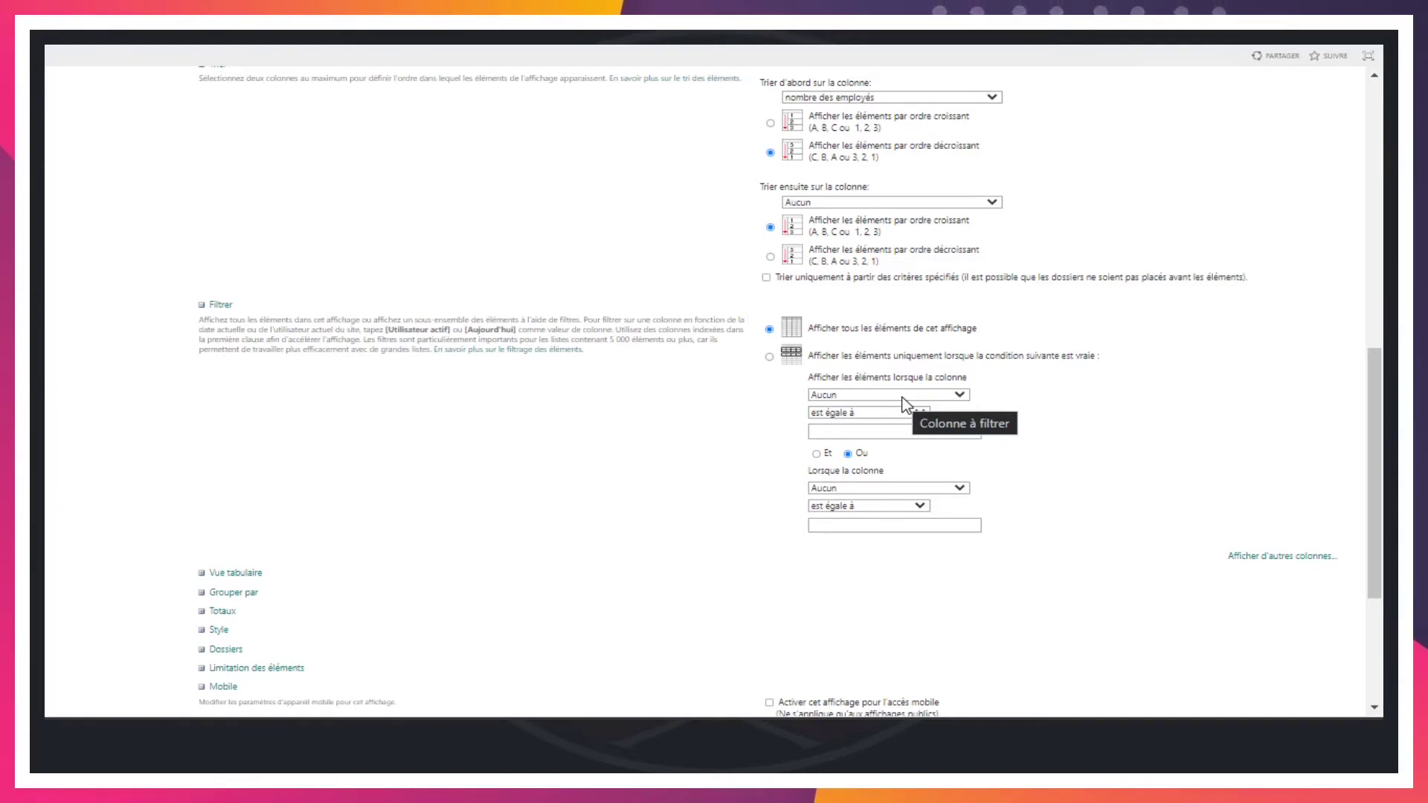
{"action": "left_click", "coordinate": [841, 402]}
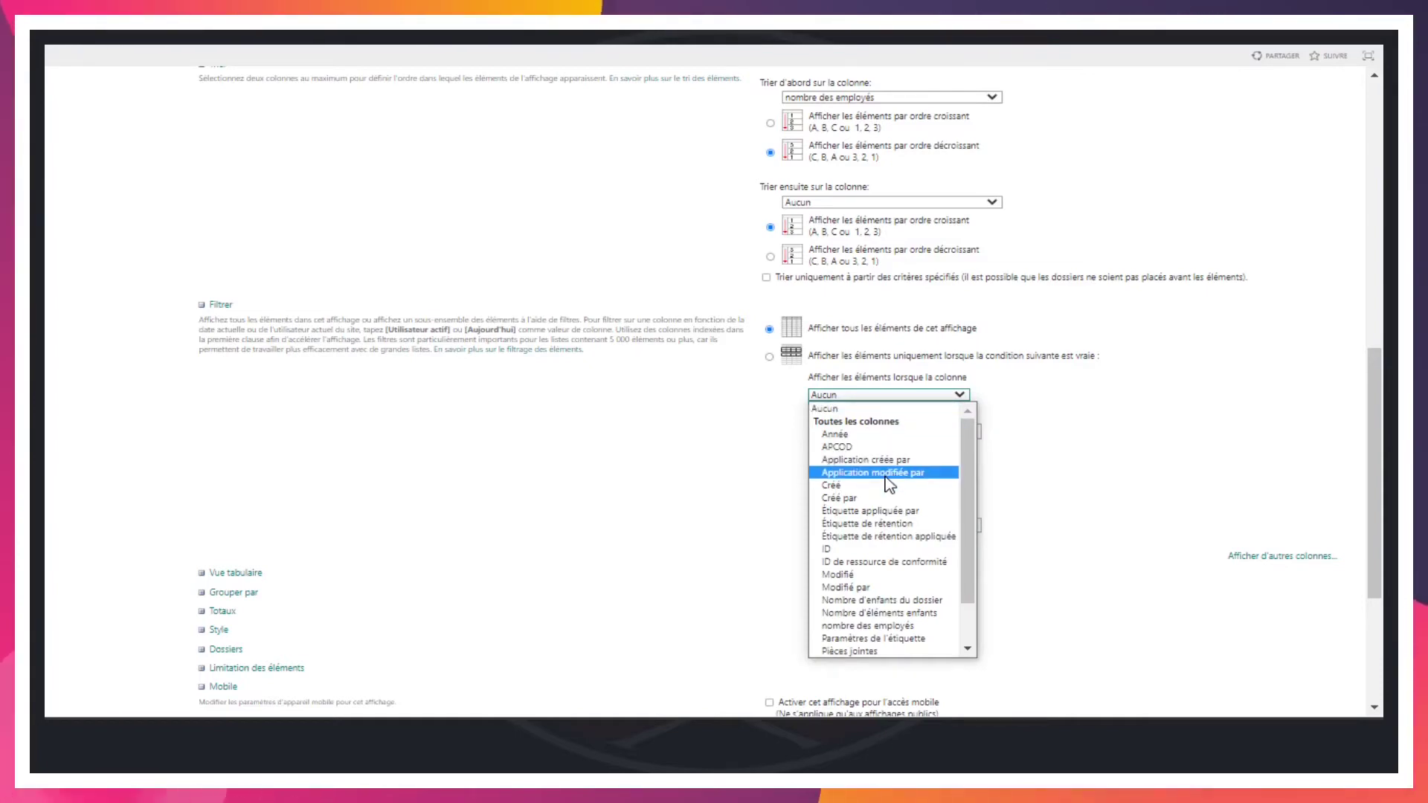
{"action": "scroll", "coordinate": [889, 484], "scroll_direction": "down", "scroll_amount": 1}
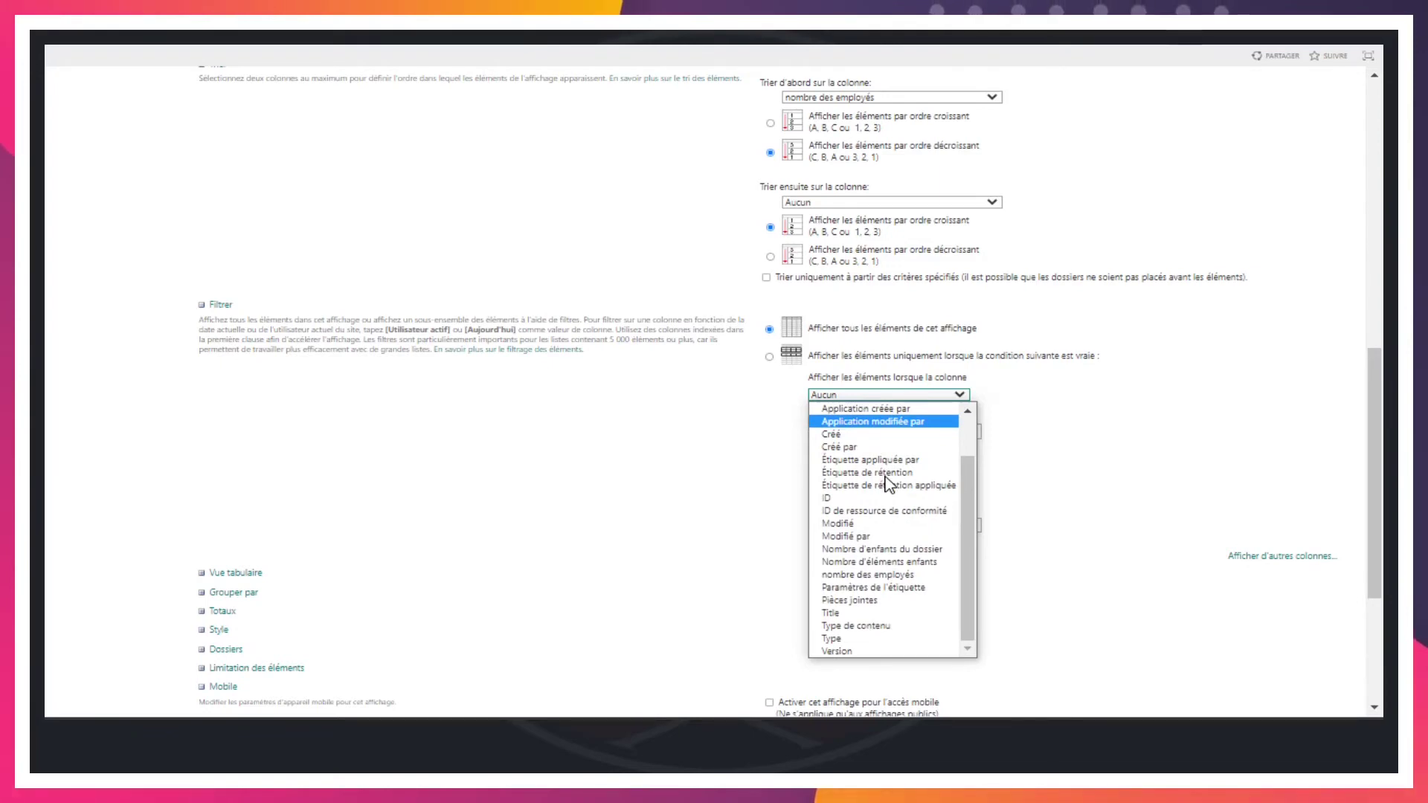
{"action": "left_click", "coordinate": [852, 613]}
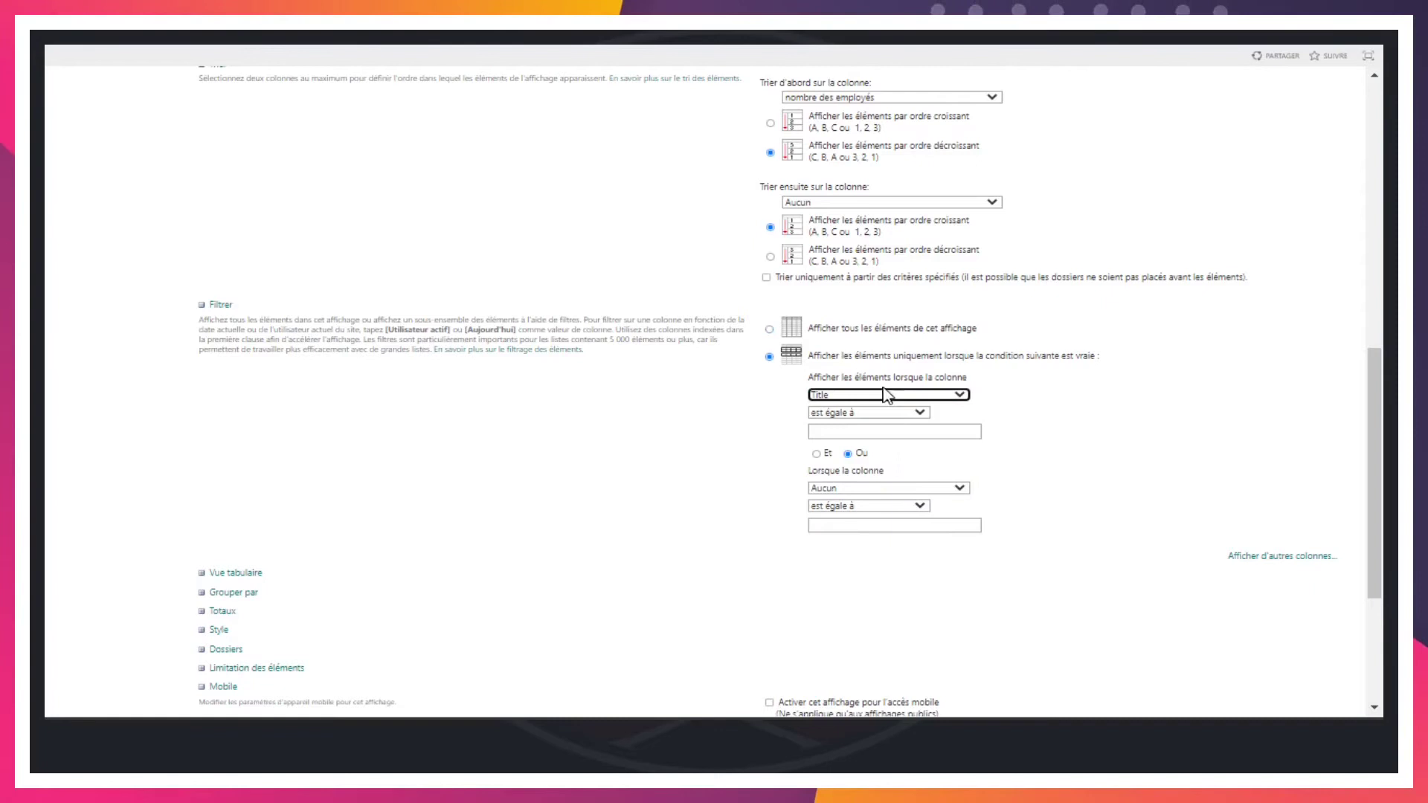
Set the first filter condition's value to Agence du Revenu du Canada and save the view
{"action": "left_click", "coordinate": [882, 432]}
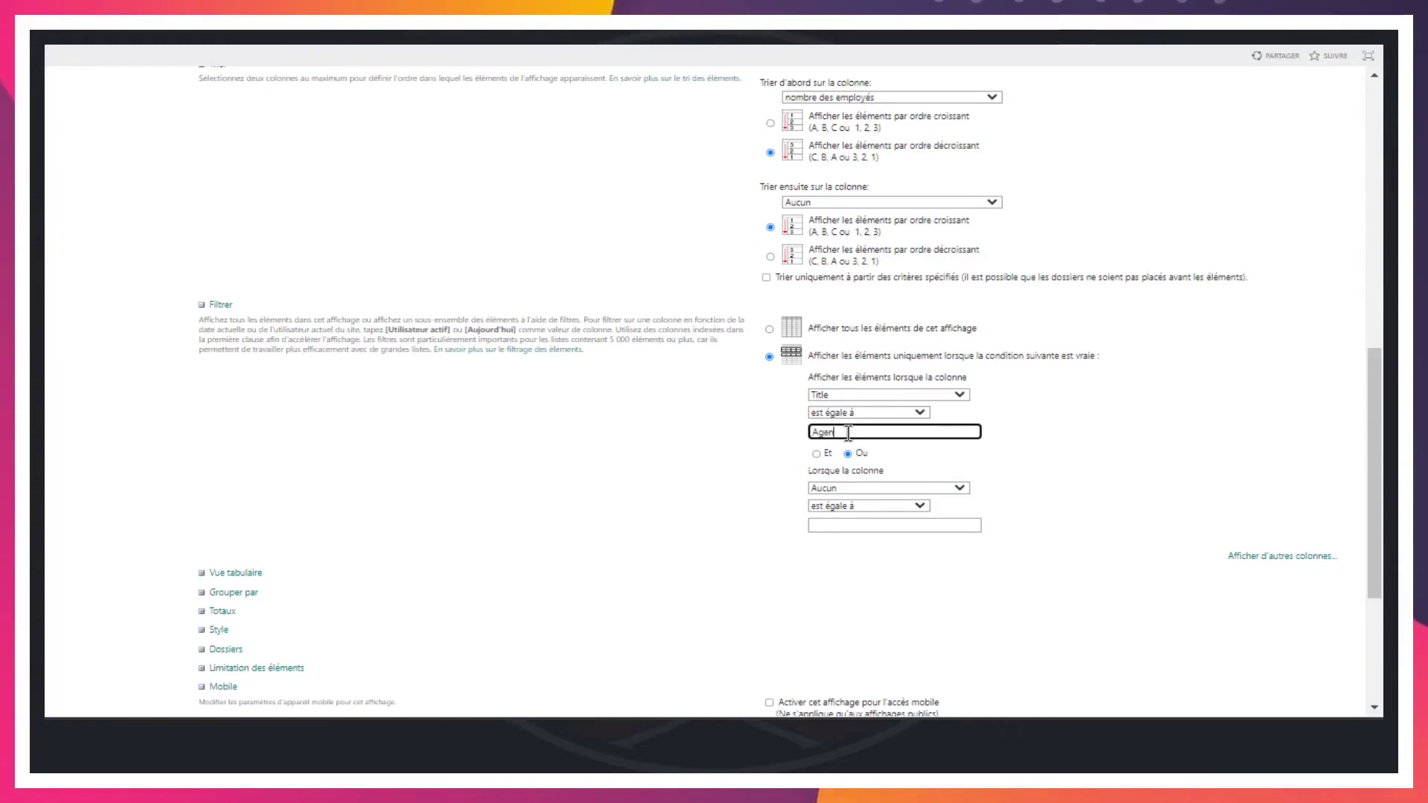
{"action": "type", "text": "du revenu"}
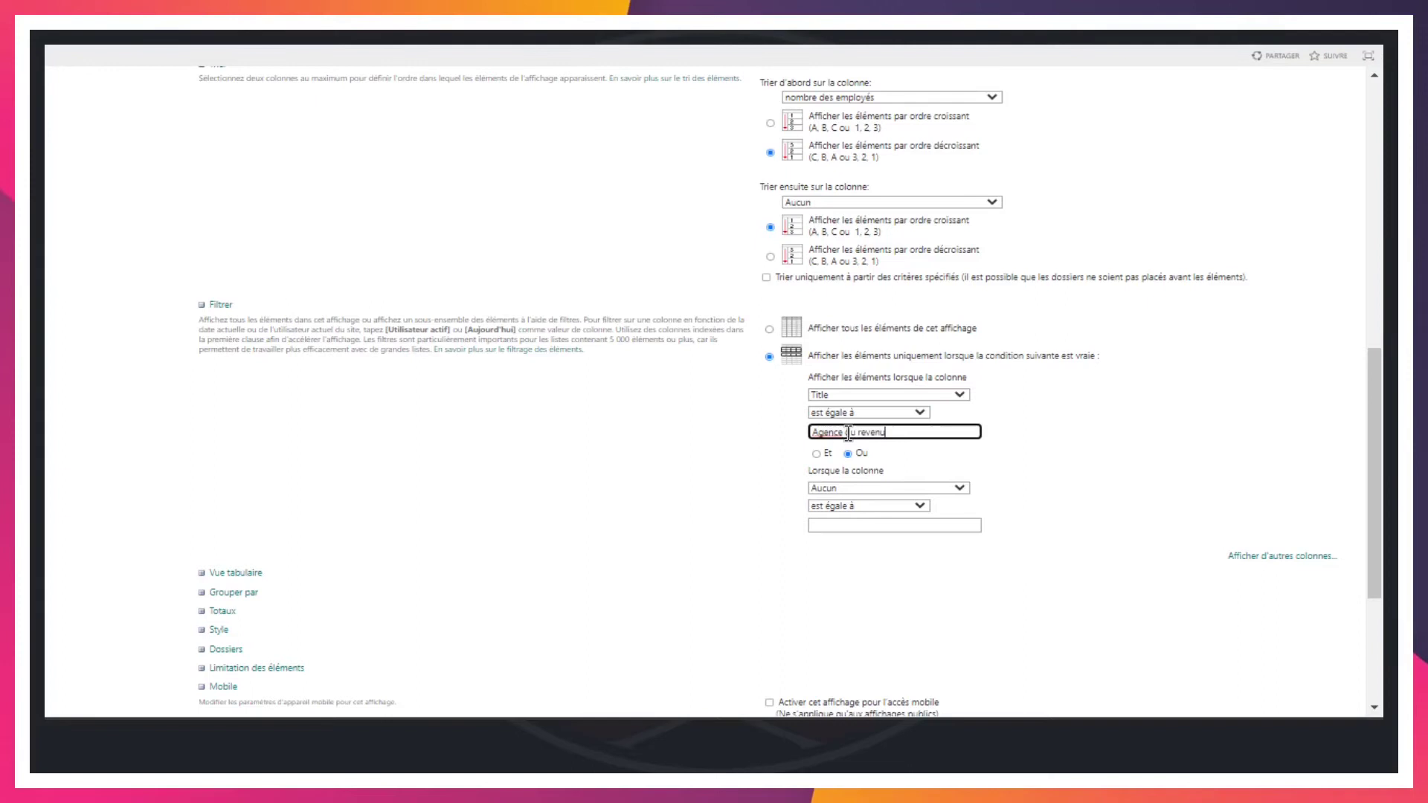
{"action": "type", "text": " du Canada"}
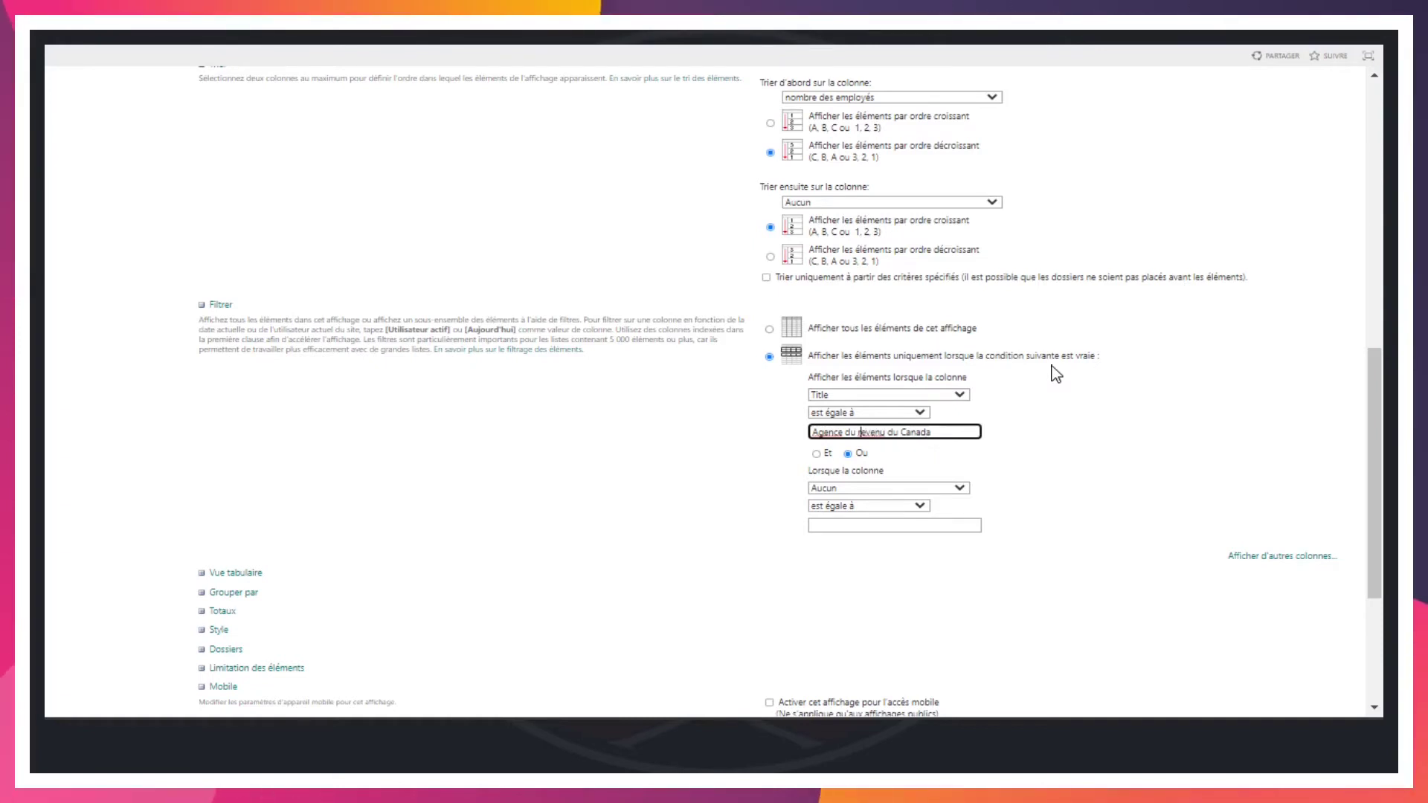
{"action": "key", "text": "BackSpace"}
{"action": "type", "text": "R"}
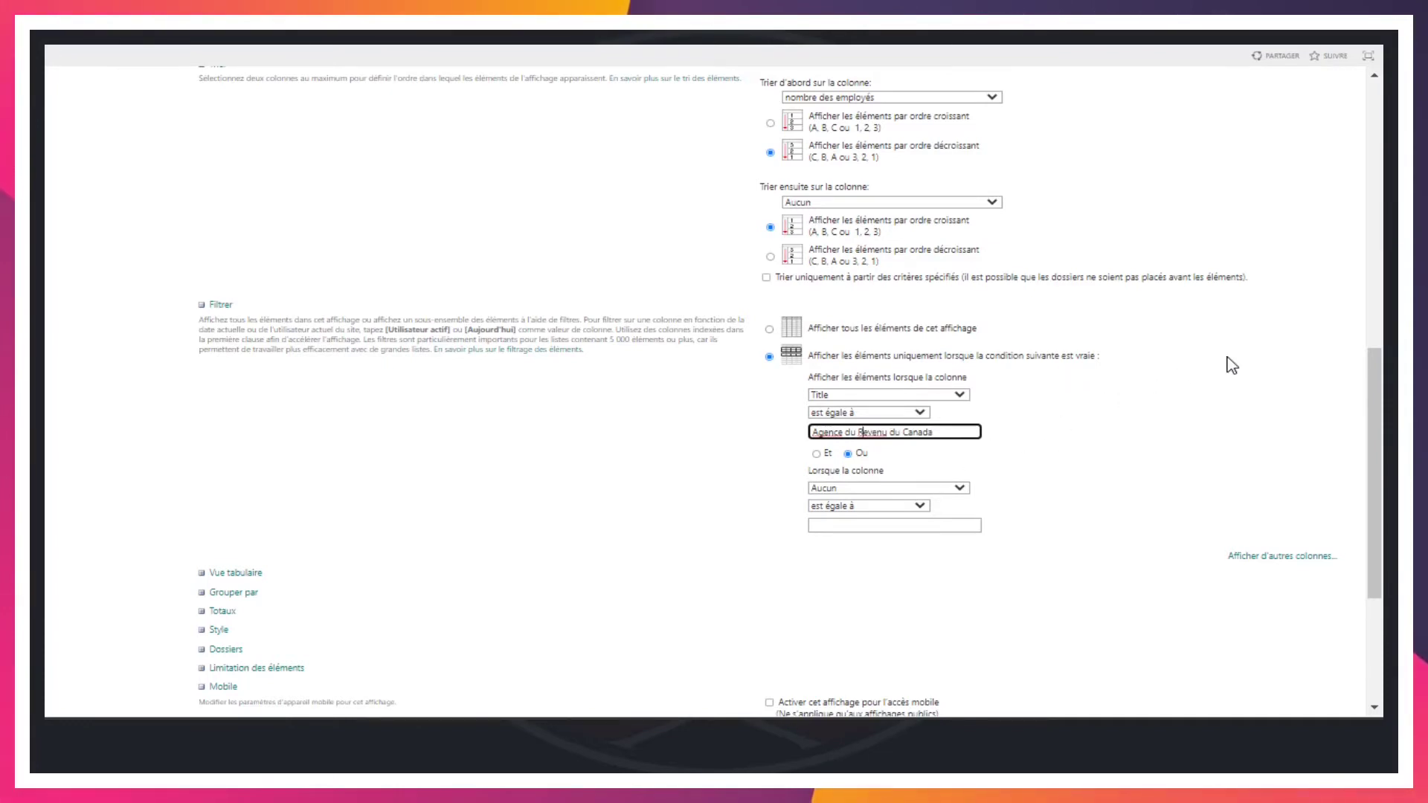
{"action": "scroll", "coordinate": [1231, 364], "scroll_direction": "up", "scroll_amount": 15}
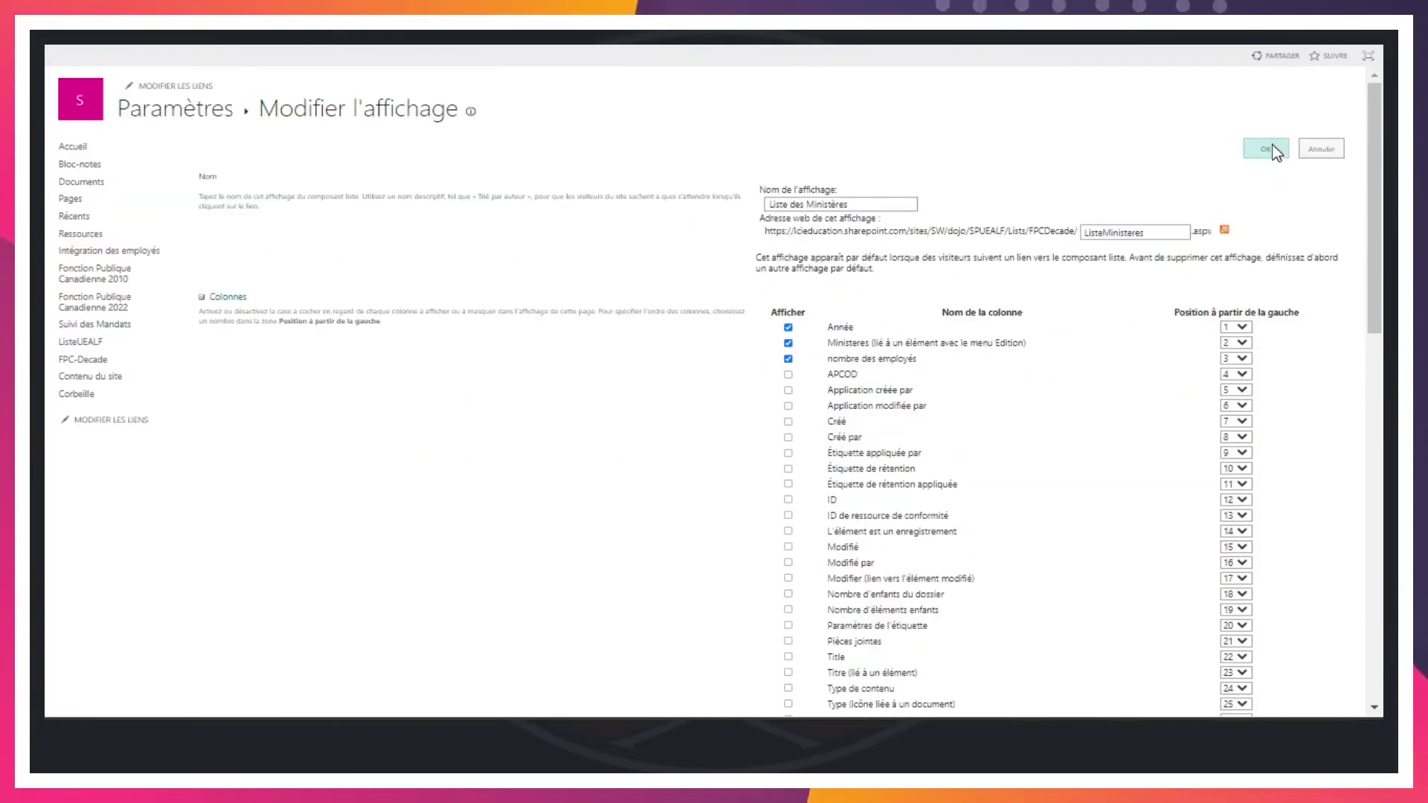
{"action": "left_click", "coordinate": [1268, 149]}
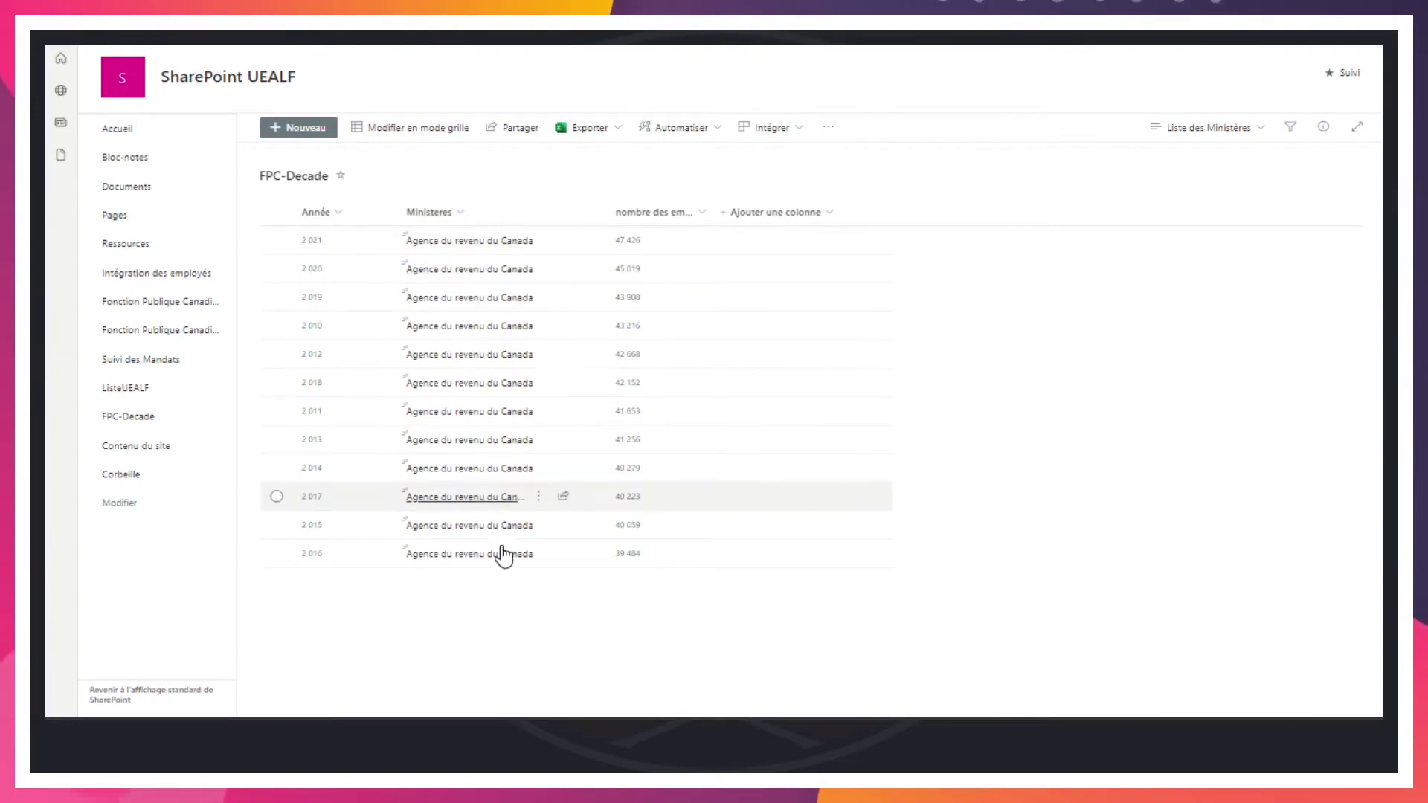
Edit the current view again, change the Title filter value to Agence des Revenus de Soka Wakata, and save the view
{"action": "left_click", "coordinate": [1217, 128]}
{"action": "left_click", "coordinate": [1208, 323]}
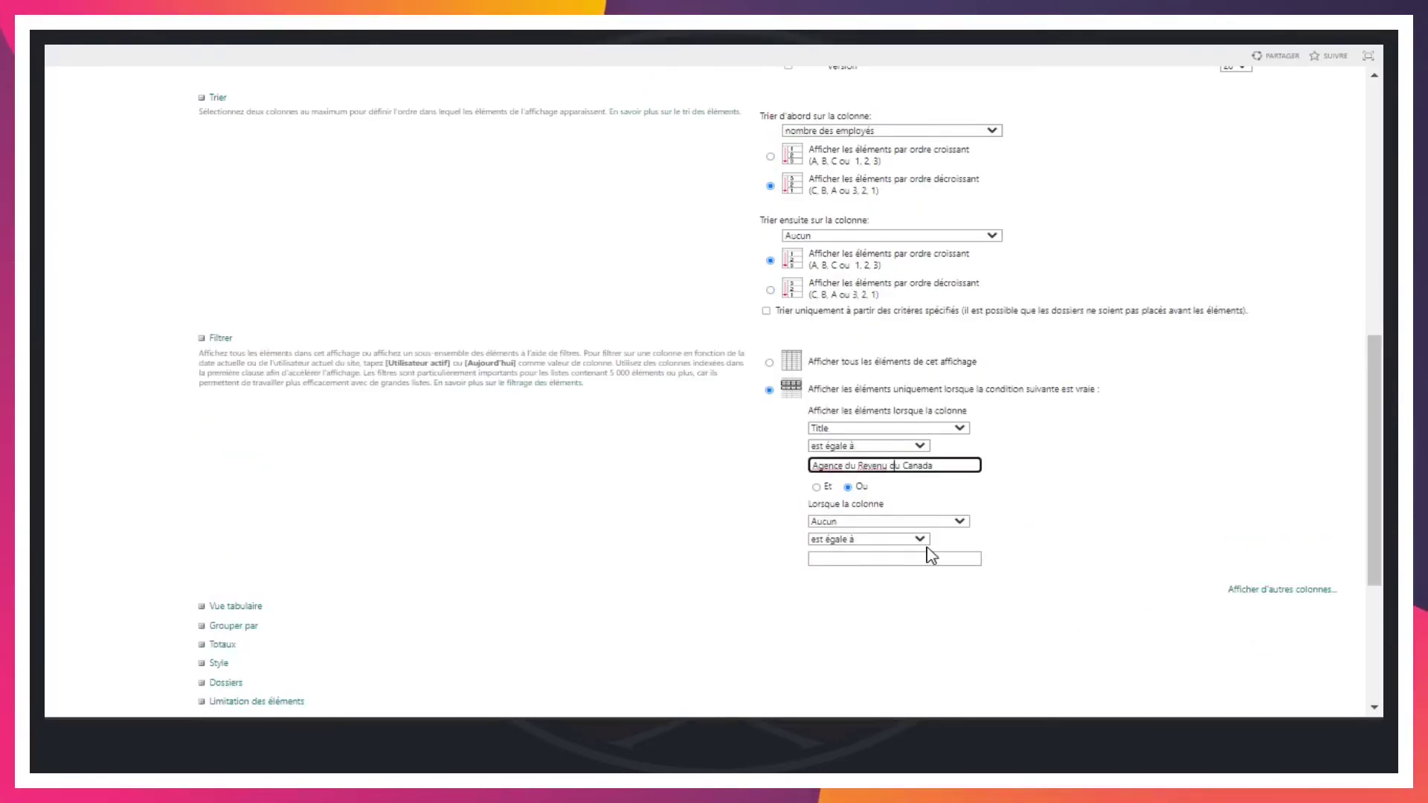
{"action": "key", "text": "Left"}
{"action": "key", "text": "Left"}
{"action": "key", "text": "Left"}
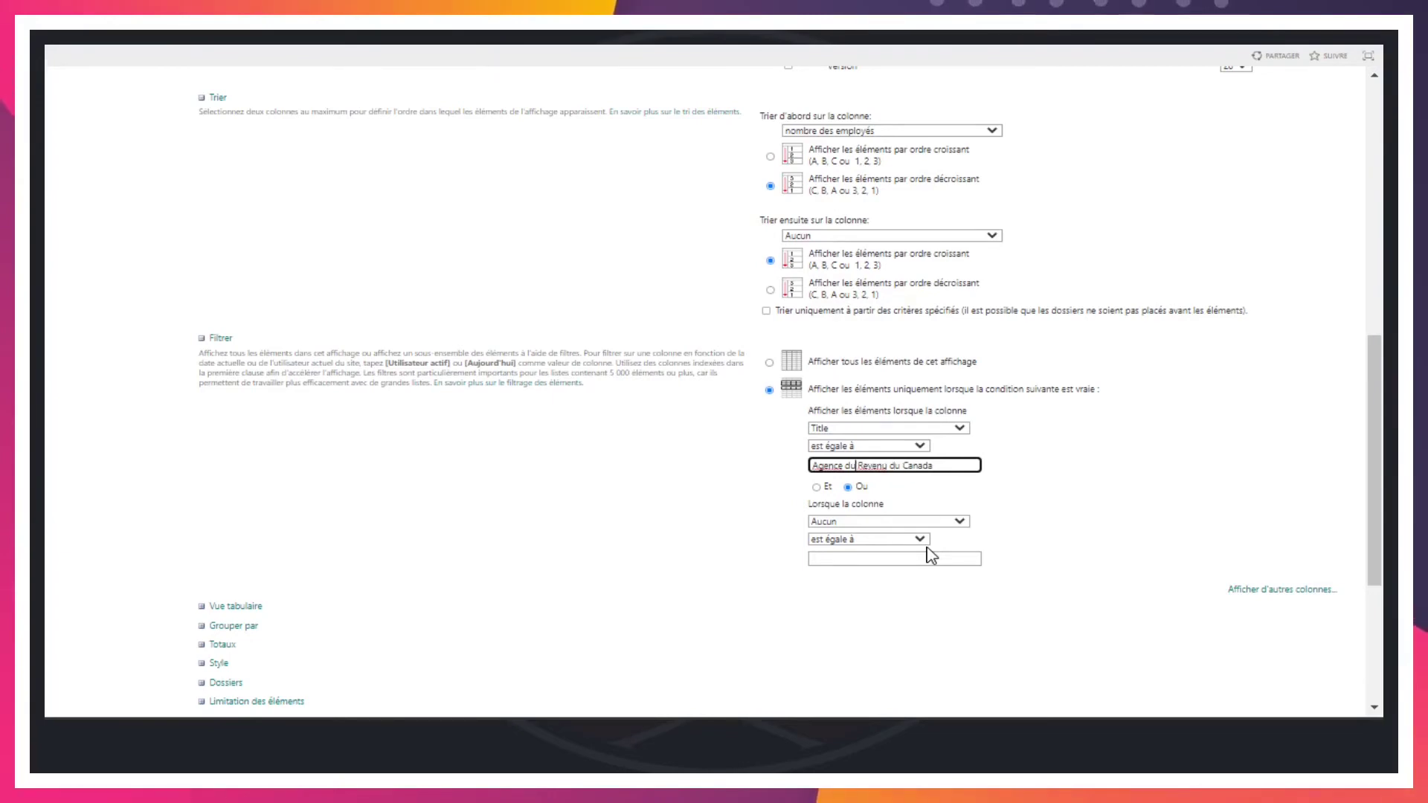
{"action": "key", "text": "BackSpace"}
{"action": "type", "text": "es"}
{"action": "key", "text": "Right"}
{"action": "key", "text": "Right"}
{"action": "key", "text": "Right"}
{"action": "key", "text": "Right"}
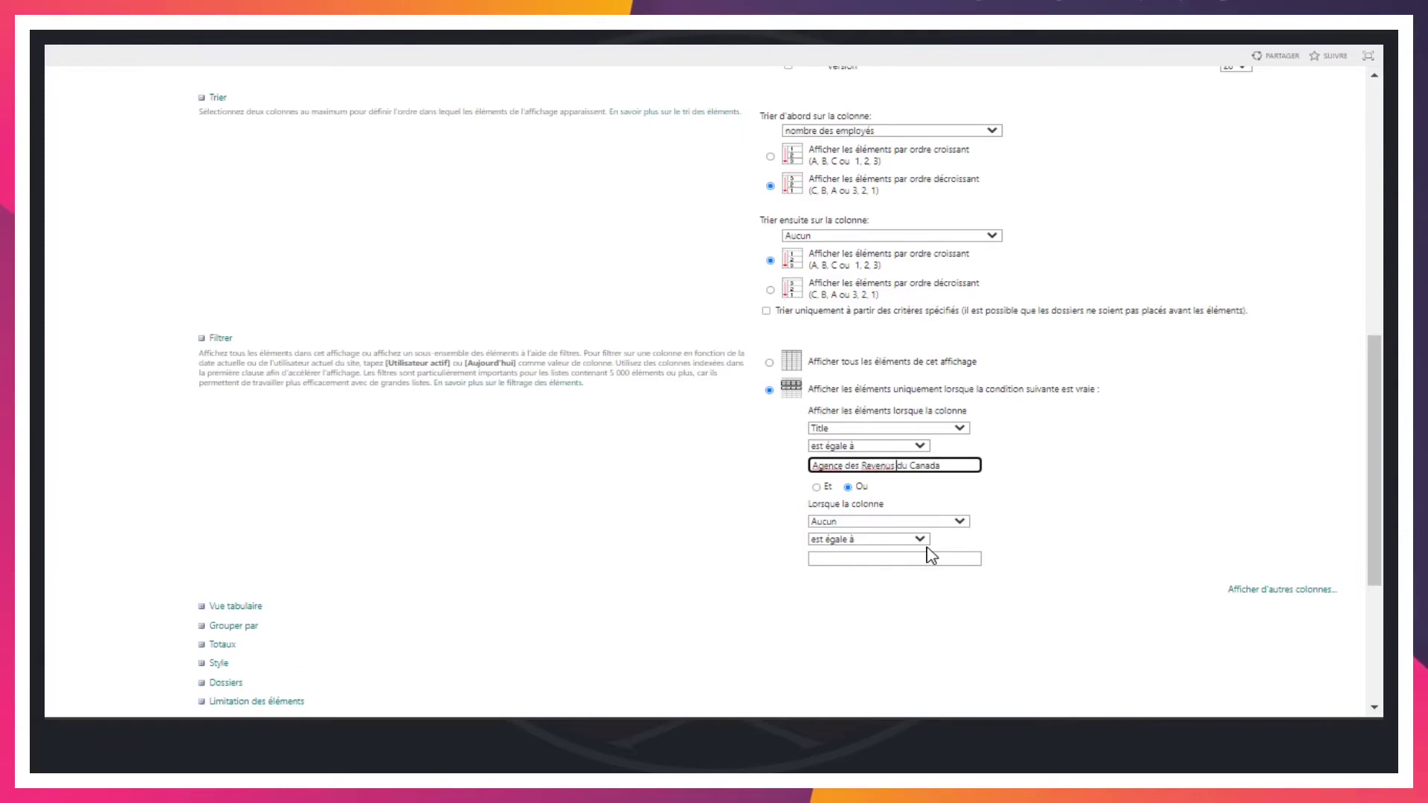
{"action": "type", "text": "de"}
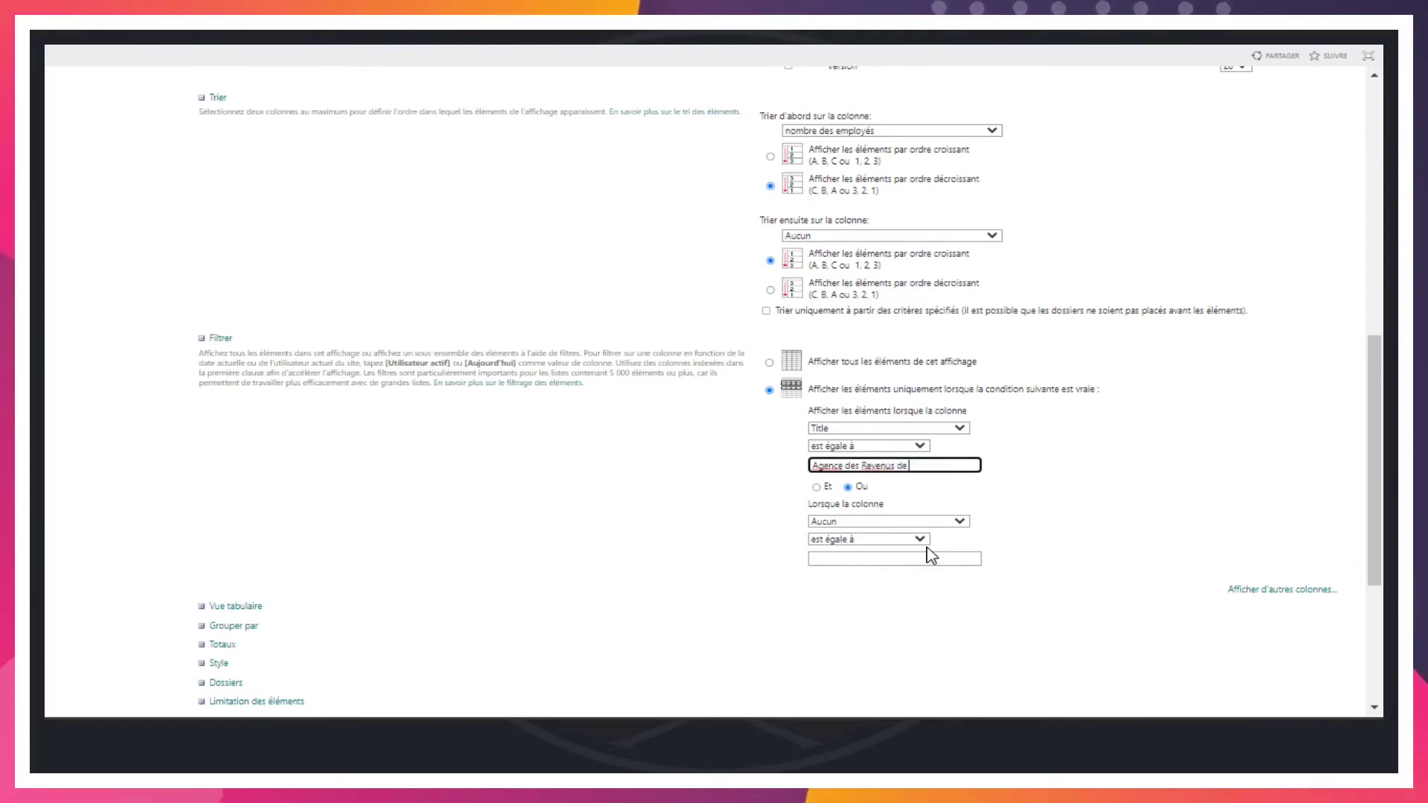
{"action": "type", "text": " Soka Wakata"}
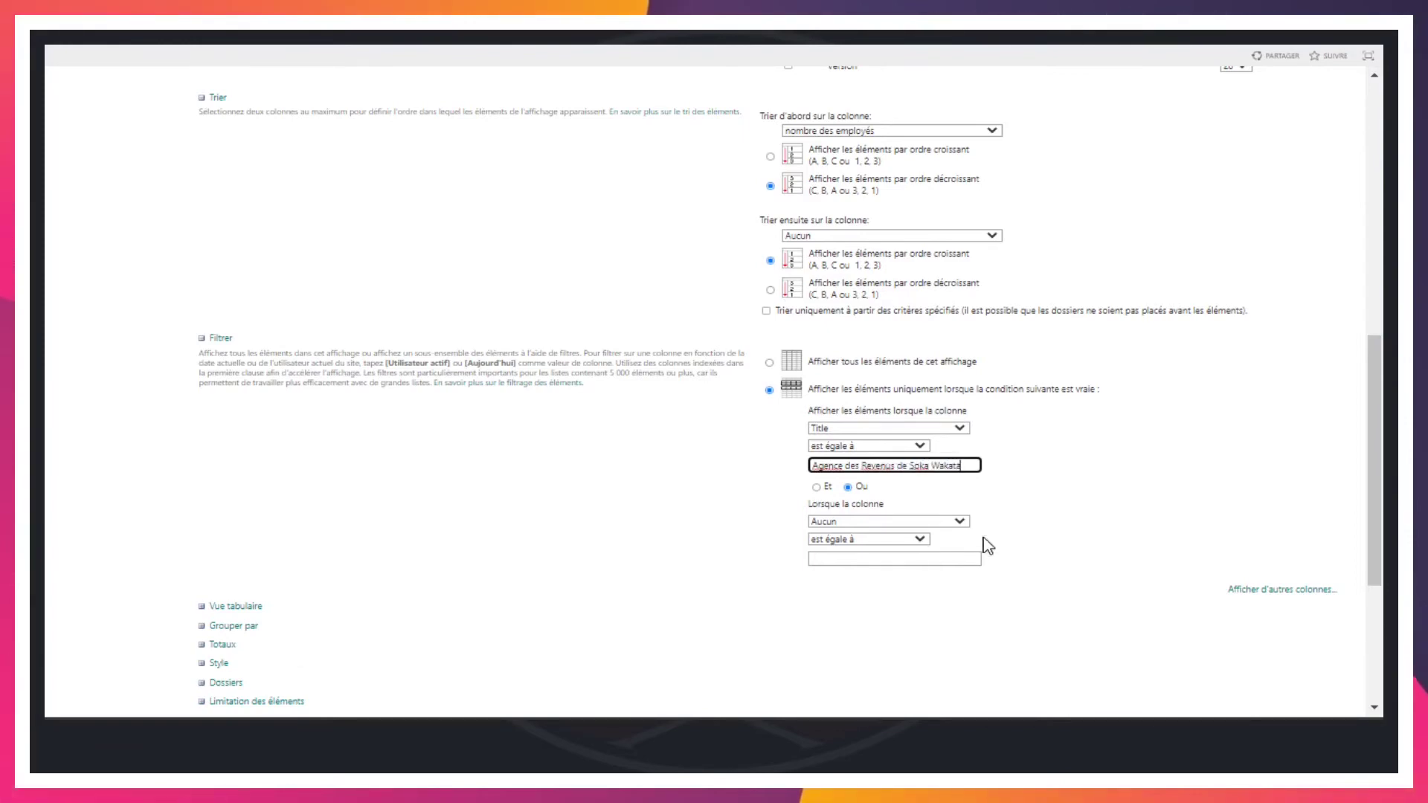
{"action": "scroll", "coordinate": [1075, 408], "scroll_direction": "up", "scroll_amount": 10}
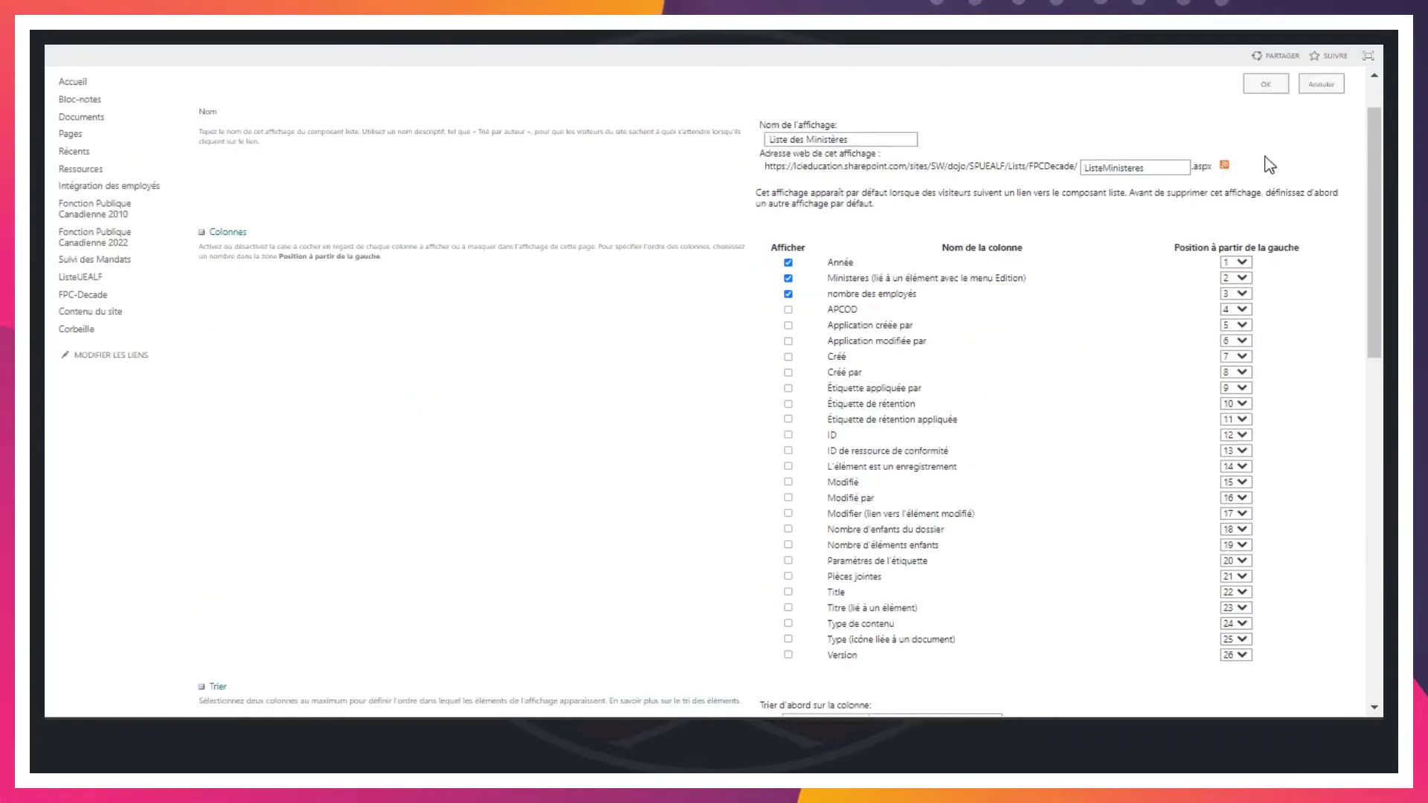
{"action": "left_click", "coordinate": [1265, 87]}
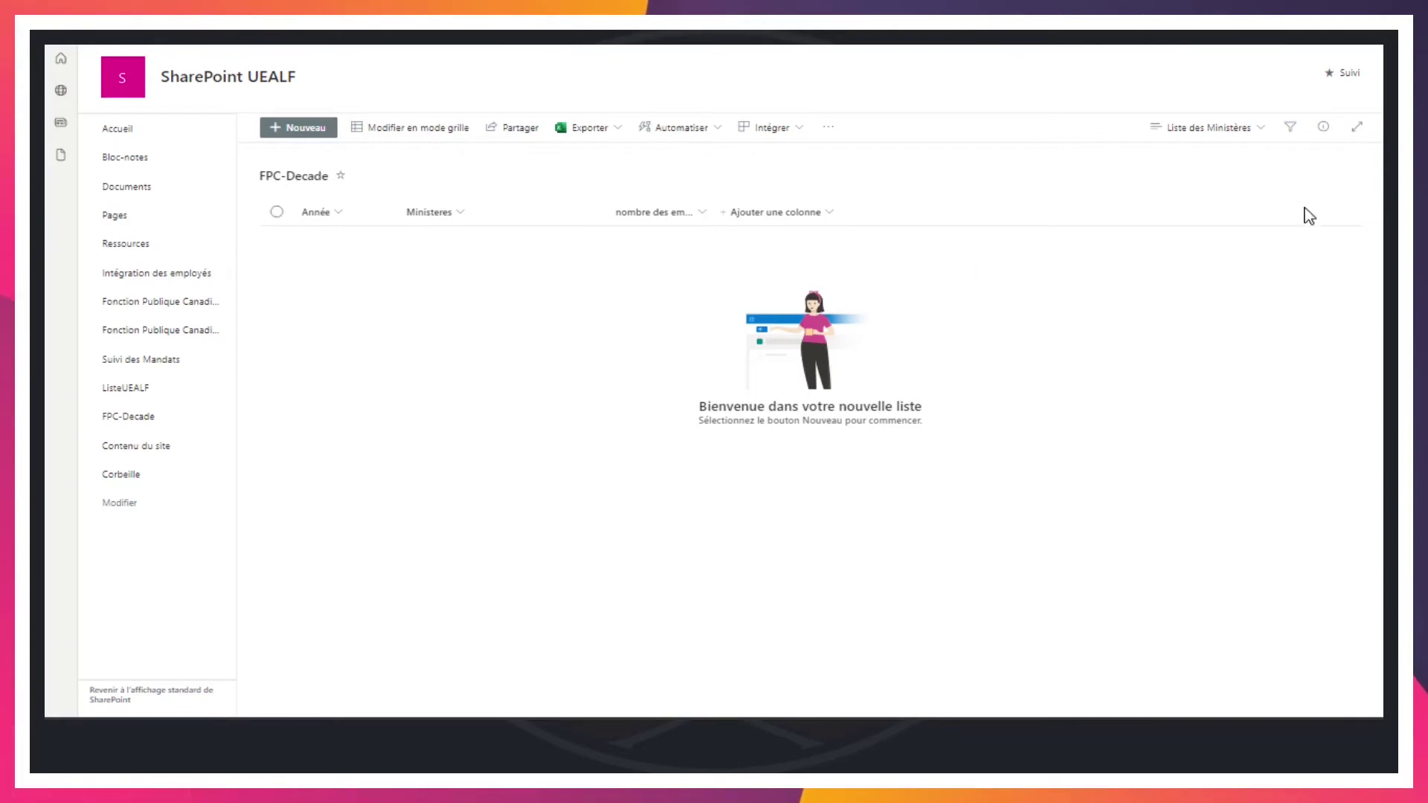
Reopen the current view's settings and replace the Title filter value with Agence du Revenu du Canada
{"action": "left_click", "coordinate": [1207, 133]}
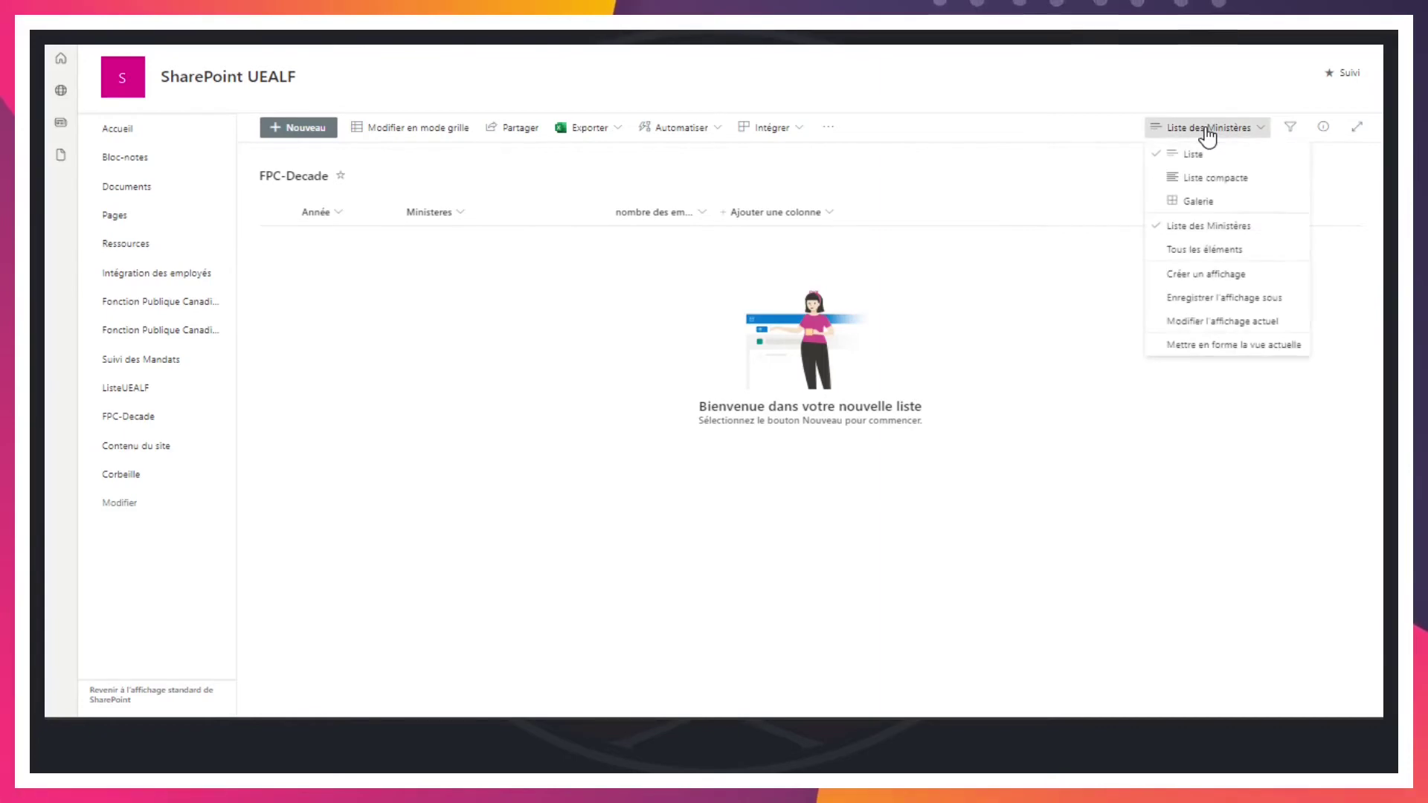
{"action": "left_click", "coordinate": [1222, 322]}
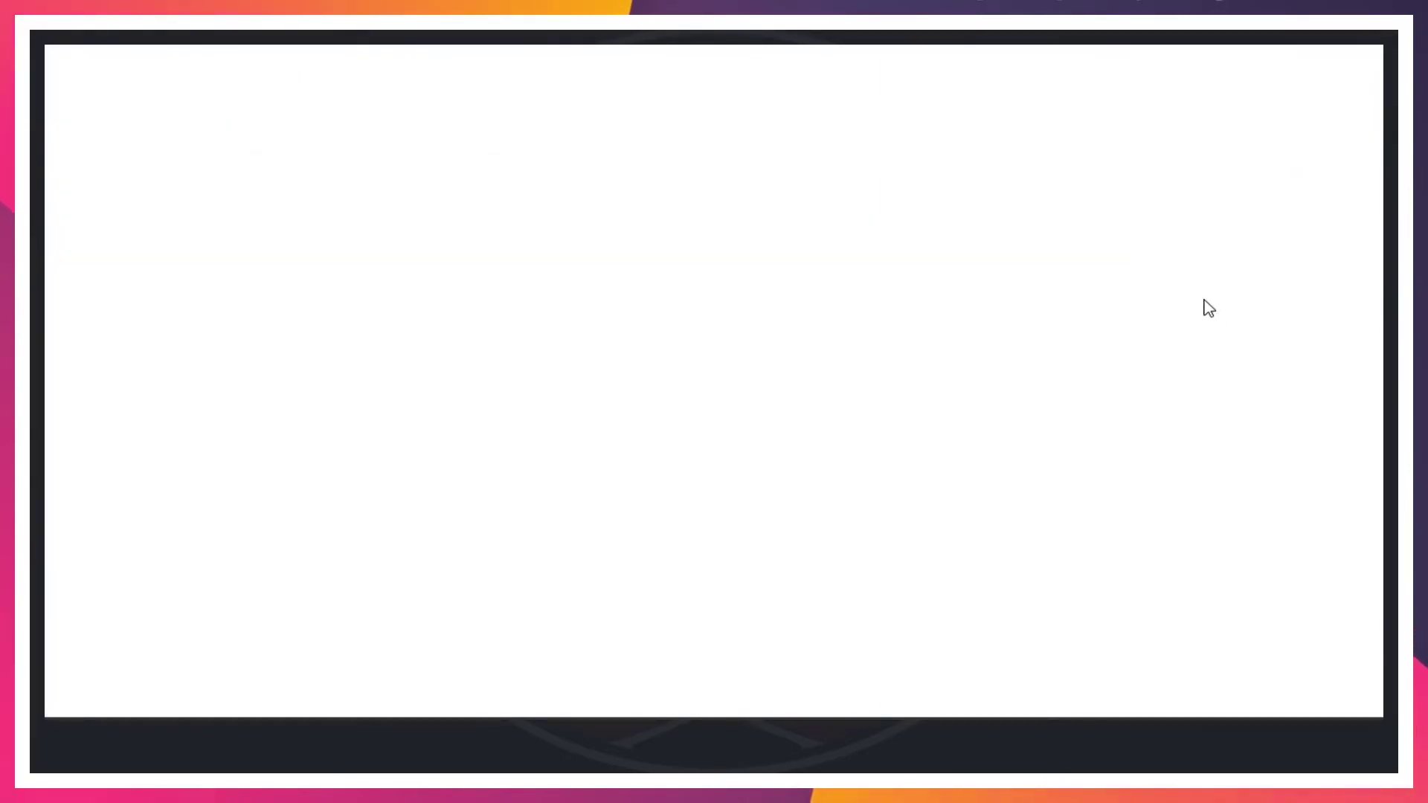
{"action": "scroll", "coordinate": [1009, 381], "scroll_direction": "down", "scroll_amount": 20}
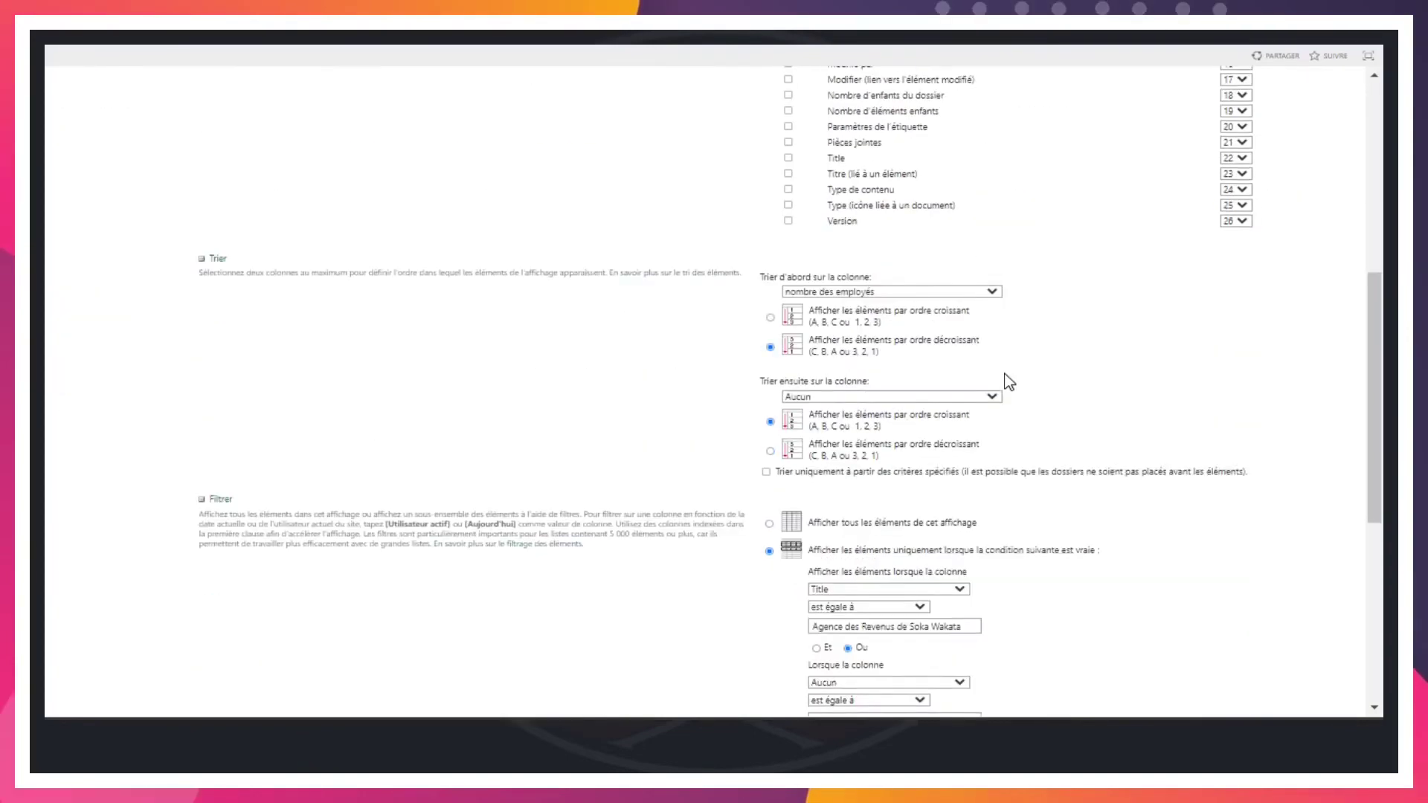
{"action": "scroll", "coordinate": [1009, 381], "scroll_direction": "up", "scroll_amount": 2}
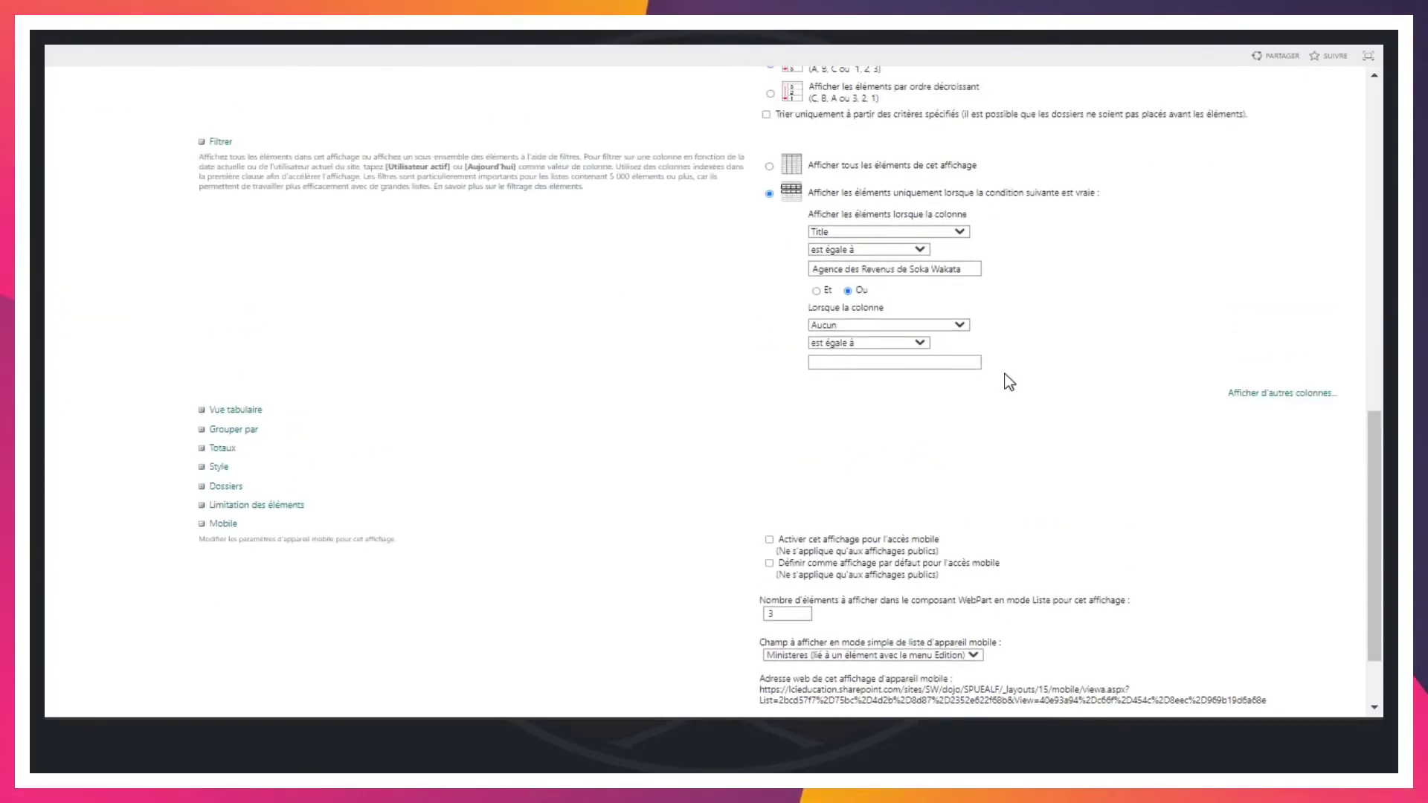
{"action": "left_click_drag", "start_coordinate": [973, 274], "coordinate": [852, 252]}
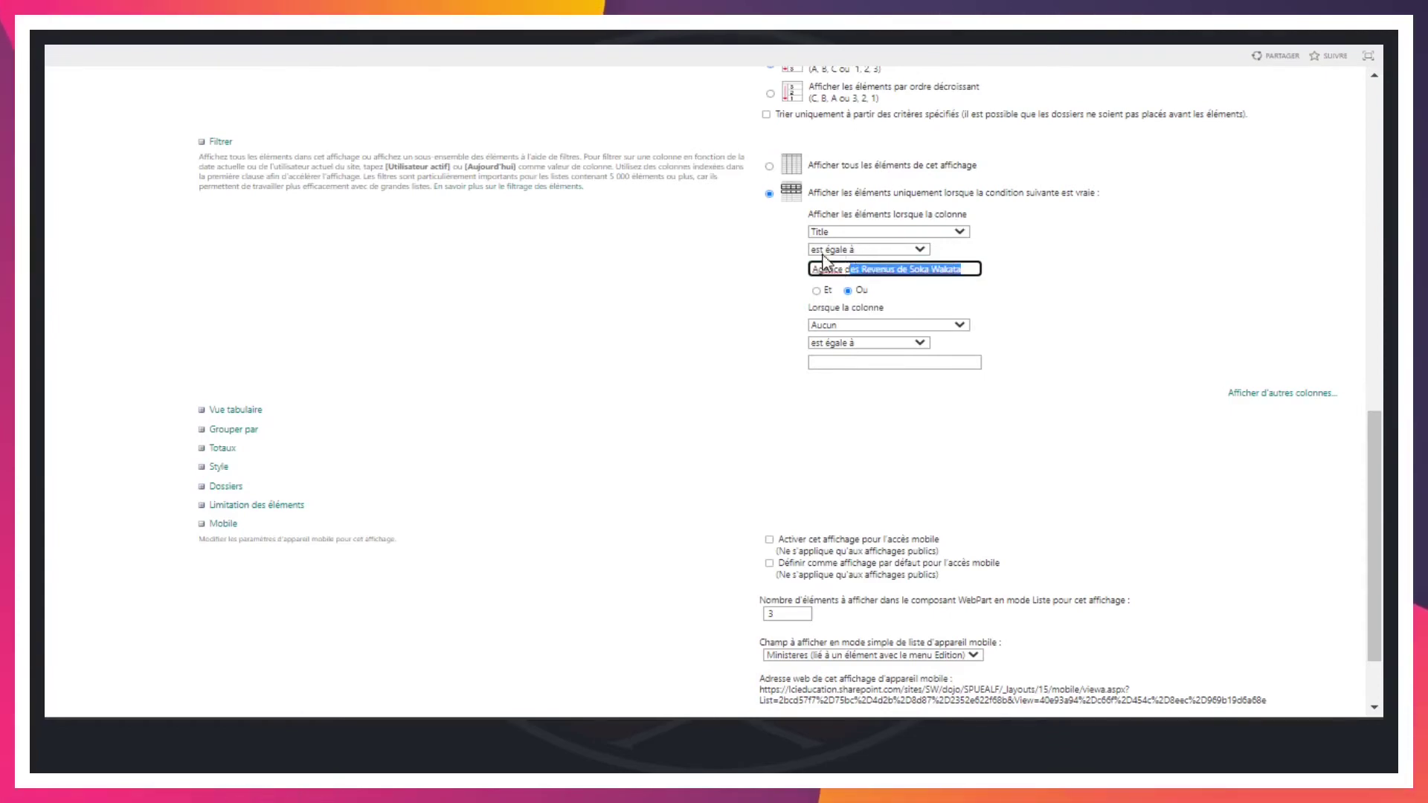
{"action": "left_click", "coordinate": [840, 253]}
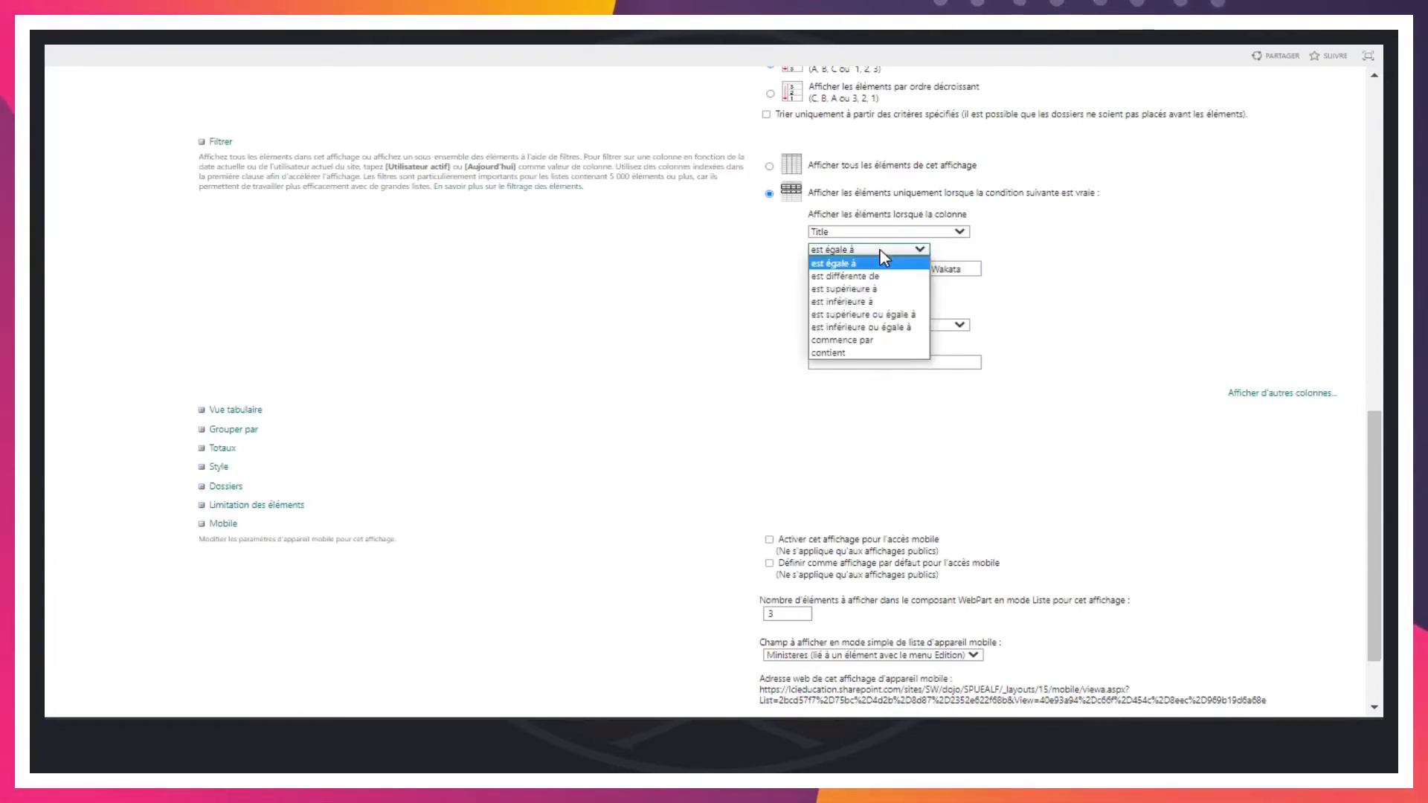
{"action": "left_click", "coordinate": [974, 269]}
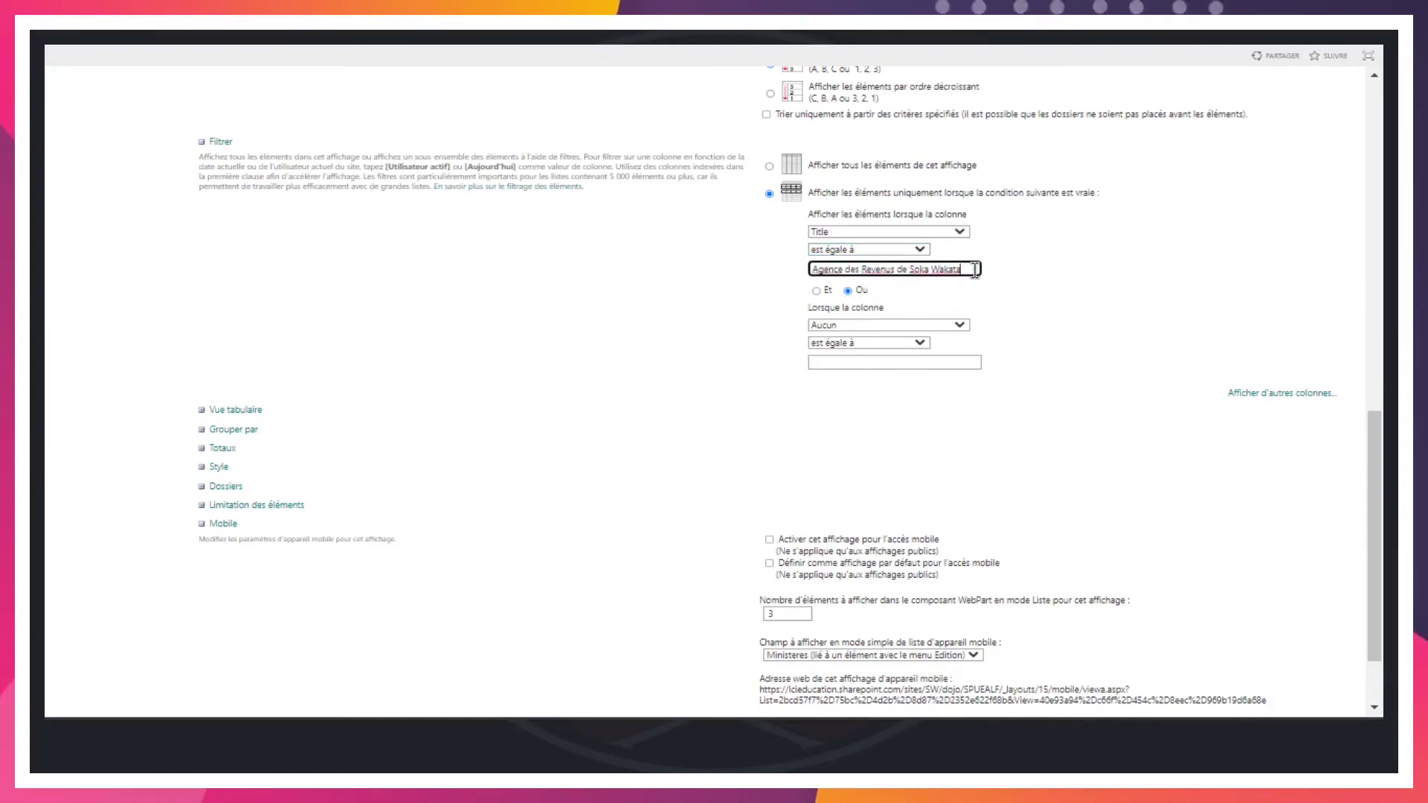
{"action": "left_click", "coordinate": [897, 253]}
{"action": "double_click", "coordinate": [976, 270]}
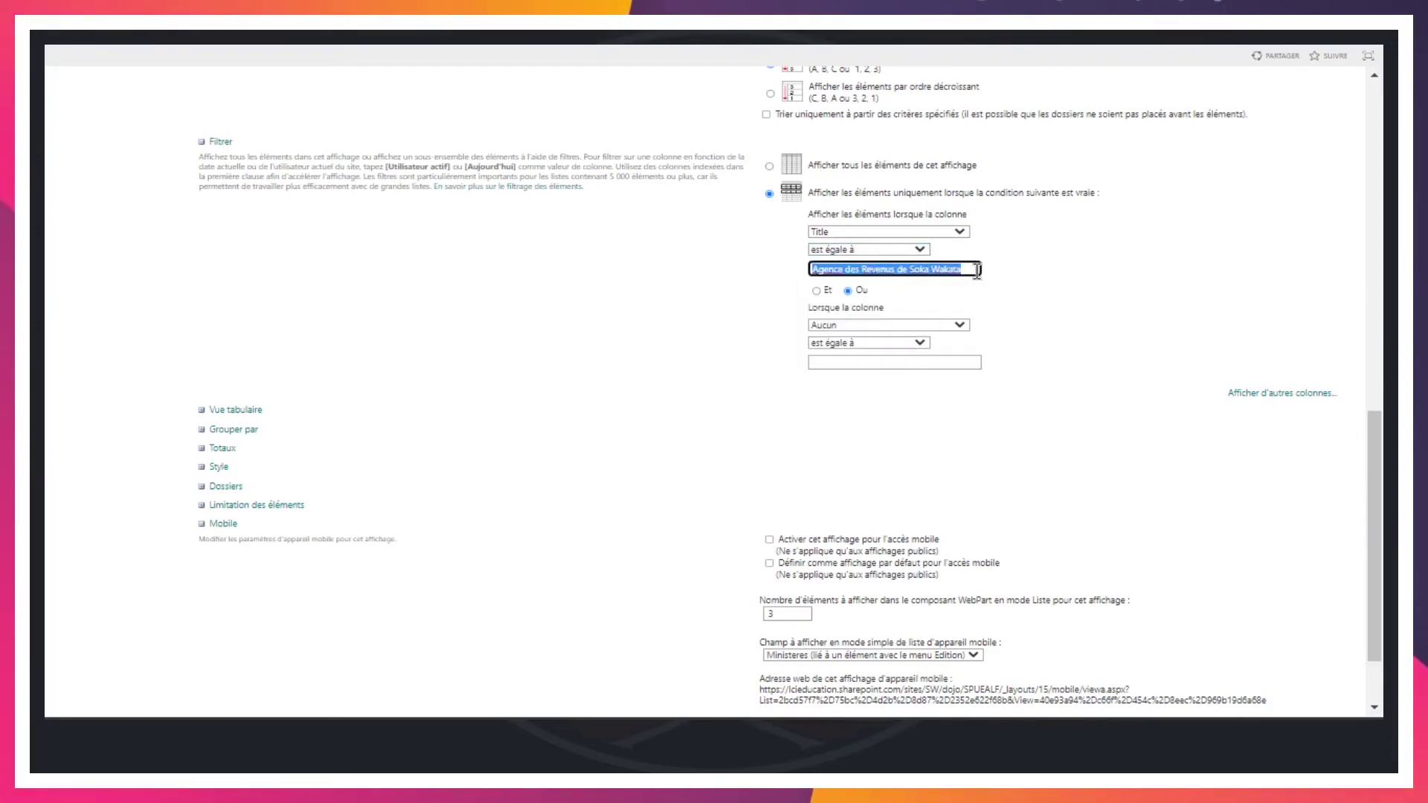
{"action": "key", "text": "ctrl+shift+Left"}
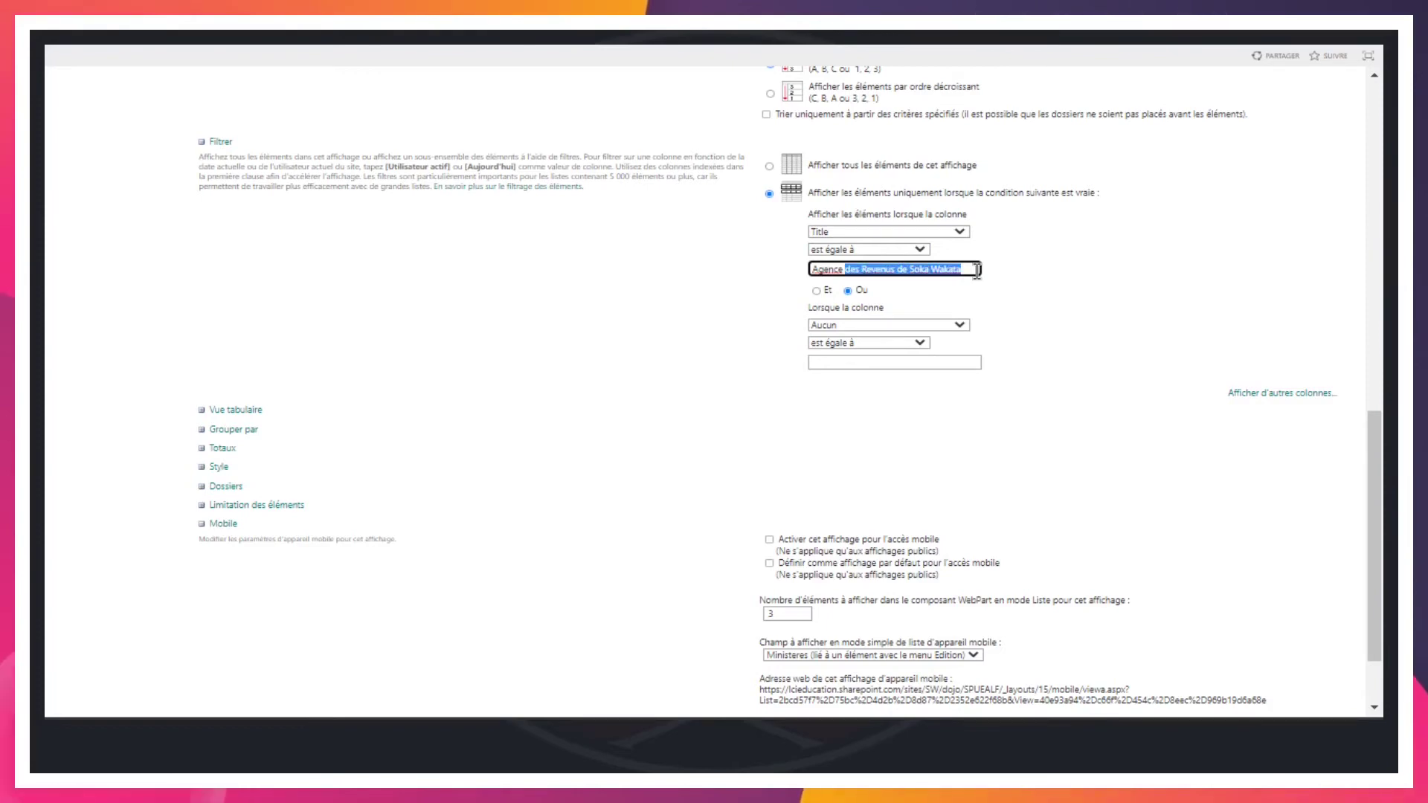
{"action": "type", "text": "du r"}
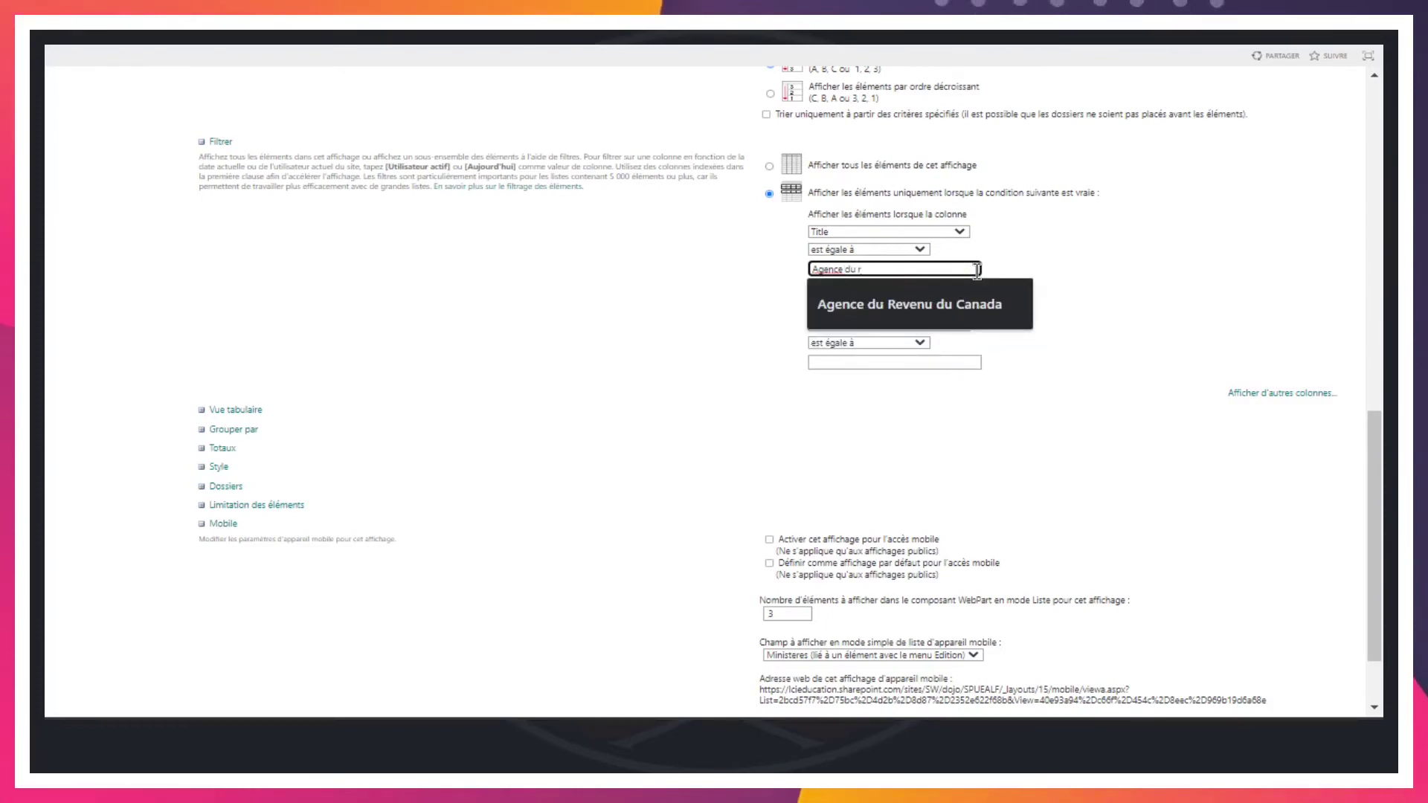
{"action": "left_click", "coordinate": [907, 294]}
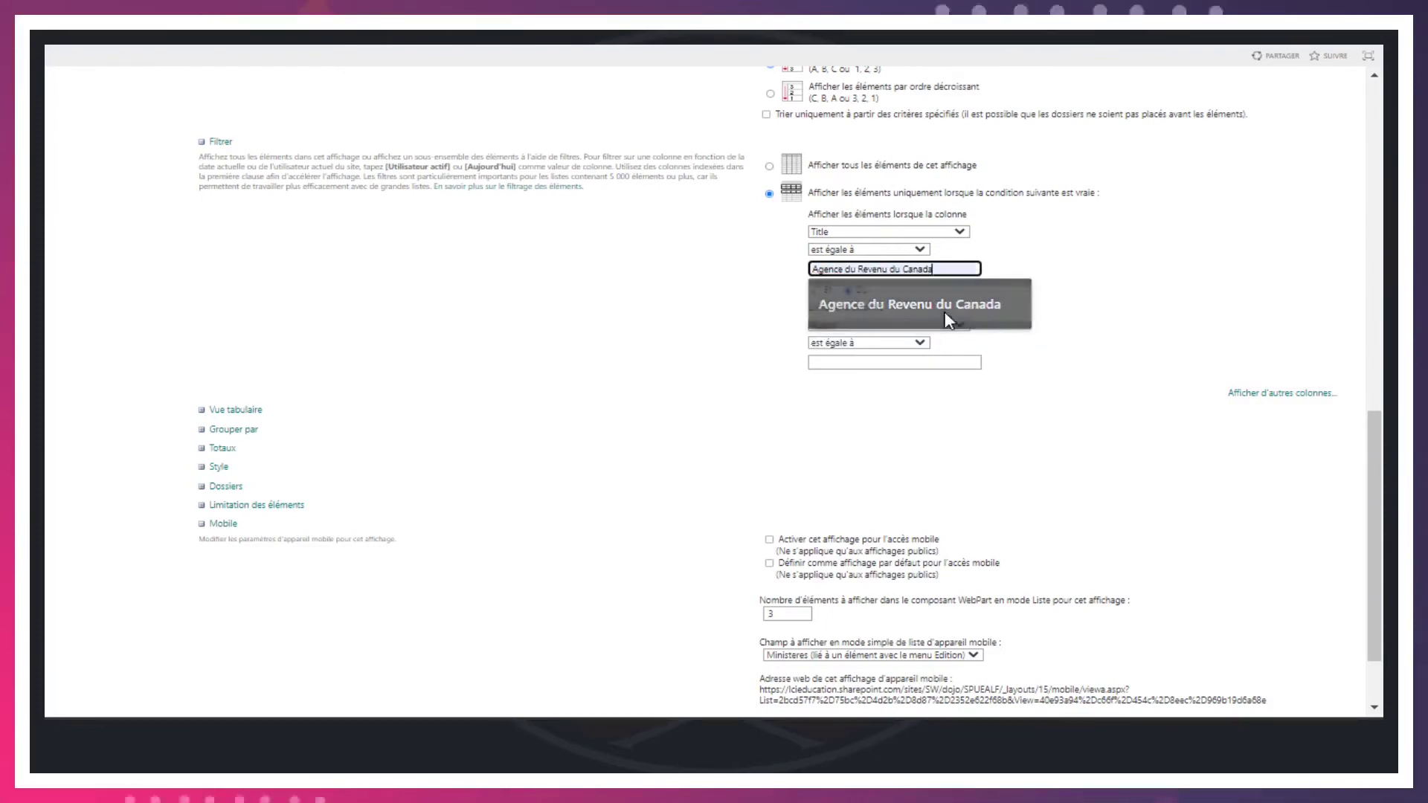
Try the est différente de operator on the Title filter condition and set it back to est égale à
{"action": "left_click", "coordinate": [917, 250]}
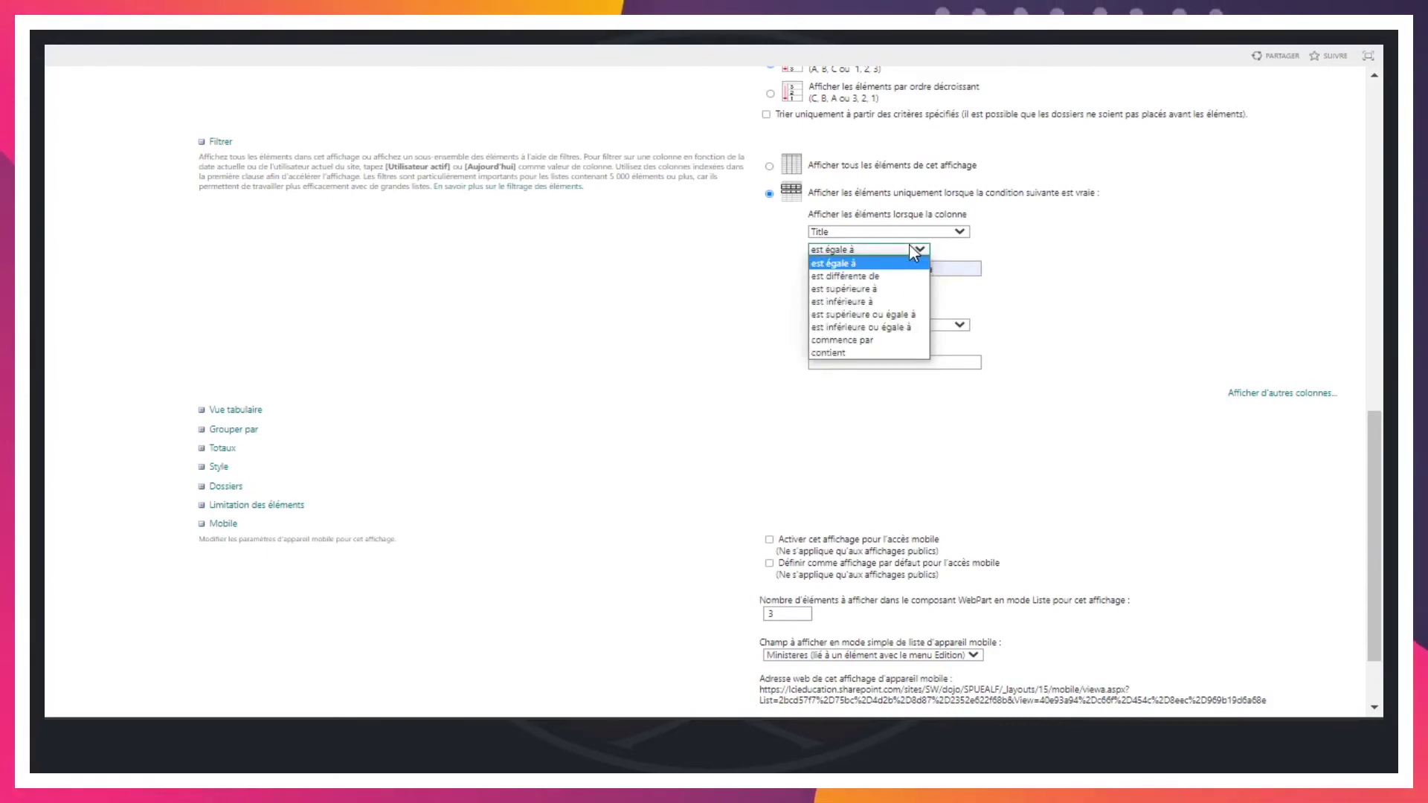
{"action": "left_click", "coordinate": [880, 276]}
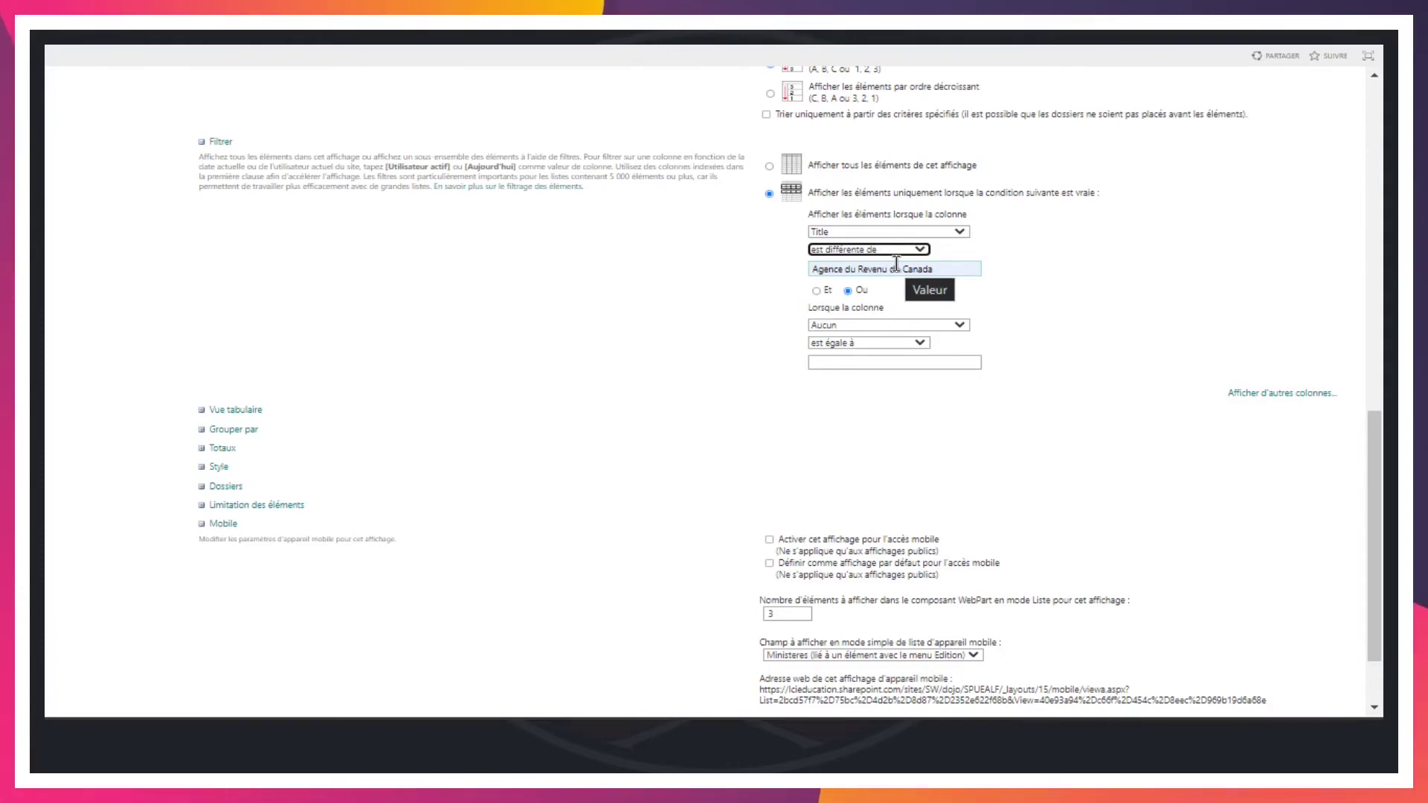
{"action": "left_click", "coordinate": [892, 249]}
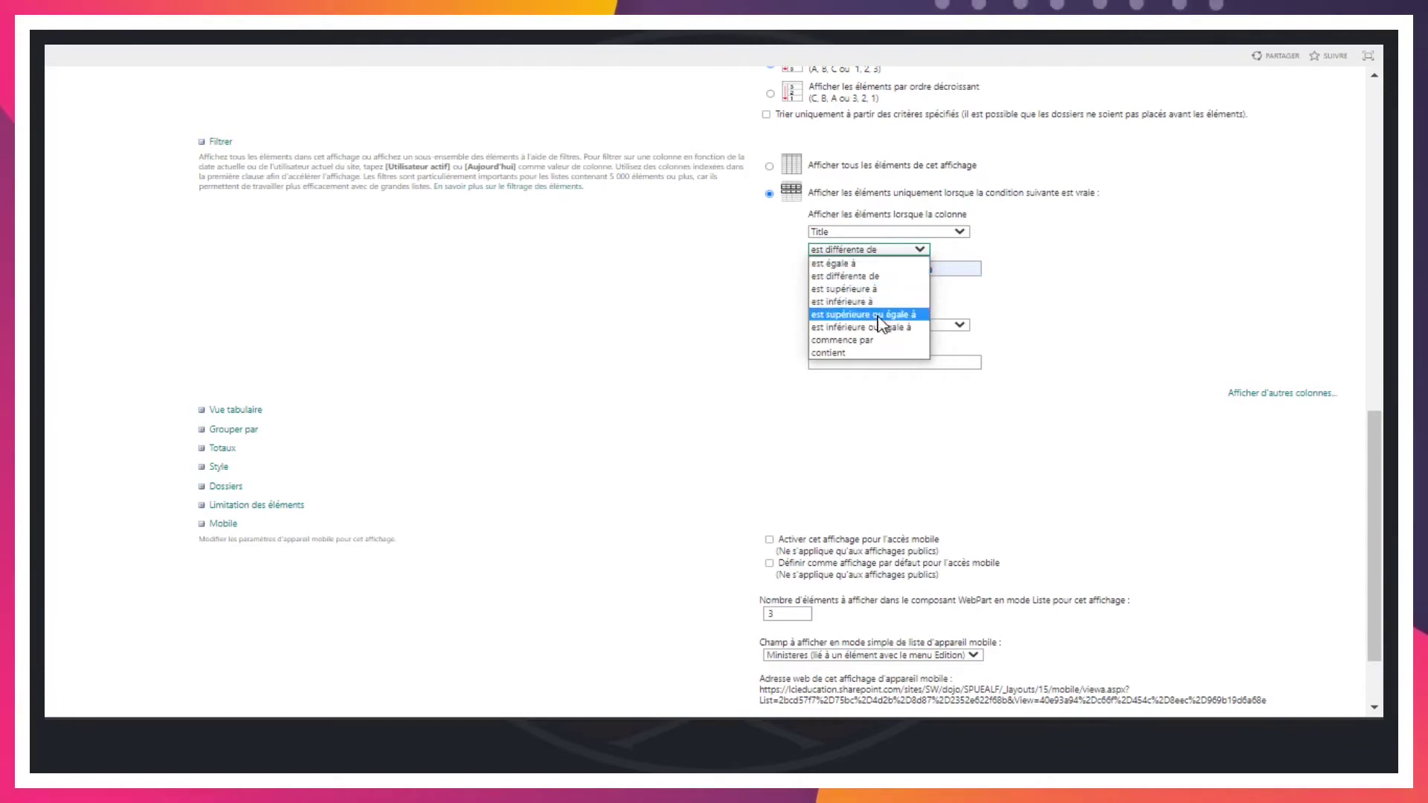
{"action": "left_click", "coordinate": [950, 251]}
{"action": "left_click", "coordinate": [888, 249]}
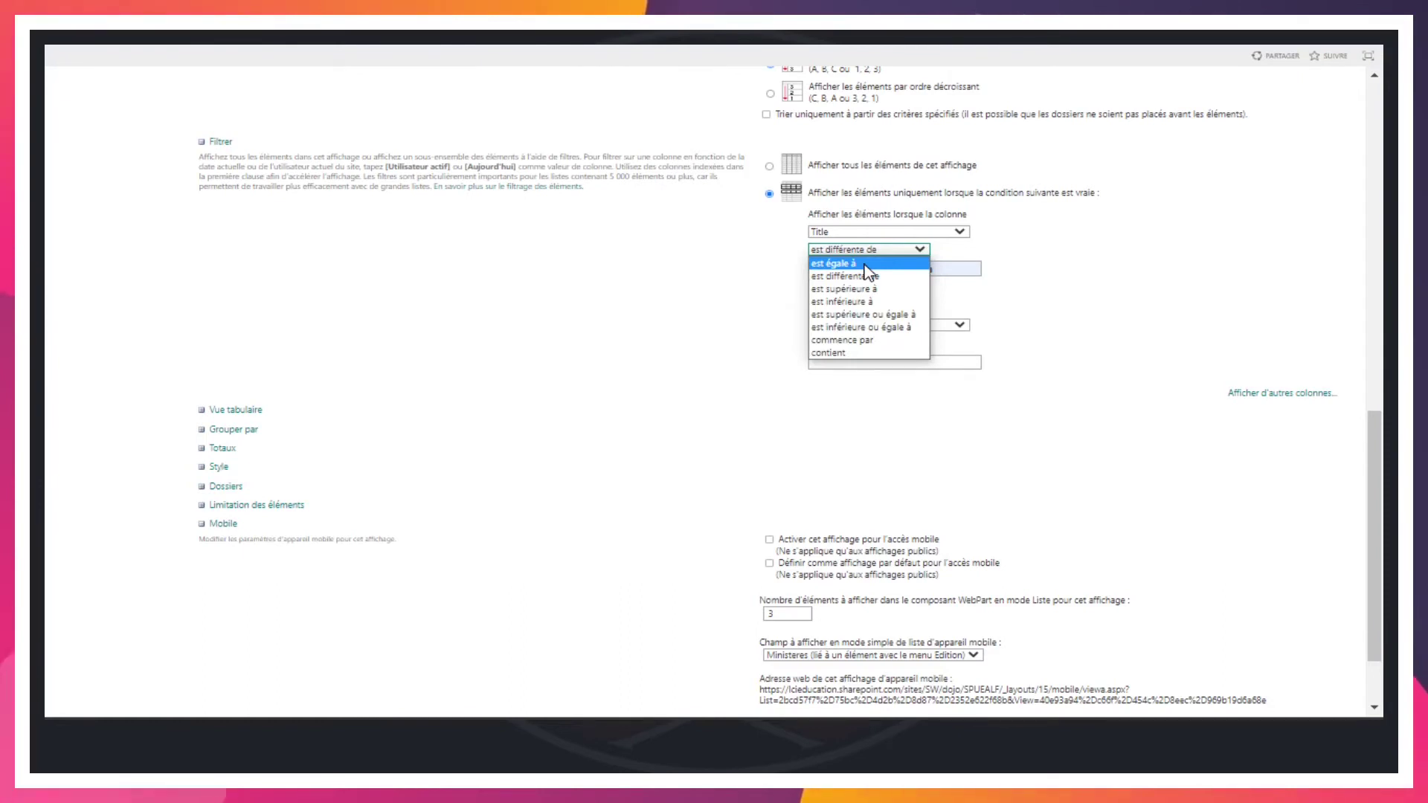
{"action": "left_click", "coordinate": [1005, 260]}
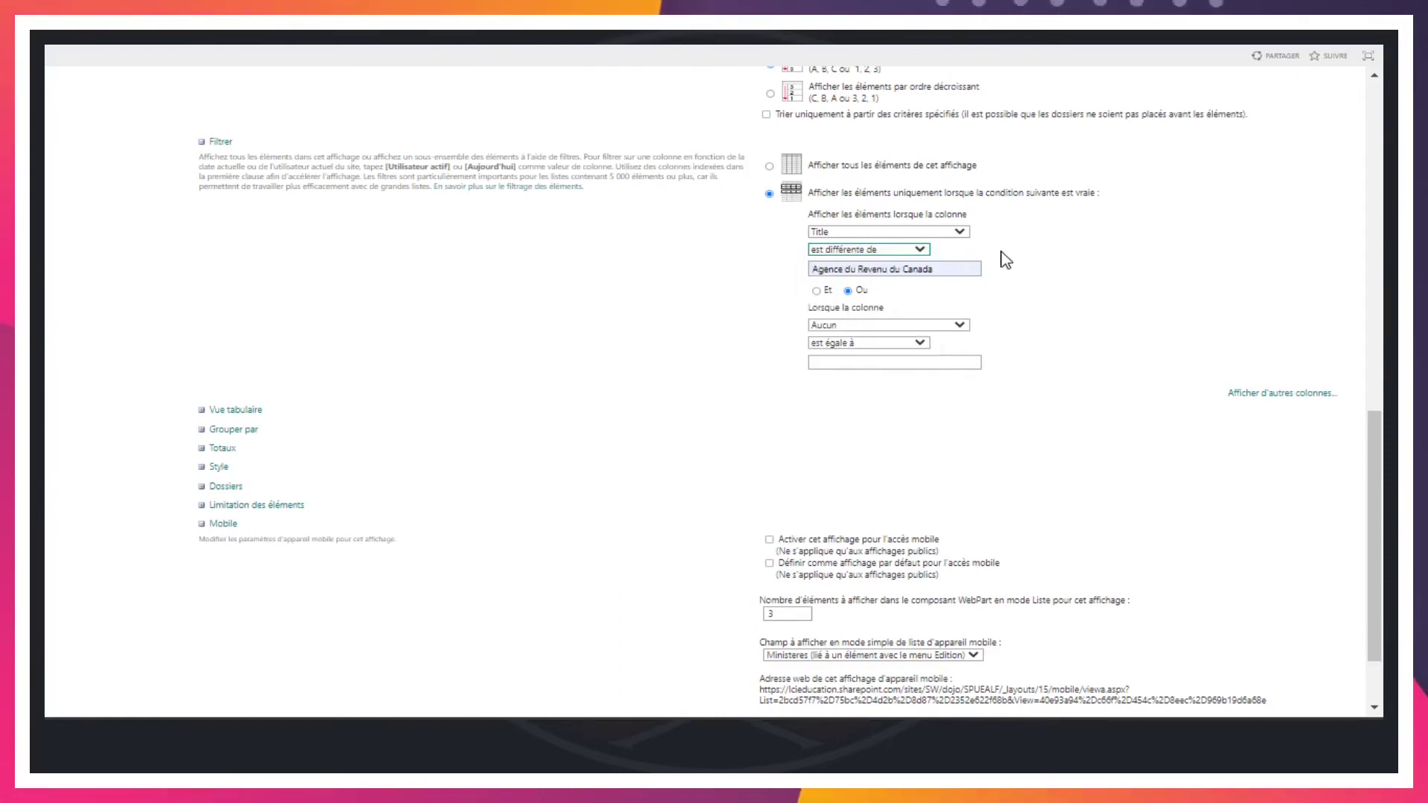
{"action": "left_click", "coordinate": [876, 251]}
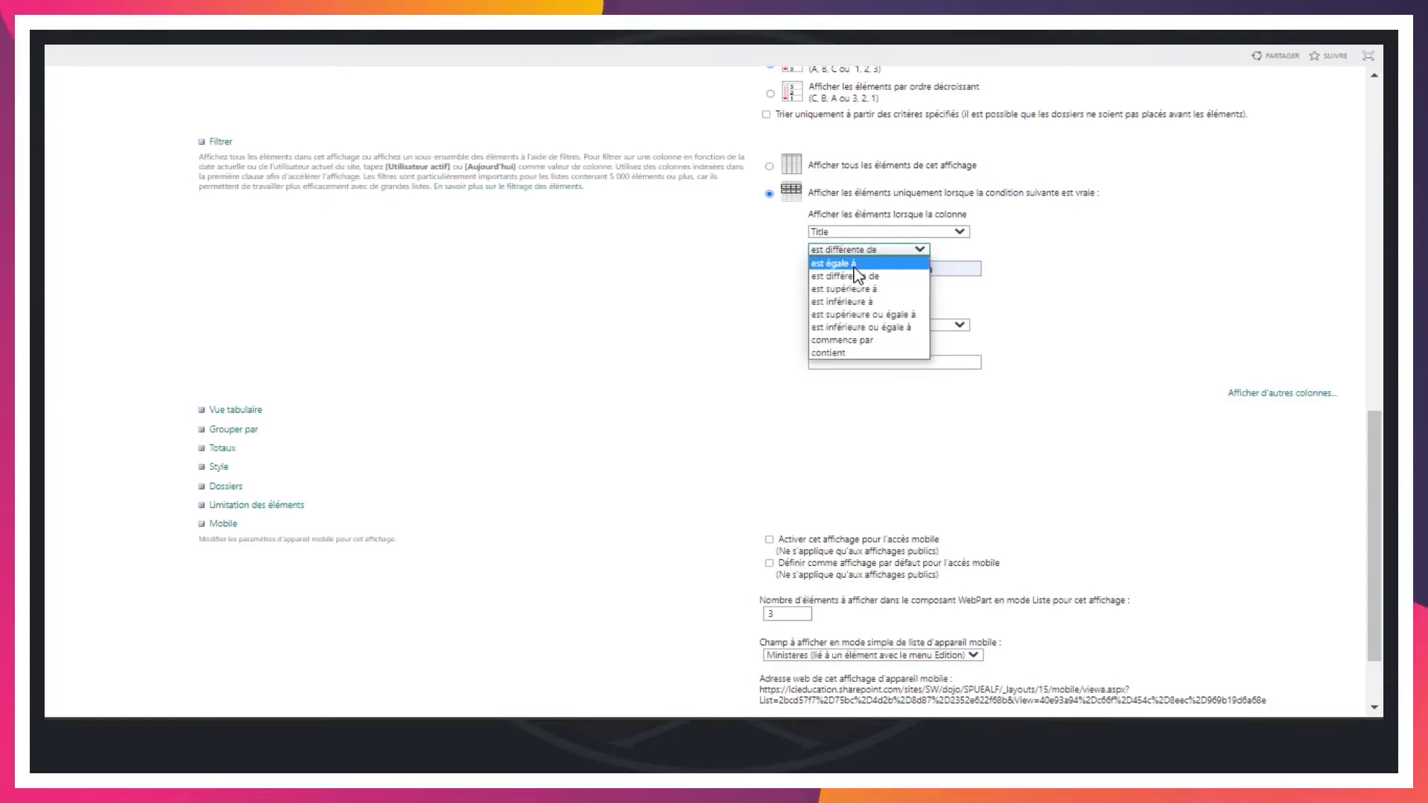
{"action": "left_click", "coordinate": [856, 274]}
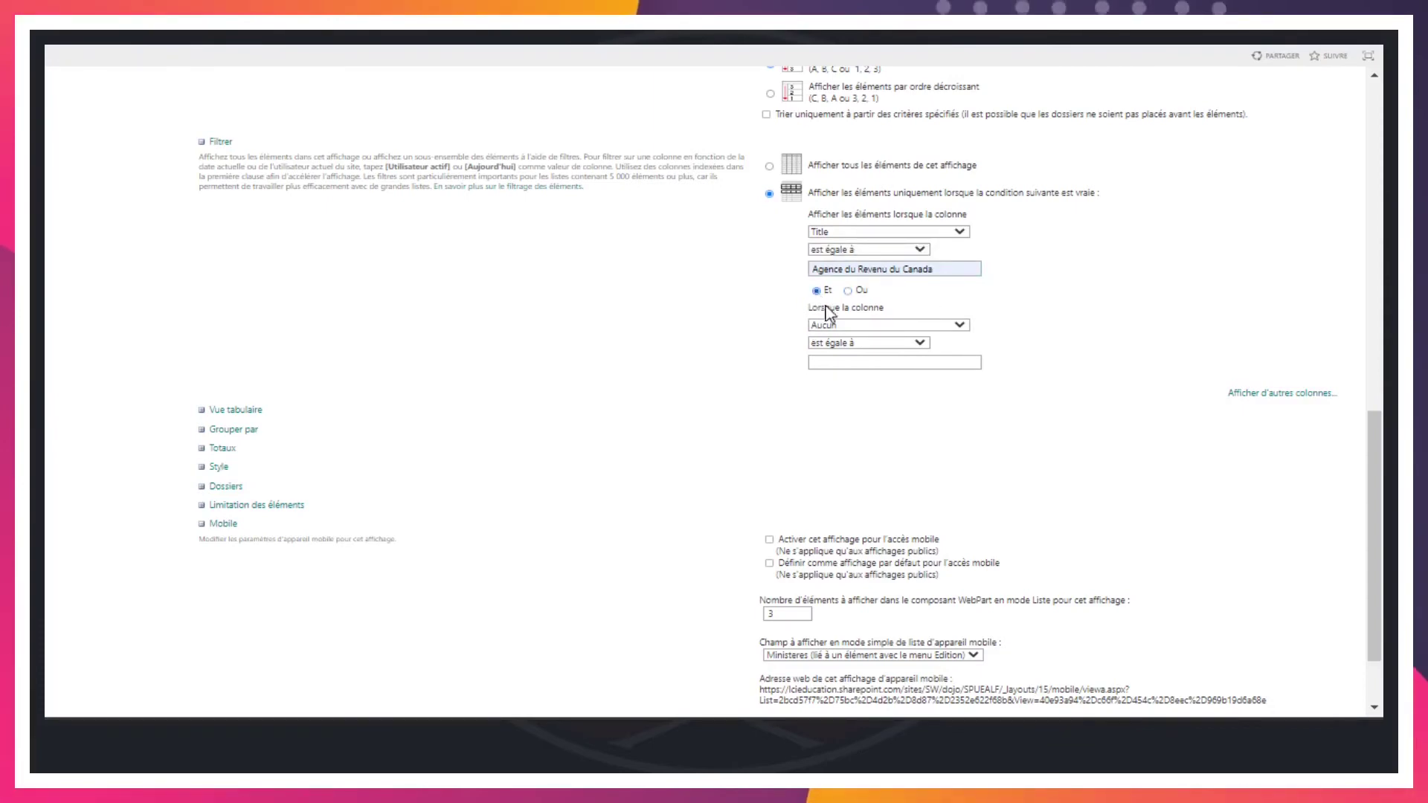
Add a second filter condition requiring Année est différente de 2021, joined with Et, and save the view
{"action": "left_click", "coordinate": [853, 327]}
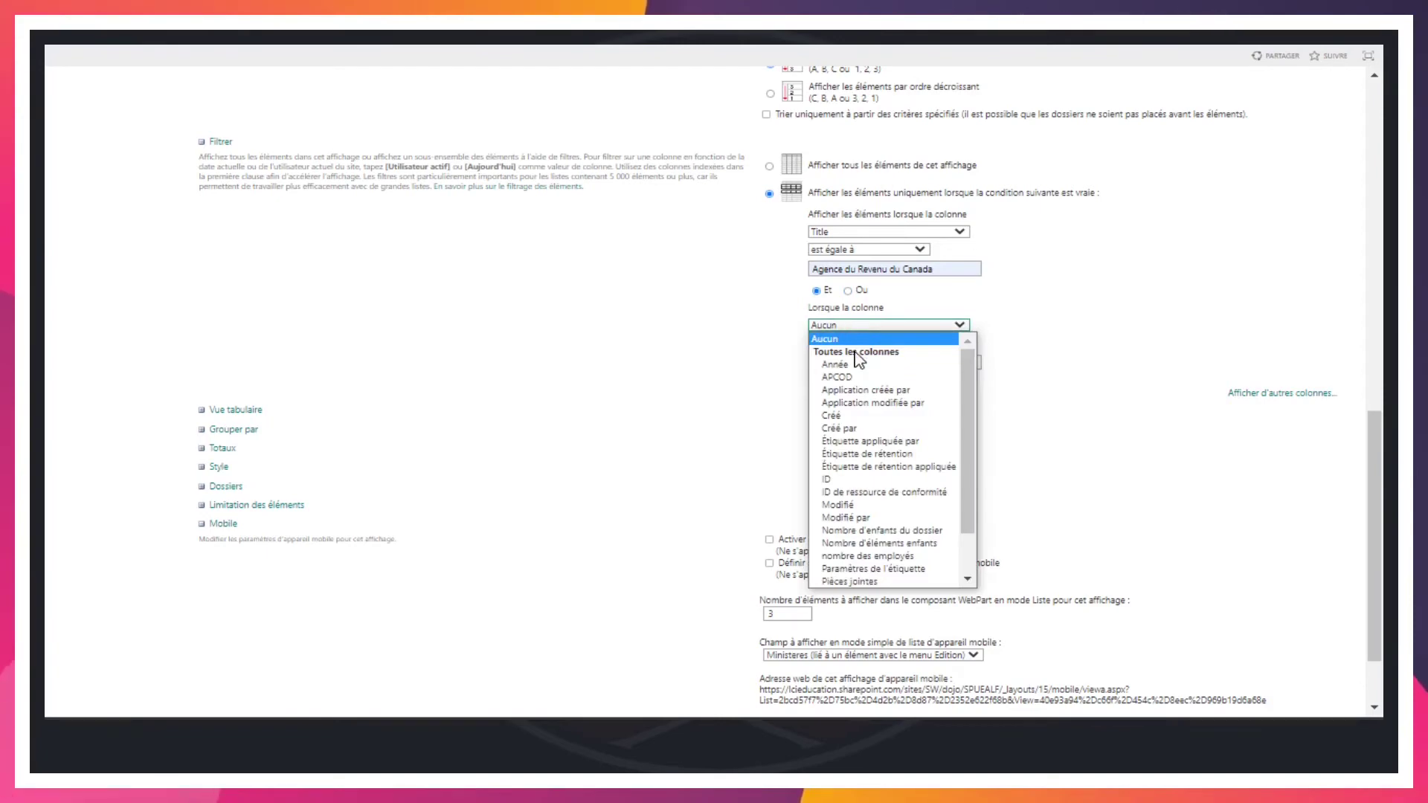
{"action": "left_click", "coordinate": [854, 364]}
{"action": "left_click", "coordinate": [853, 344]}
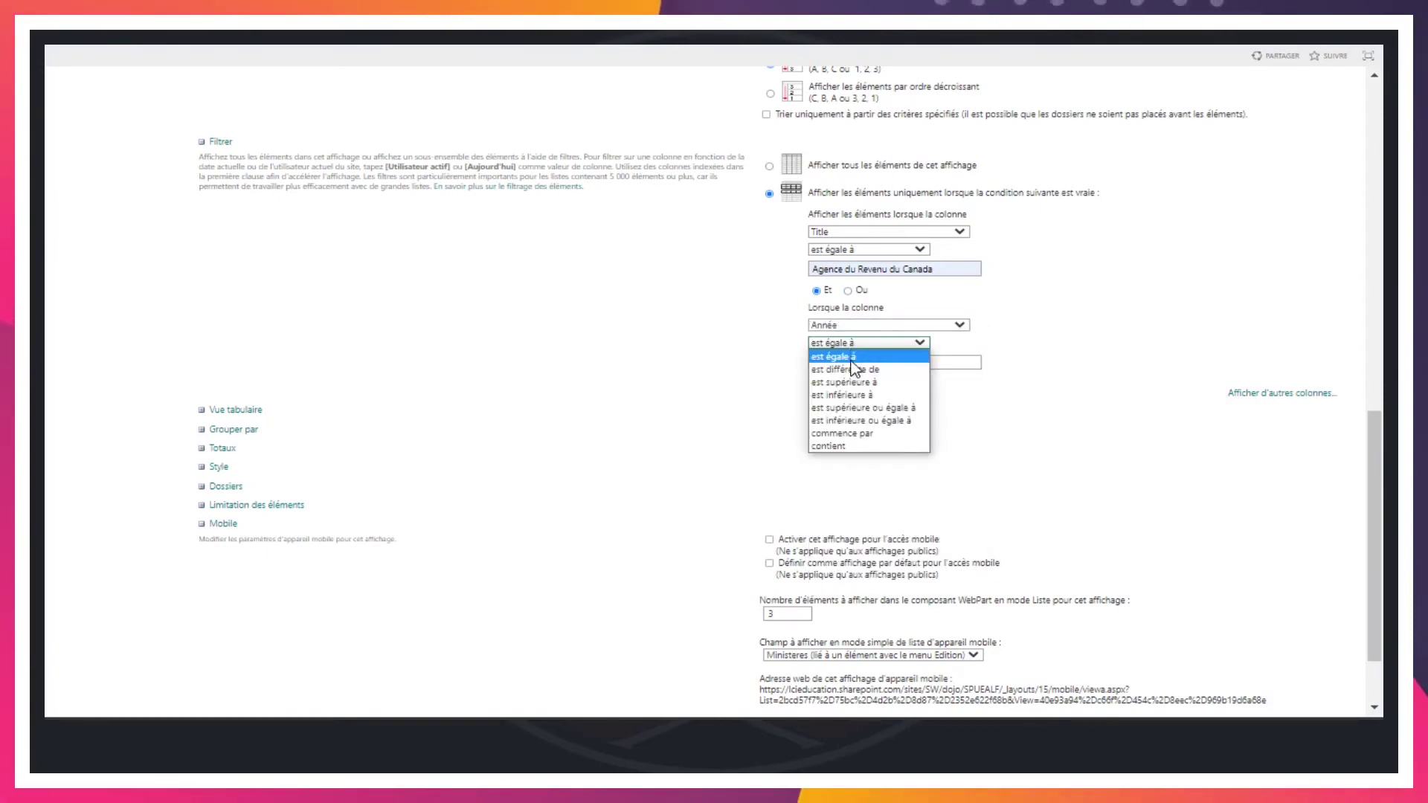
{"action": "left_click", "coordinate": [848, 370]}
{"action": "left_click", "coordinate": [847, 362]}
{"action": "type", "text": "2021"}
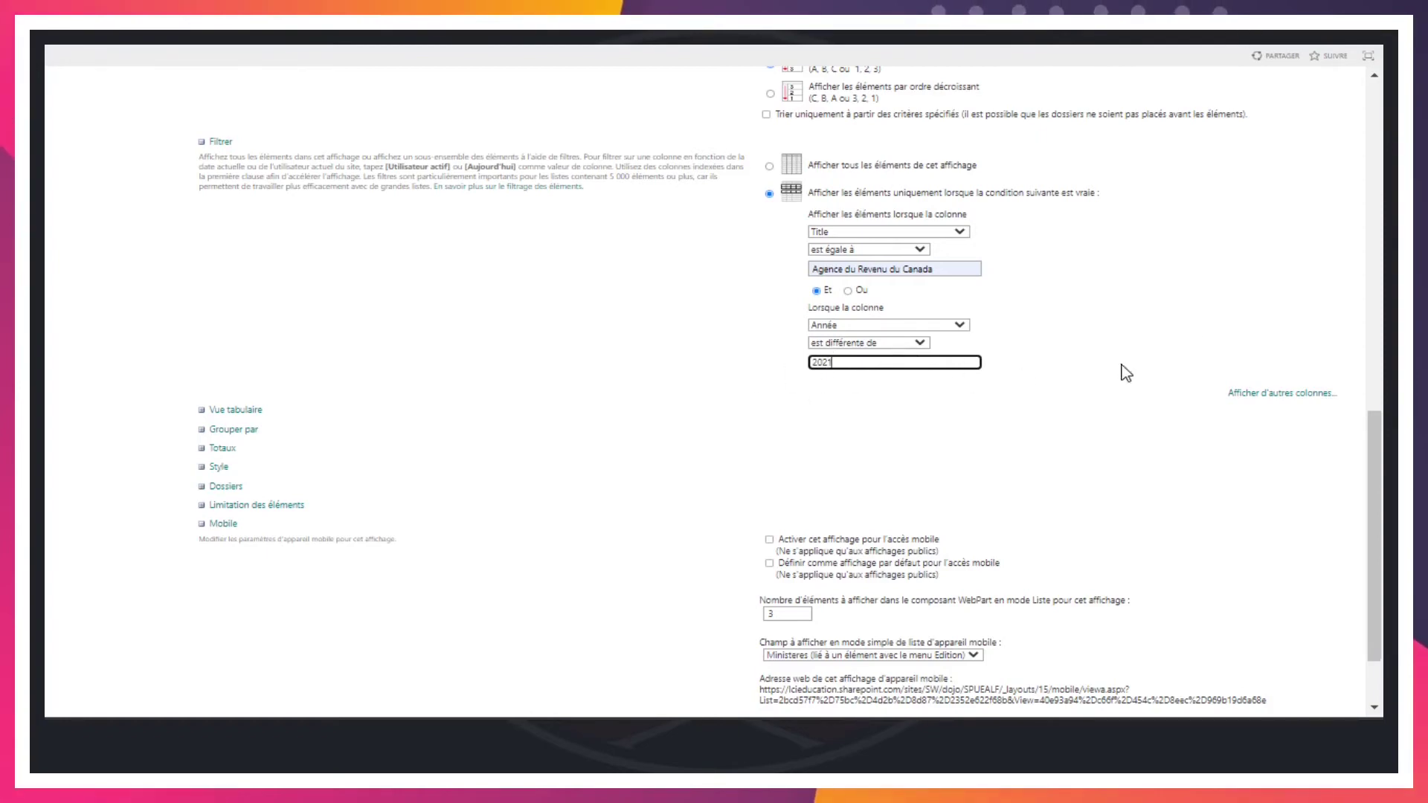
{"action": "scroll", "coordinate": [1192, 322], "scroll_direction": "up", "scroll_amount": 15}
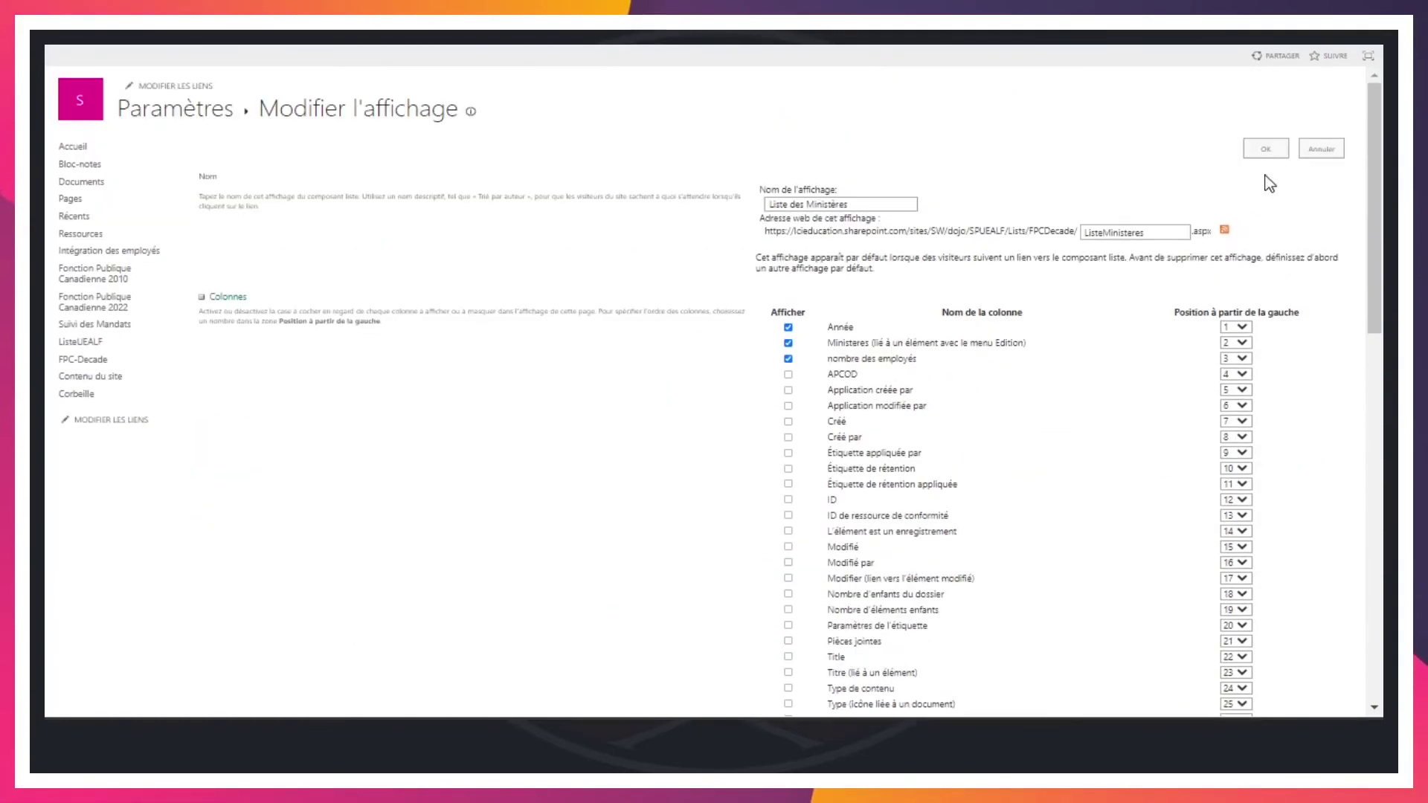
{"action": "left_click", "coordinate": [1266, 150]}
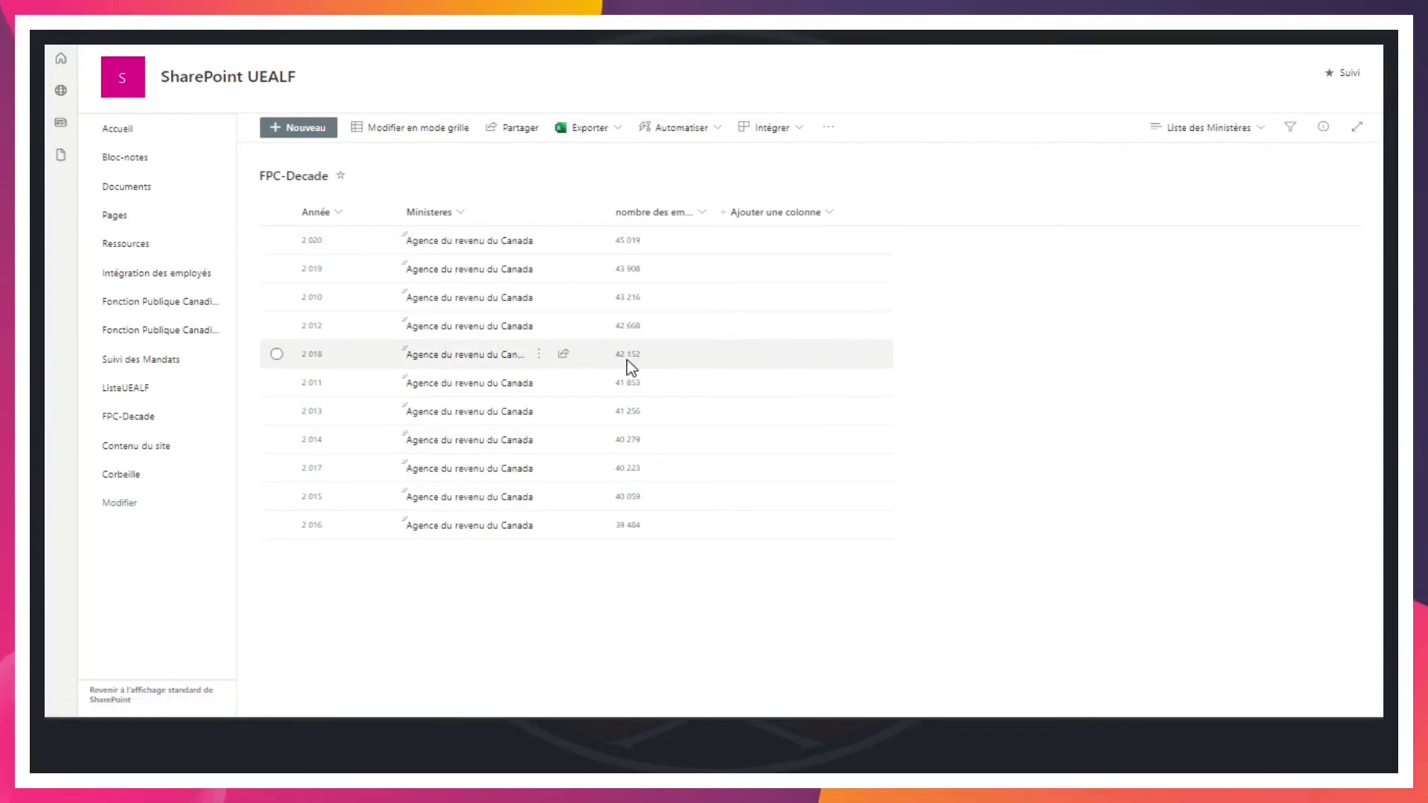
Reopen the current view's settings and show an additional condition row in the filter
{"action": "left_click", "coordinate": [1195, 128]}
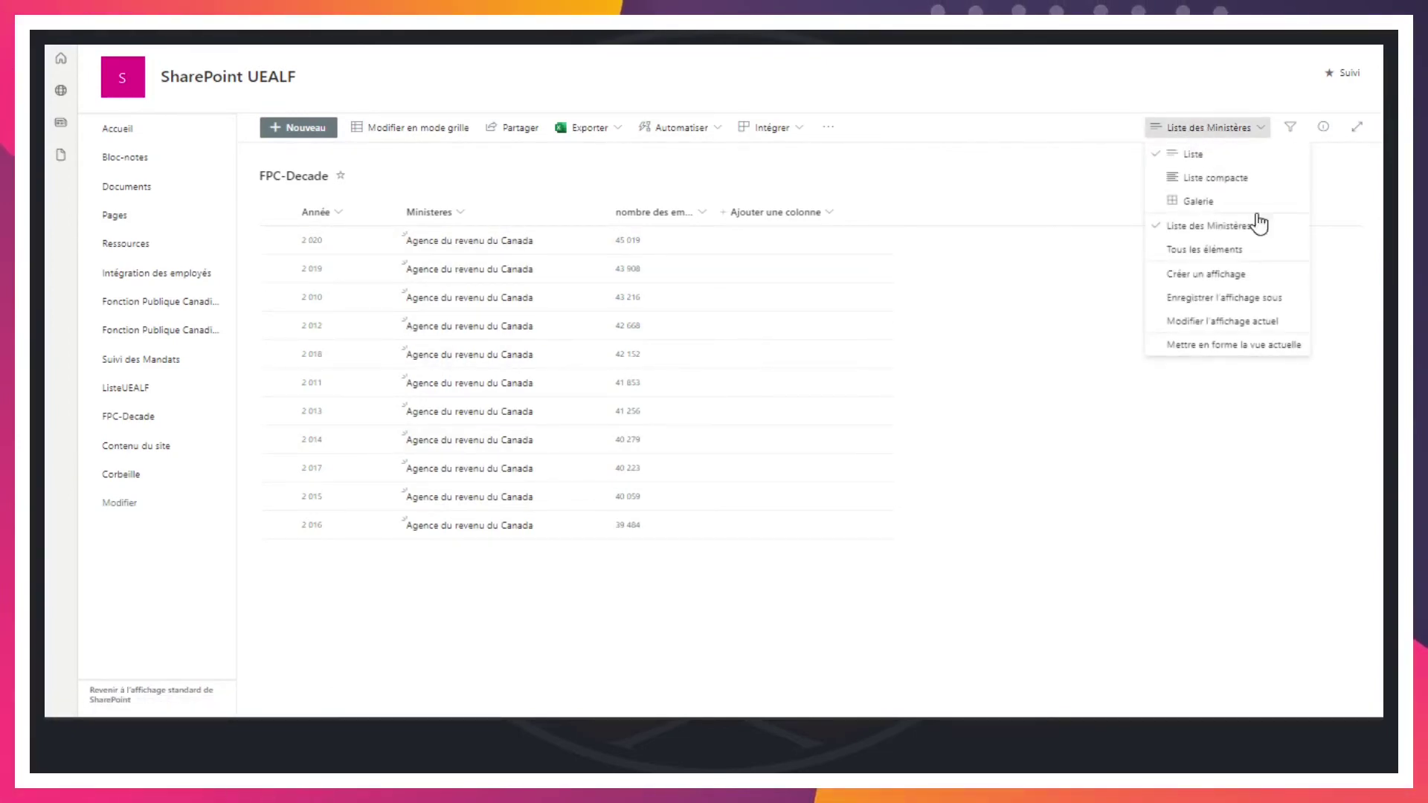
{"action": "left_click", "coordinate": [1213, 324]}
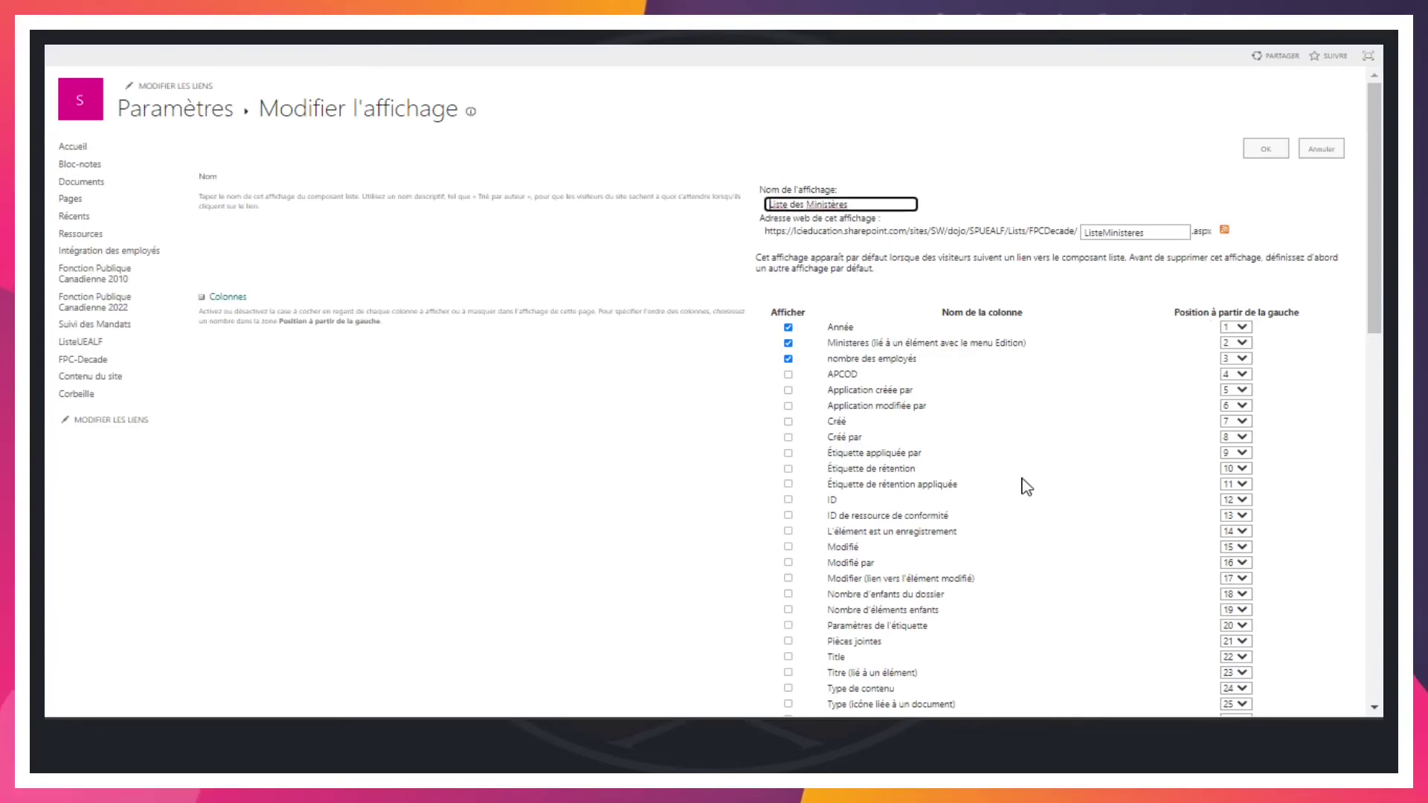
{"action": "scroll", "coordinate": [1026, 486], "scroll_direction": "down", "scroll_amount": 20}
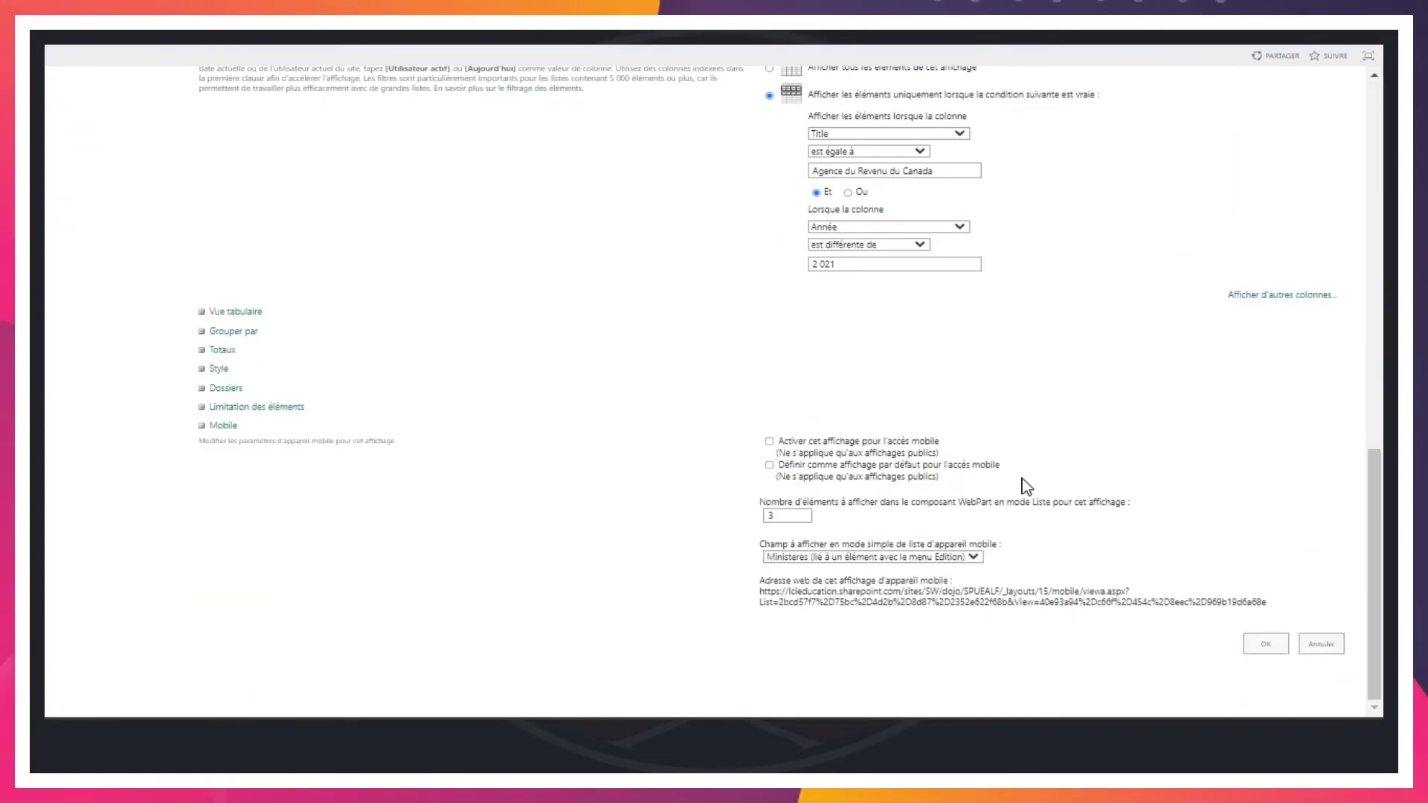
{"action": "scroll", "coordinate": [1026, 486], "scroll_direction": "up", "scroll_amount": 1}
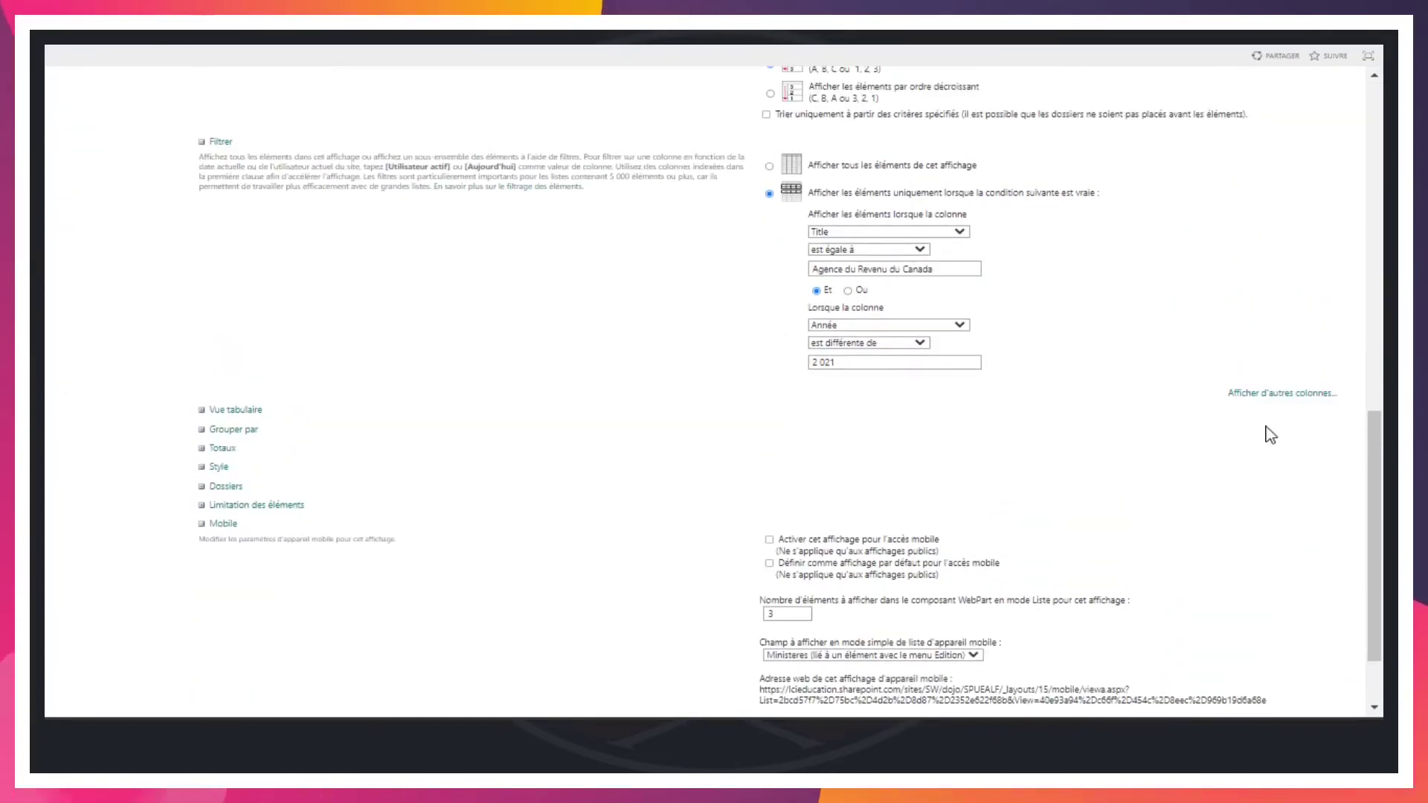
{"action": "left_click", "coordinate": [1286, 395]}
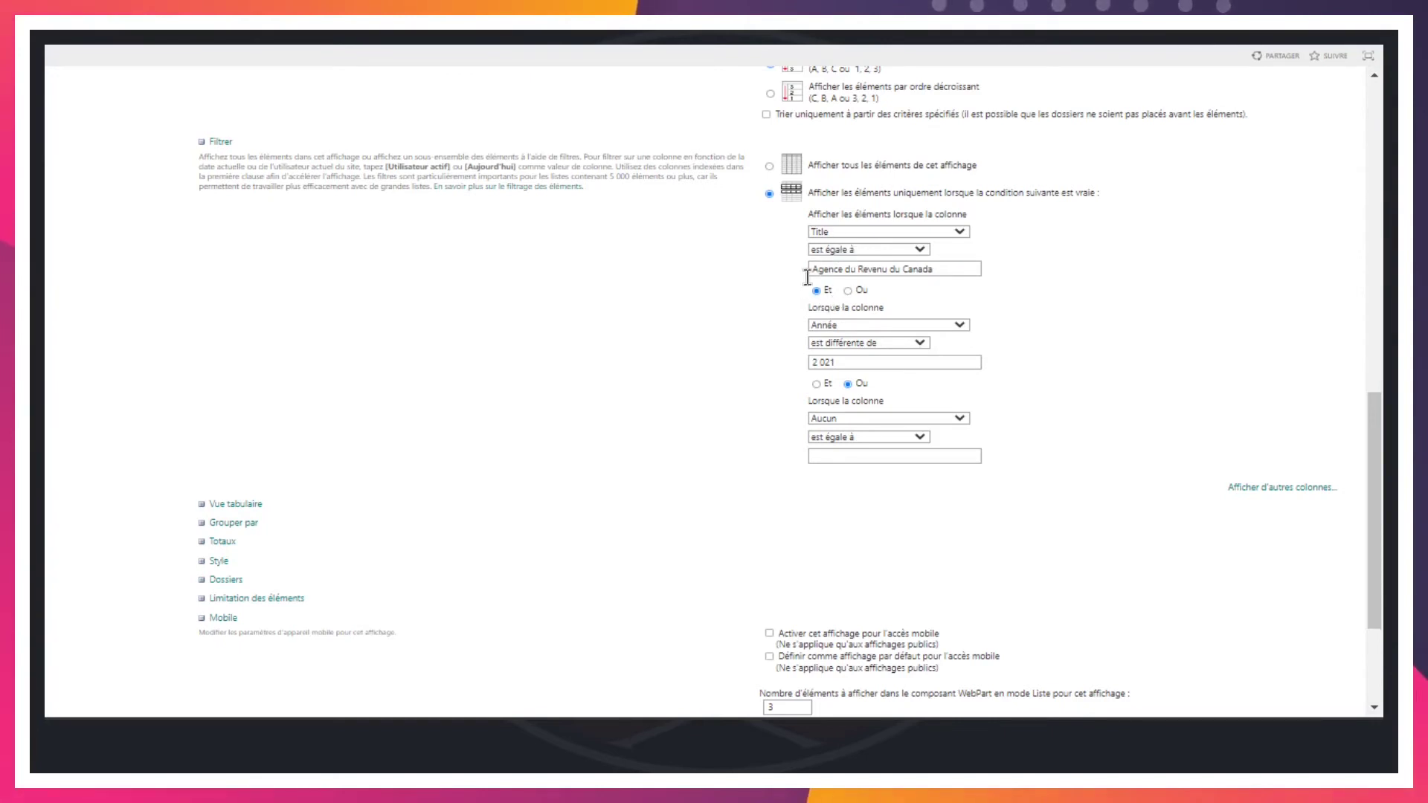
{"action": "left_click", "coordinate": [914, 269]}
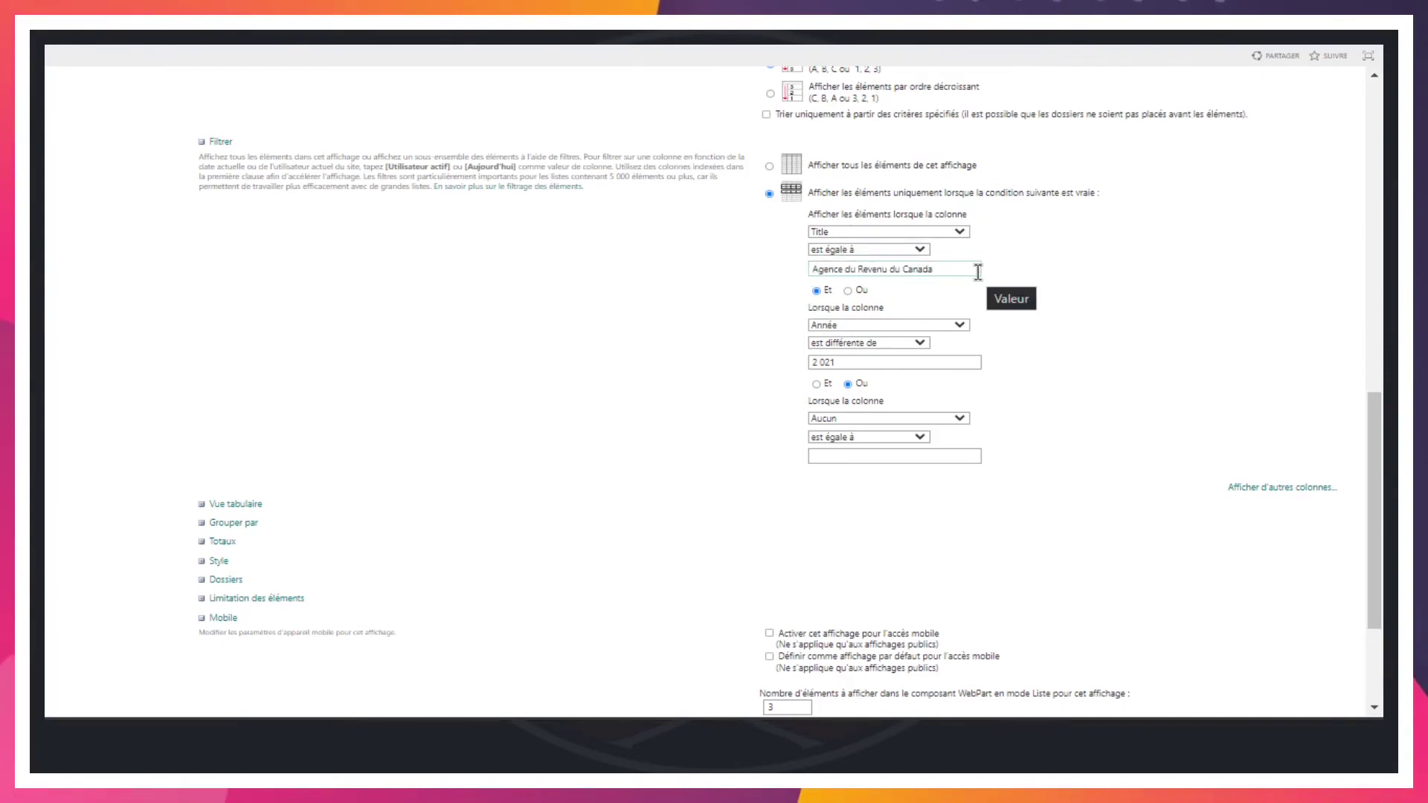
{"action": "left_click", "coordinate": [909, 251]}
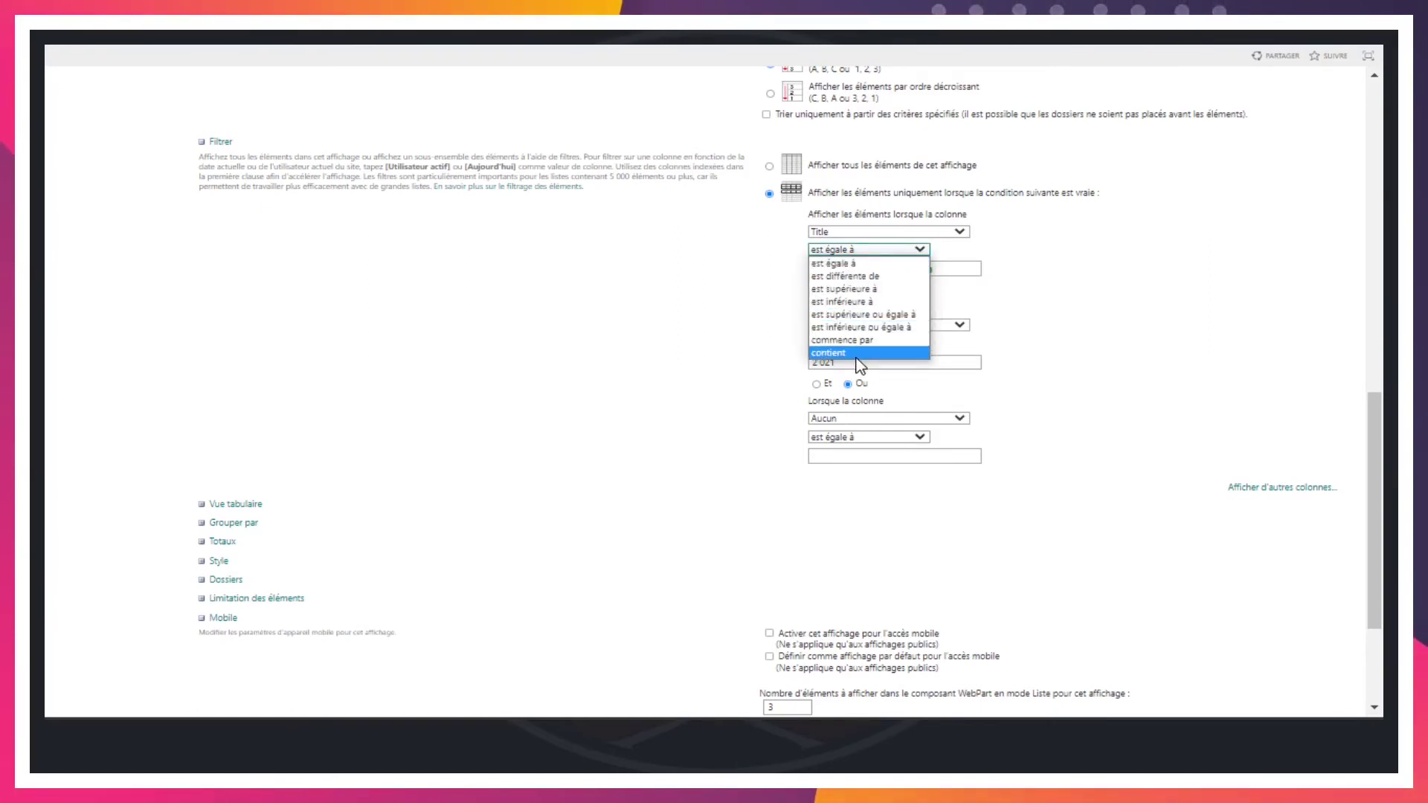
{"action": "left_click", "coordinate": [956, 270]}
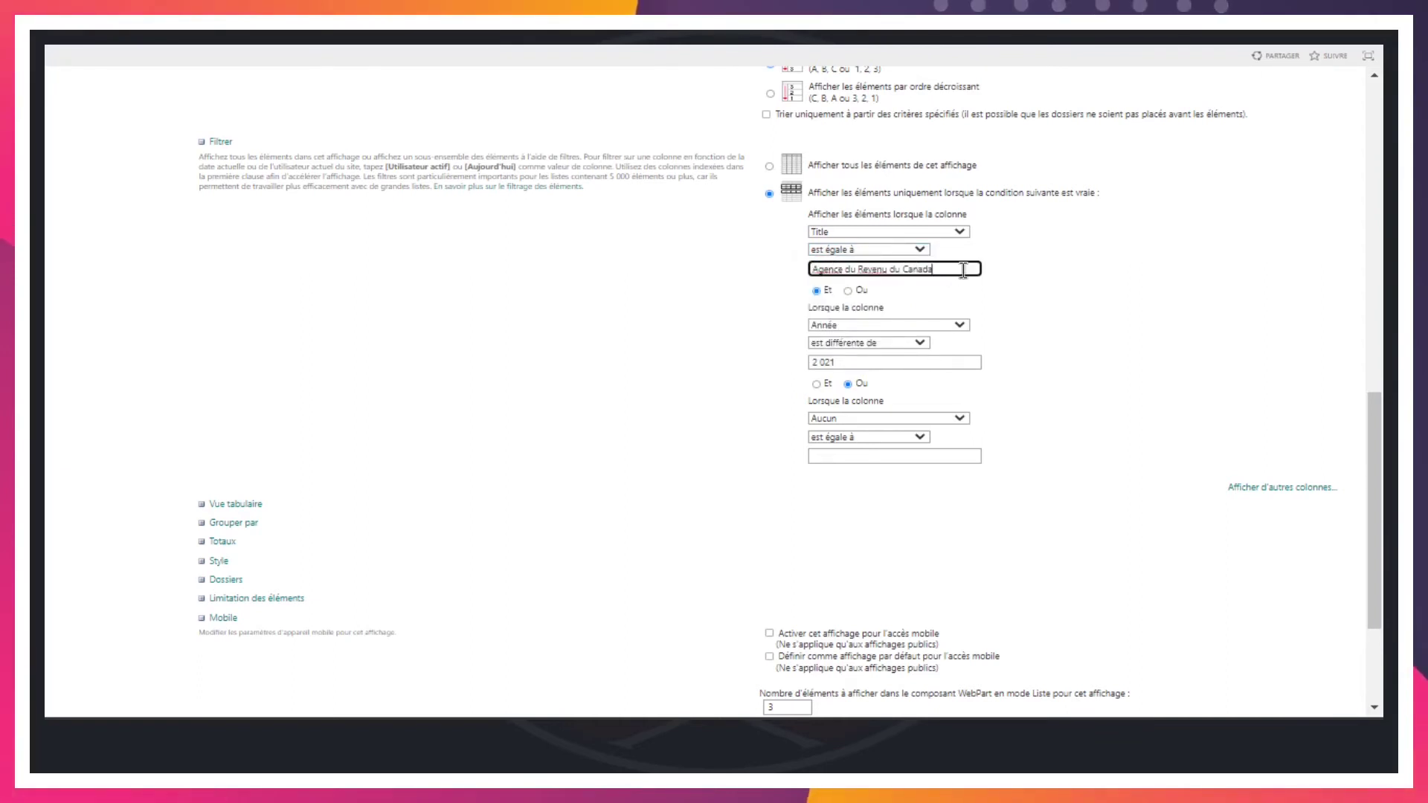
{"action": "type", "text": "associa"}
{"action": "key", "text": "BackSpace"}
{"action": "key", "text": "BackSpace"}
{"action": "key", "text": "BackSpace"}
{"action": "key", "text": "BackSpace"}
{"action": "key", "text": "BackSpace"}
{"action": "key", "text": "BackSpace"}
{"action": "key", "text": "BackSpace"}
{"action": "key", "text": "BackSpace"}
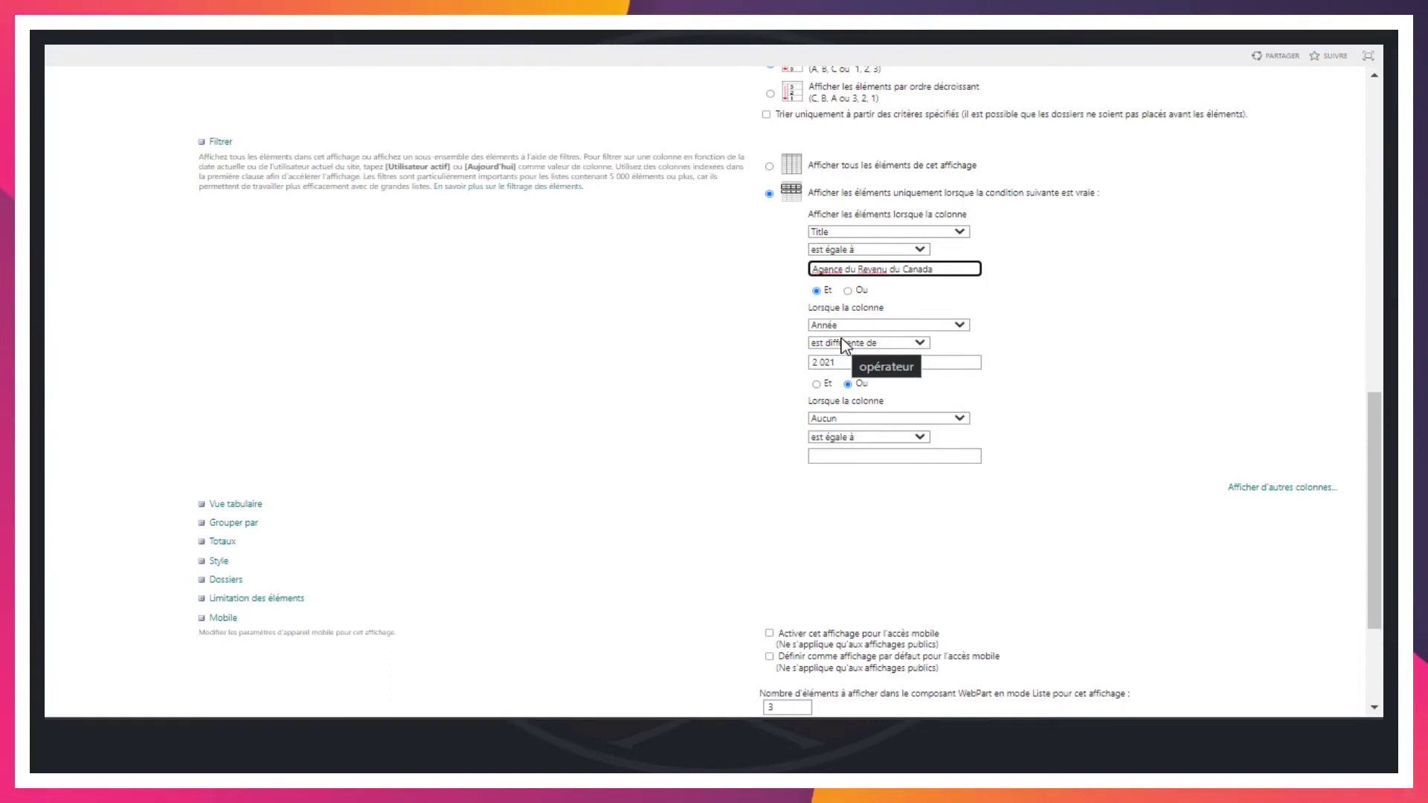
Join the Title and Année filter conditions with Ou instead of Et and save the view
{"action": "left_click", "coordinate": [848, 298]}
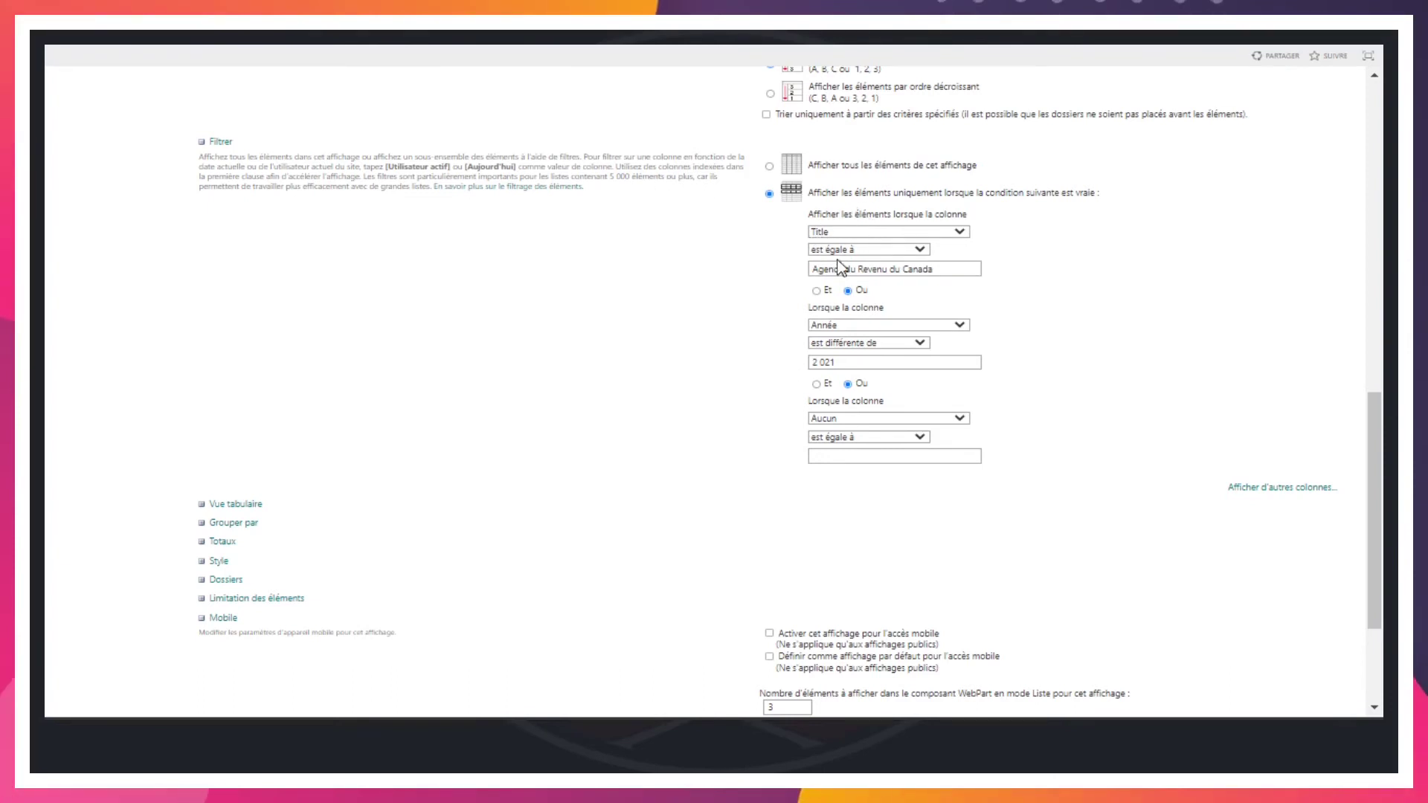
{"action": "left_click", "coordinate": [812, 269]}
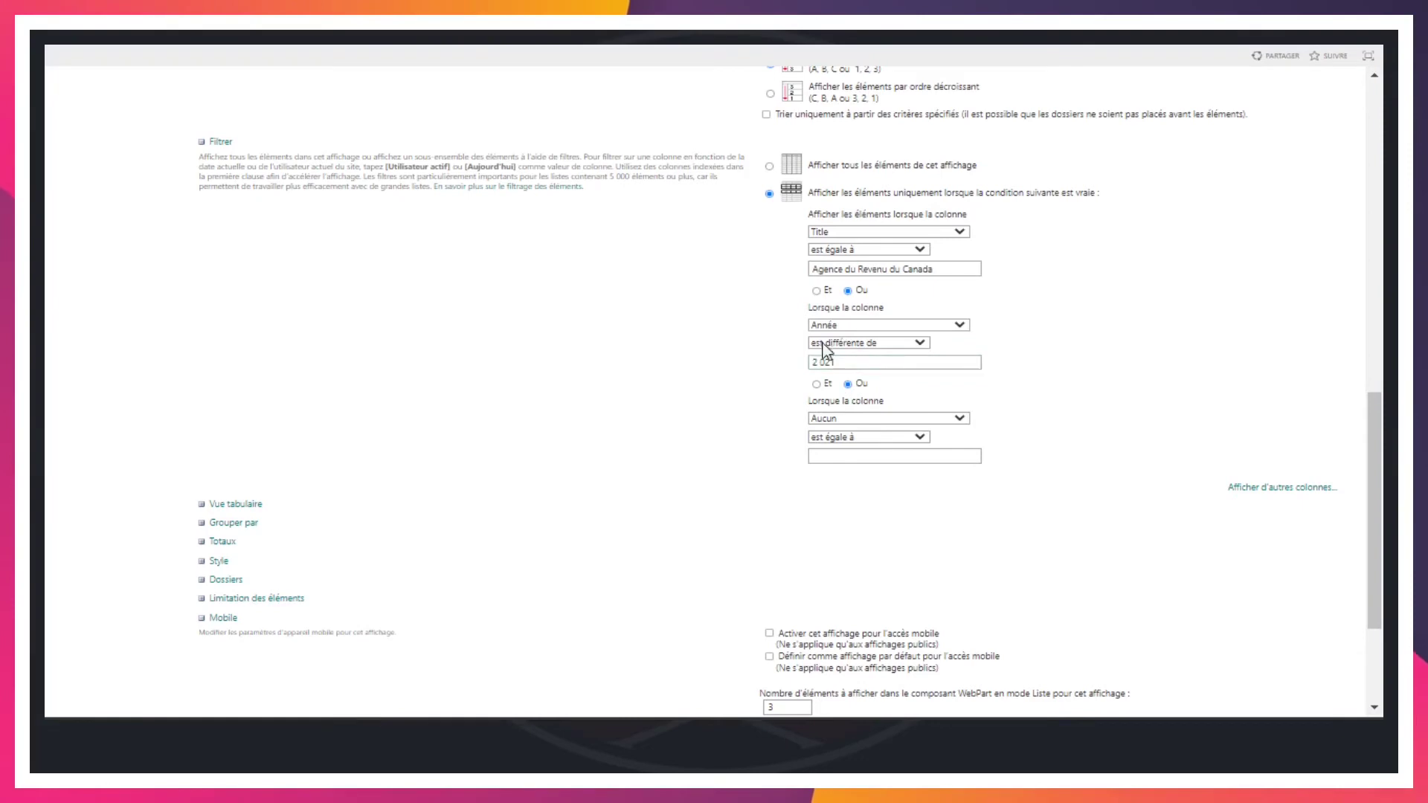
{"action": "scroll", "coordinate": [907, 351], "scroll_direction": "up", "scroll_amount": 15}
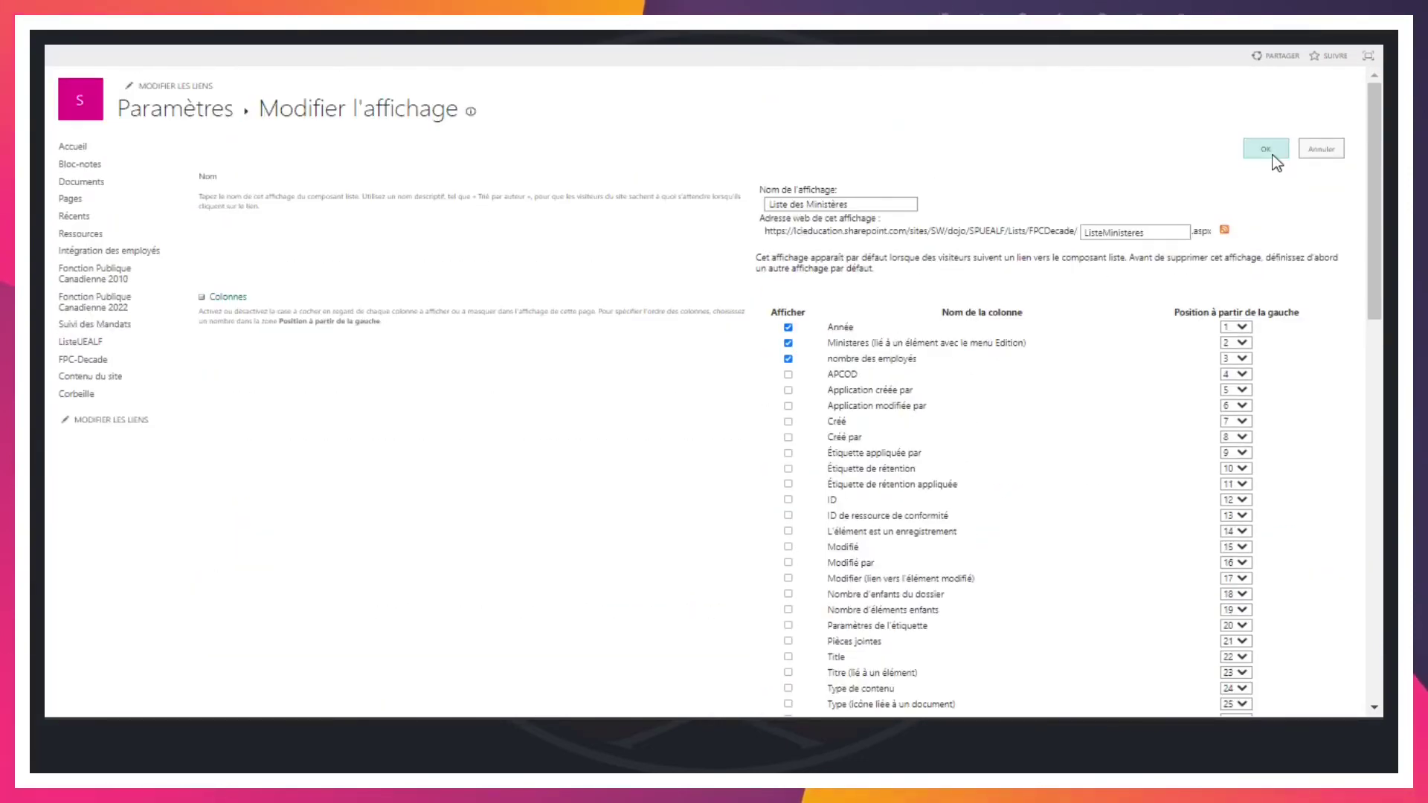
{"action": "left_click", "coordinate": [1265, 149]}
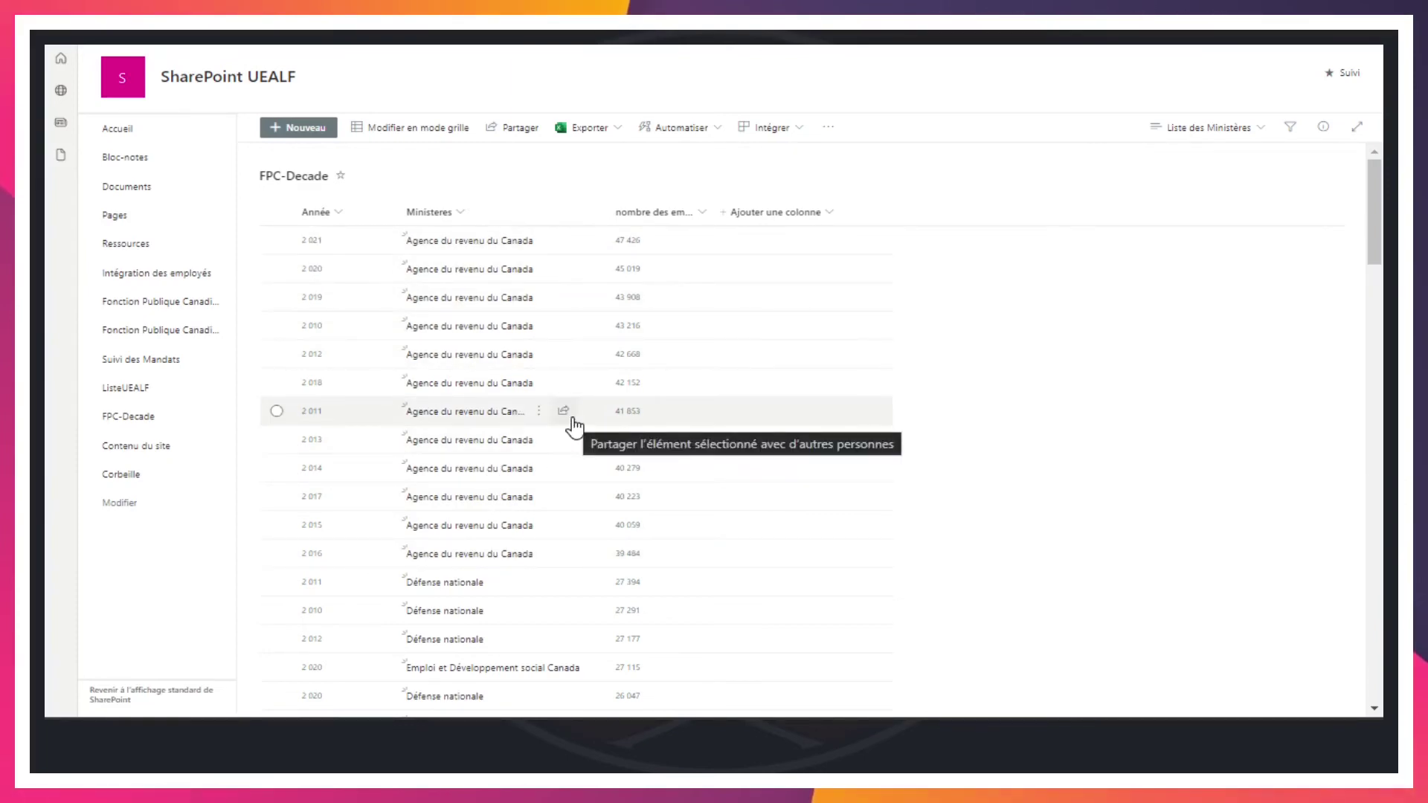
Review the filtered list, reopen the current view's settings, and expand the Vue tabulaire section with individual item checkboxes left allowed
{"action": "scroll", "coordinate": [570, 436], "scroll_direction": "down", "scroll_amount": 3}
{"action": "scroll", "coordinate": [573, 427], "scroll_direction": "down", "scroll_amount": 5}
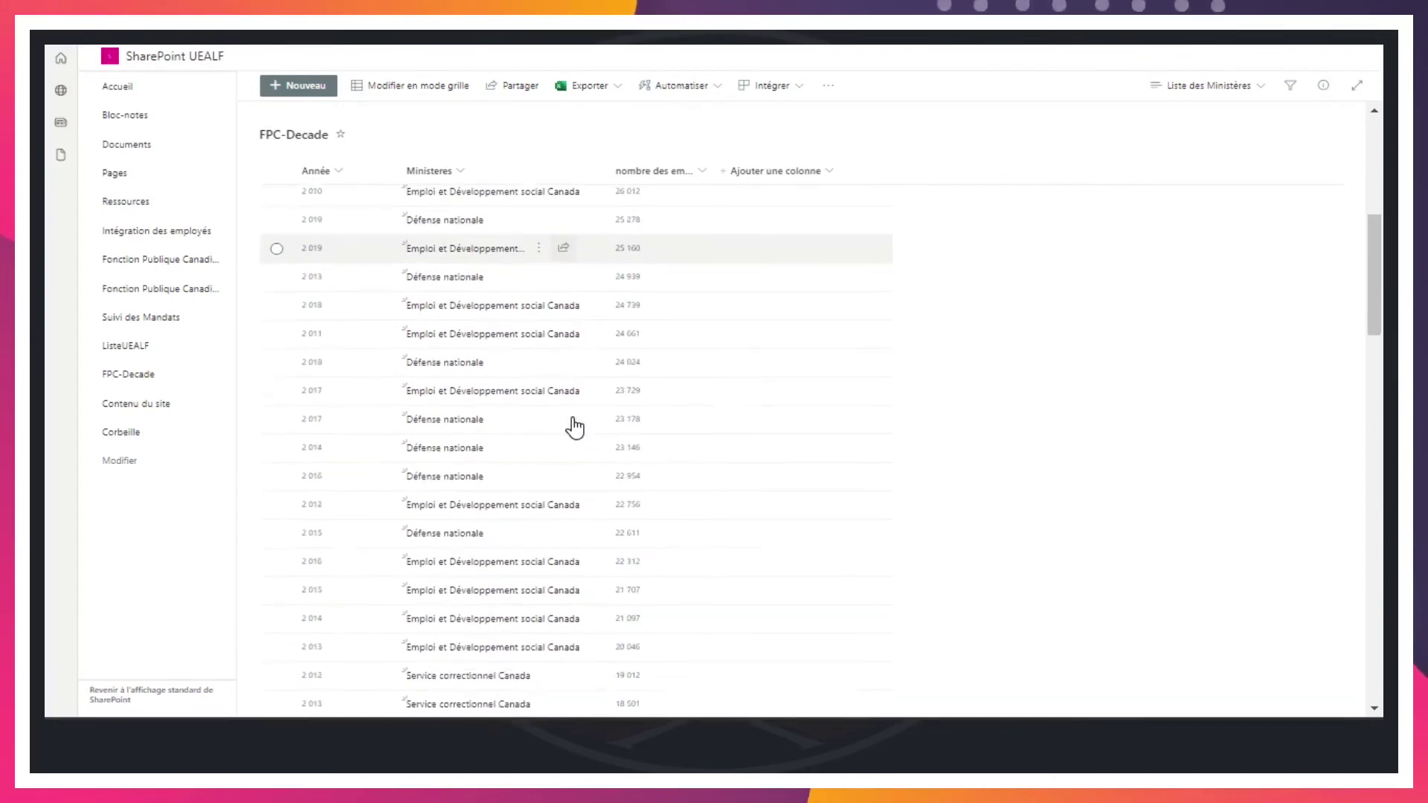
{"action": "scroll", "coordinate": [334, 357], "scroll_direction": "down", "scroll_amount": 6}
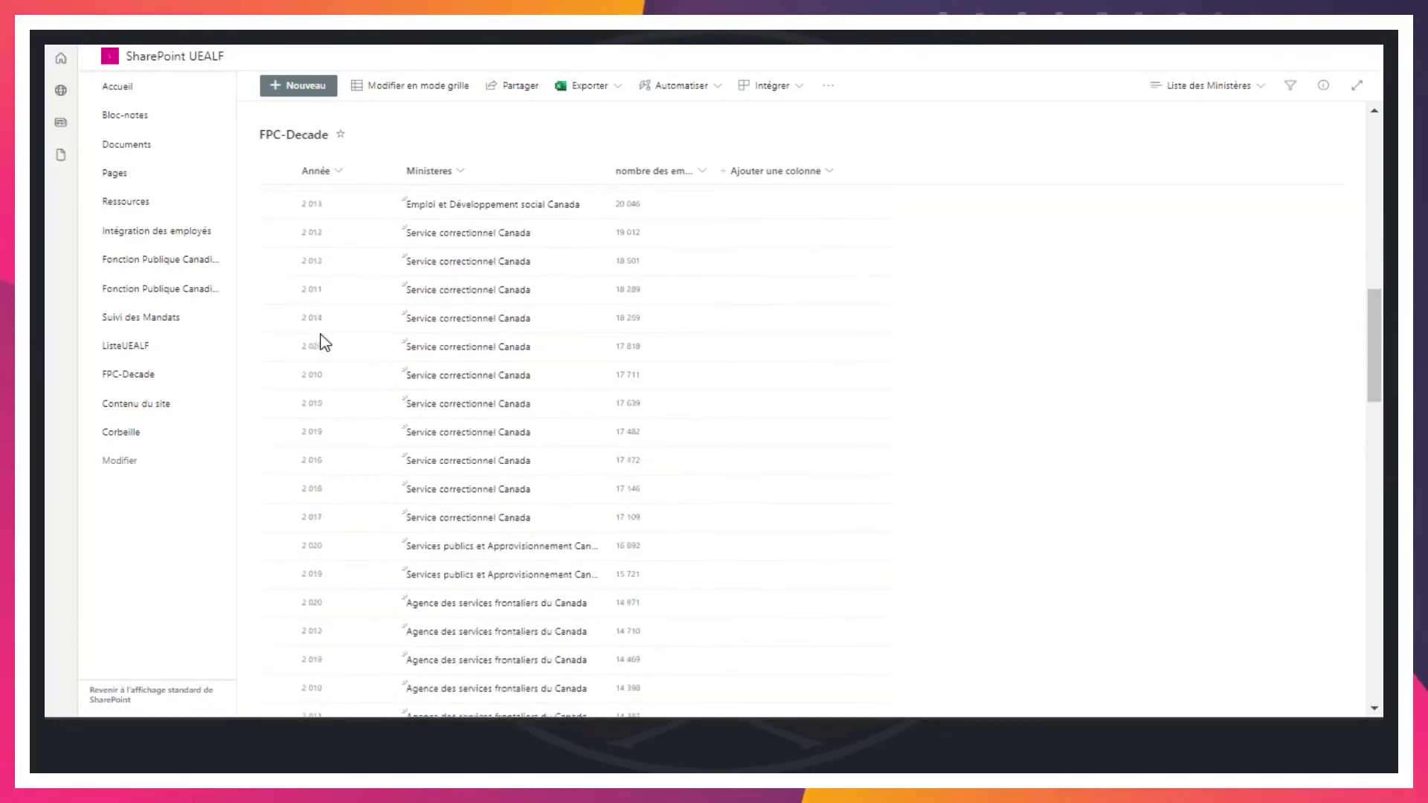
{"action": "scroll", "coordinate": [327, 349], "scroll_direction": "down", "scroll_amount": 4}
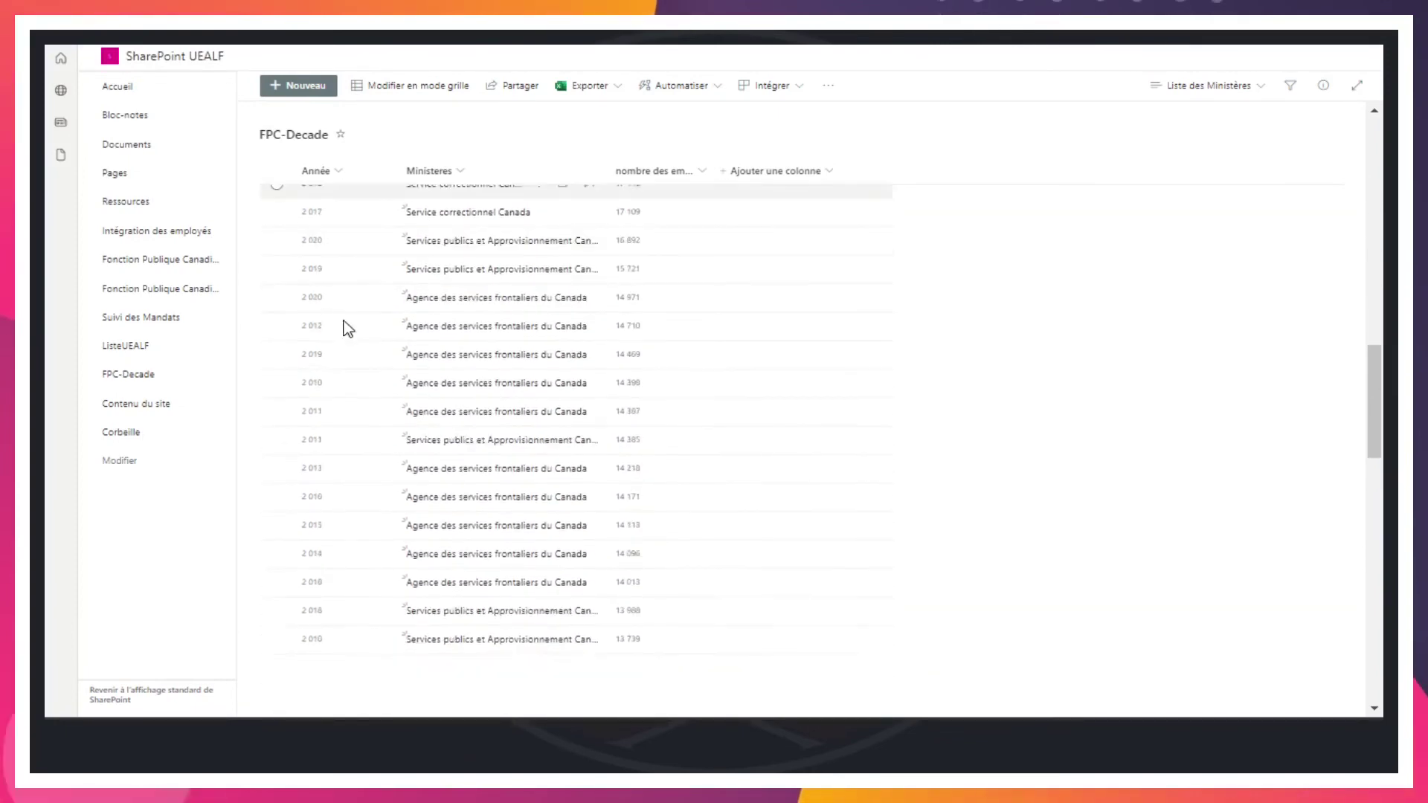
{"action": "scroll", "coordinate": [461, 416], "scroll_direction": "down", "scroll_amount": 3}
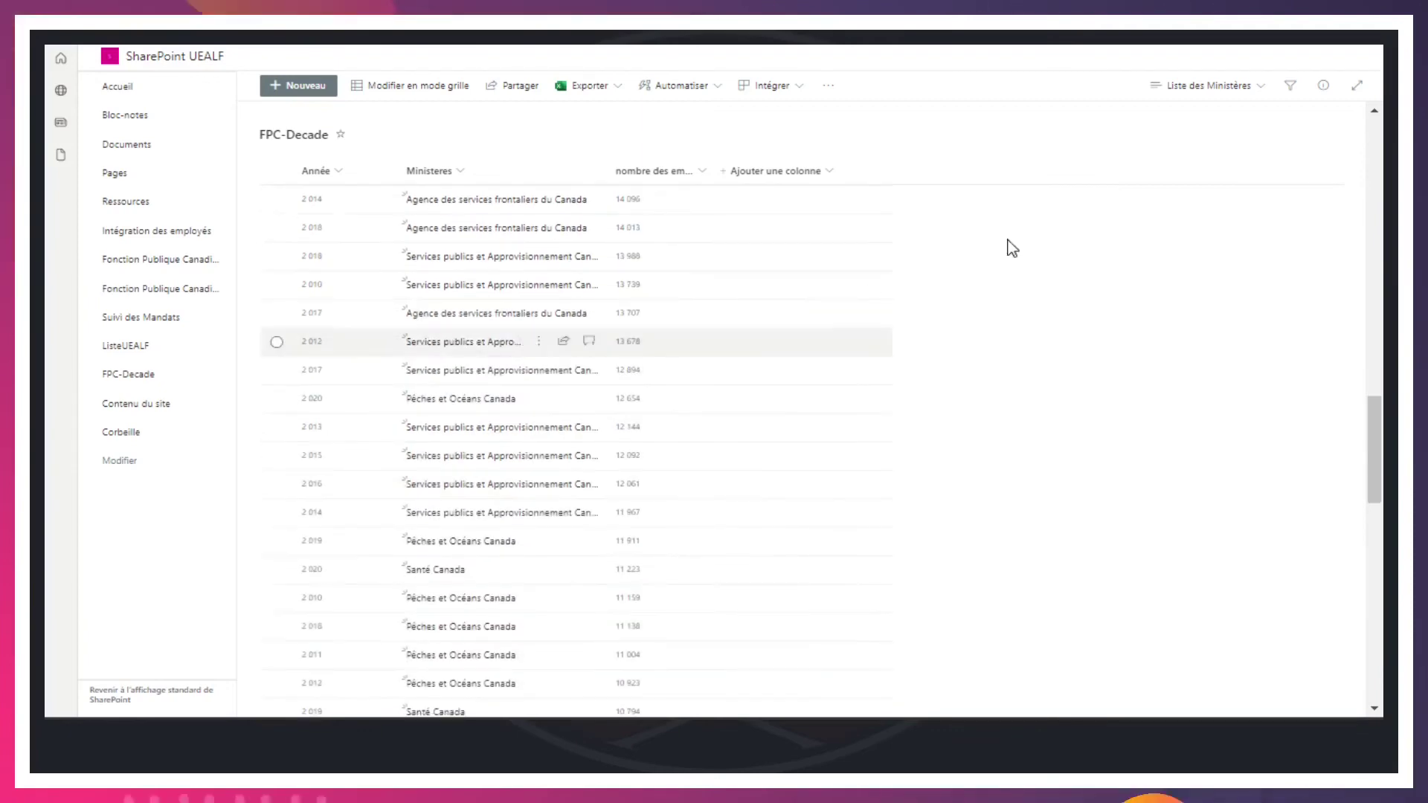
{"action": "left_click", "coordinate": [1200, 97]}
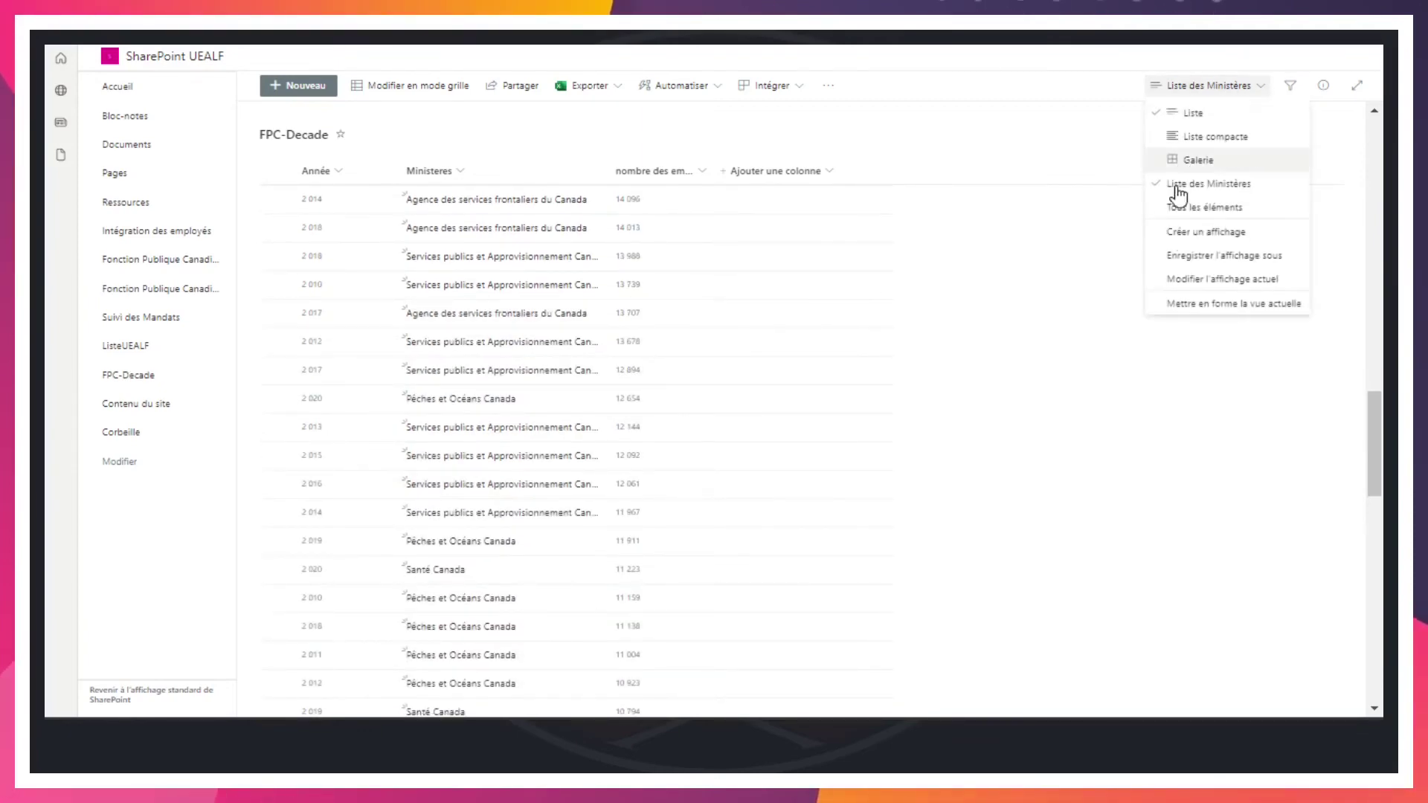
{"action": "left_click", "coordinate": [1215, 283]}
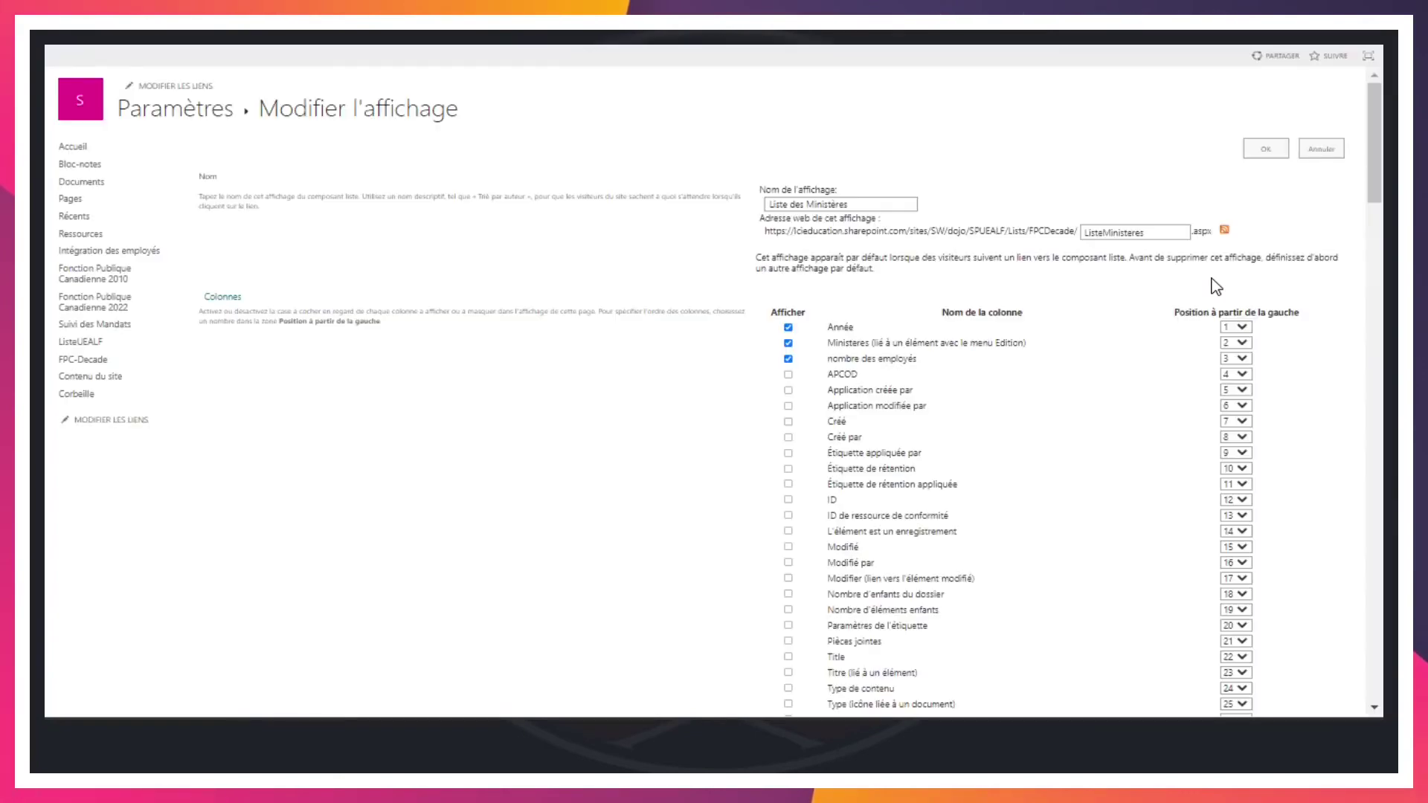
{"action": "scroll", "coordinate": [986, 373], "scroll_direction": "down", "scroll_amount": 15}
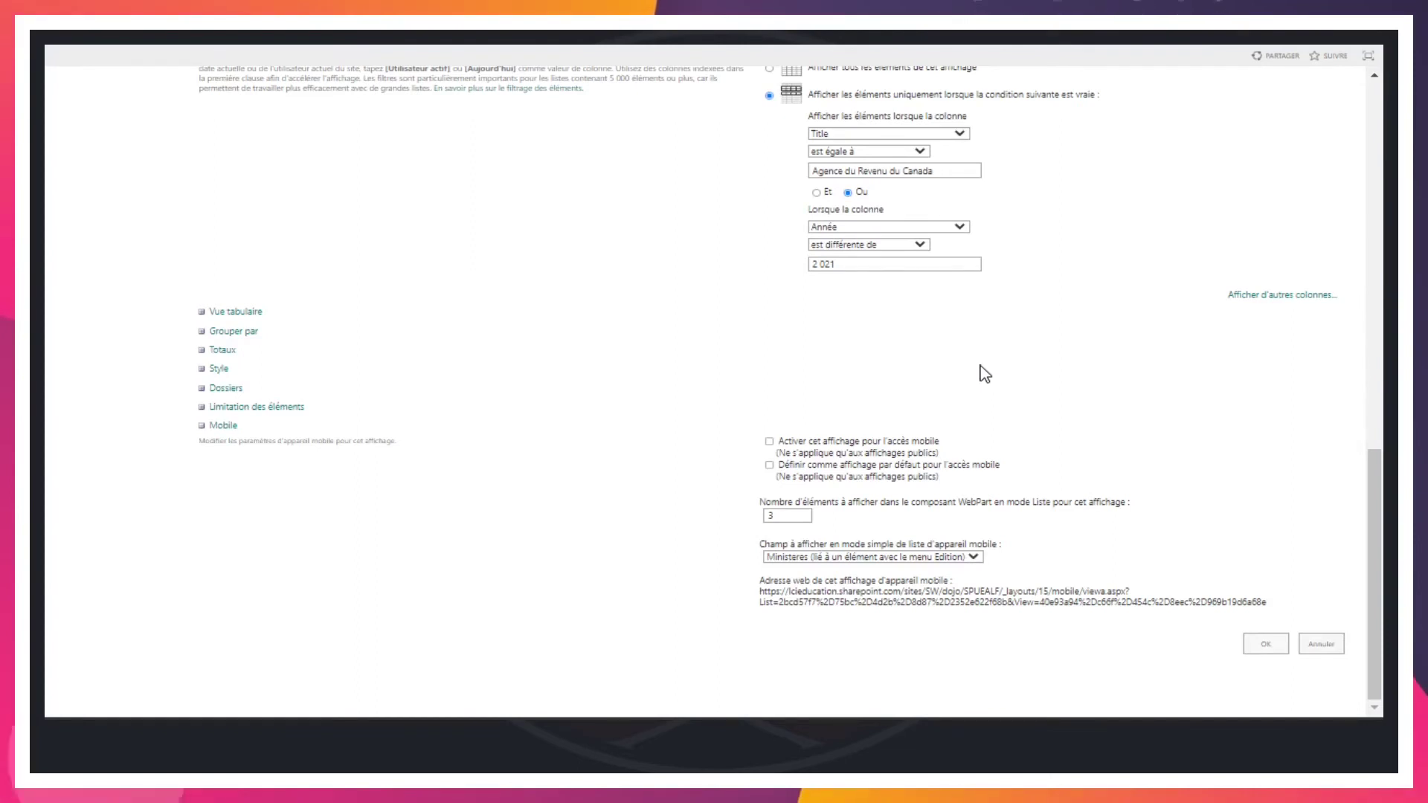
{"action": "left_click", "coordinate": [240, 316]}
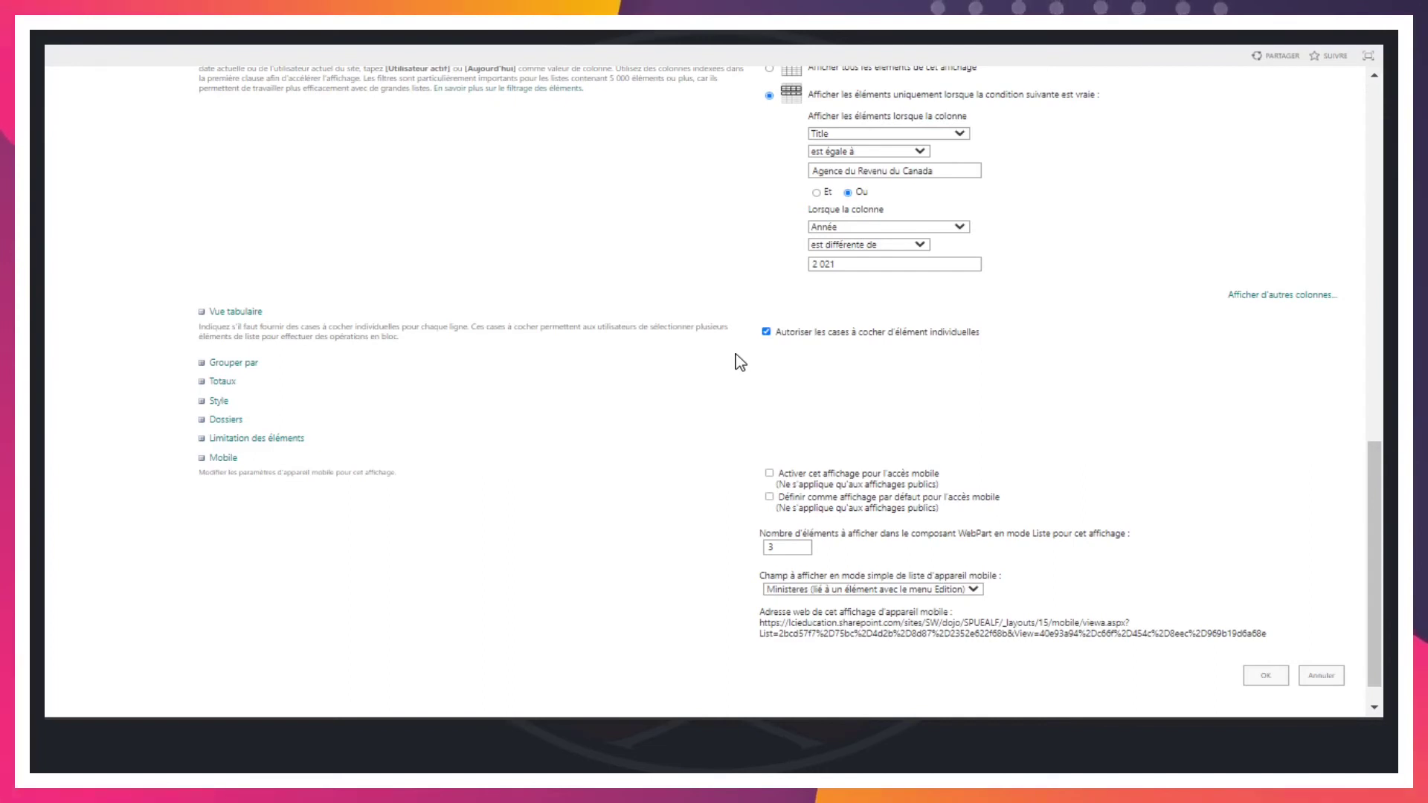
{"action": "left_click", "coordinate": [765, 331]}
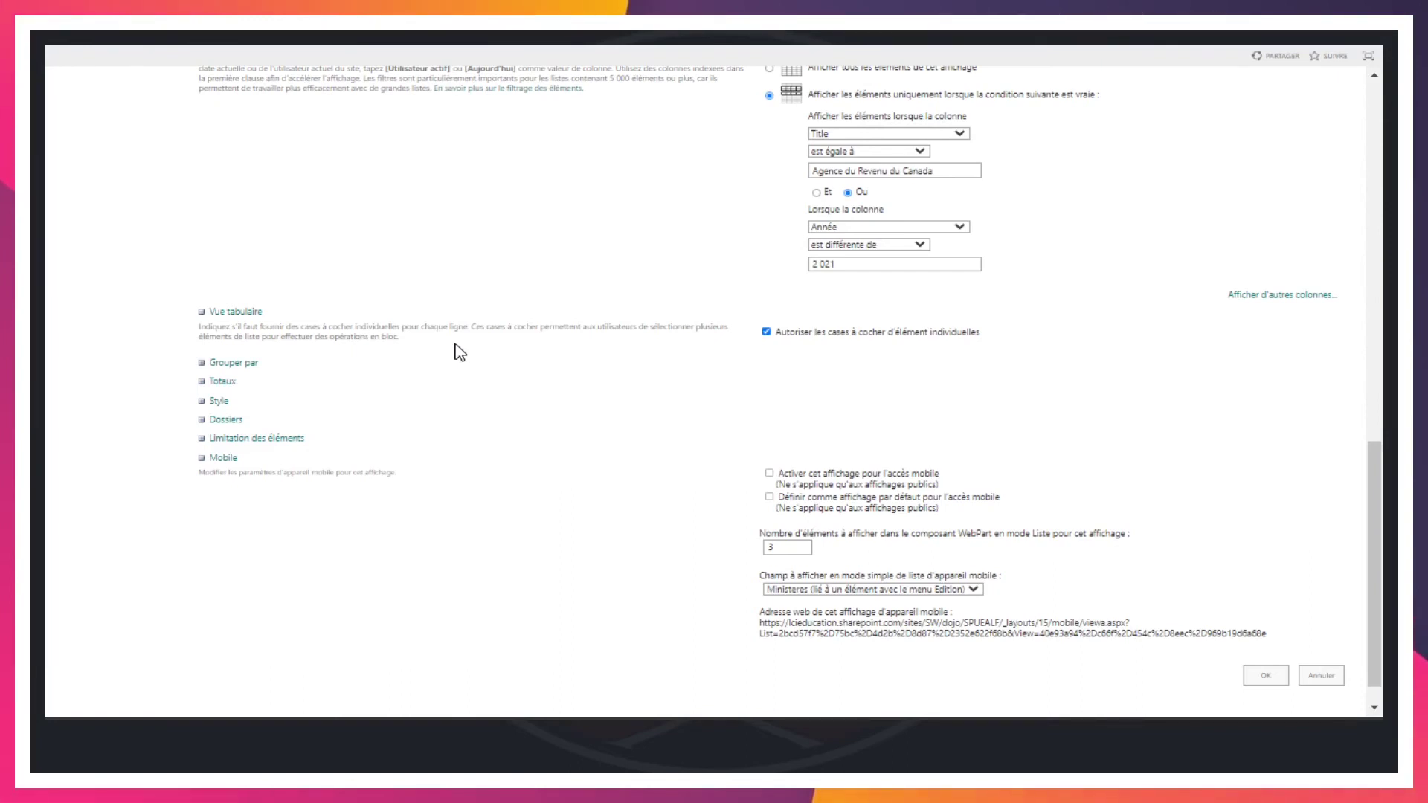
{"action": "left_click", "coordinate": [202, 312]}
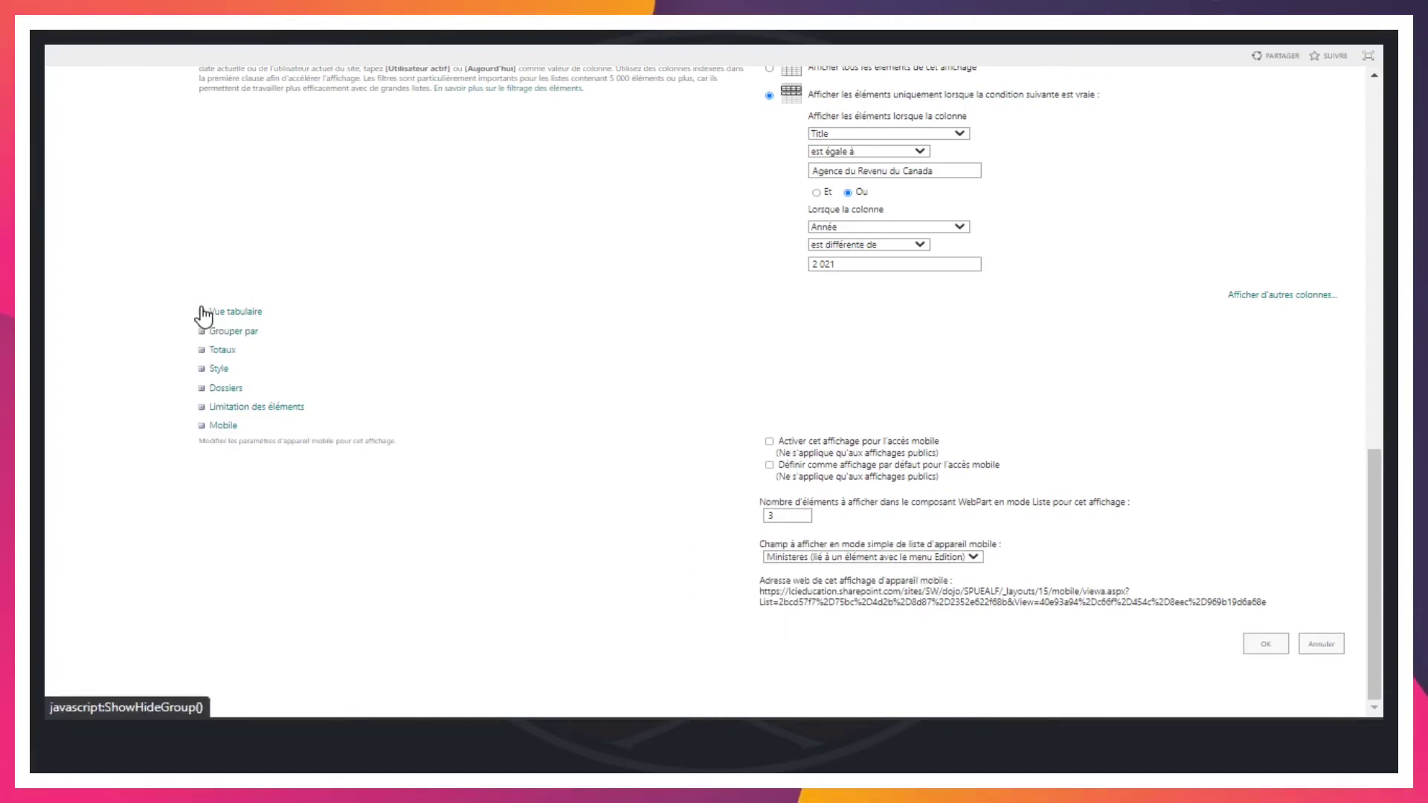
{"action": "left_click", "coordinate": [202, 312]}
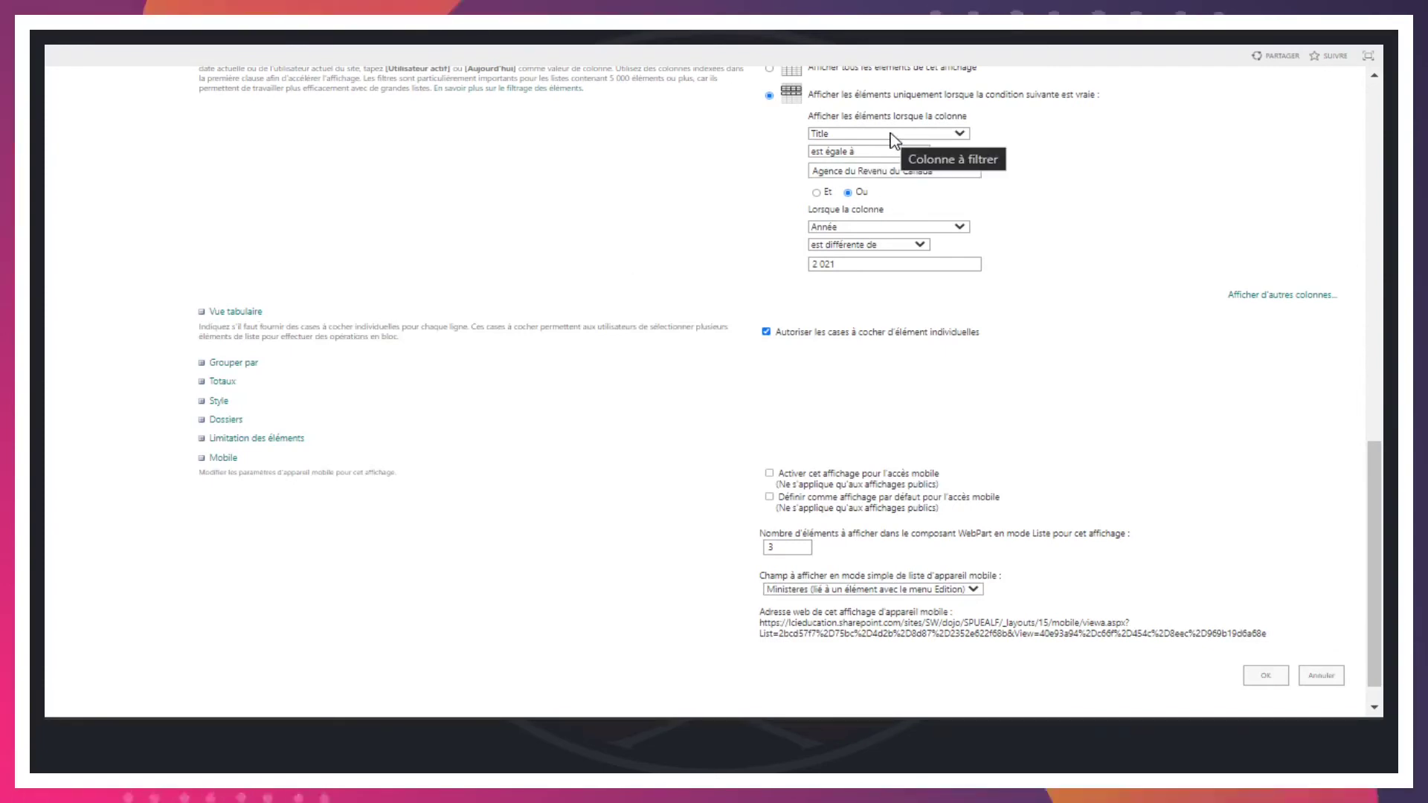
Set the column of both filter conditions to Aucun
{"action": "left_click", "coordinate": [857, 227]}
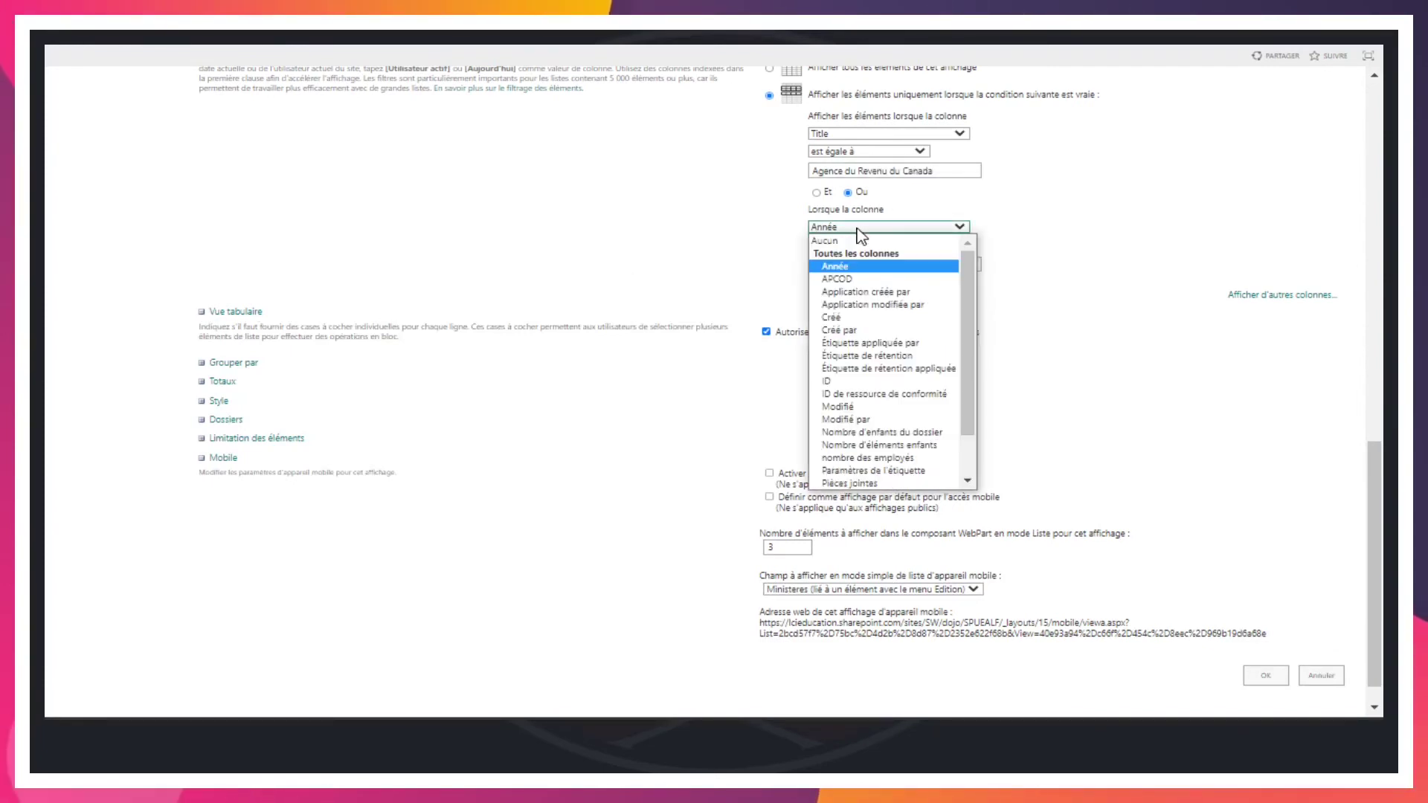
{"action": "left_click", "coordinate": [1025, 214]}
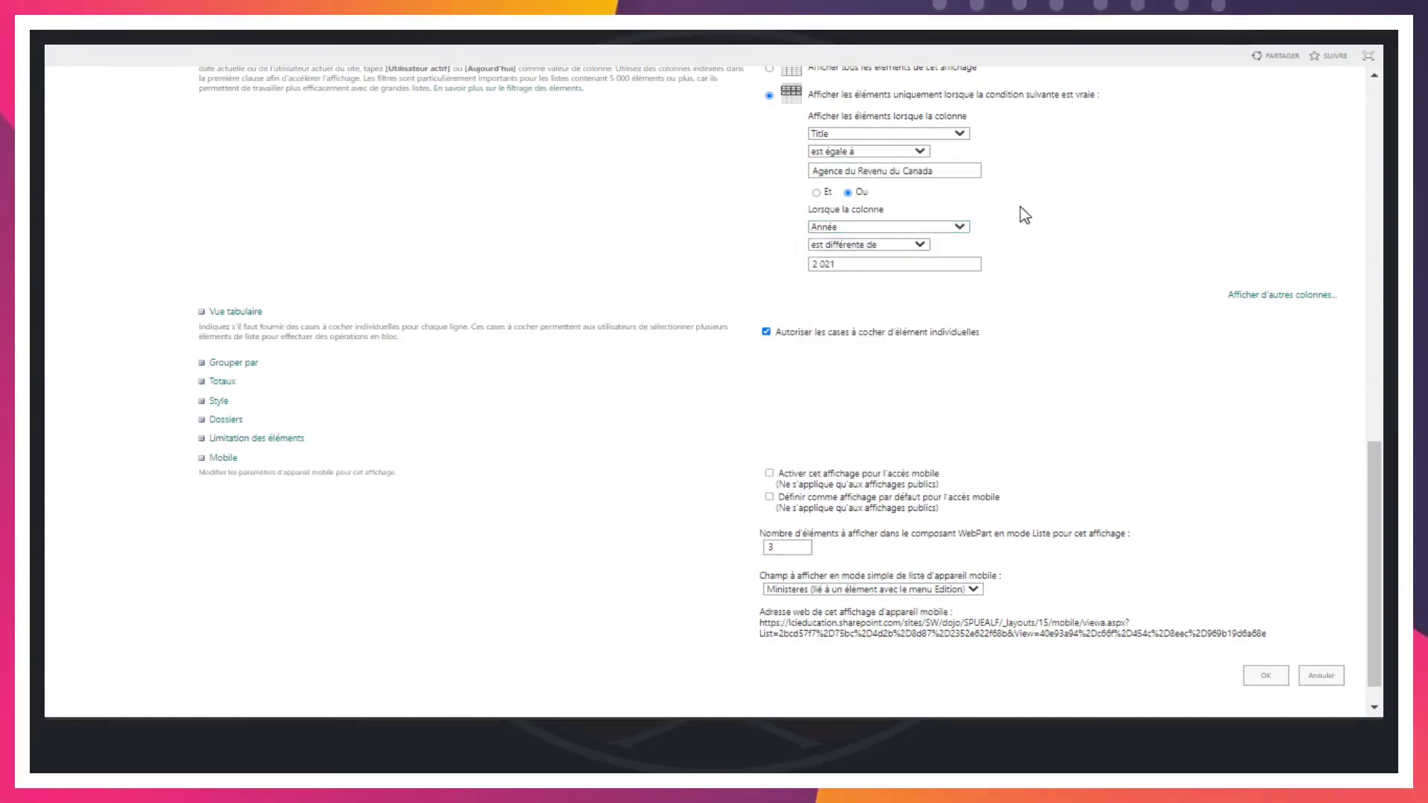
{"action": "left_click", "coordinate": [902, 228]}
{"action": "left_click", "coordinate": [855, 241]}
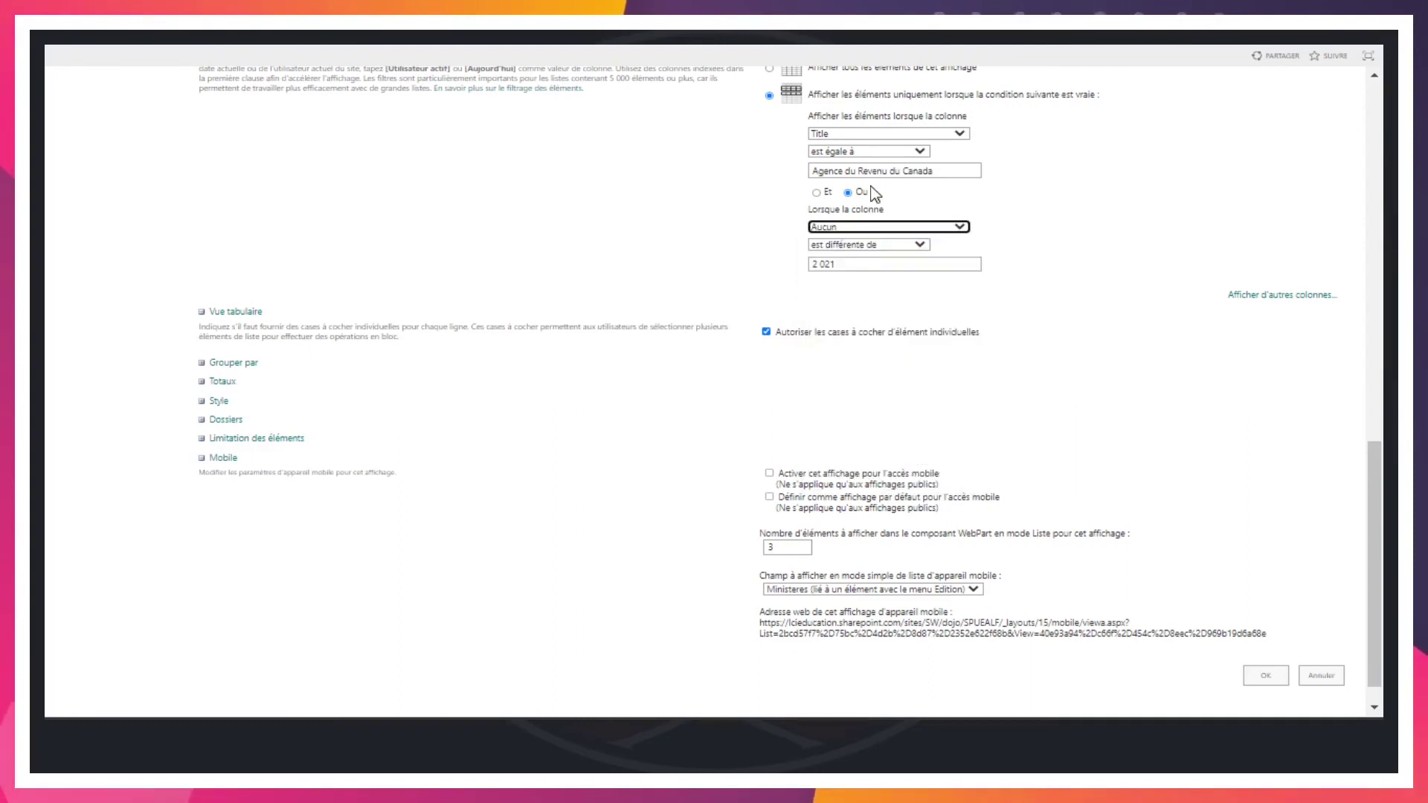
{"action": "left_click", "coordinate": [885, 134]}
{"action": "left_click", "coordinate": [872, 148]}
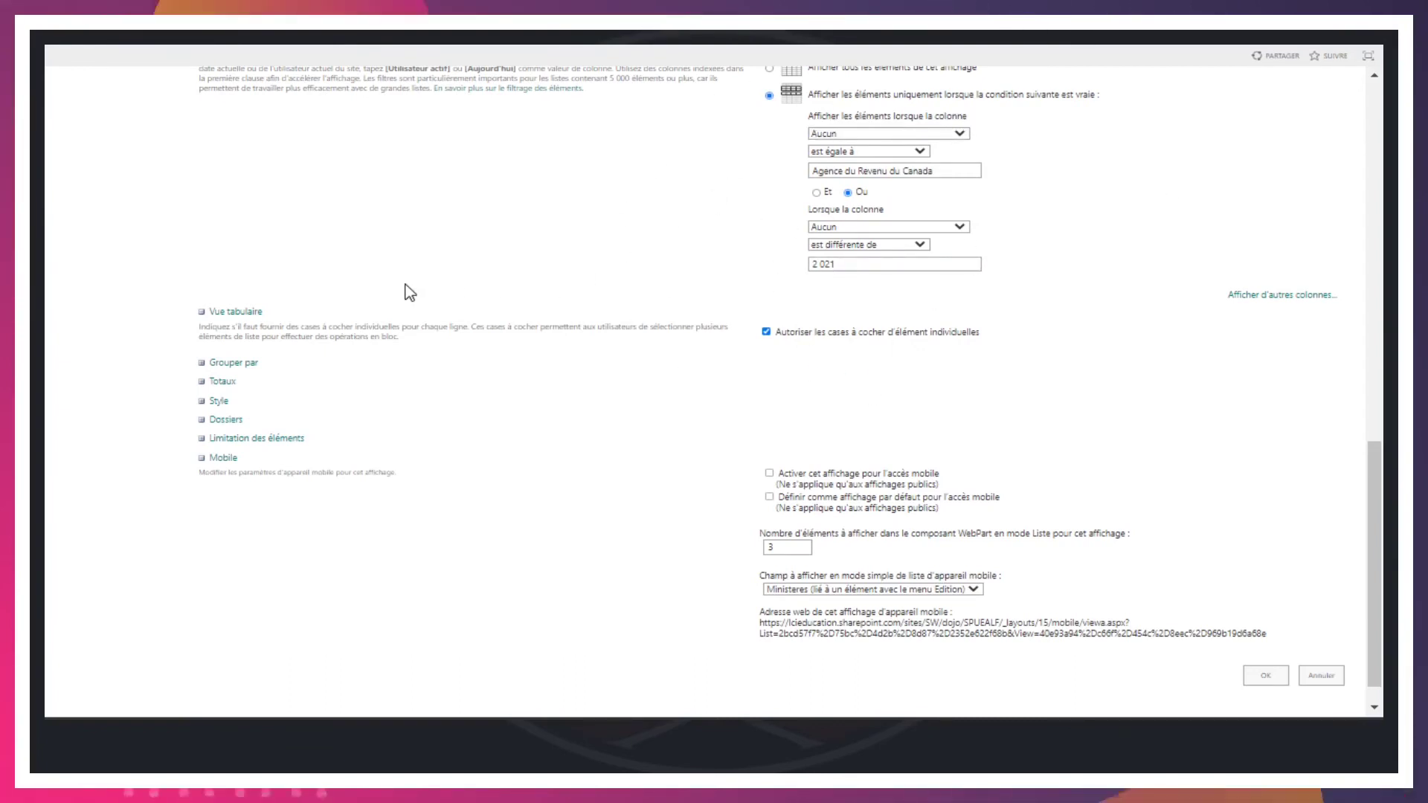
Group the view first by the Title column in ascending order and save the view
{"action": "left_click", "coordinate": [205, 363]}
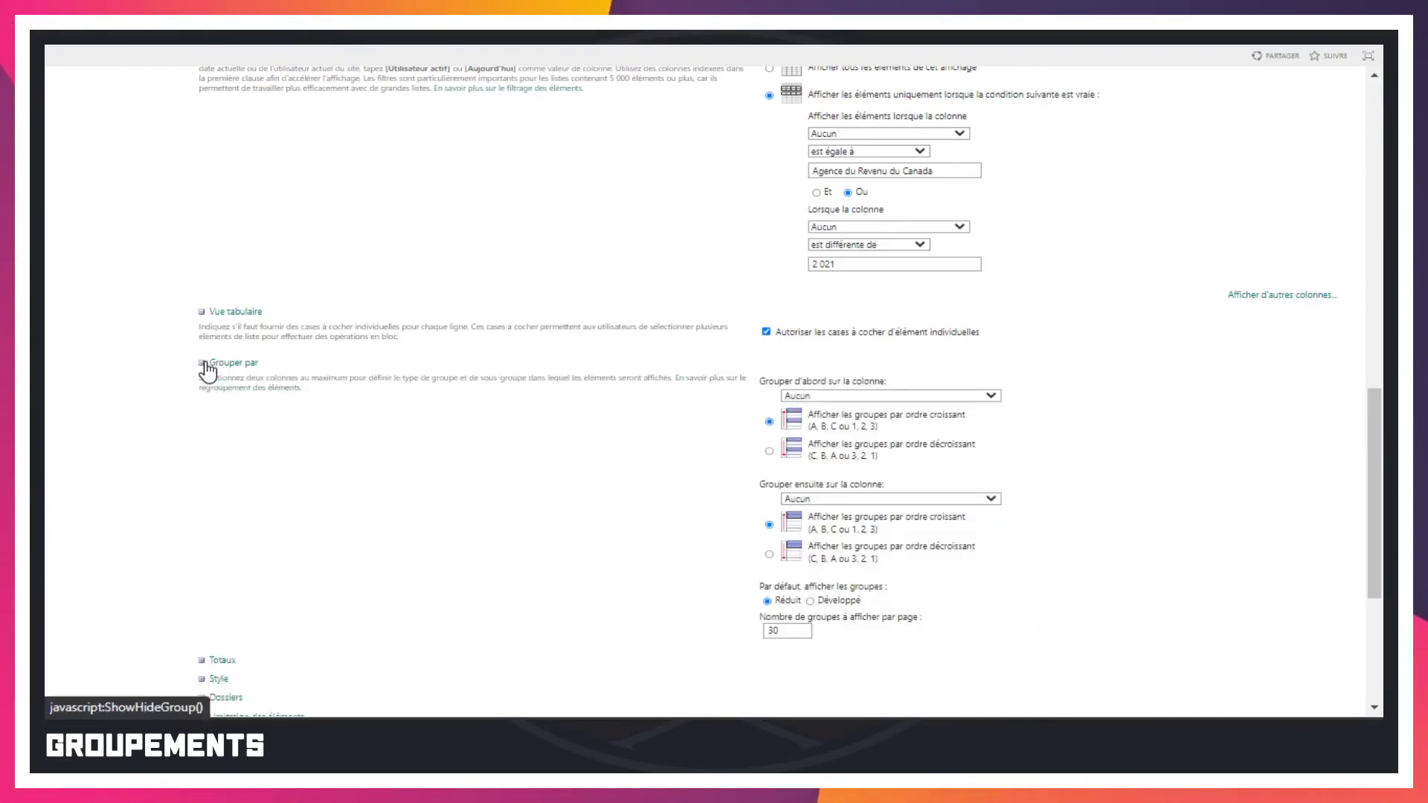
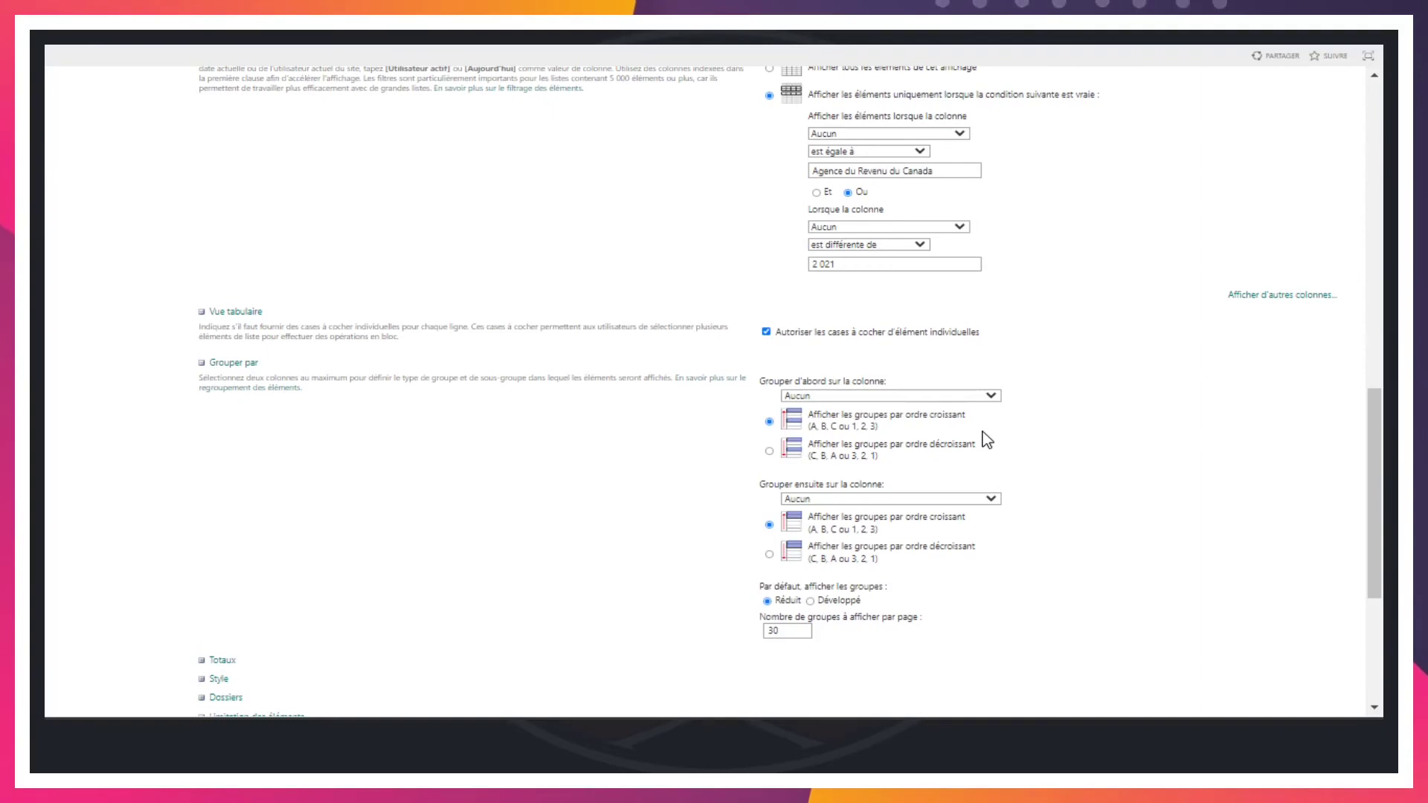
{"action": "left_click", "coordinate": [850, 396]}
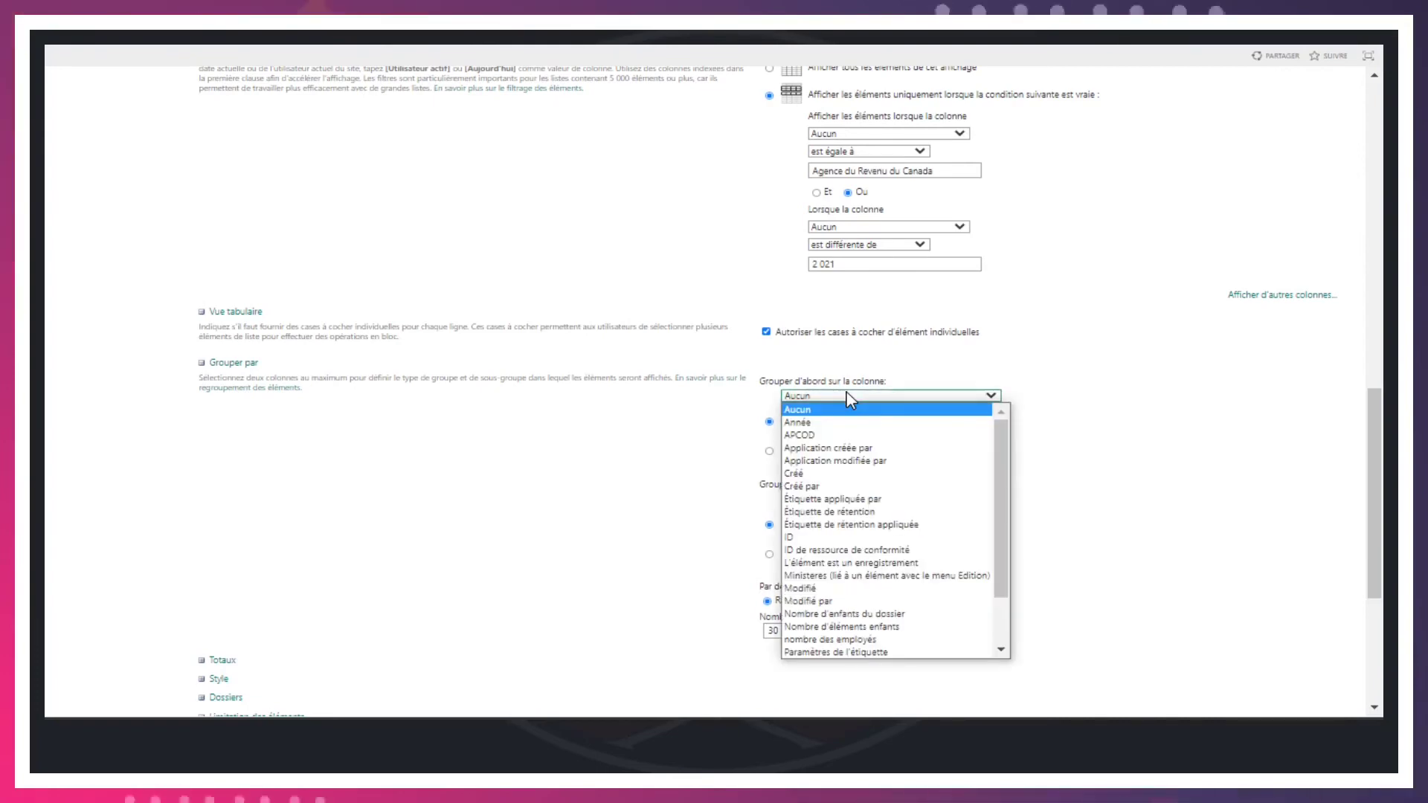
{"action": "scroll", "coordinate": [905, 550], "scroll_direction": "down", "scroll_amount": 2}
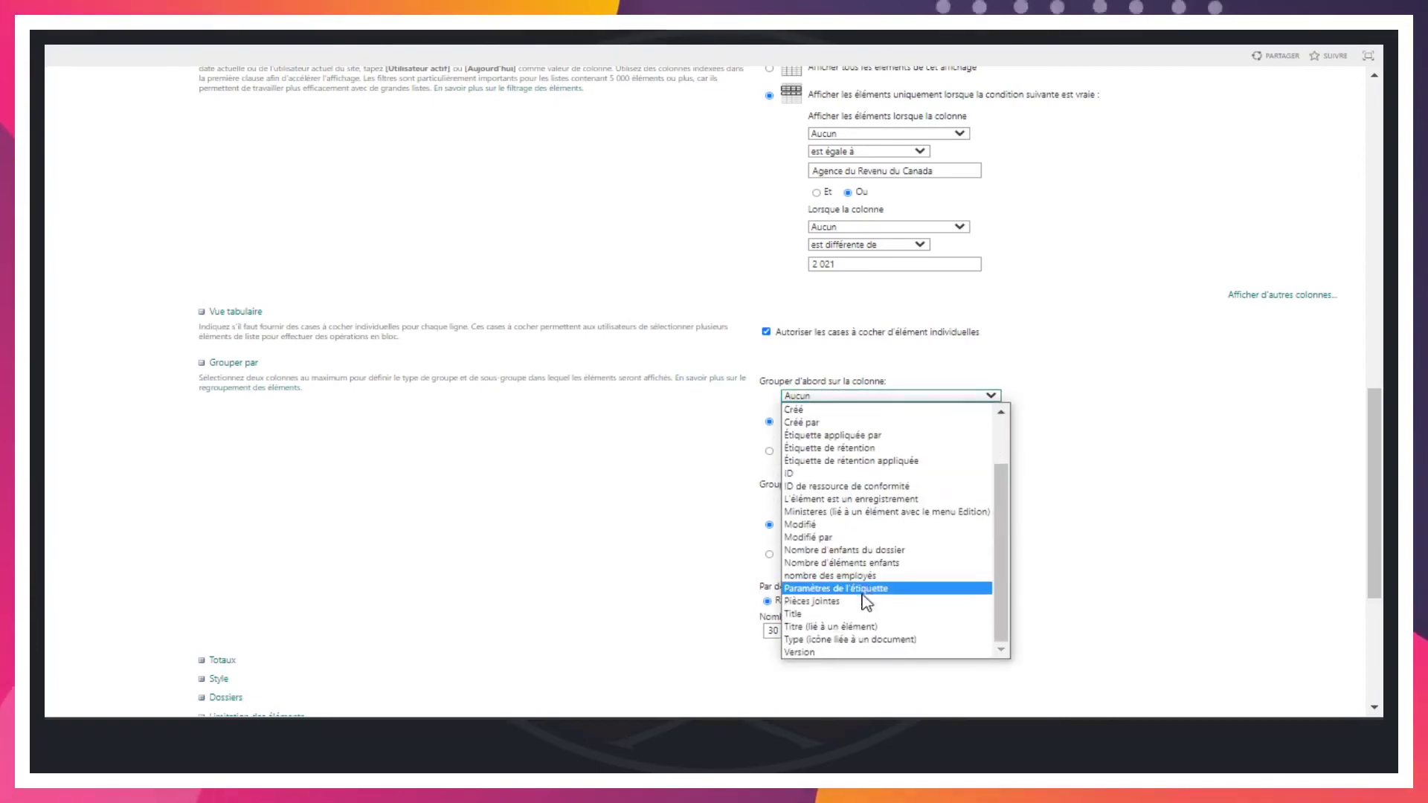
{"action": "left_click", "coordinate": [847, 615]}
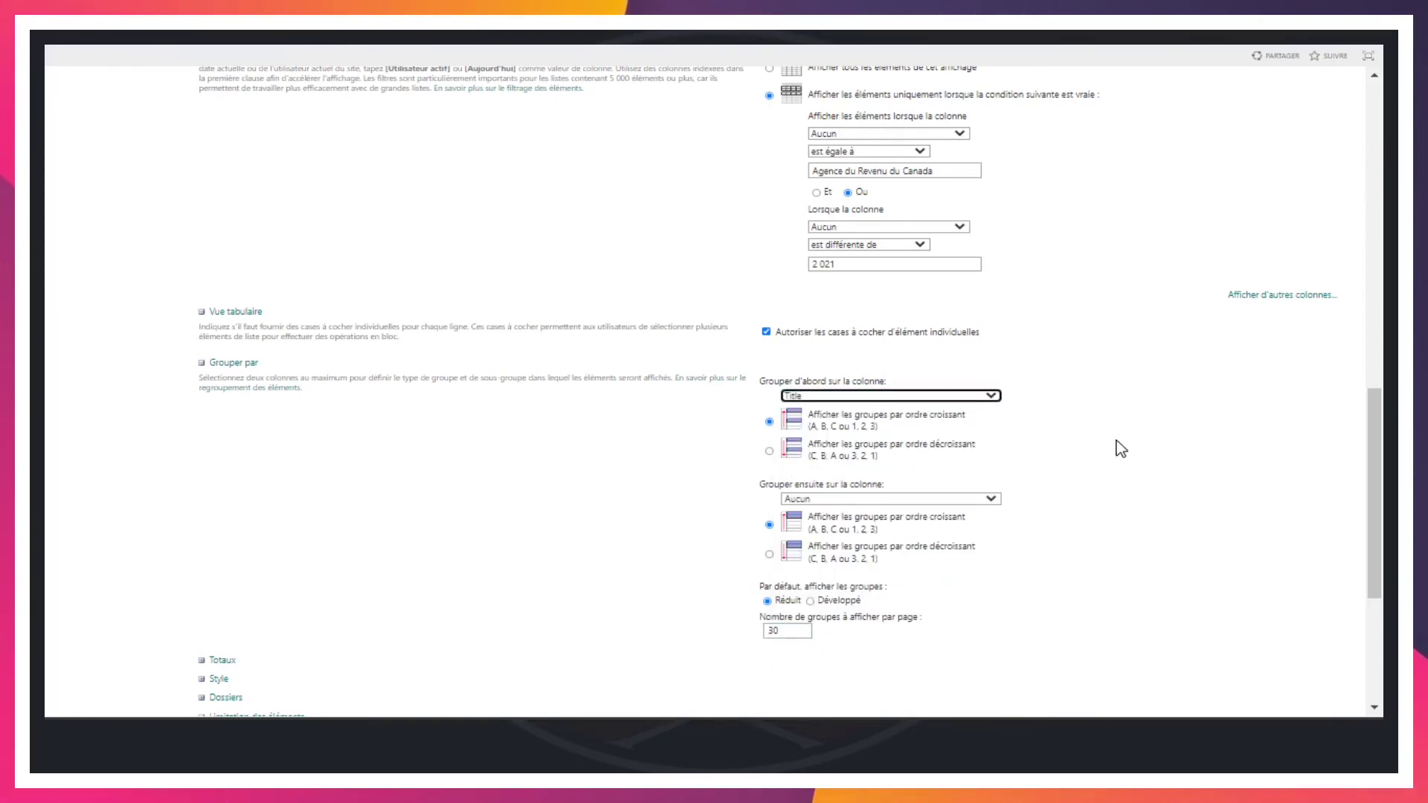
{"action": "scroll", "coordinate": [1115, 446], "scroll_direction": "up", "scroll_amount": 15}
{"action": "left_click", "coordinate": [1265, 150]}
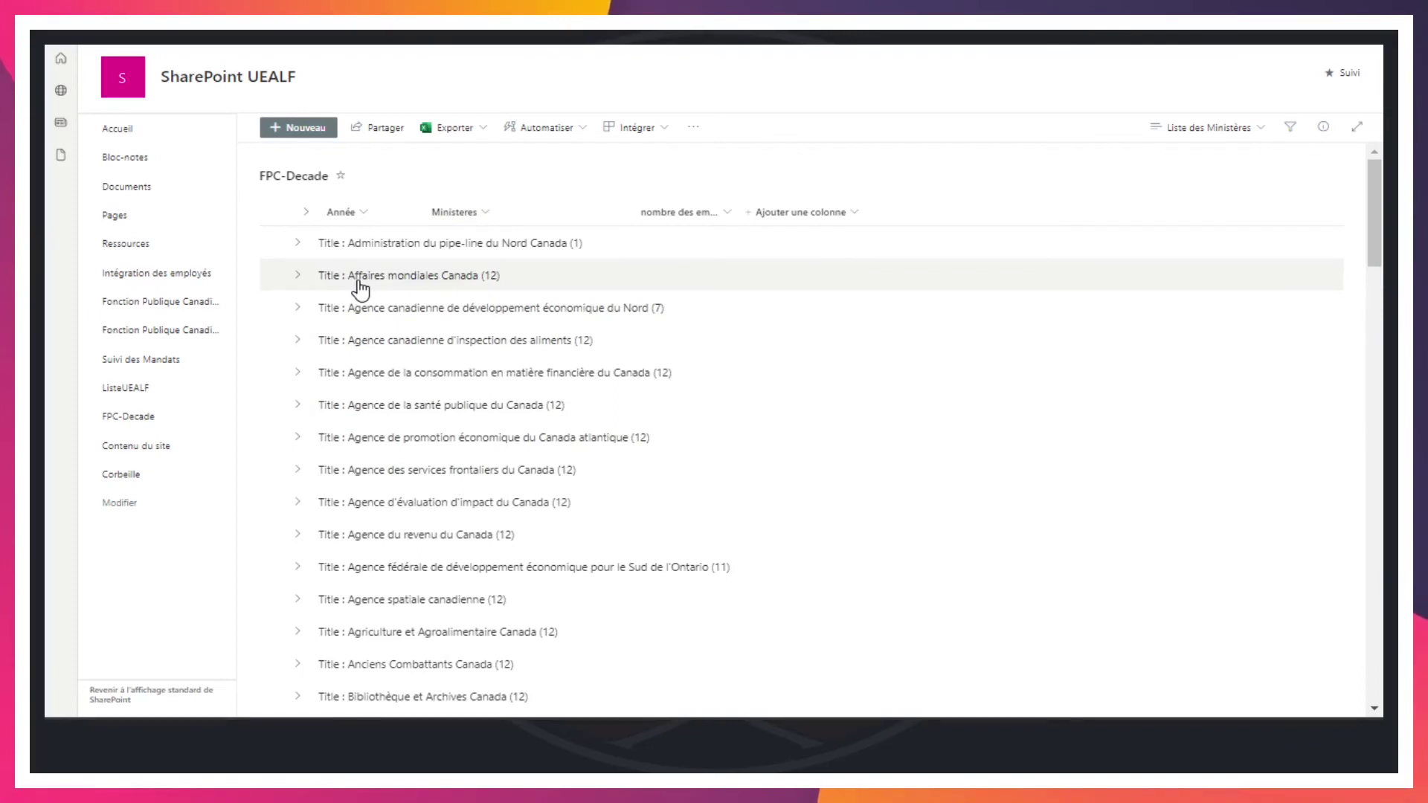
Expand and collapse the Affaires mondiales Canada and Agence canadienne d'inspection des aliments groups to inspect their items
{"action": "left_click", "coordinate": [297, 275]}
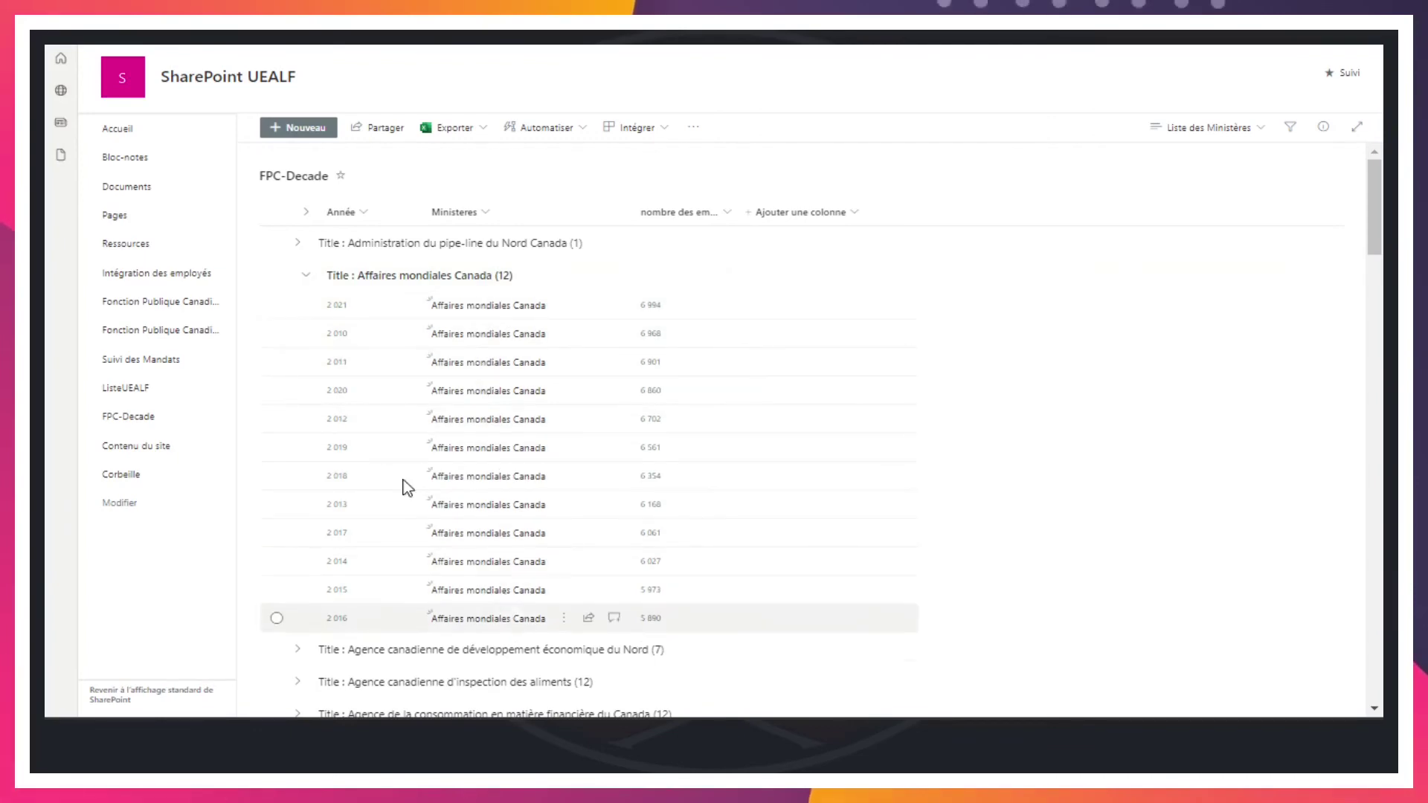
{"action": "left_click", "coordinate": [305, 276]}
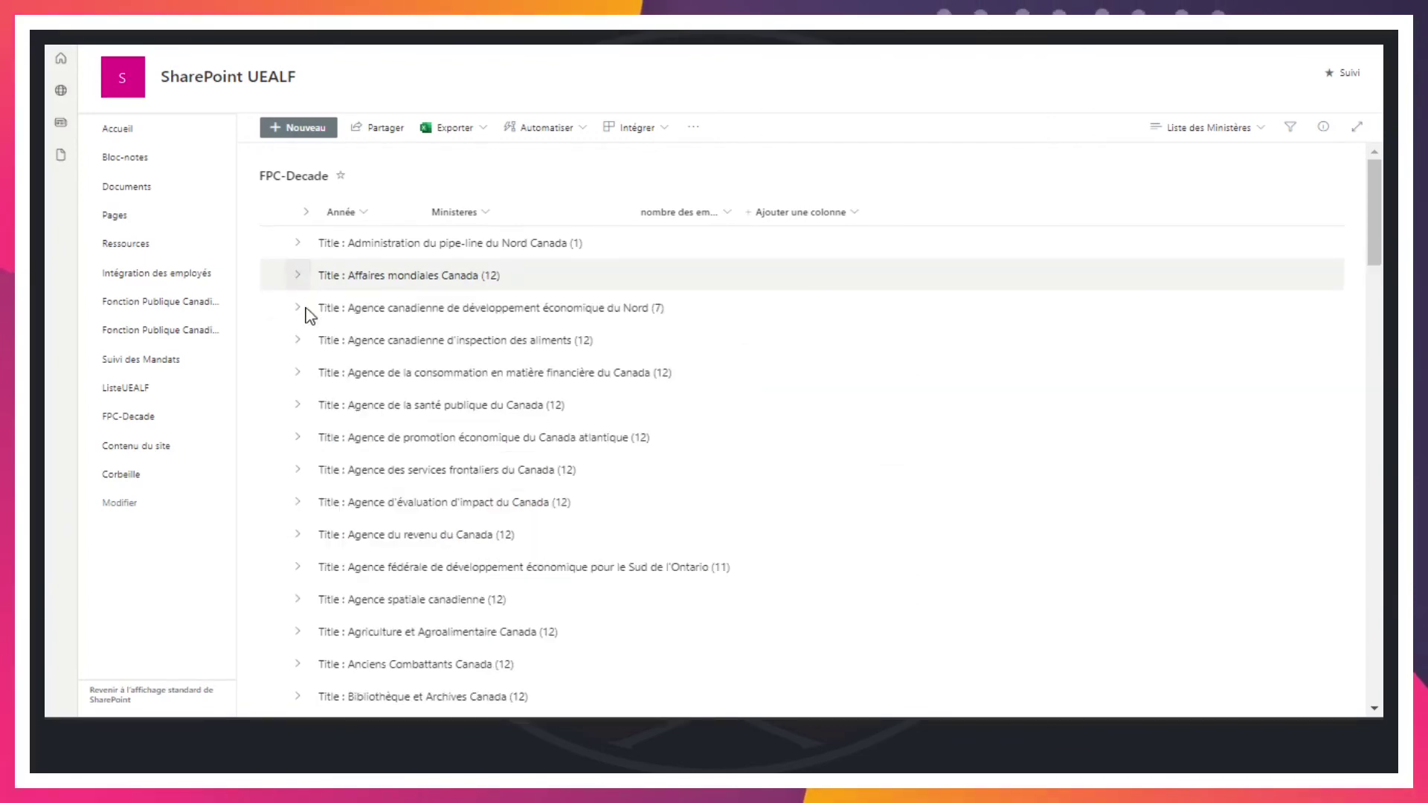
{"action": "left_click", "coordinate": [301, 341]}
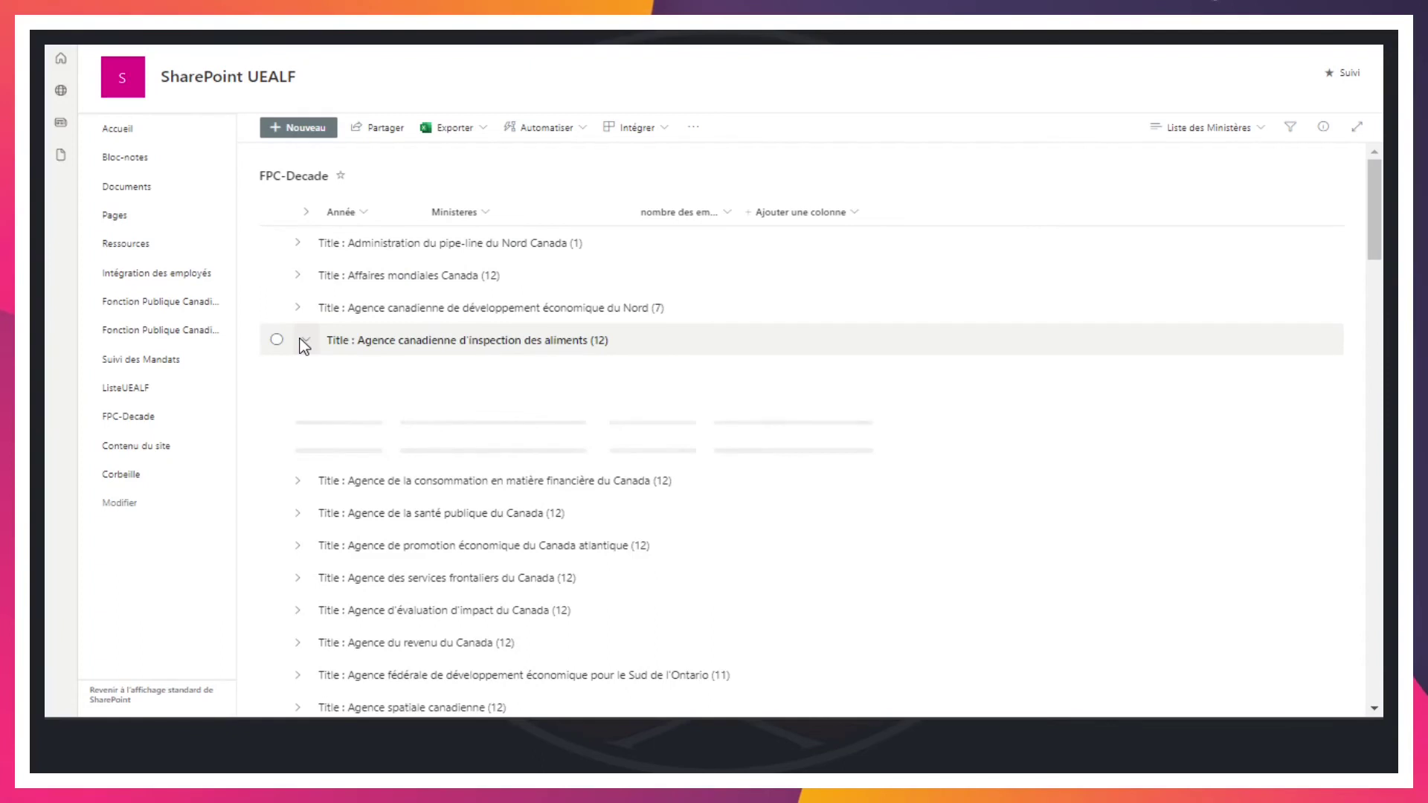
{"action": "left_click", "coordinate": [302, 341]}
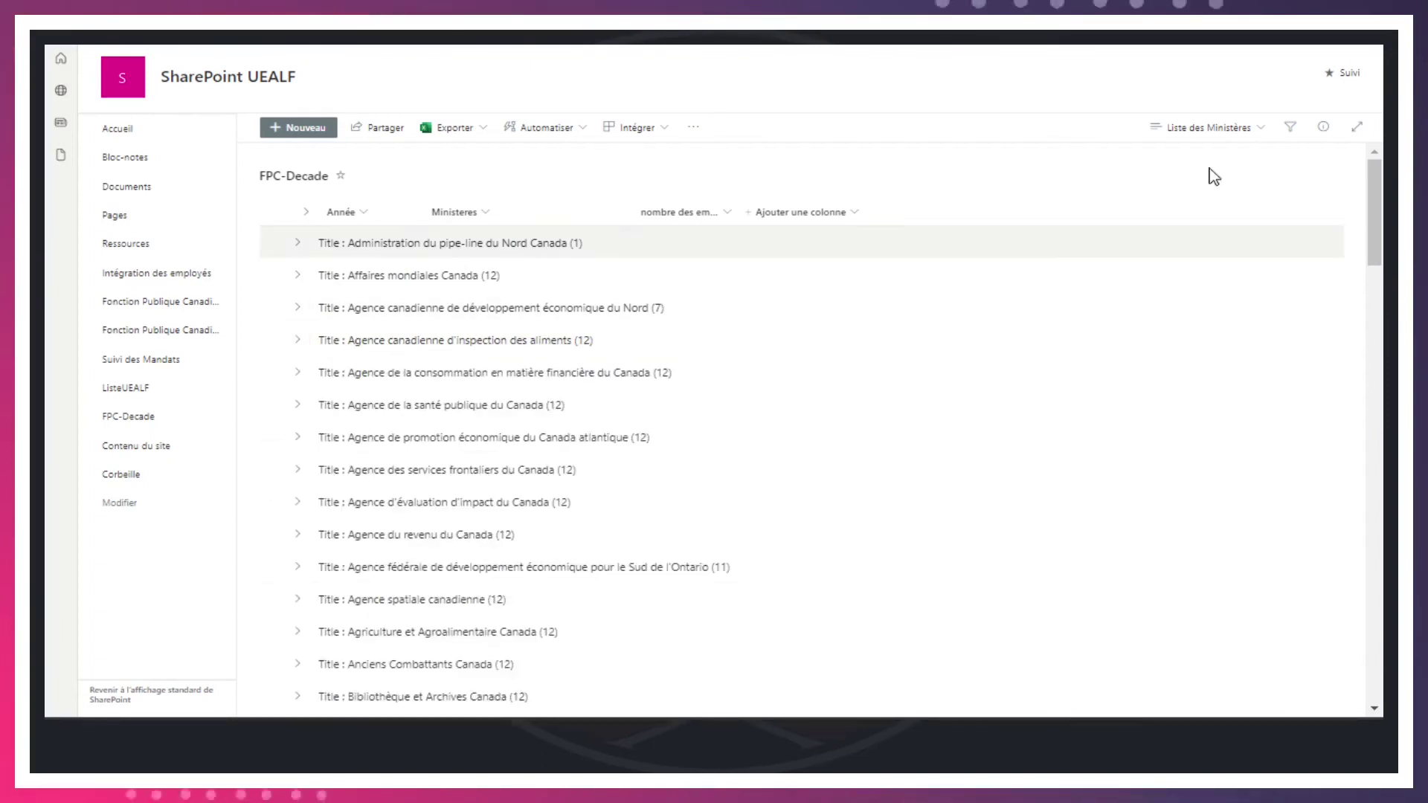
Reopen the current view's settings, change the first grouping column to Année, and save the view
{"action": "left_click", "coordinate": [1234, 127]}
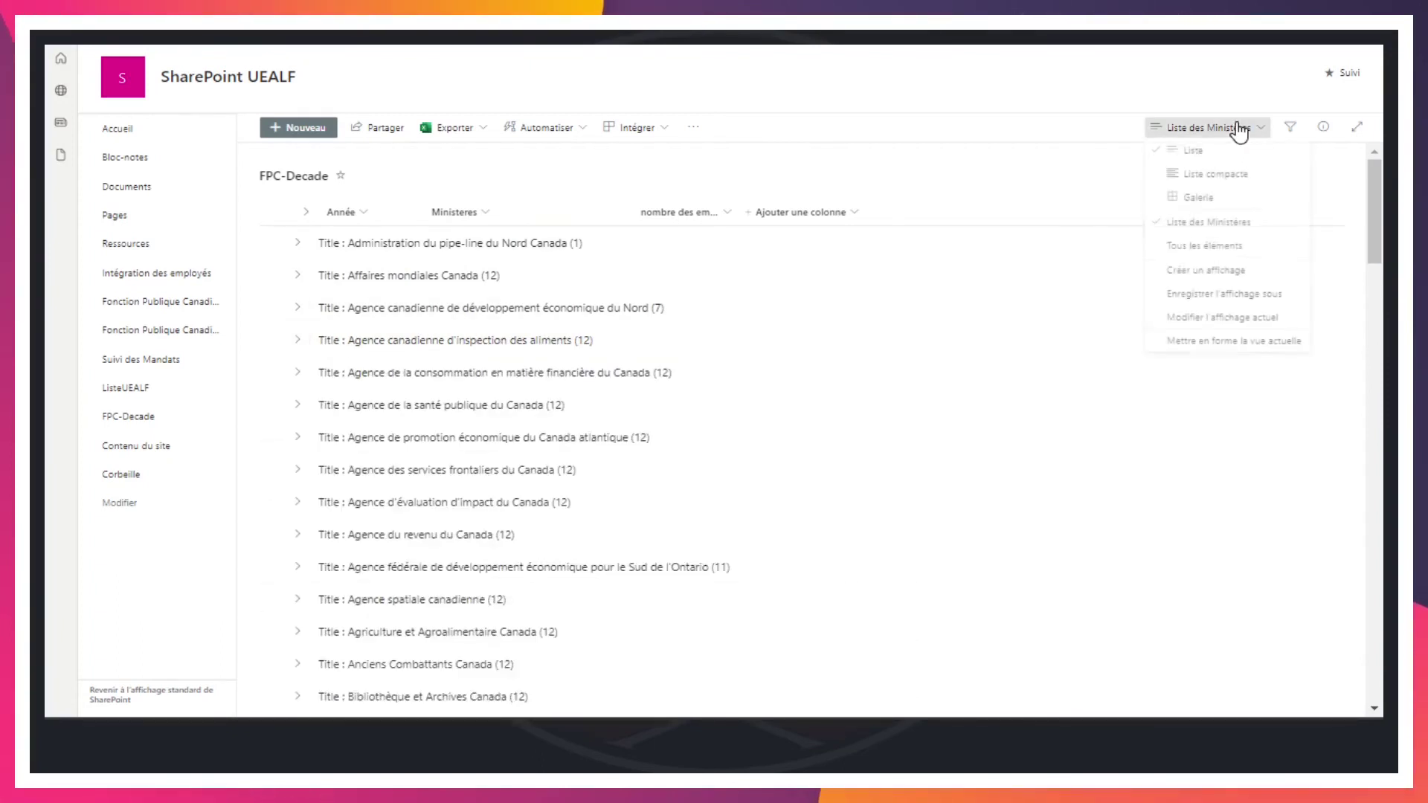
{"action": "left_click", "coordinate": [1221, 321]}
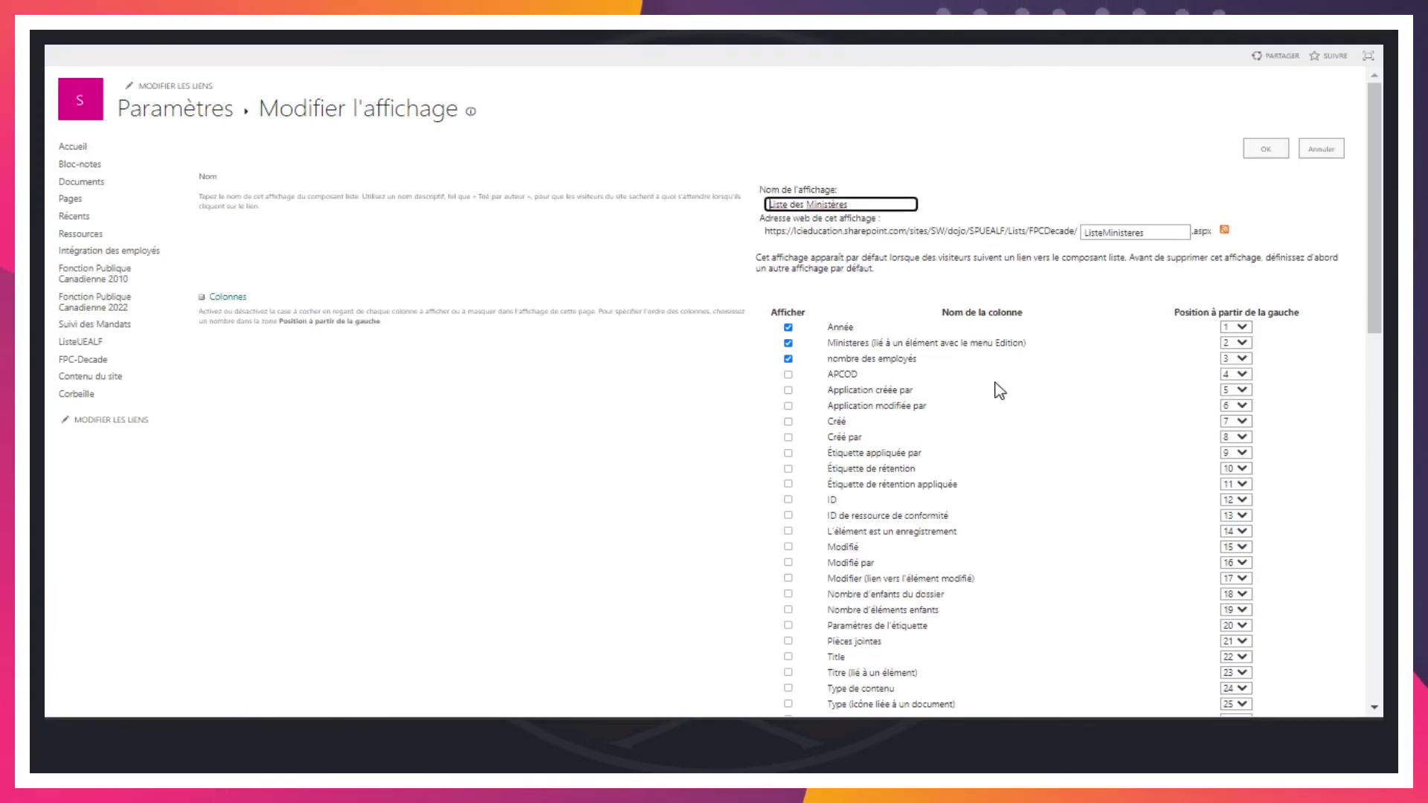
{"action": "scroll", "coordinate": [999, 390], "scroll_direction": "down", "scroll_amount": 20}
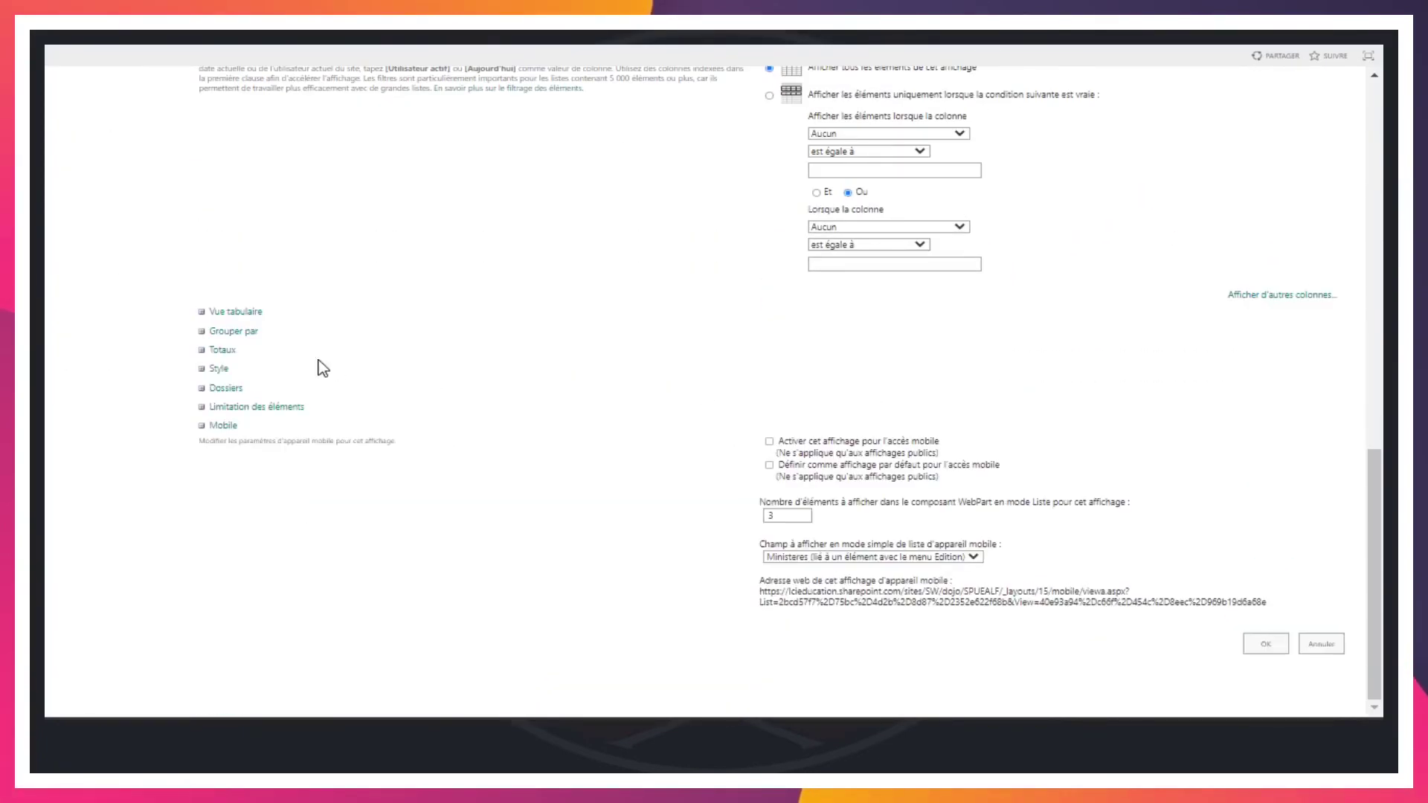
{"action": "left_click", "coordinate": [200, 335]}
{"action": "left_click", "coordinate": [849, 370]}
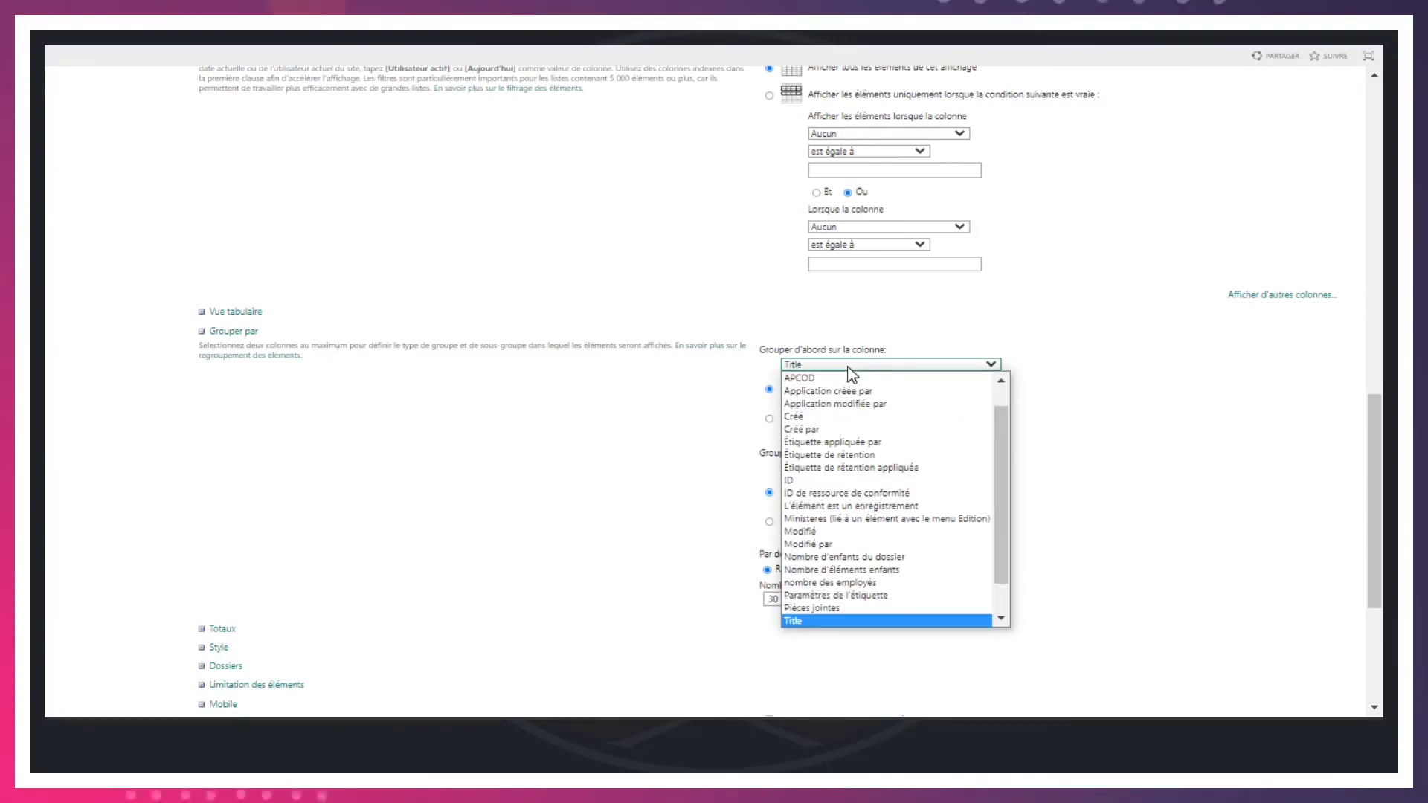
{"action": "scroll", "coordinate": [845, 392], "scroll_direction": "up", "scroll_amount": 2}
{"action": "left_click", "coordinate": [869, 390]}
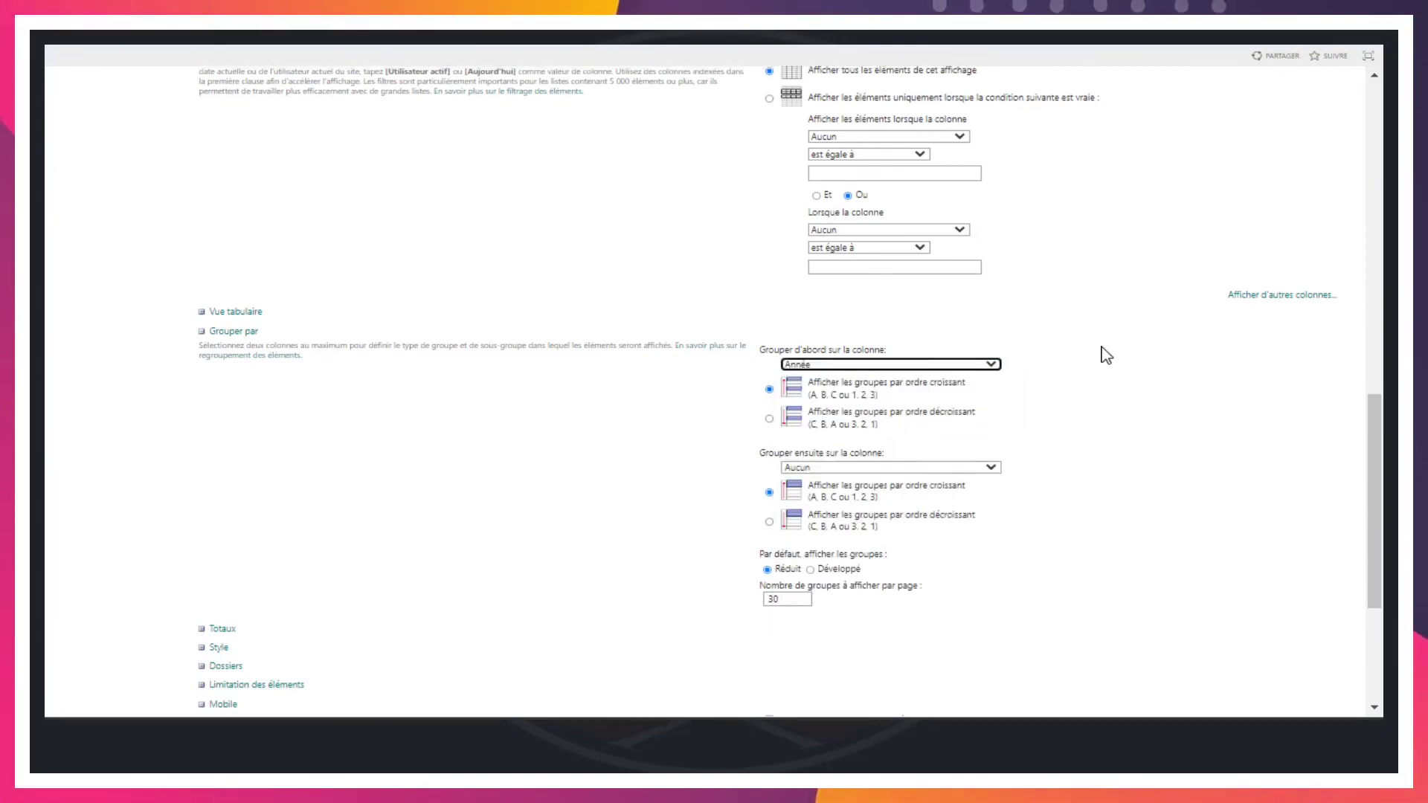
{"action": "scroll", "coordinate": [1145, 320], "scroll_direction": "up", "scroll_amount": 15}
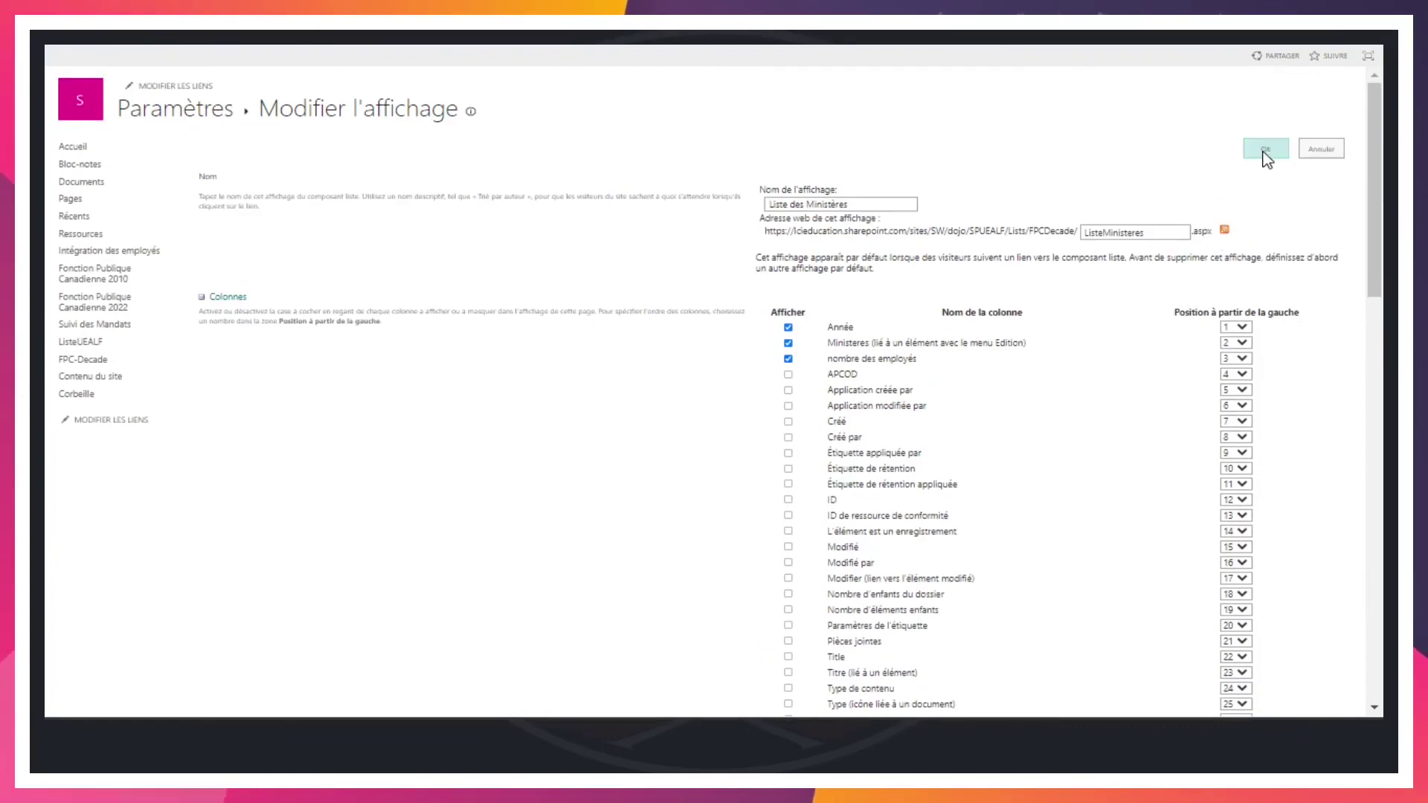
{"action": "left_click", "coordinate": [1263, 152]}
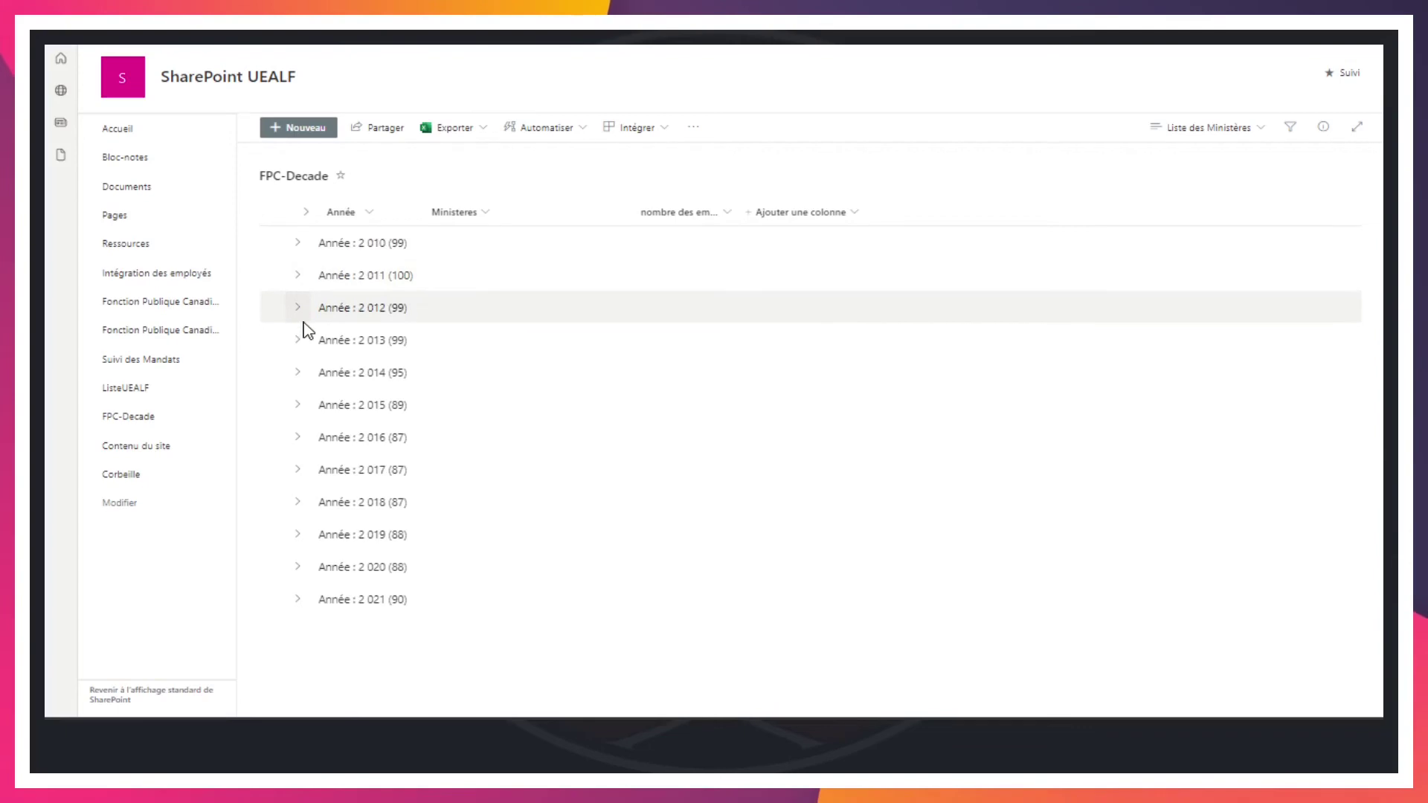
Expand the Année 2014 group and look through the ministries listed in it
{"action": "left_click", "coordinate": [297, 374]}
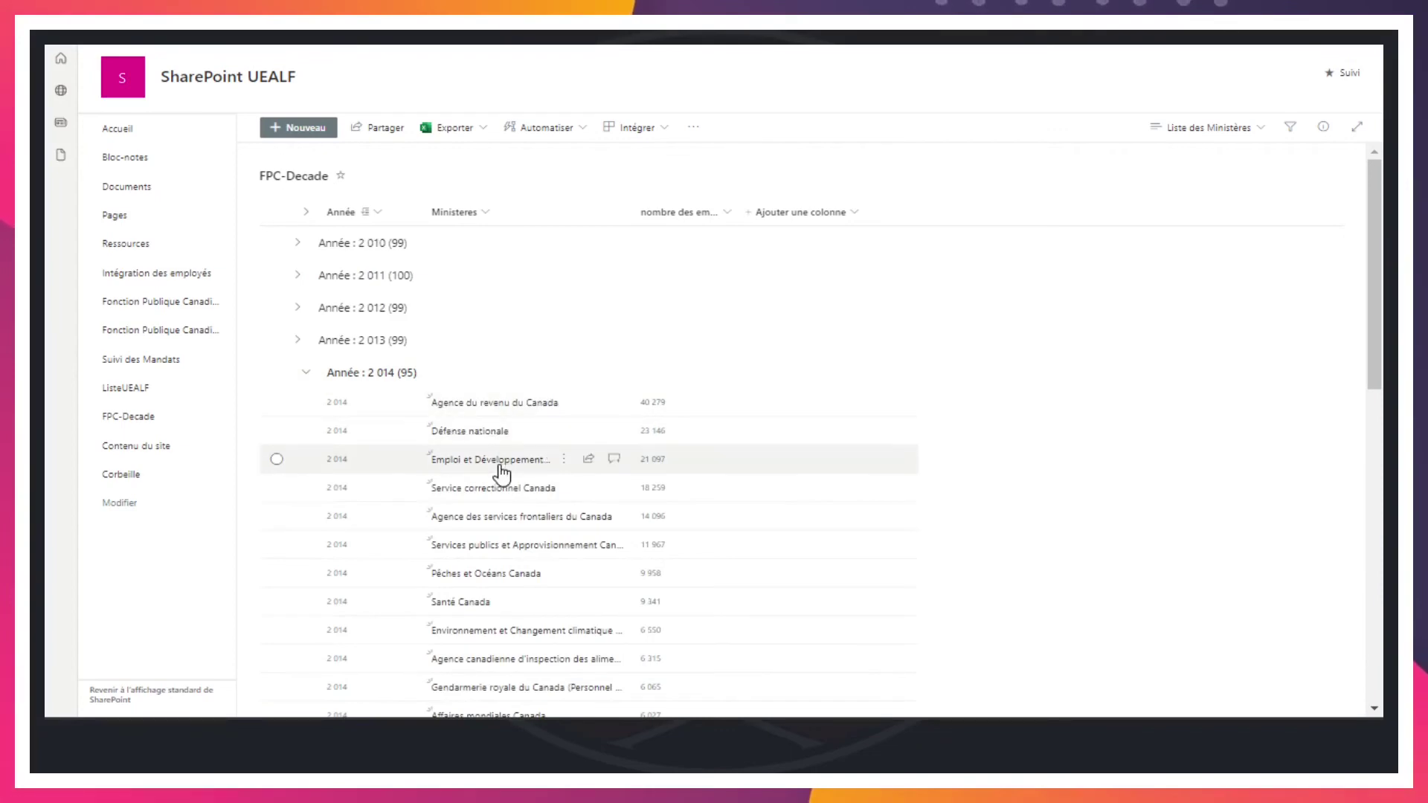
{"action": "scroll", "coordinate": [500, 469], "scroll_direction": "down", "scroll_amount": 4}
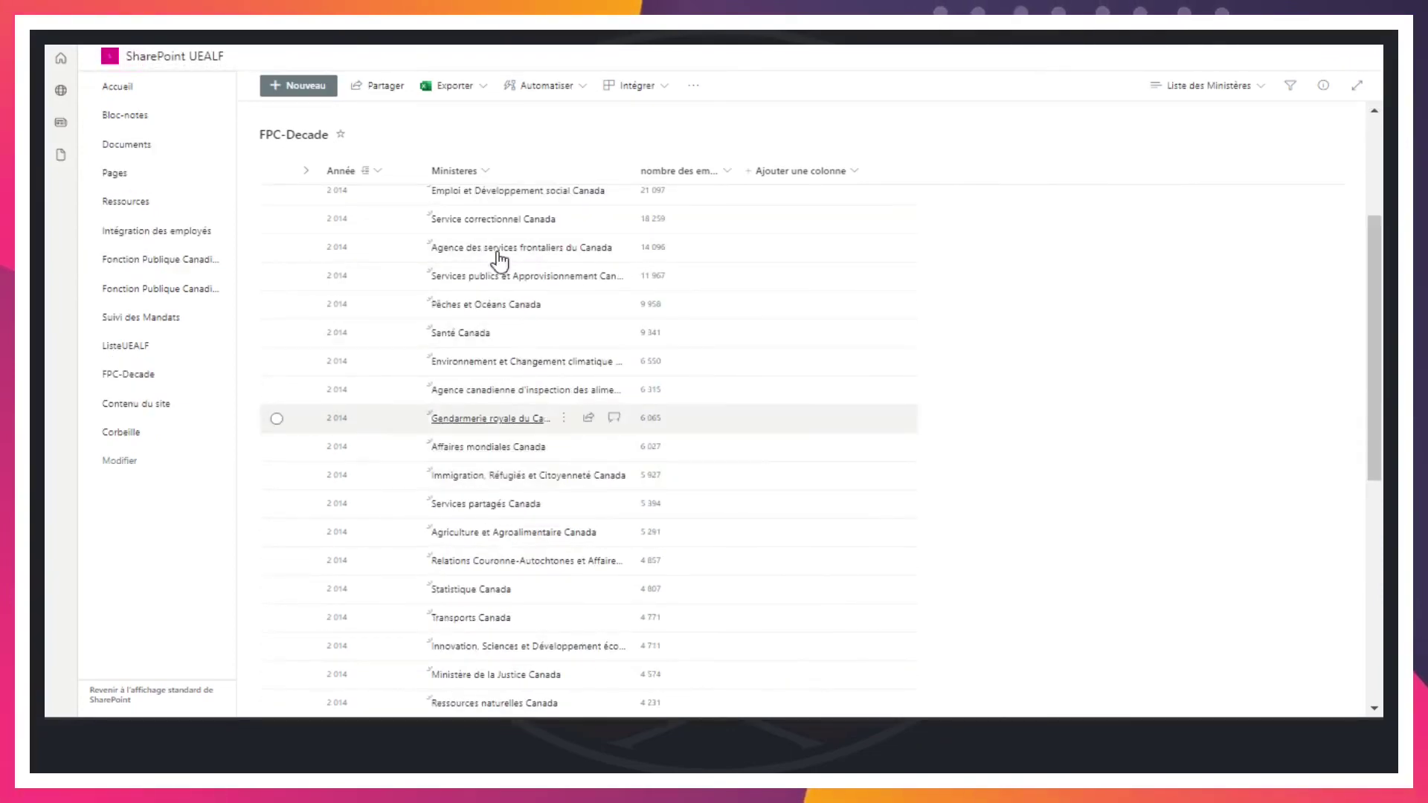
{"action": "scroll", "coordinate": [545, 357], "scroll_direction": "up", "scroll_amount": 4}
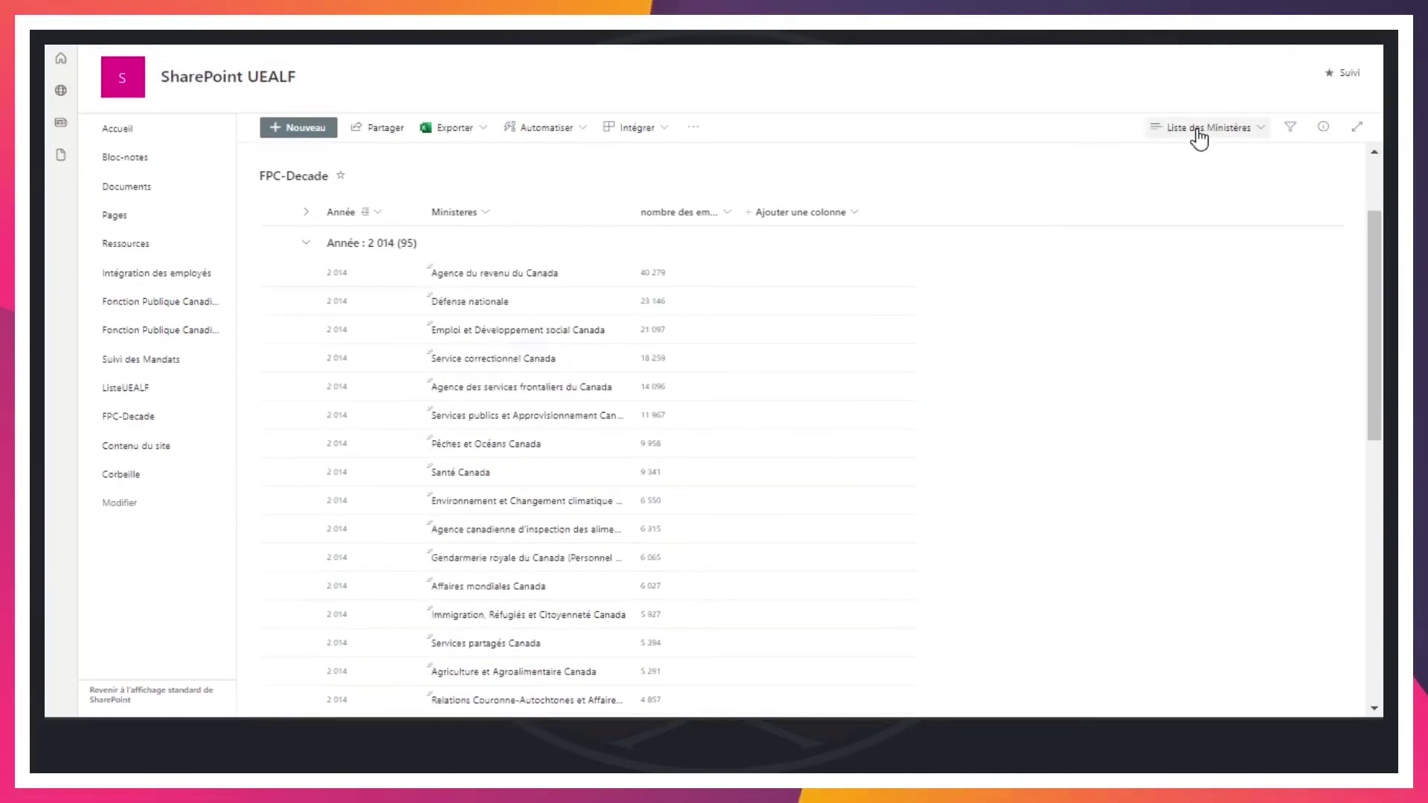
Reopen the current view's settings, set APCOD as the second grouping column under Année, and save the view
{"action": "left_click", "coordinate": [1198, 128]}
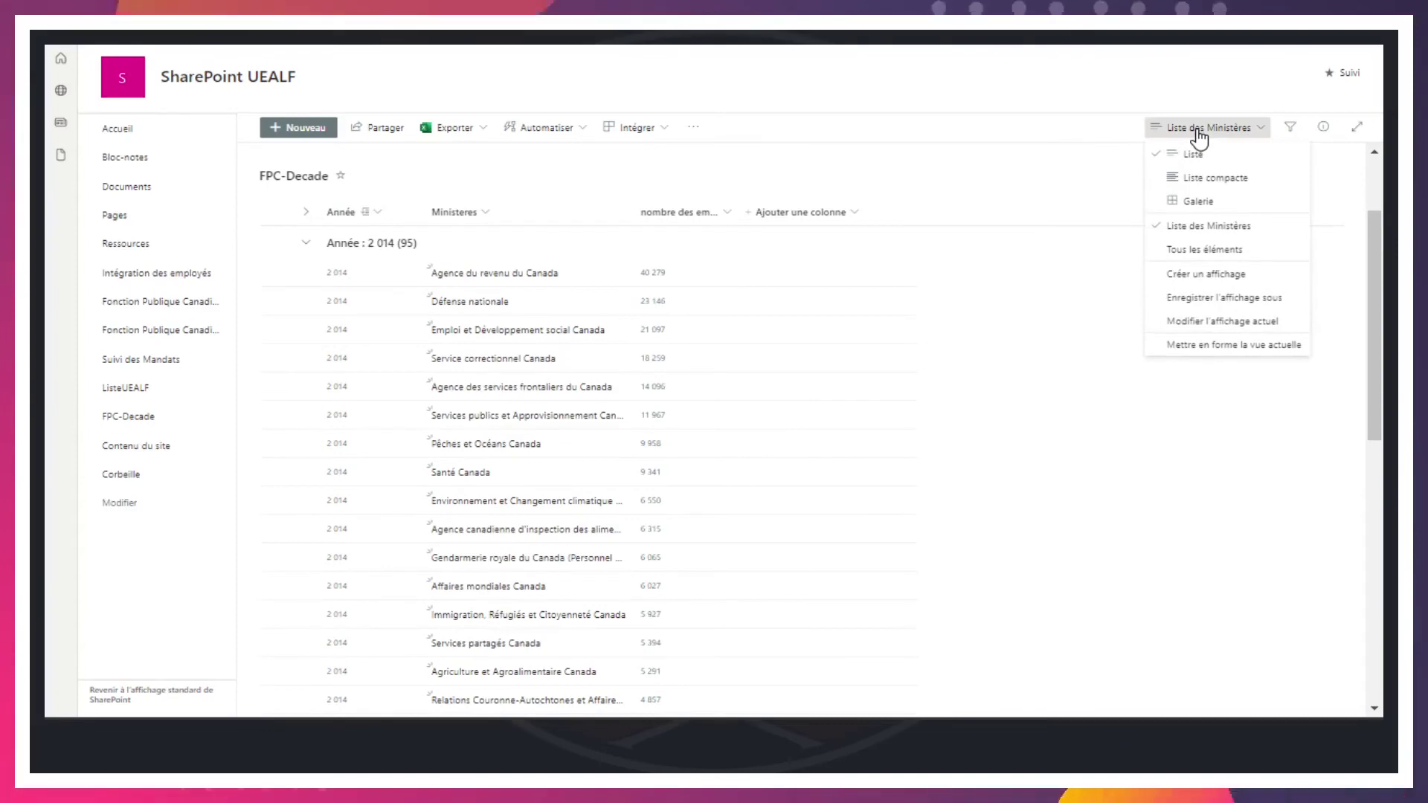
{"action": "left_click", "coordinate": [1206, 322]}
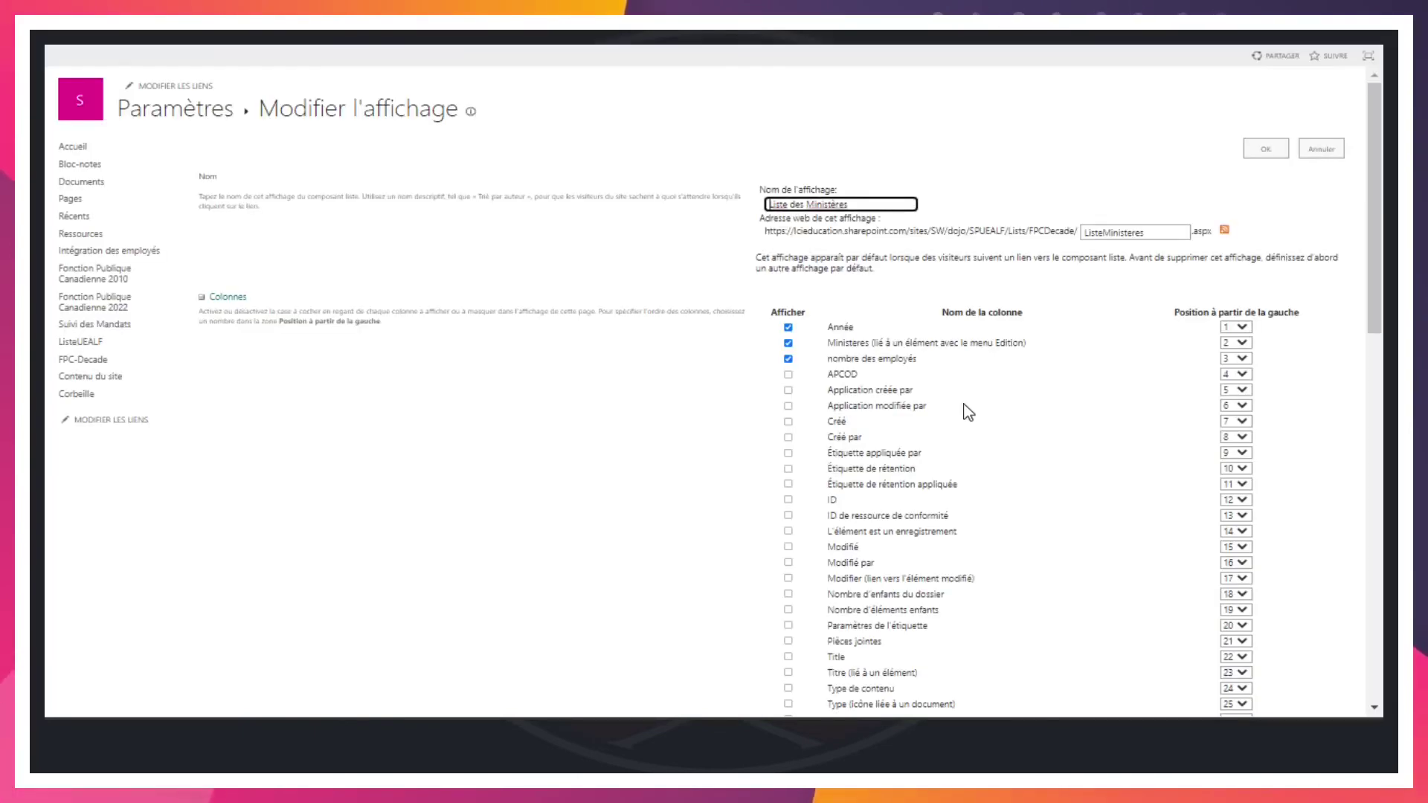
{"action": "scroll", "coordinate": [876, 414], "scroll_direction": "down", "scroll_amount": 10}
{"action": "scroll", "coordinate": [964, 419], "scroll_direction": "down", "scroll_amount": 5}
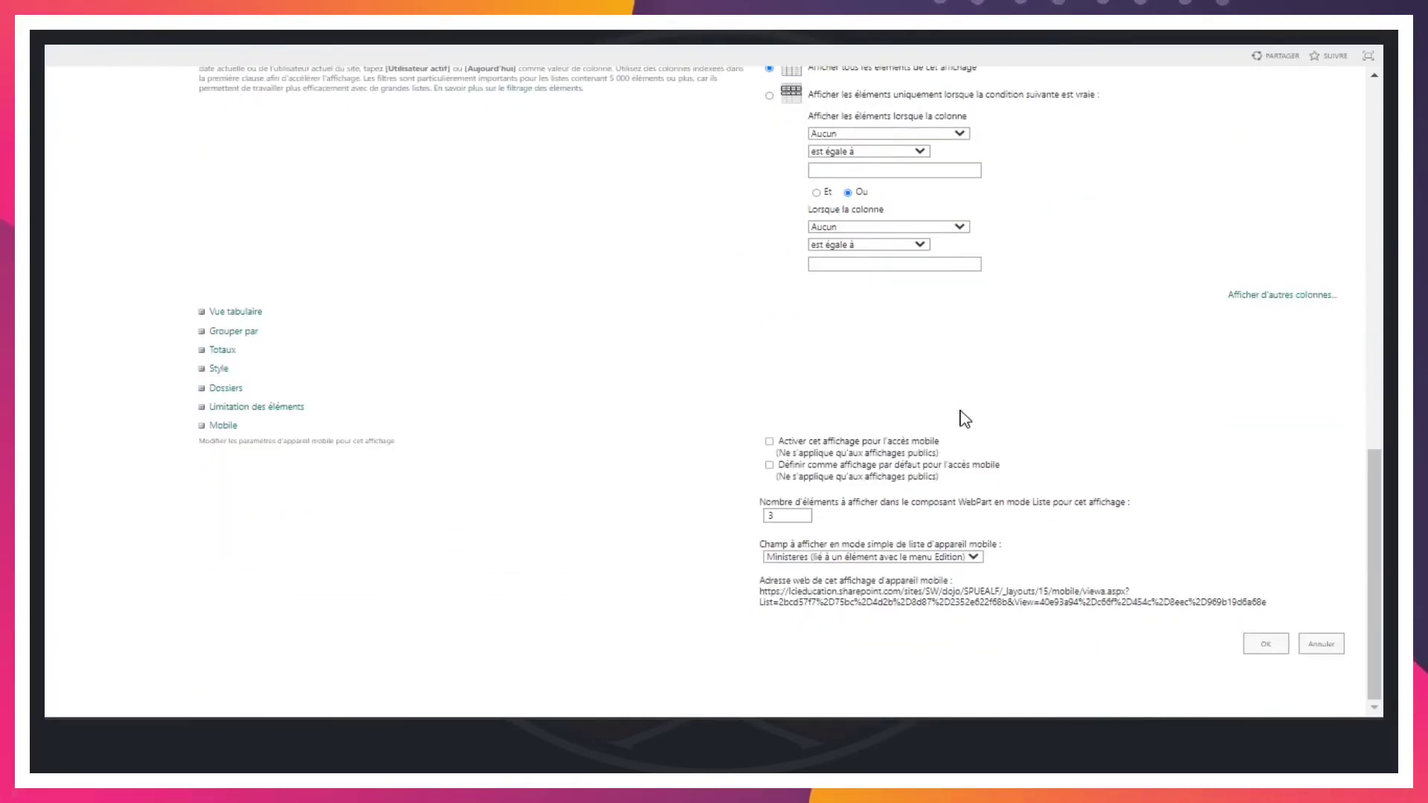
{"action": "left_click", "coordinate": [227, 332]}
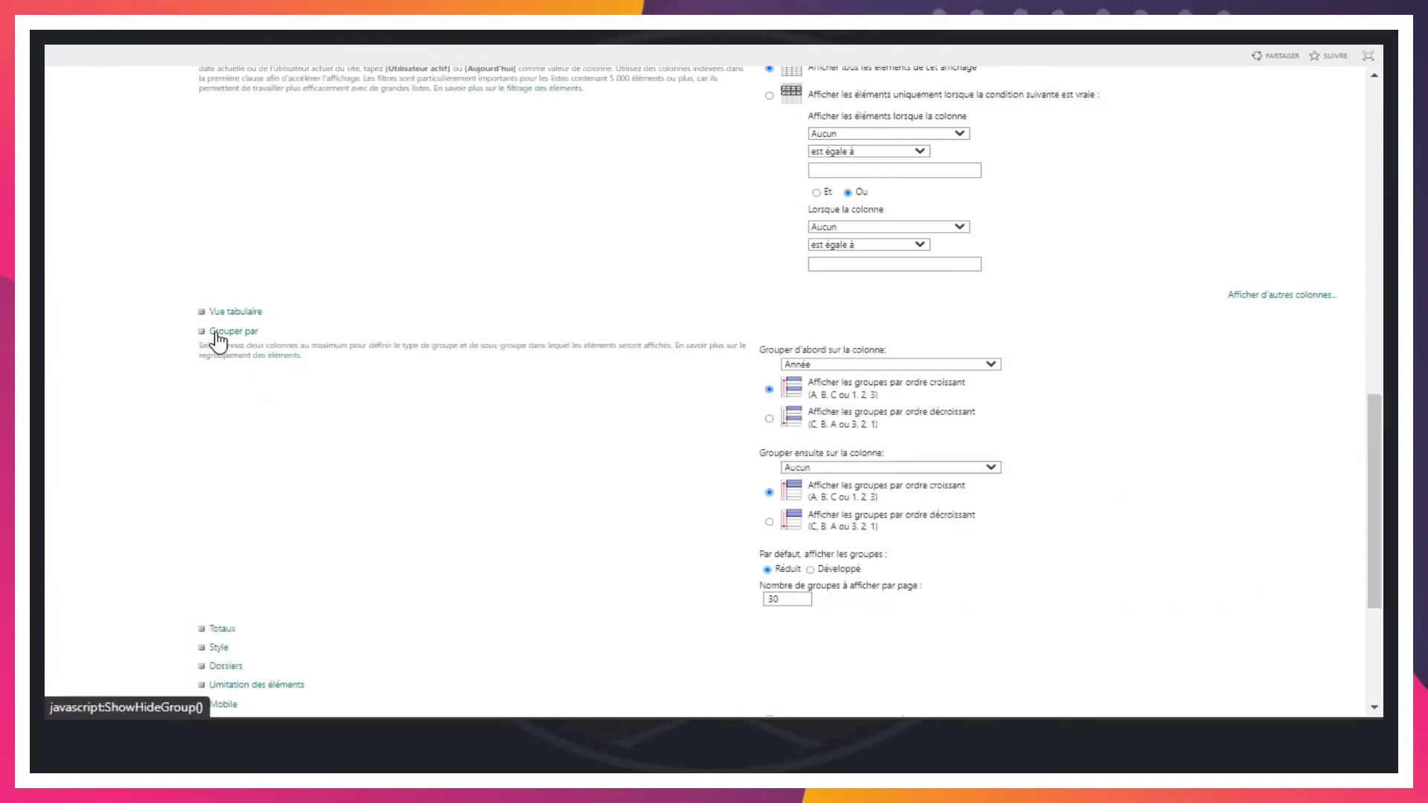
{"action": "left_click", "coordinate": [867, 467]}
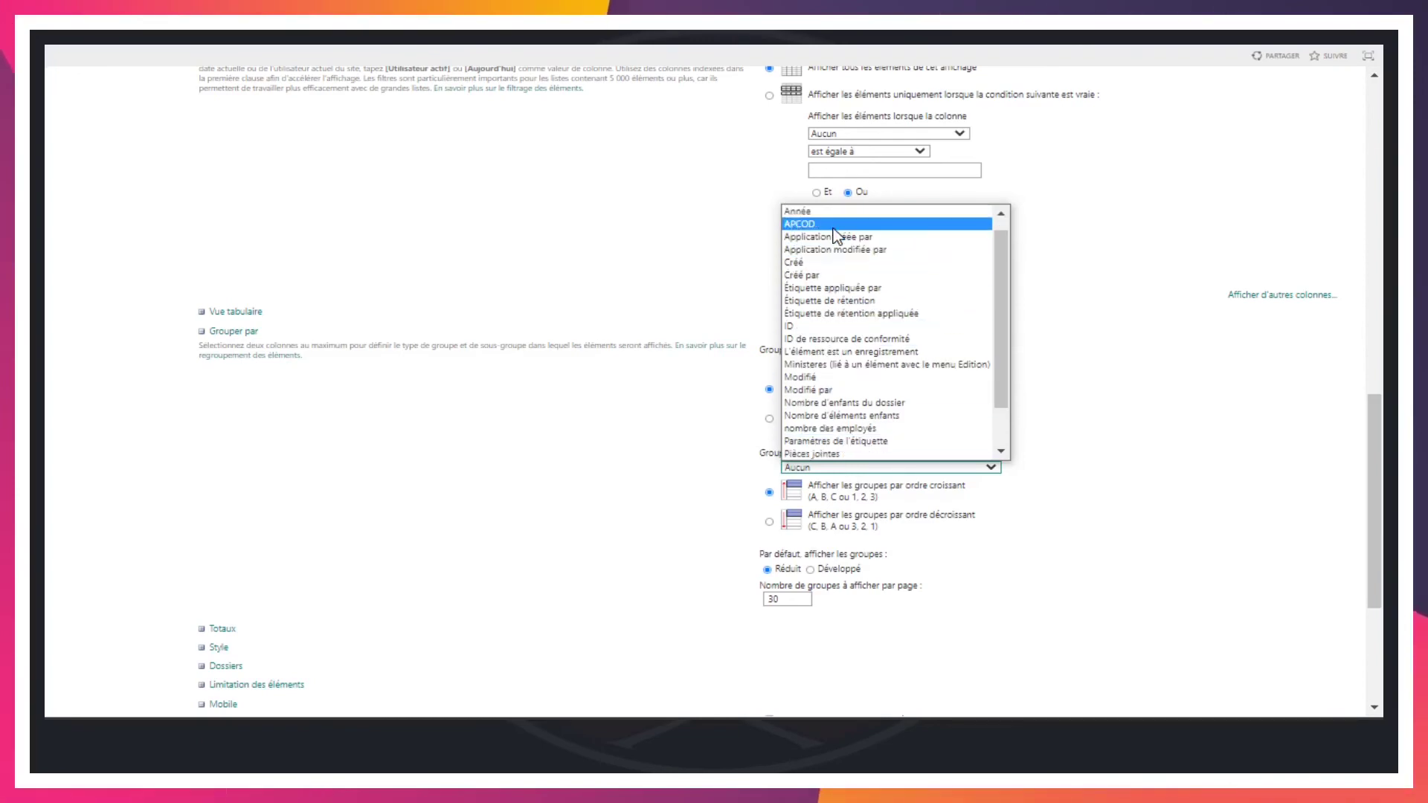
{"action": "left_click", "coordinate": [810, 224]}
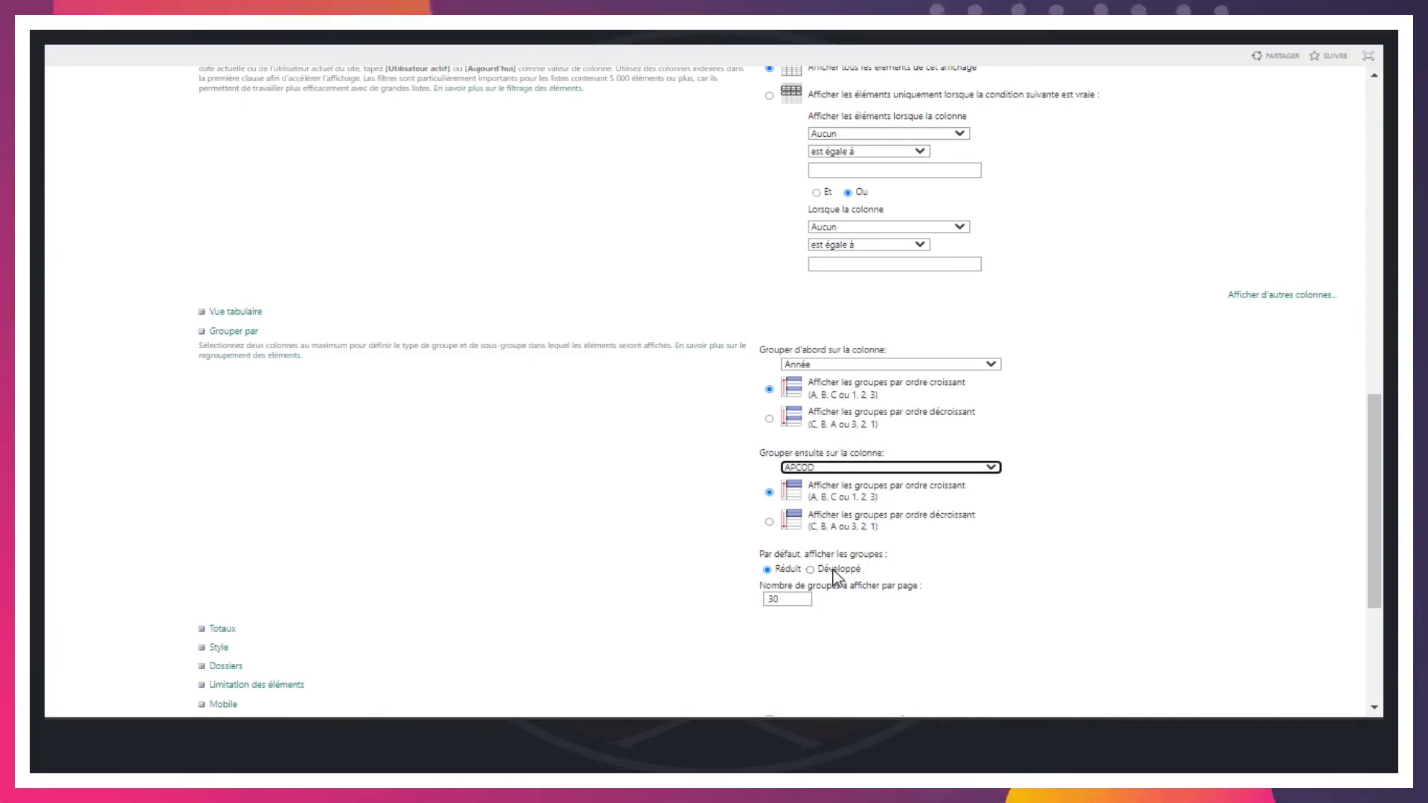
{"action": "scroll", "coordinate": [902, 558], "scroll_direction": "up", "scroll_amount": 15}
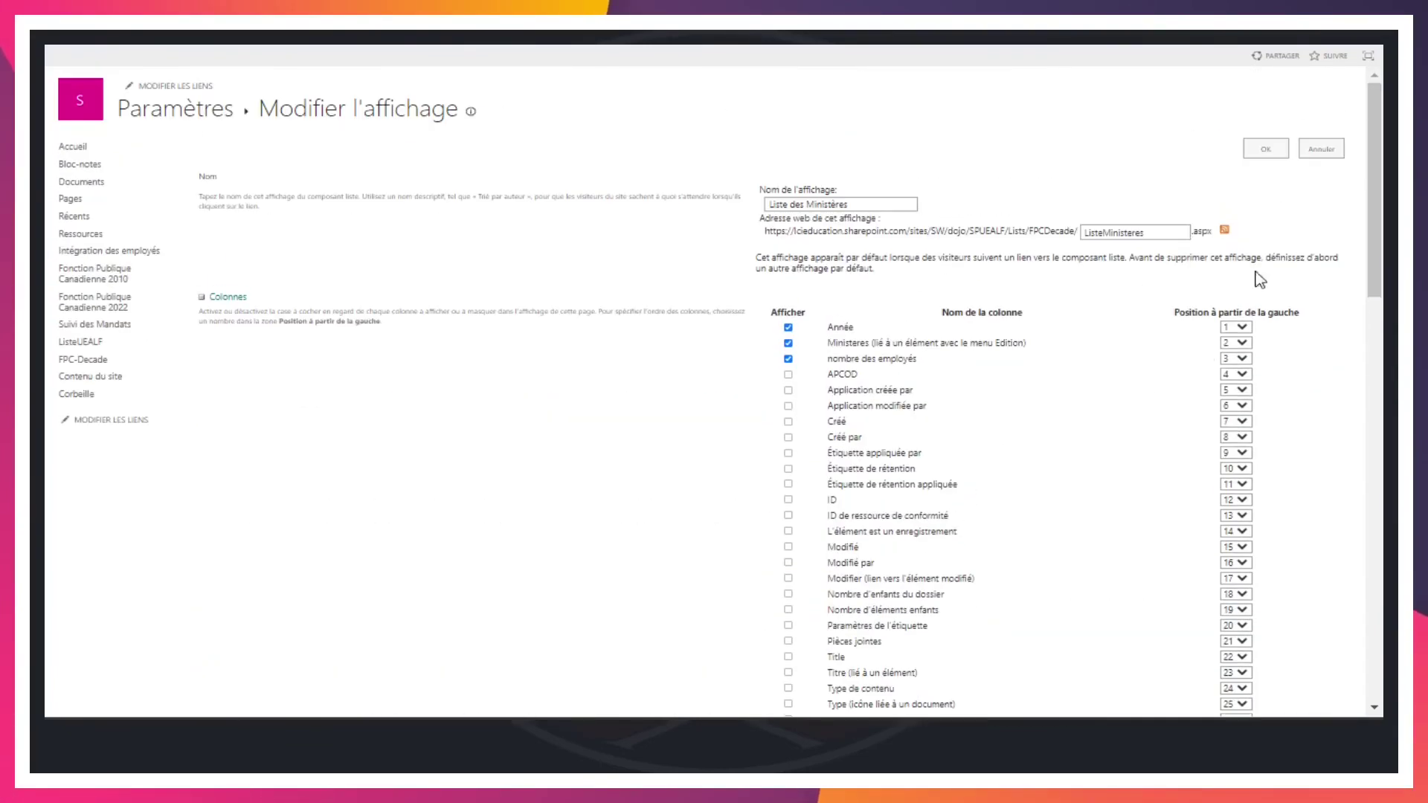
{"action": "left_click", "coordinate": [1254, 154]}
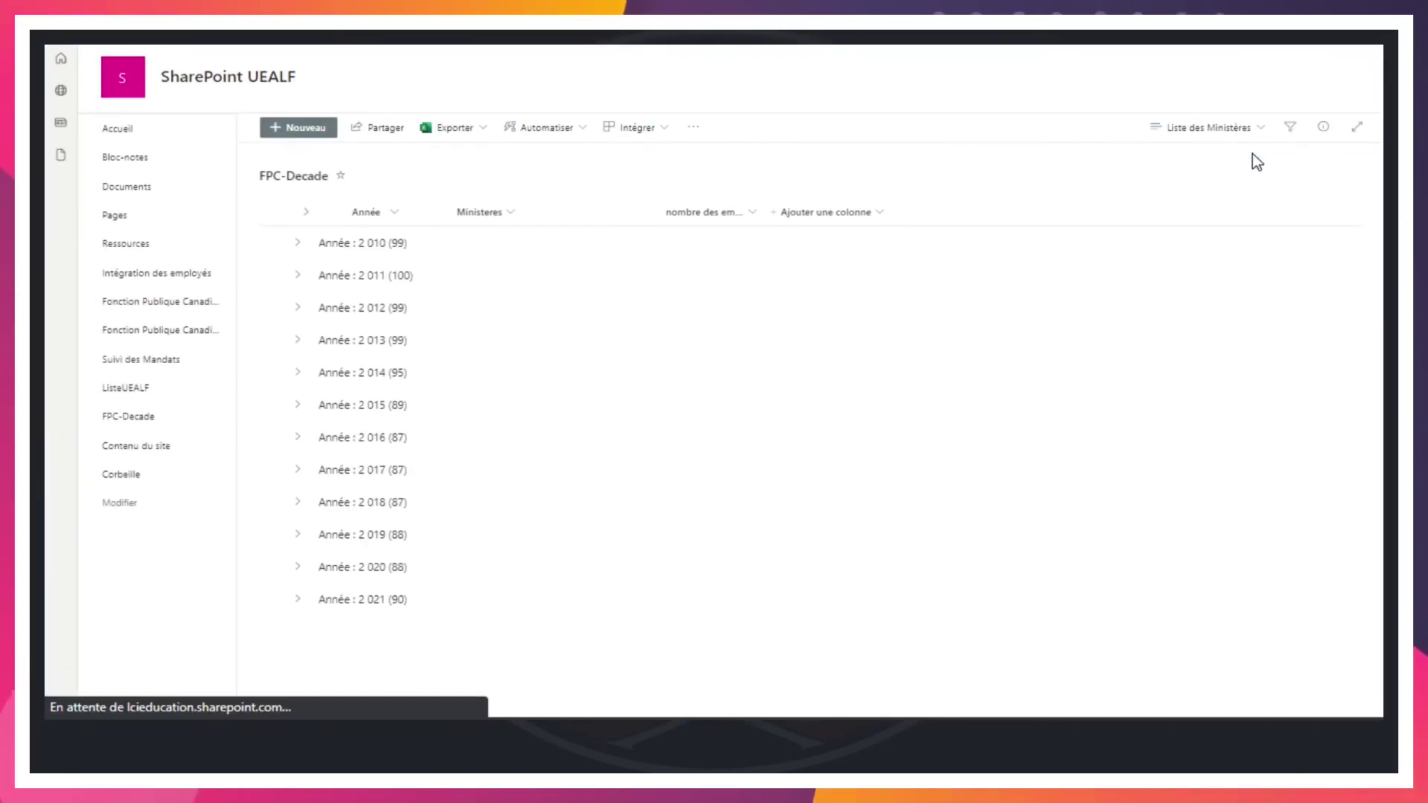
Expand the Année 2010 group and inspect its APC and OD subgroups, collapsing each subgroup again
{"action": "left_click", "coordinate": [297, 245]}
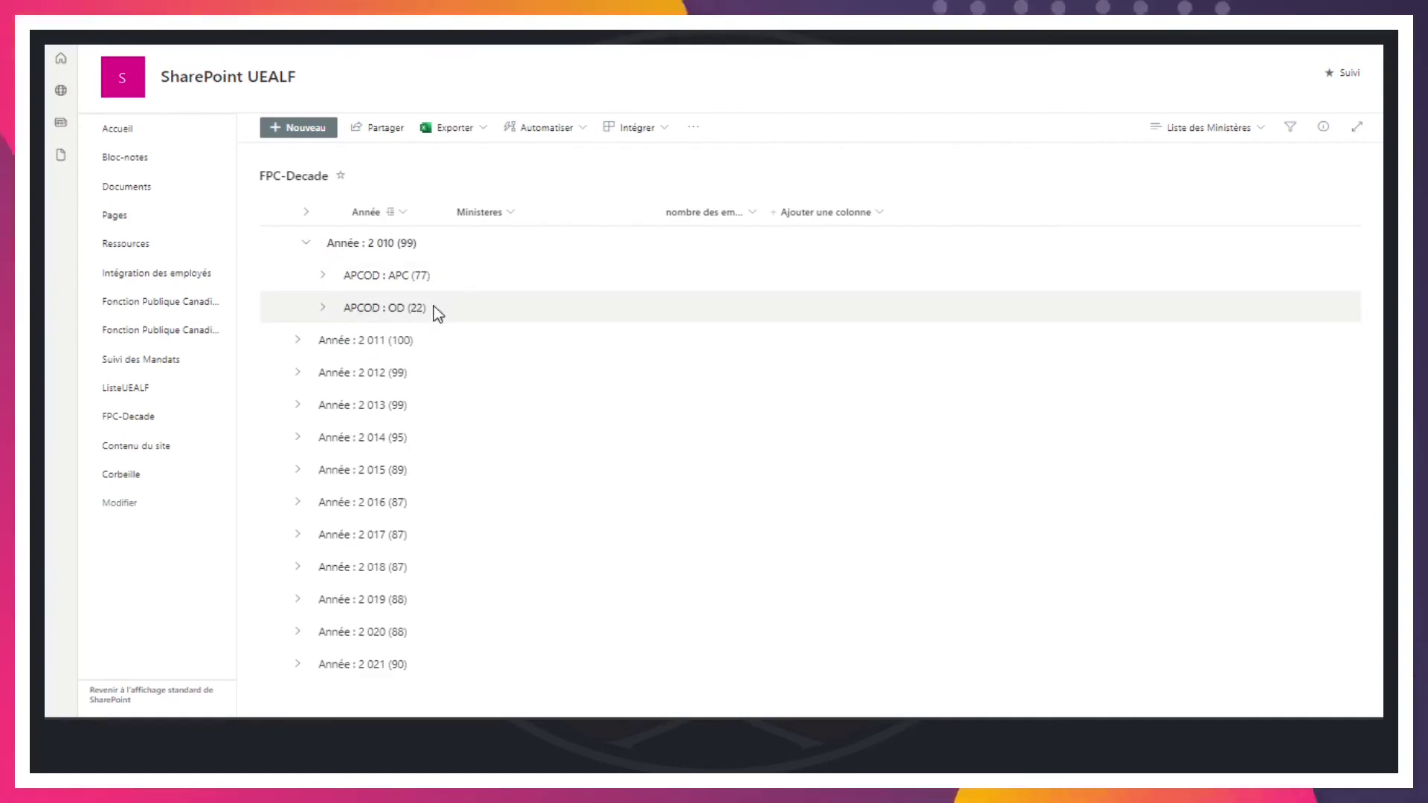
{"action": "left_click", "coordinate": [324, 277]}
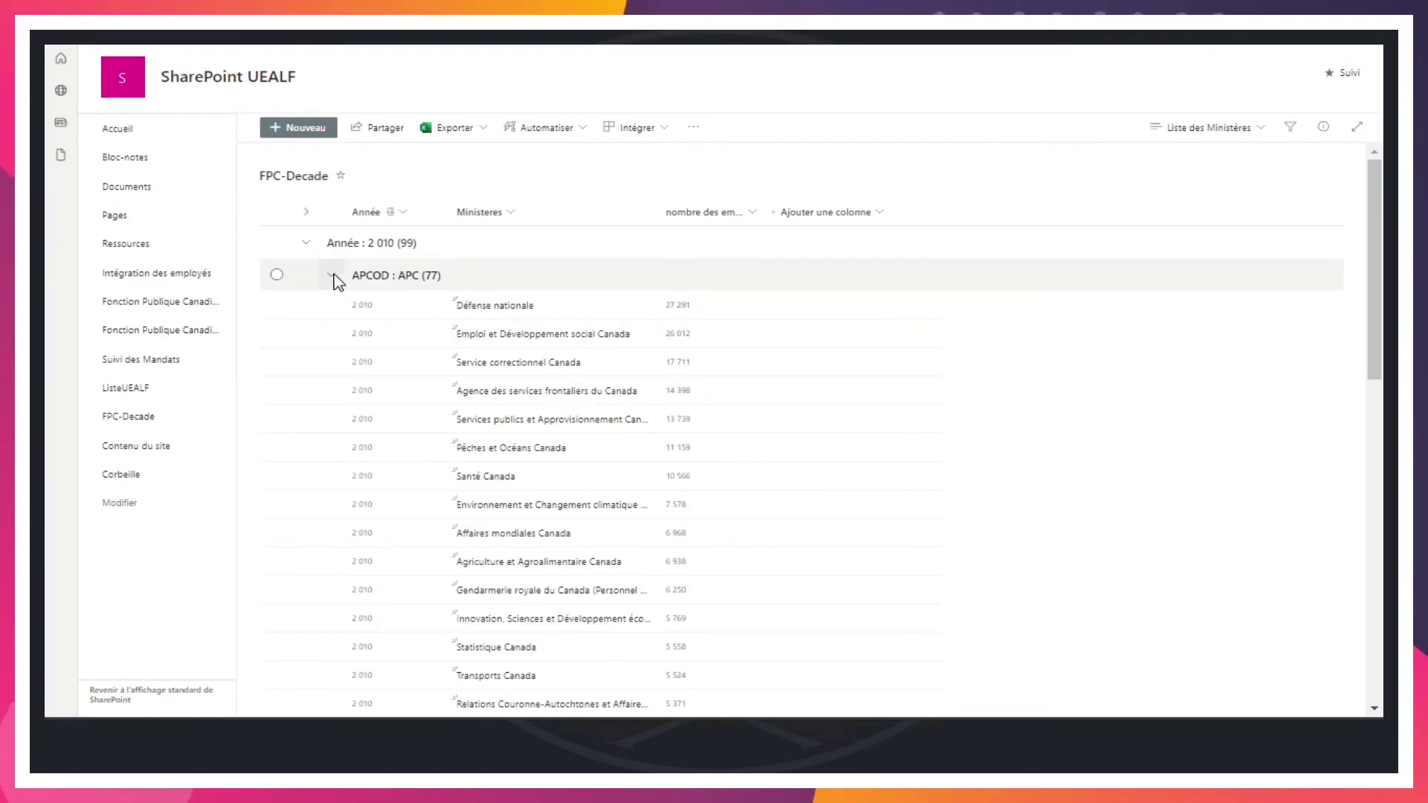
{"action": "left_click", "coordinate": [332, 278]}
{"action": "left_click", "coordinate": [325, 308]}
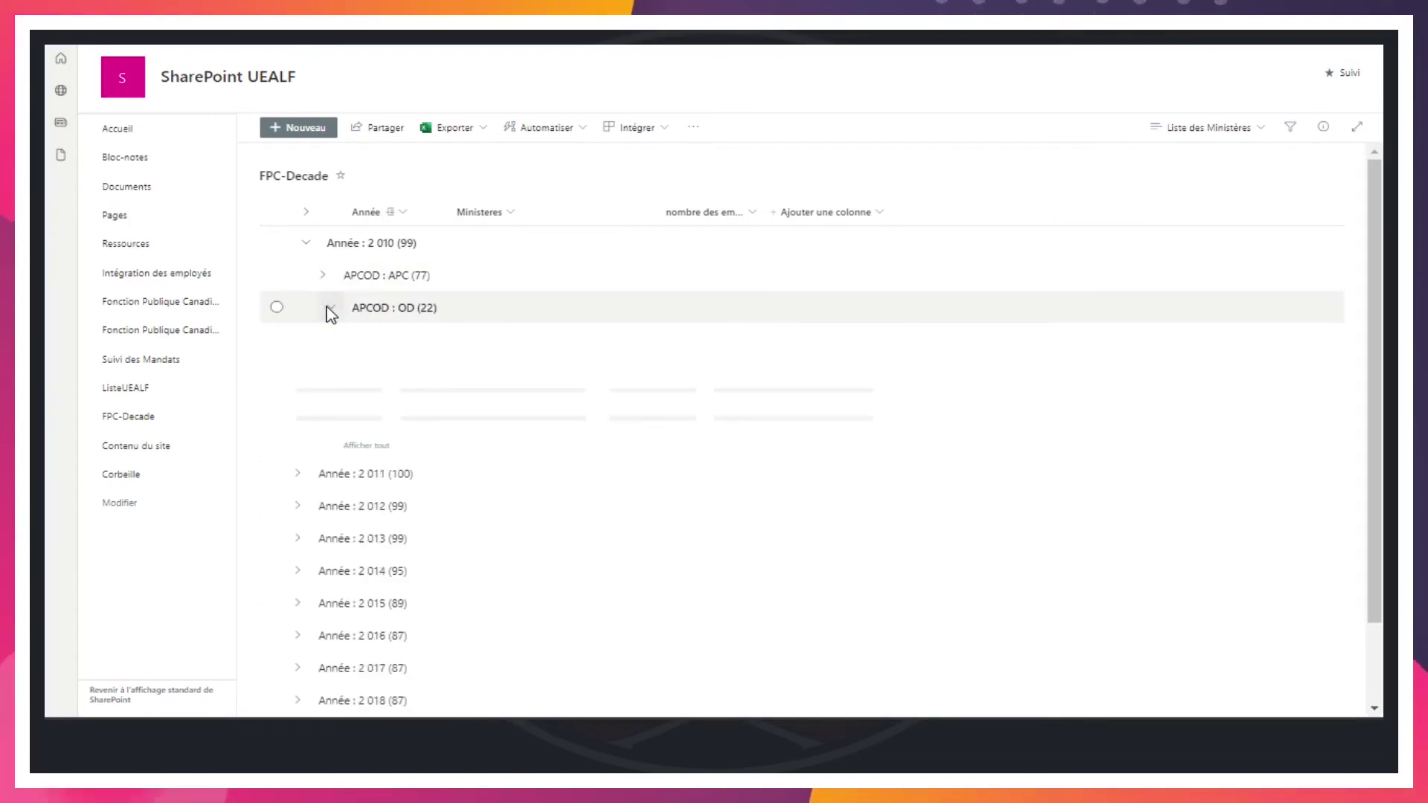
{"action": "left_click", "coordinate": [328, 308]}
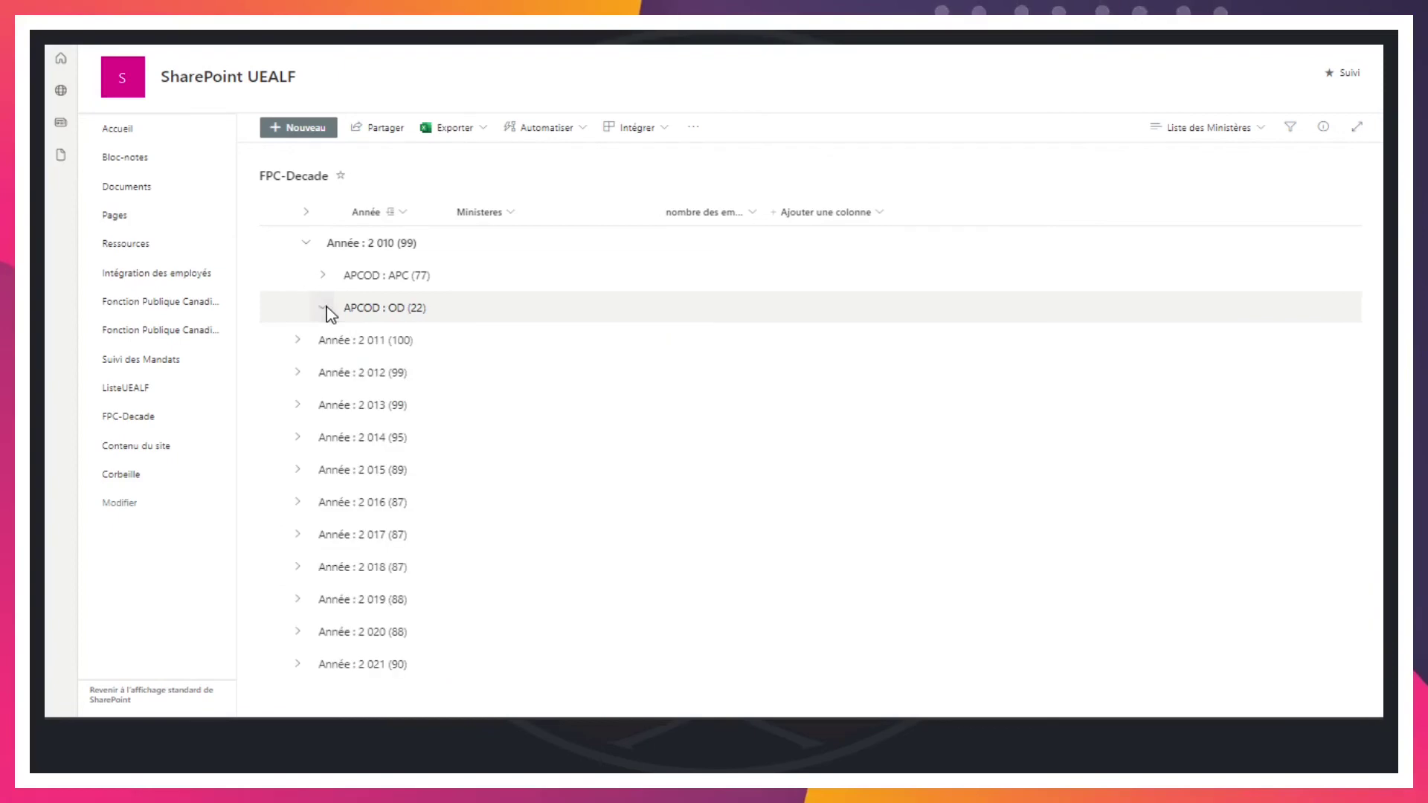
Reopen the current view's settings, set the groups to show Développé by default, and save the view
{"action": "left_click", "coordinate": [1208, 130]}
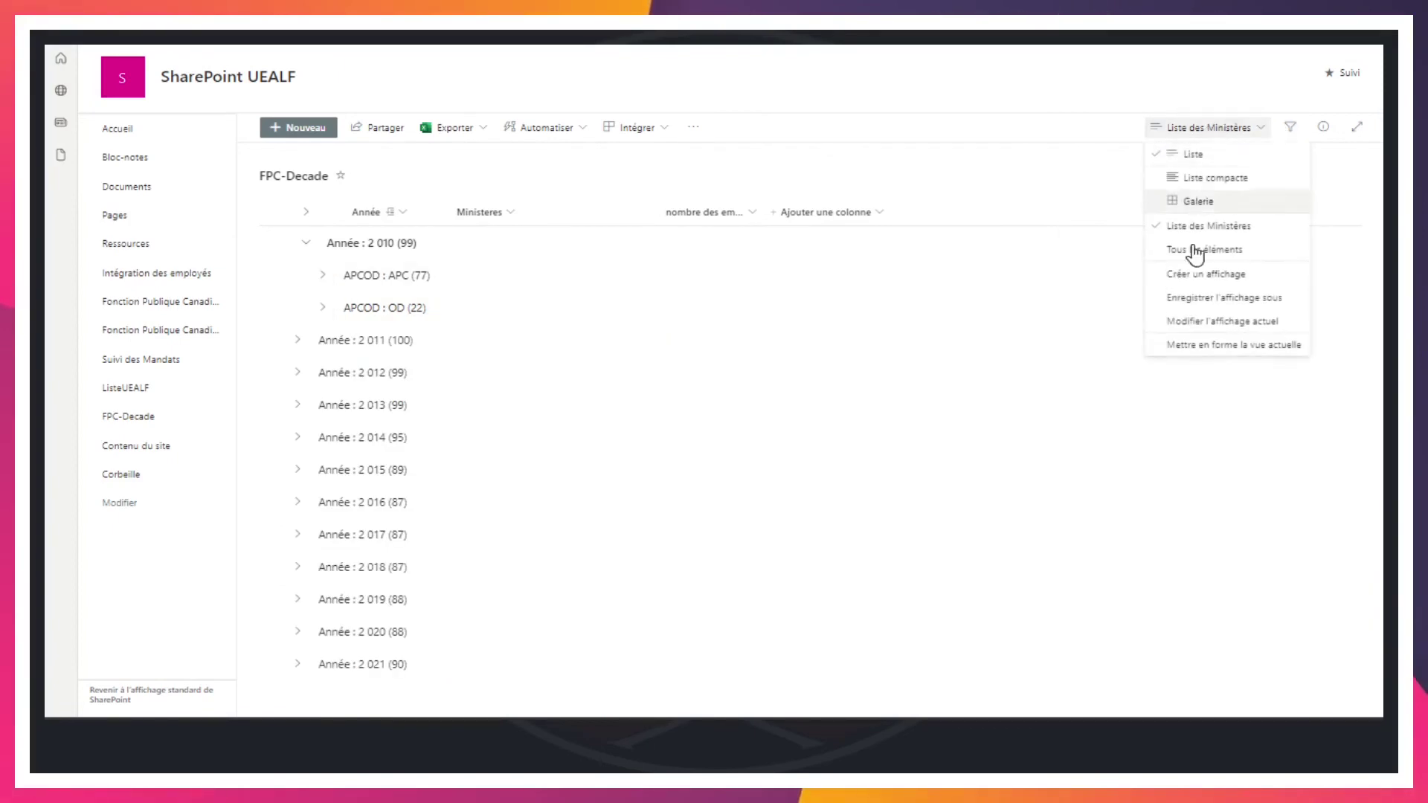
{"action": "left_click", "coordinate": [1198, 322]}
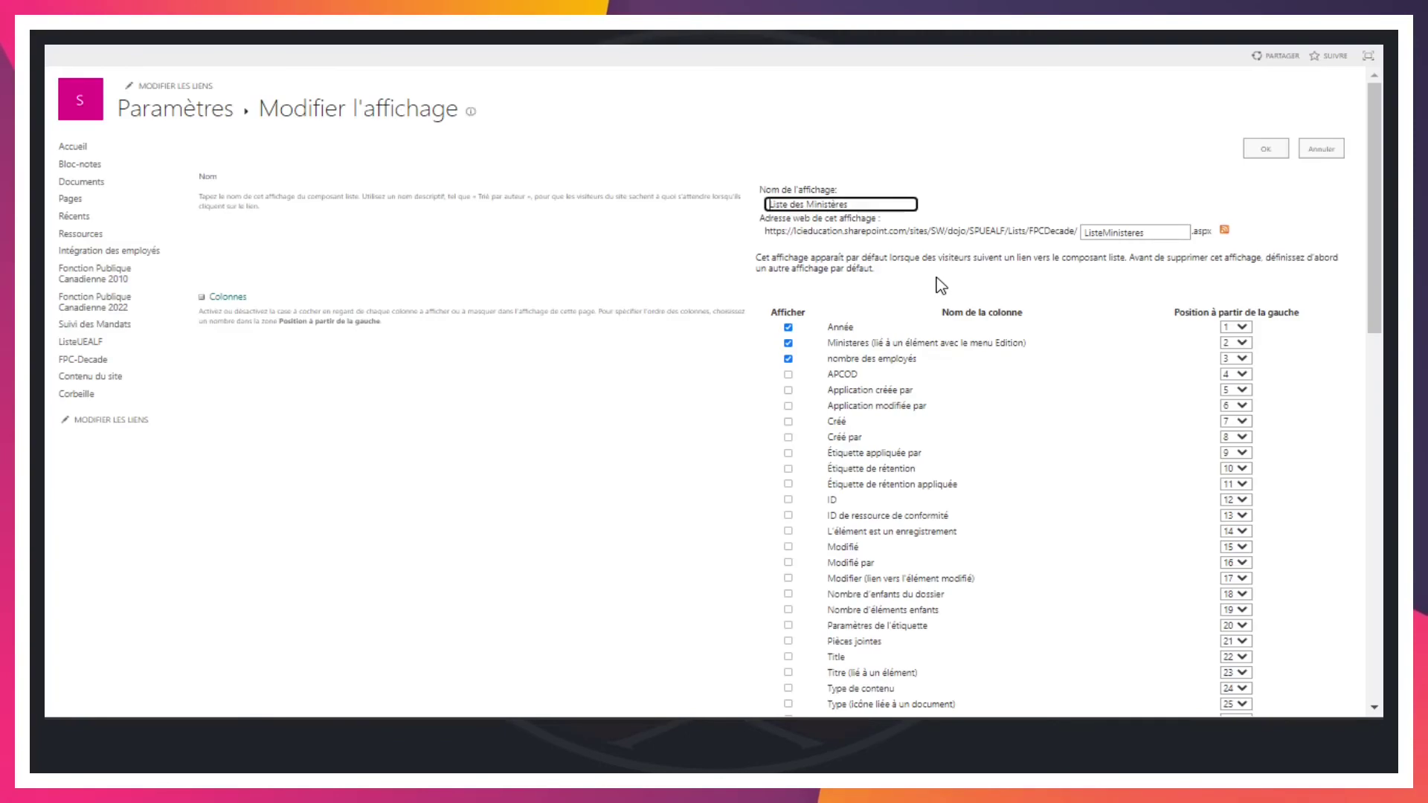
{"action": "scroll", "coordinate": [518, 444], "scroll_direction": "down", "scroll_amount": 15}
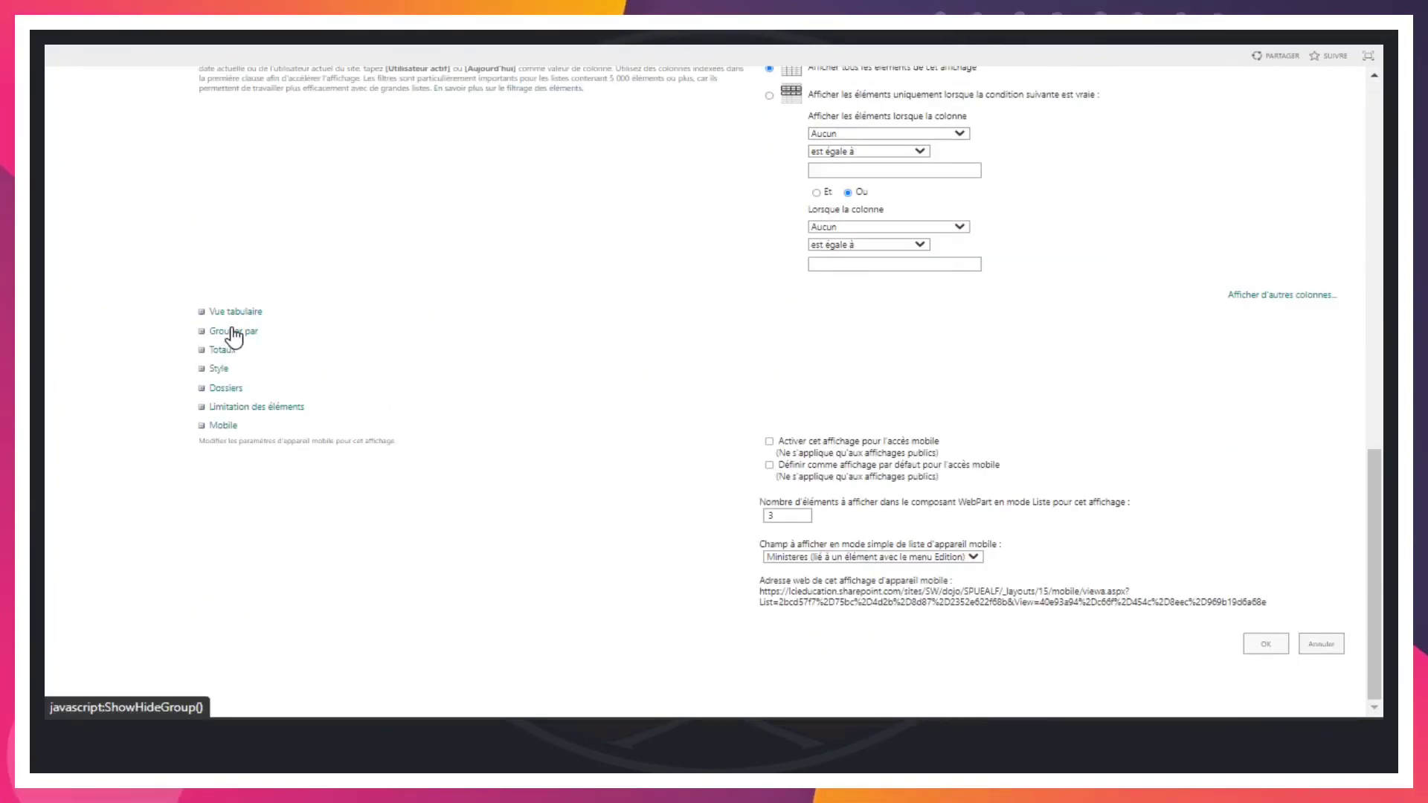
{"action": "left_click", "coordinate": [230, 333]}
{"action": "left_click", "coordinate": [811, 570]}
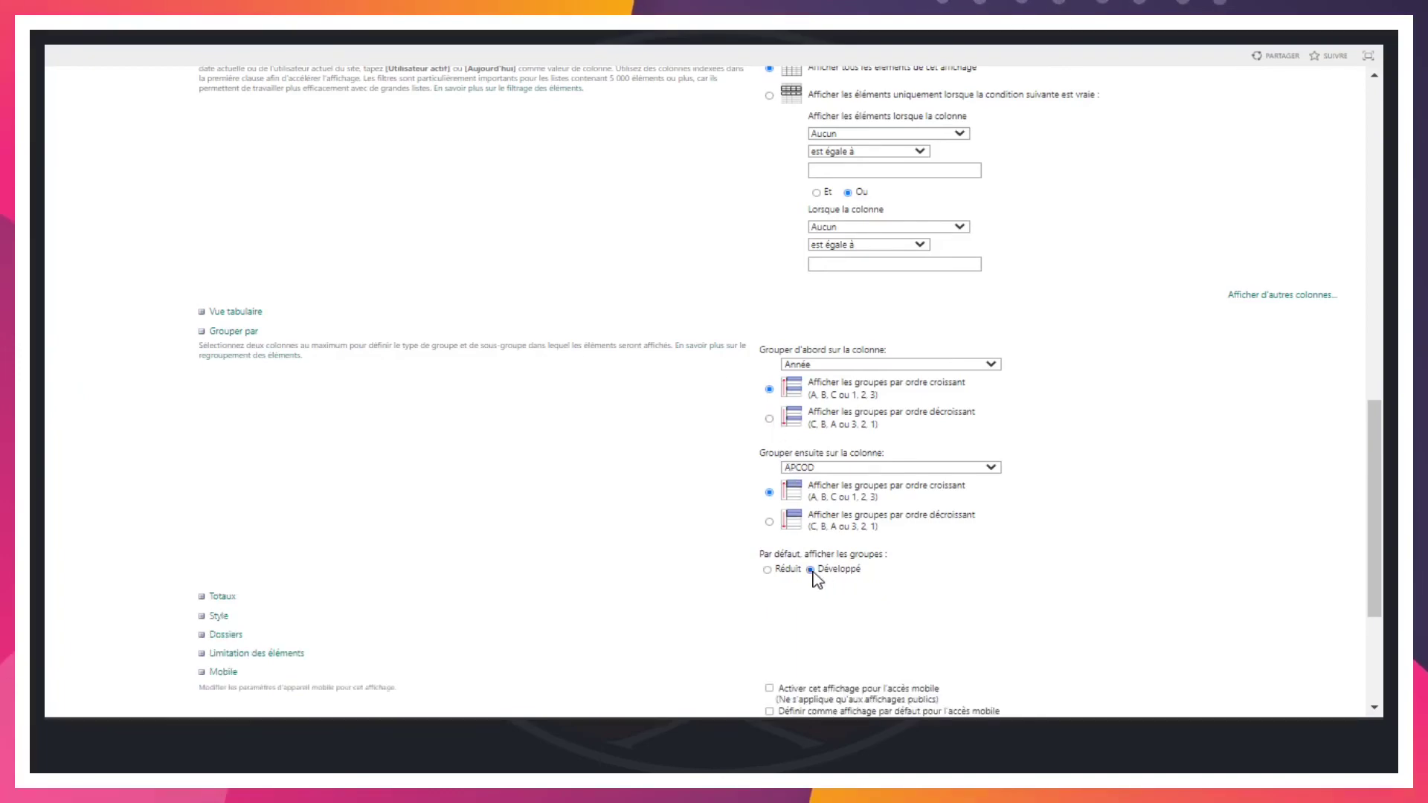
{"action": "scroll", "coordinate": [1110, 516], "scroll_direction": "up", "scroll_amount": 15}
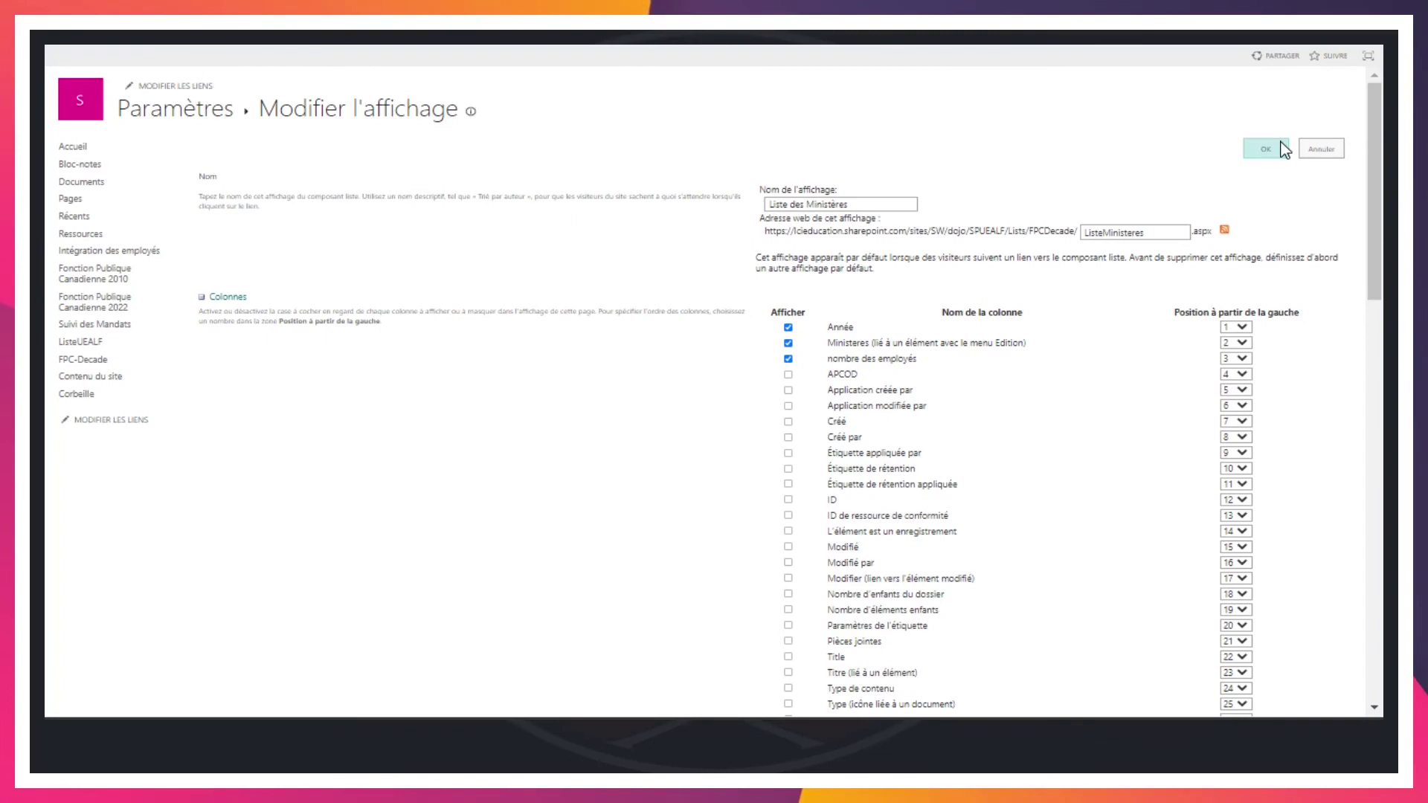
{"action": "left_click", "coordinate": [1265, 148]}
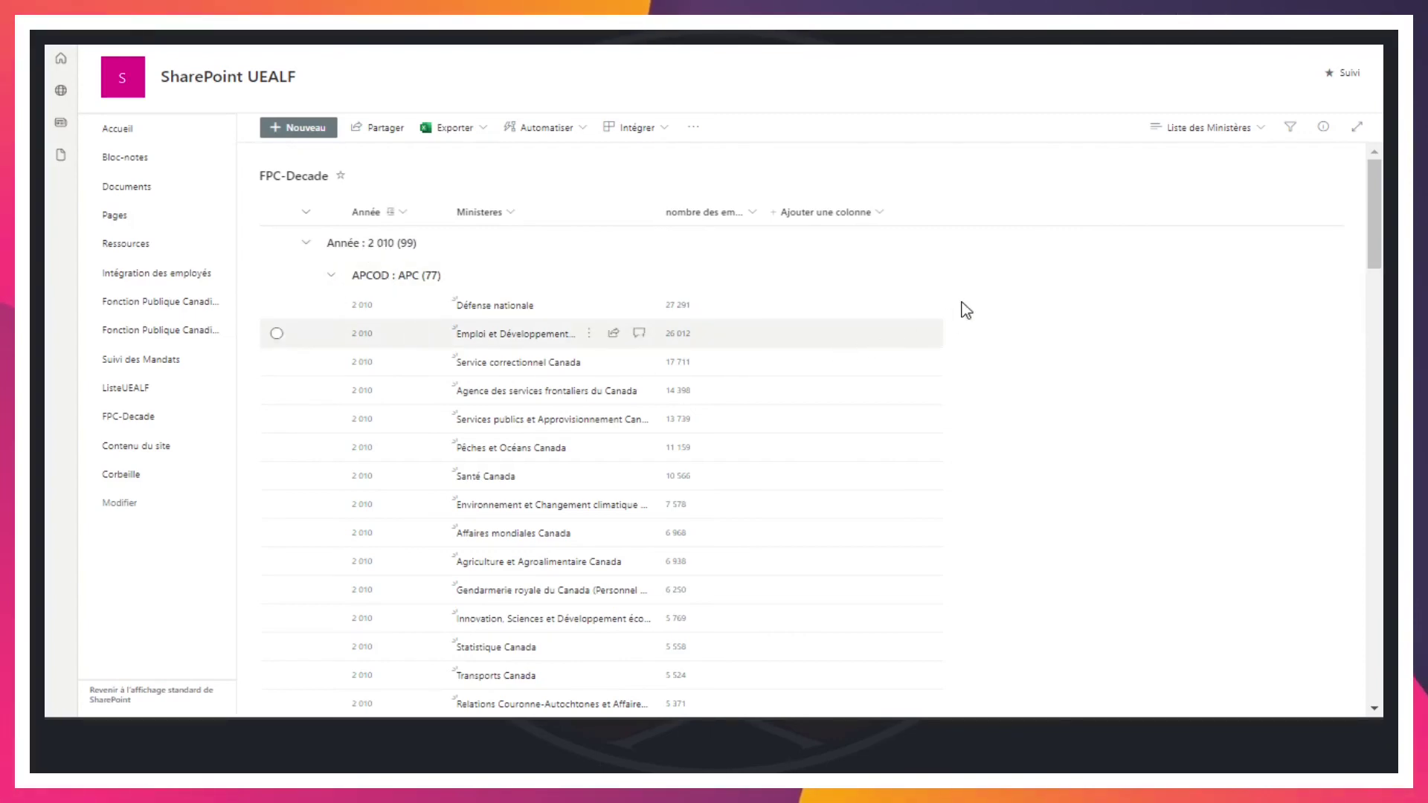
Look through the expanded Année 2010 and 2011 groups with their APC and OD subgroups
{"action": "scroll", "coordinate": [949, 318], "scroll_direction": "down", "scroll_amount": 20}
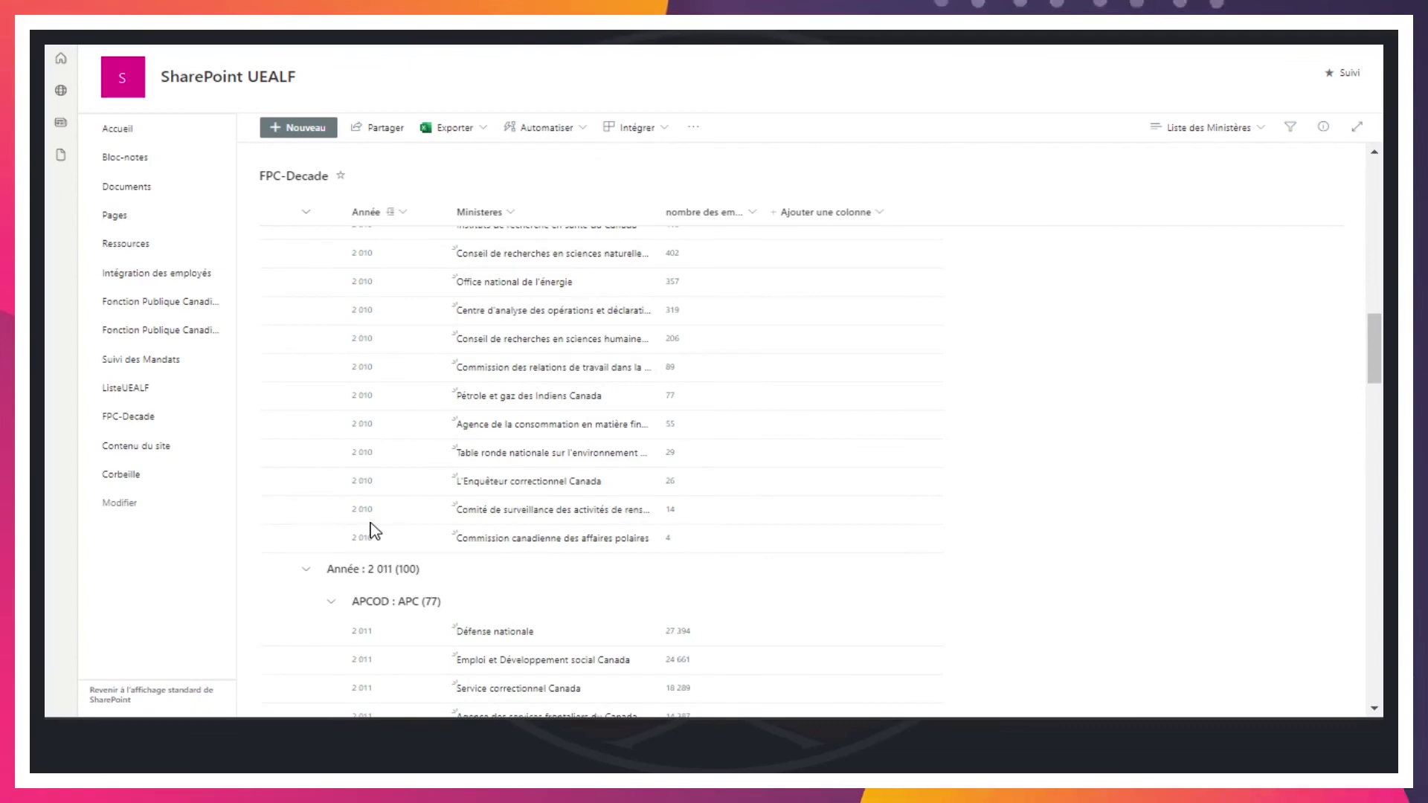
{"action": "scroll", "coordinate": [398, 542], "scroll_direction": "down", "scroll_amount": 1}
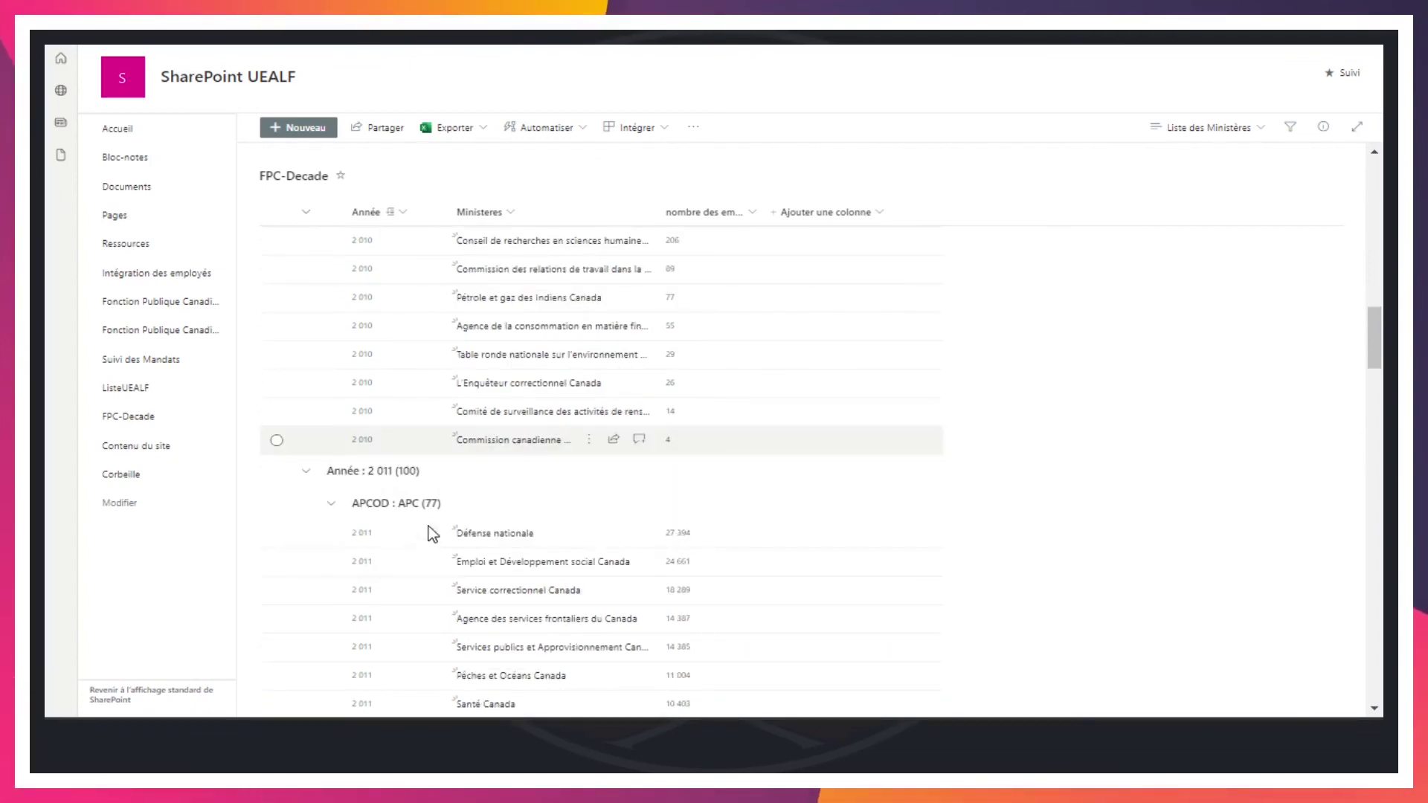
{"action": "scroll", "coordinate": [503, 433], "scroll_direction": "up", "scroll_amount": 5}
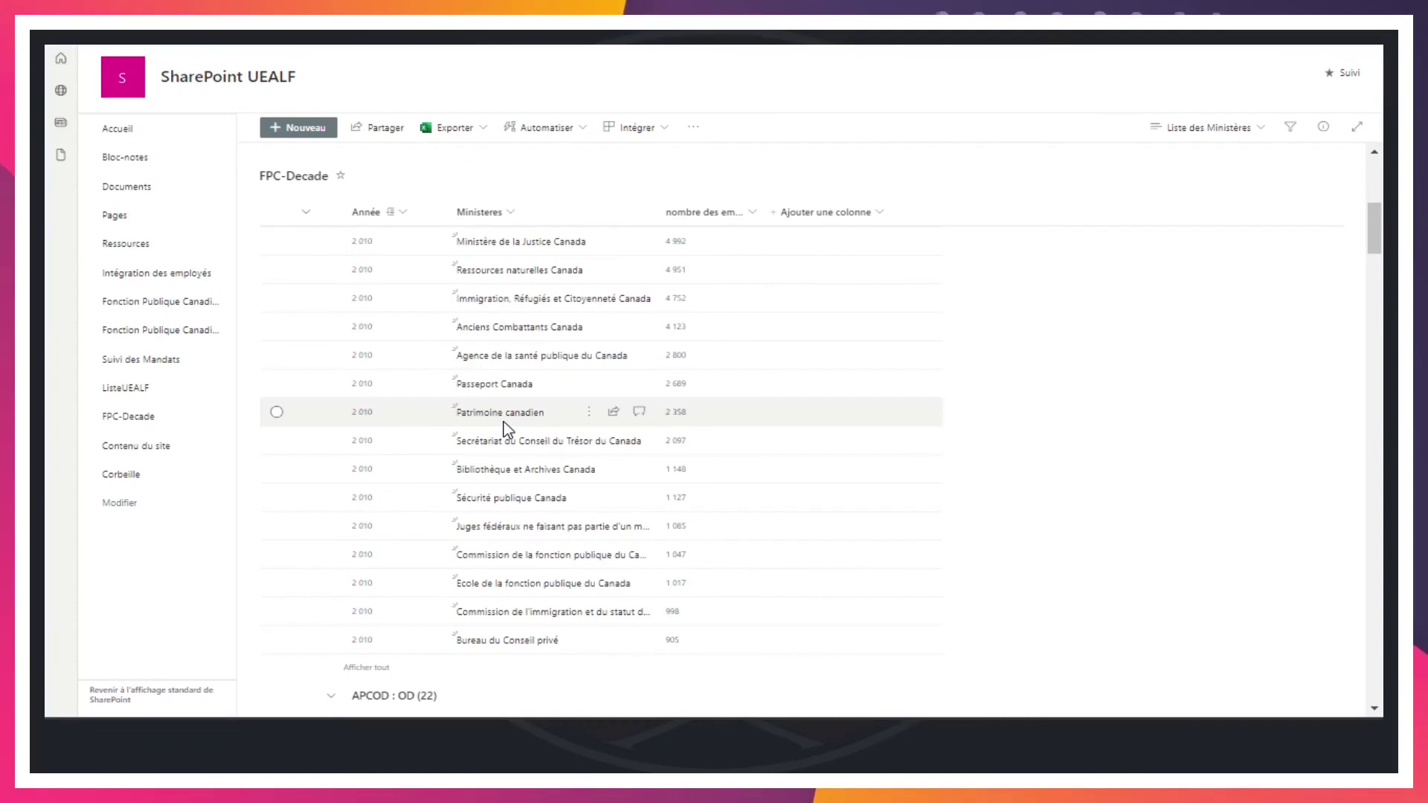
{"action": "scroll", "coordinate": [533, 508], "scroll_direction": "down", "scroll_amount": 10}
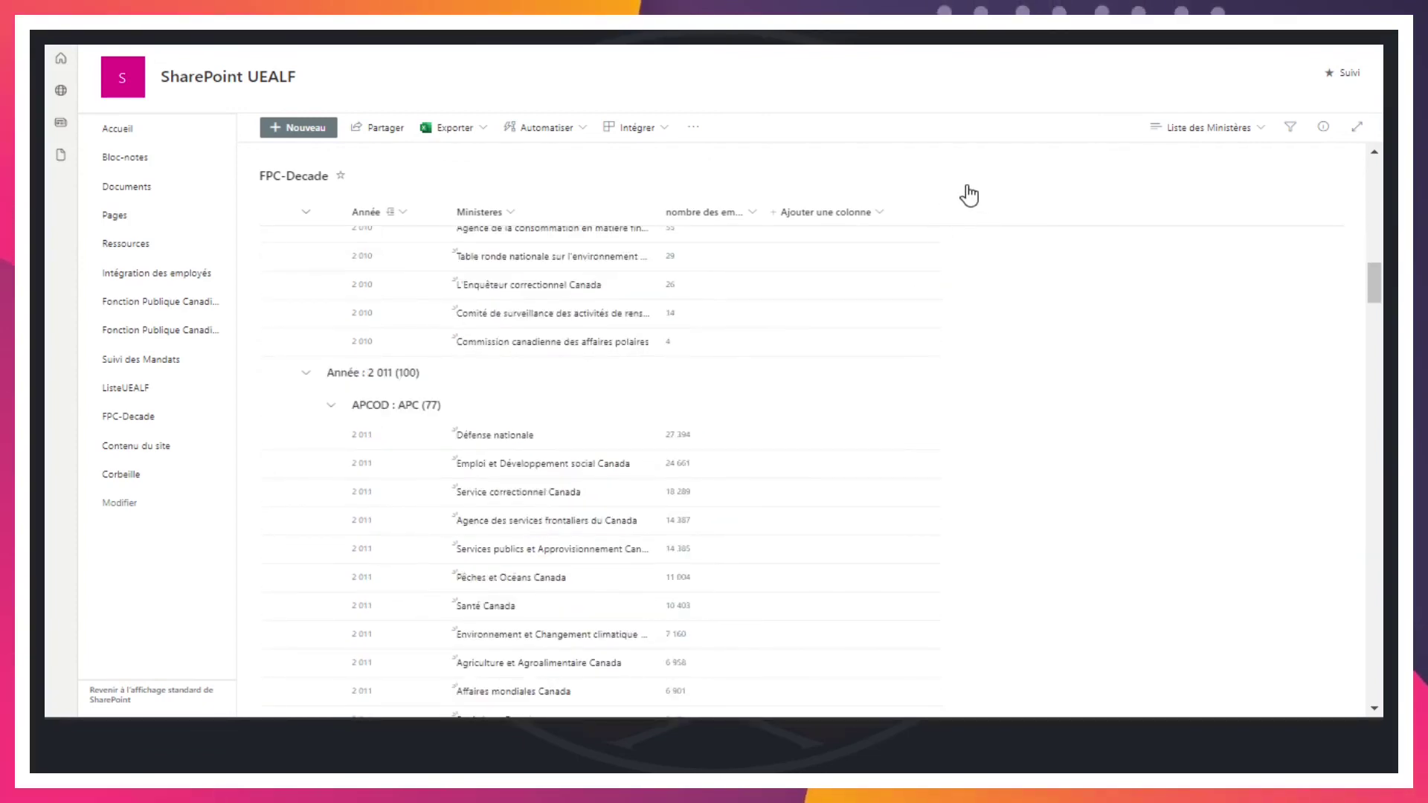
{"action": "scroll", "coordinate": [970, 194], "scroll_direction": "down", "scroll_amount": 10}
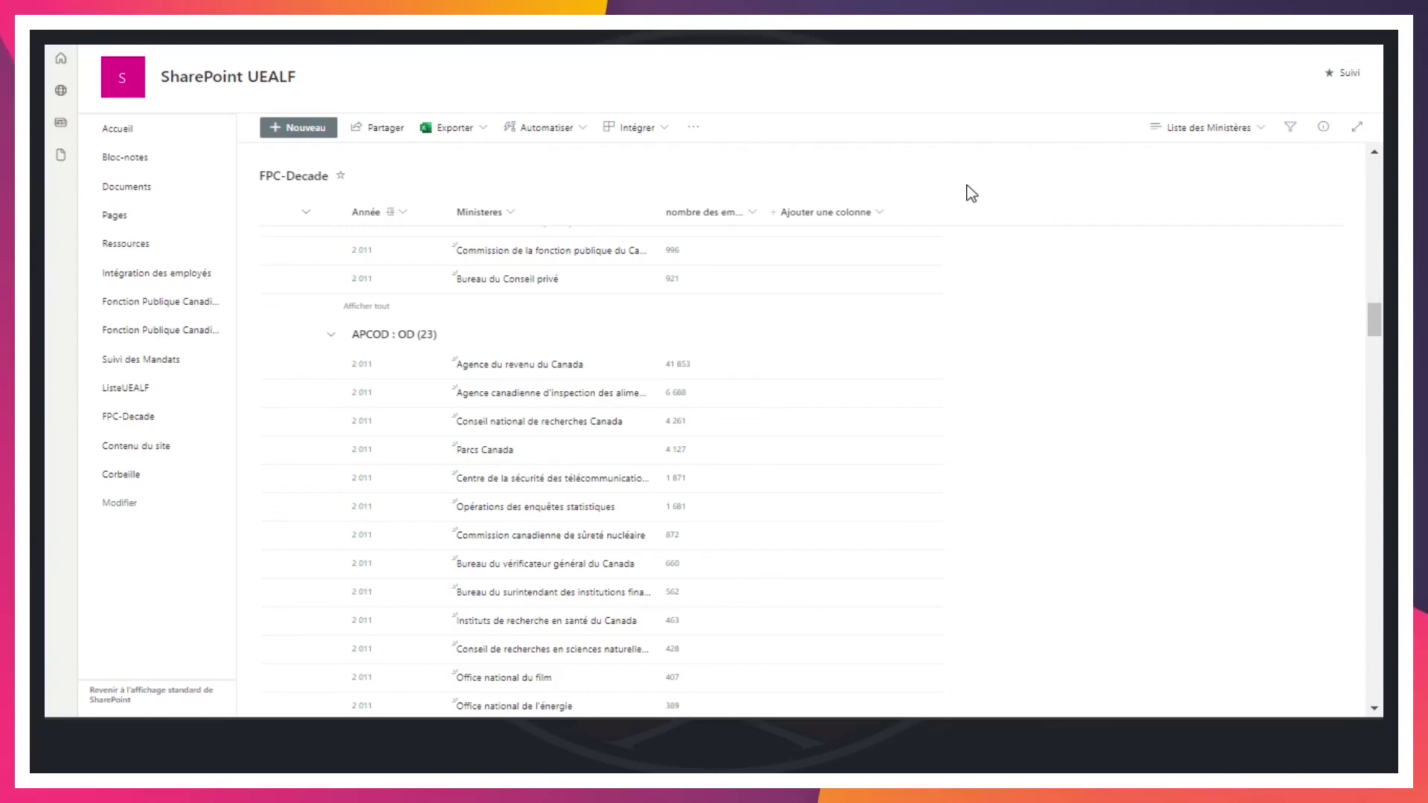
{"action": "scroll", "coordinate": [971, 194], "scroll_direction": "down", "scroll_amount": 1}
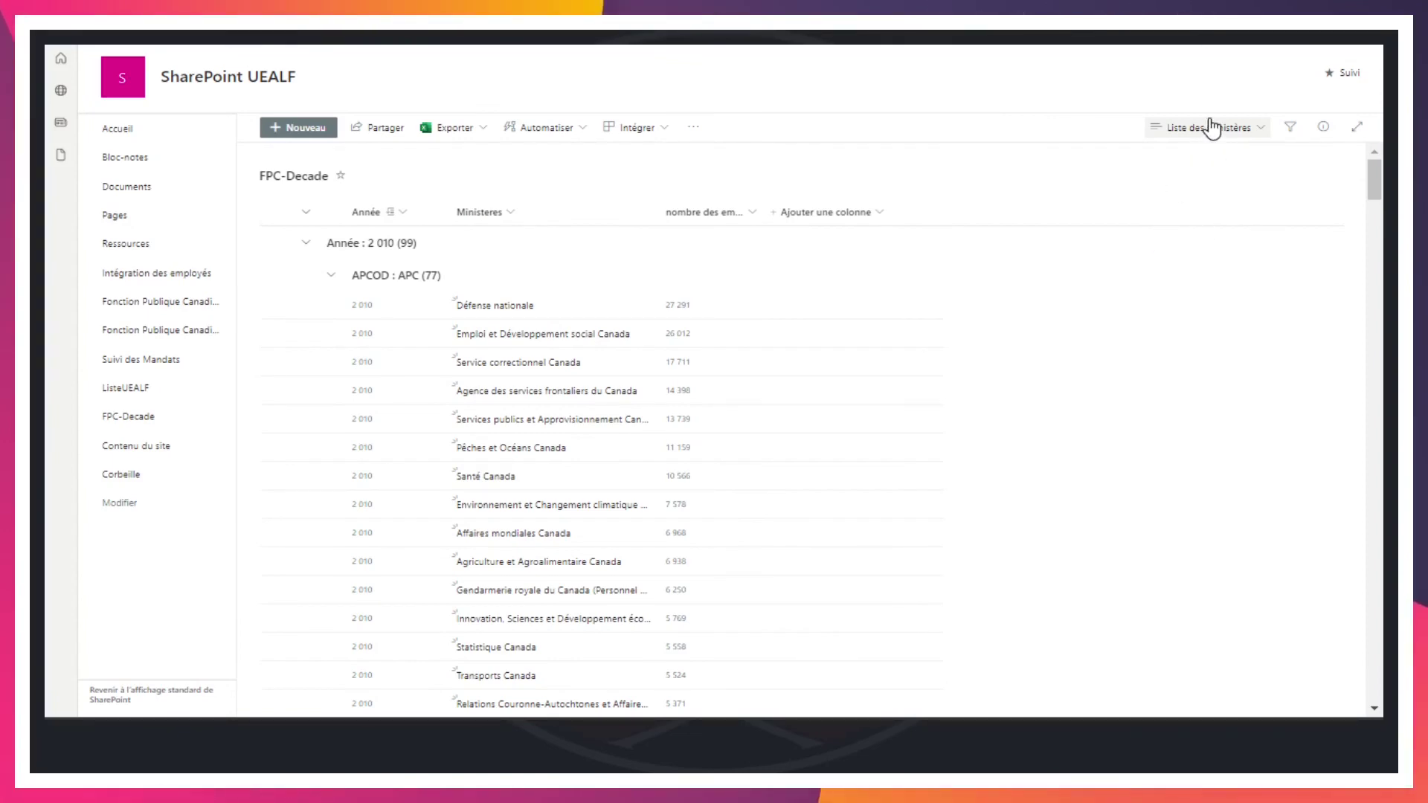
In the current view's settings, set the totals to Somme for nombre des employés and Compteur for Ministeres
{"action": "left_click", "coordinate": [1211, 128]}
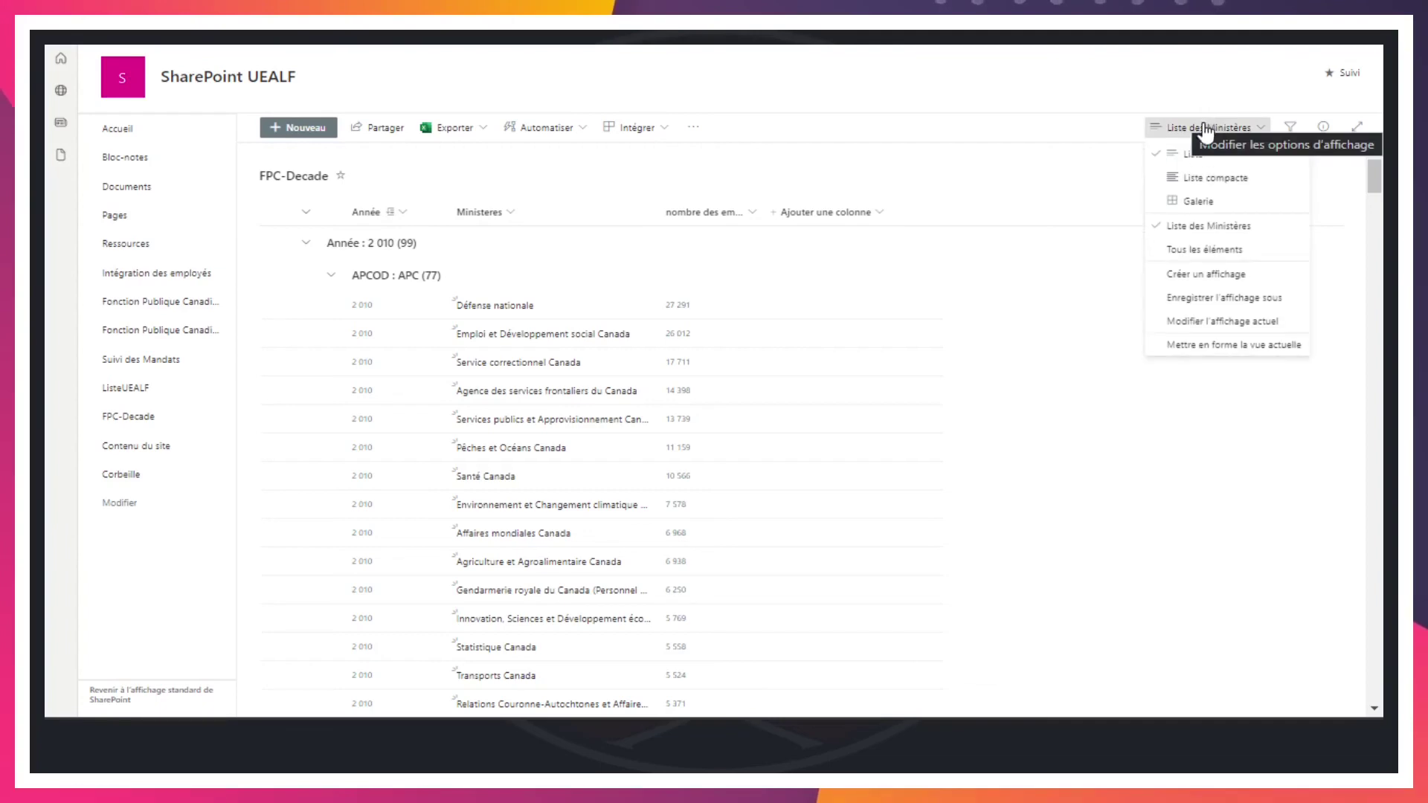
{"action": "left_click", "coordinate": [1208, 322]}
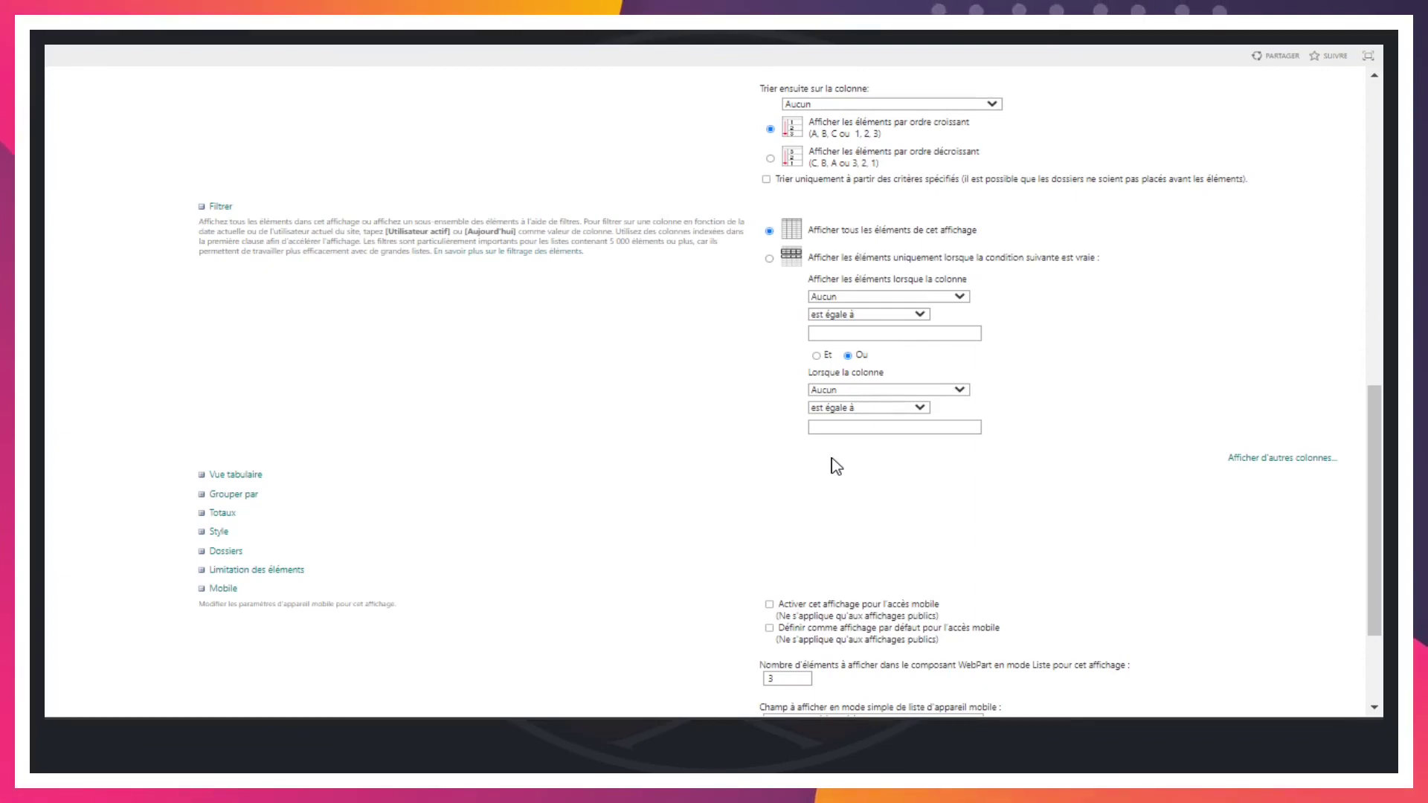
{"action": "scroll", "coordinate": [632, 401], "scroll_direction": "down", "scroll_amount": 3}
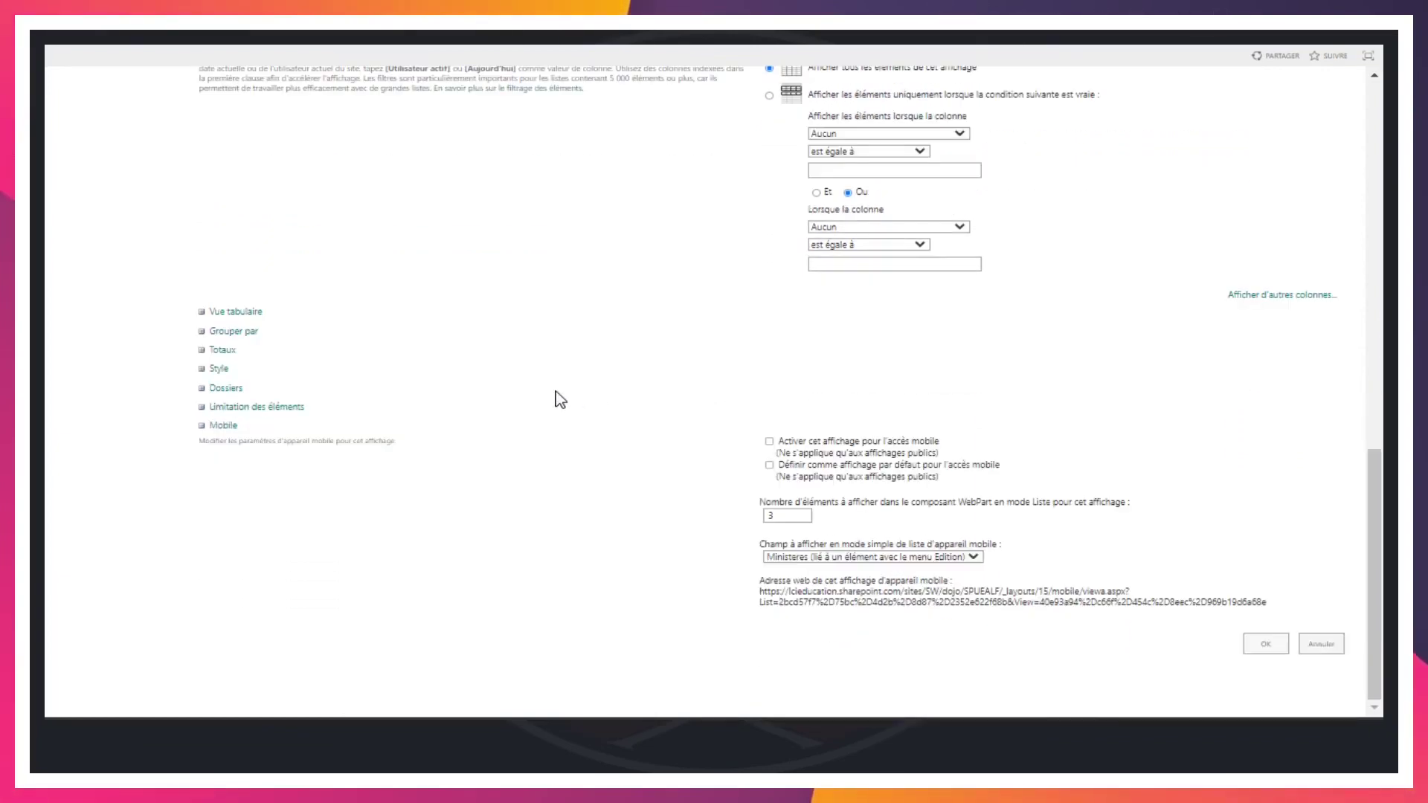
{"action": "left_click", "coordinate": [206, 346]}
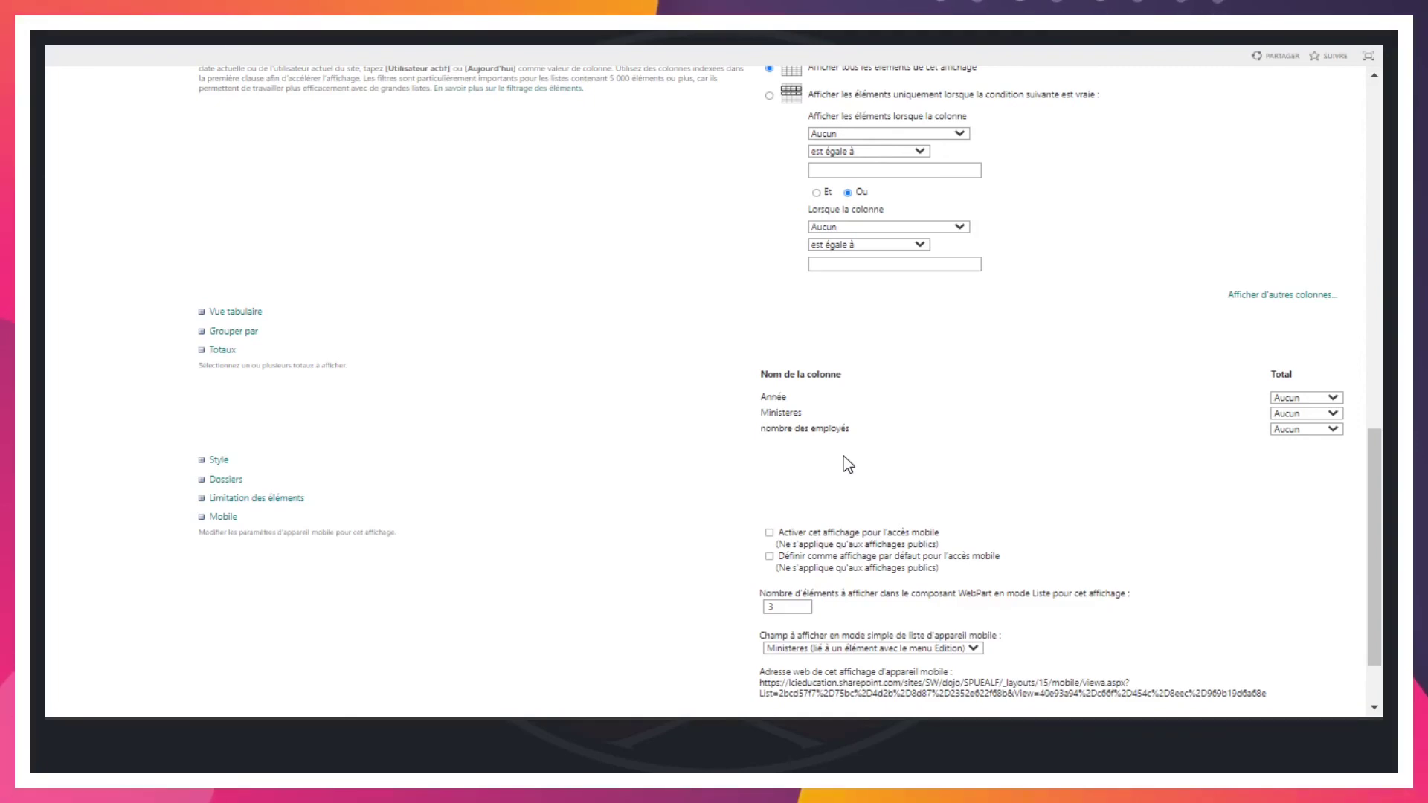
{"action": "left_click", "coordinate": [1295, 429]}
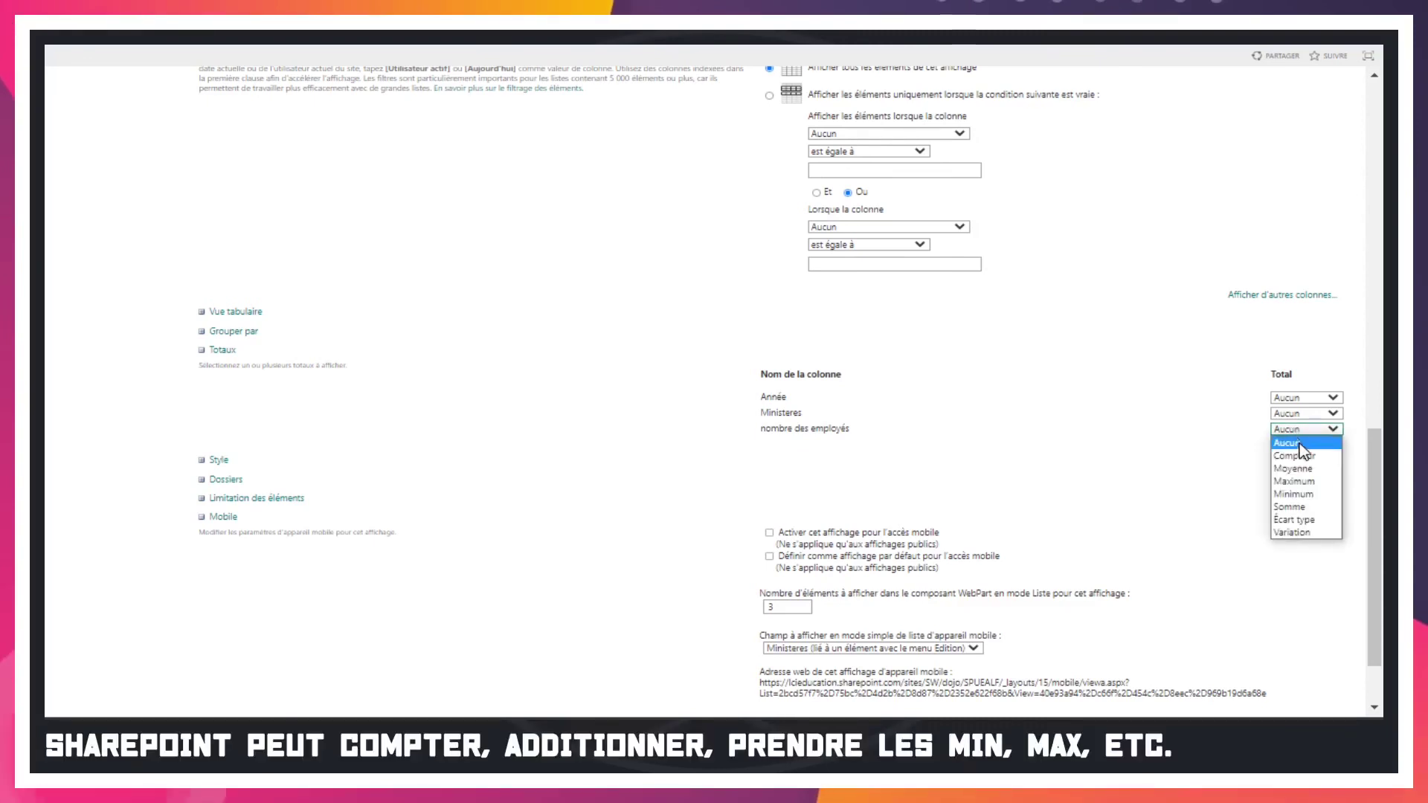
{"action": "left_click", "coordinate": [1308, 512]}
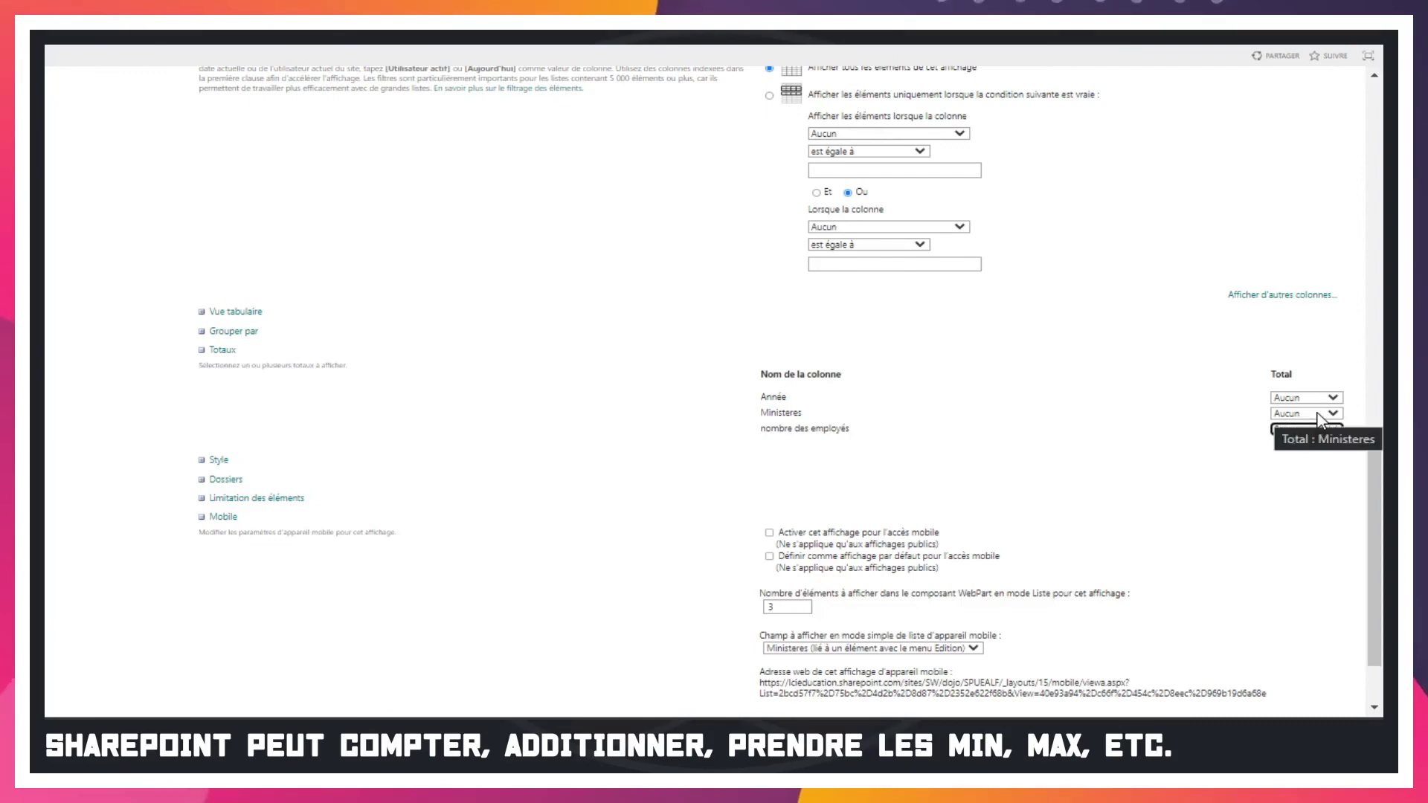
{"action": "left_click", "coordinate": [1317, 415]}
{"action": "left_click", "coordinate": [1294, 443]}
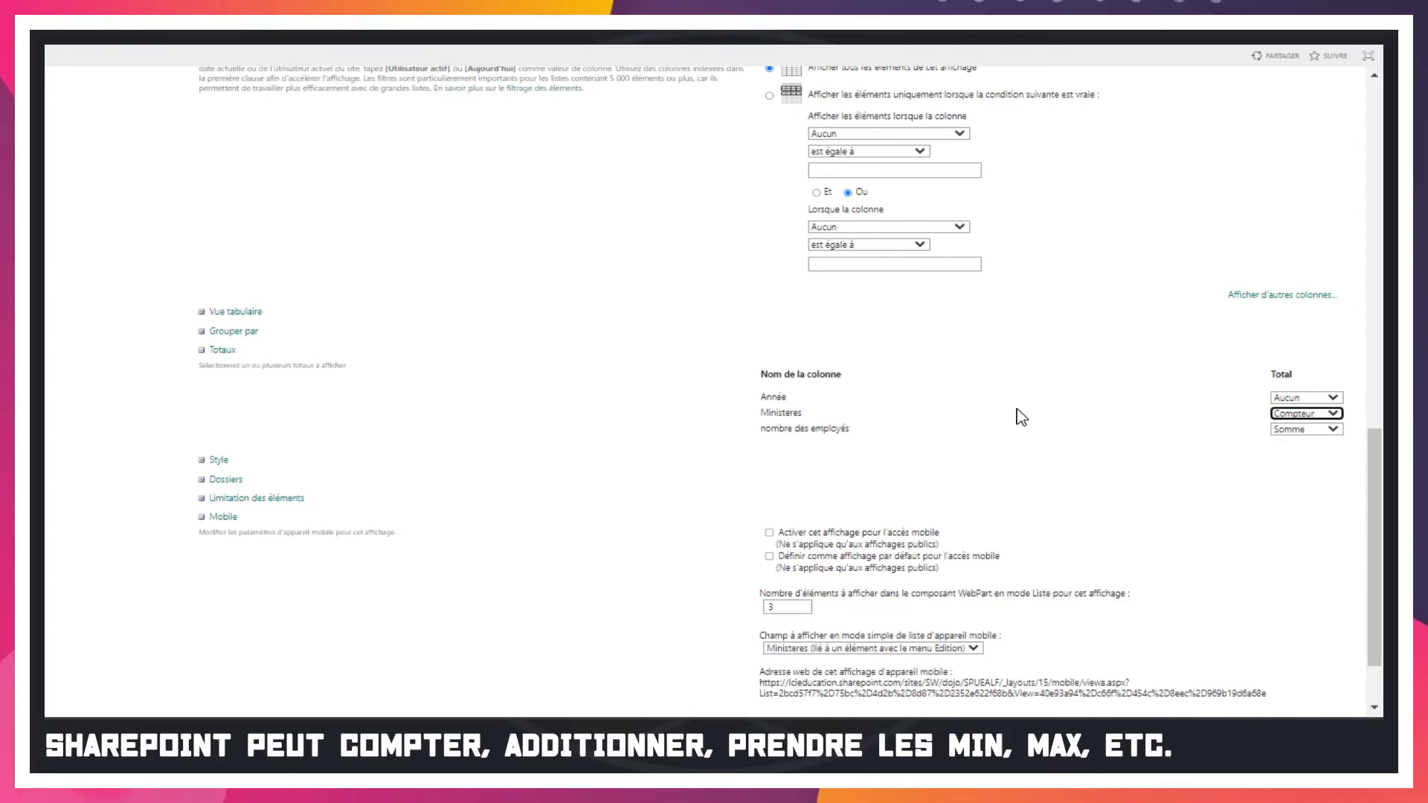
Set the second grouping column to Aucun, show groups as Réduit by default, and save the view
{"action": "scroll", "coordinate": [1023, 419], "scroll_direction": "up", "scroll_amount": 8}
{"action": "scroll", "coordinate": [1020, 417], "scroll_direction": "down", "scroll_amount": 3}
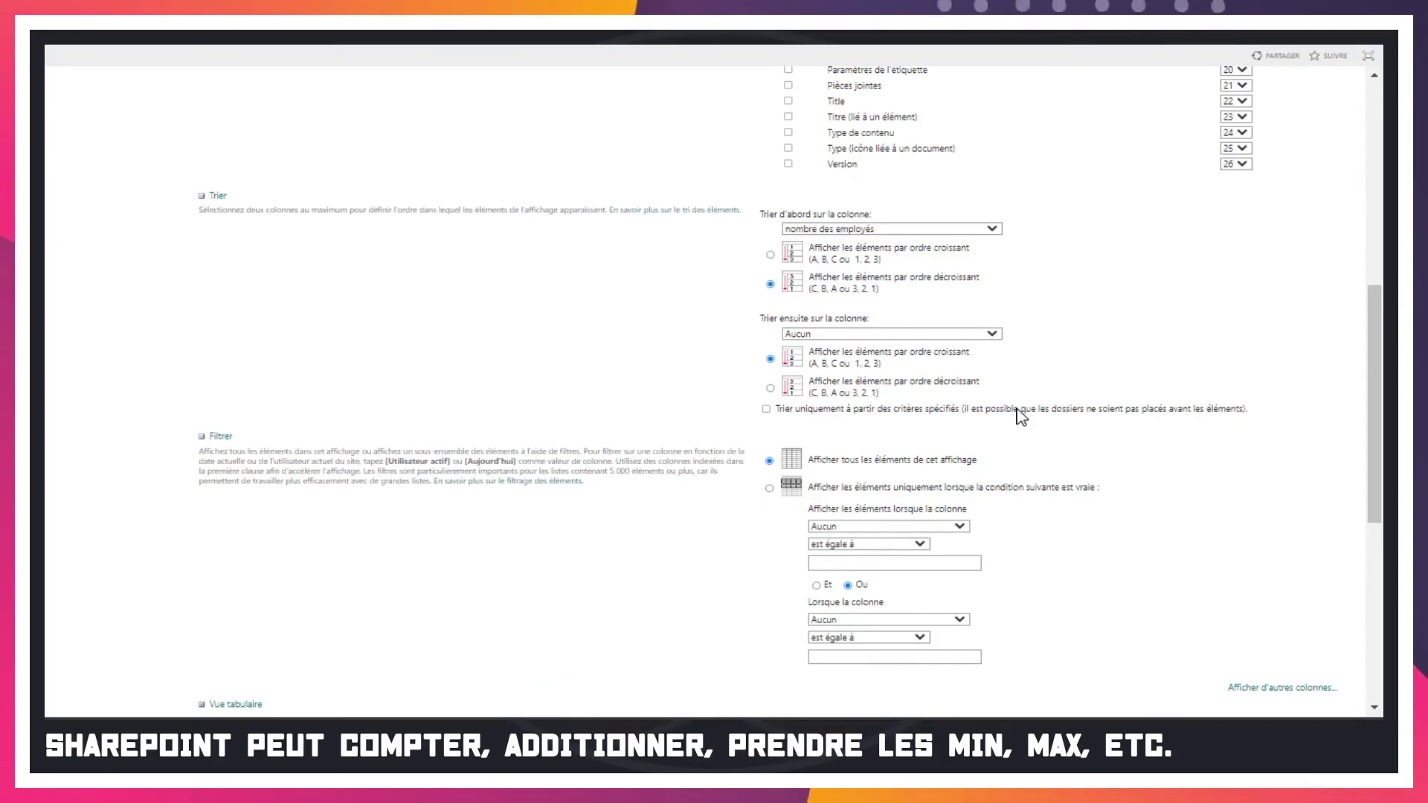
{"action": "scroll", "coordinate": [392, 366], "scroll_direction": "down", "scroll_amount": 6}
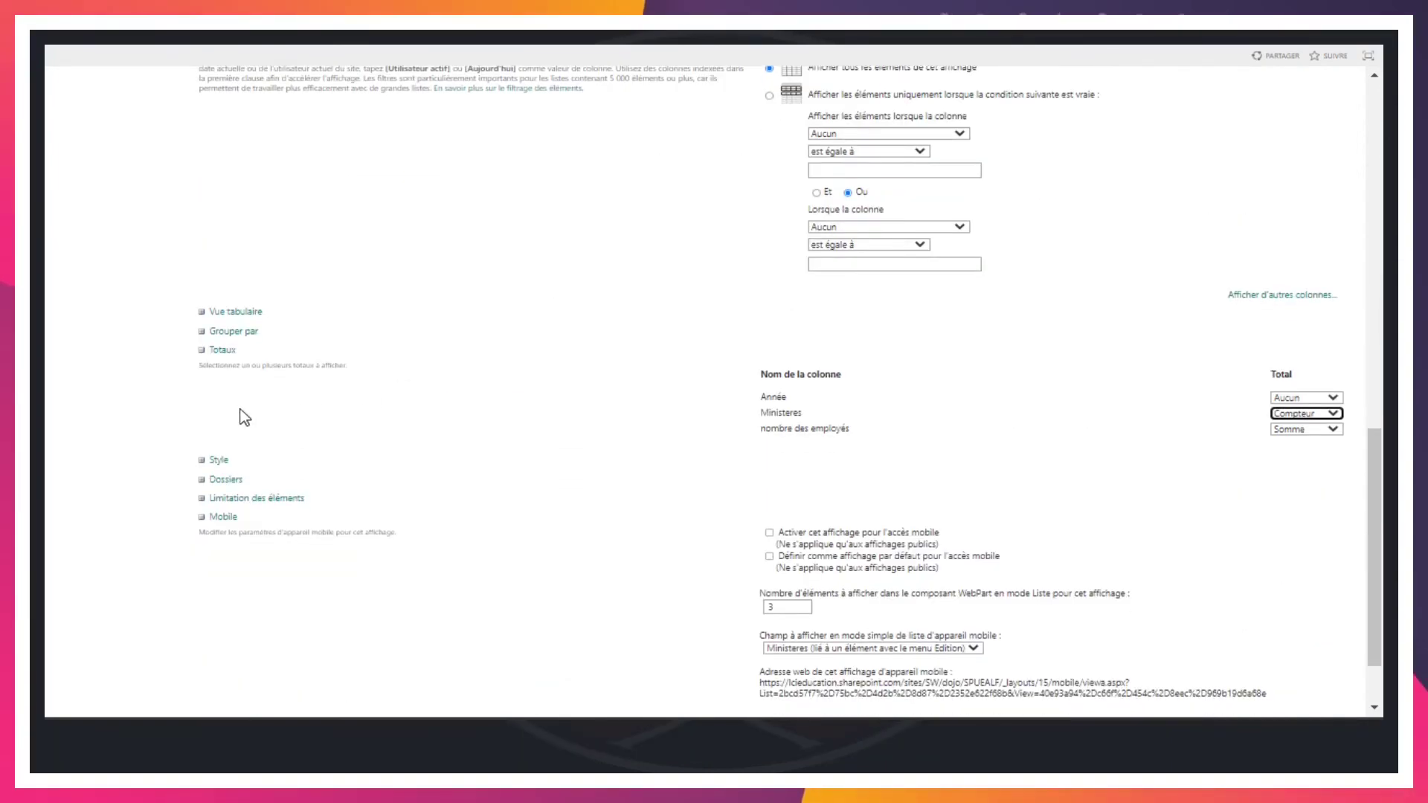
{"action": "left_click", "coordinate": [225, 332]}
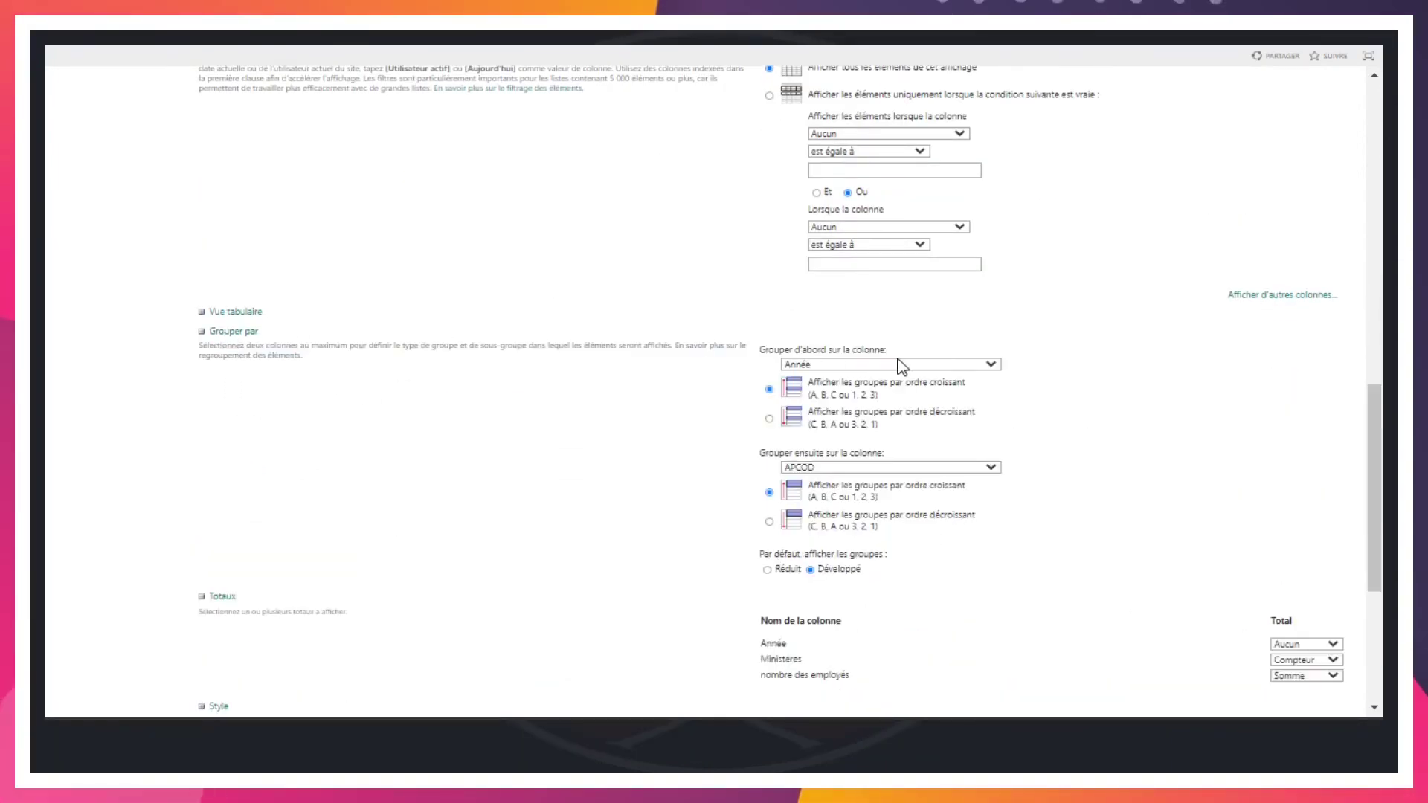
{"action": "left_click", "coordinate": [840, 469]}
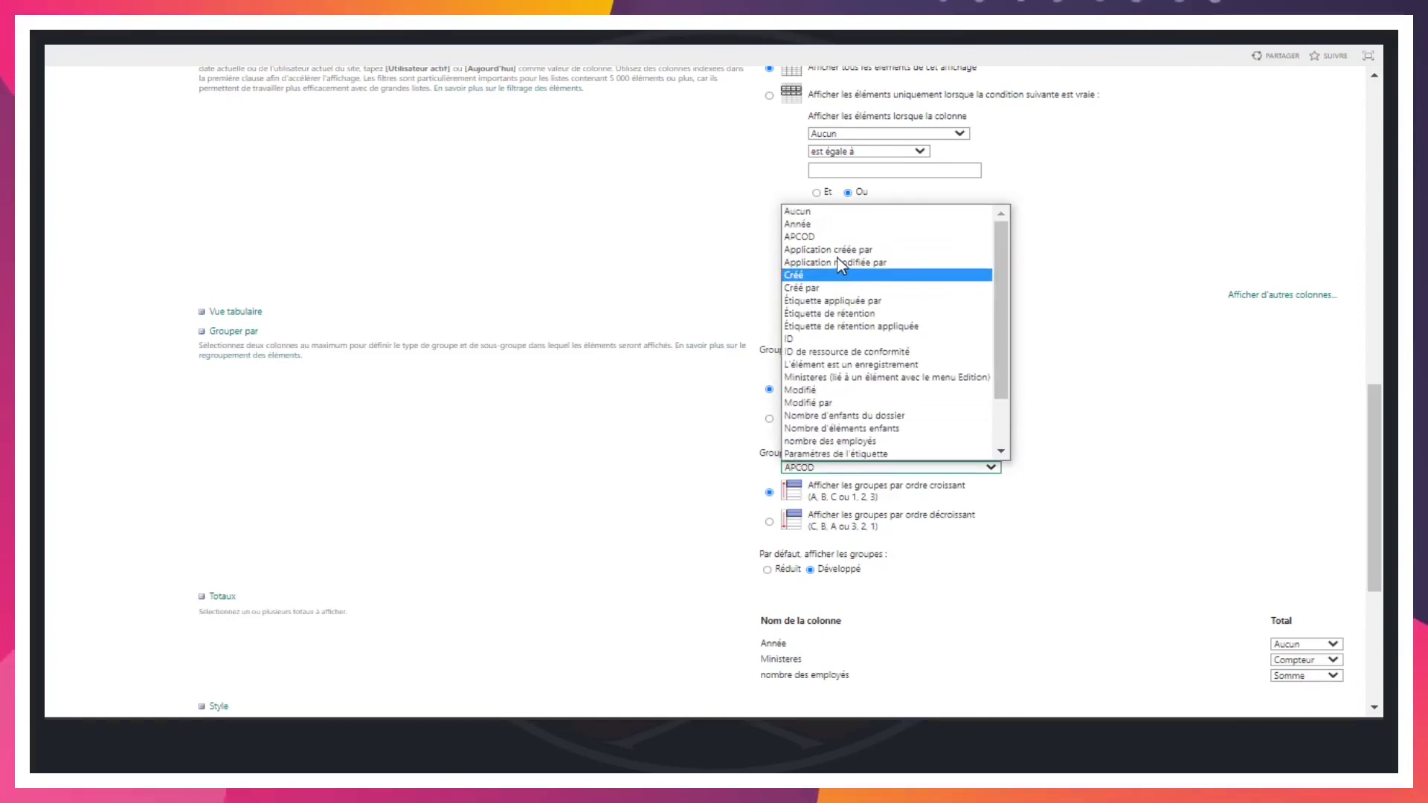
{"action": "left_click", "coordinate": [860, 213]}
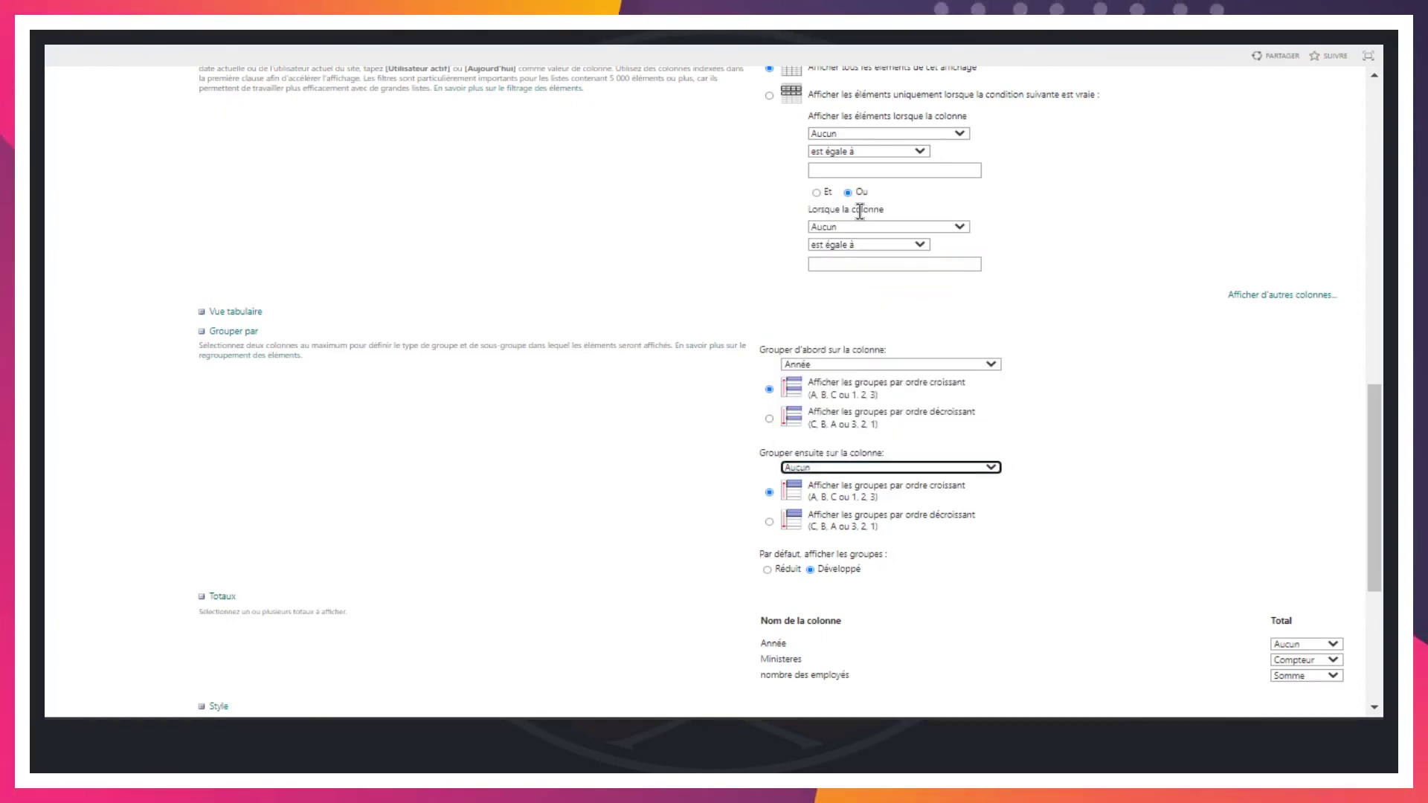
{"action": "left_click", "coordinate": [768, 569]}
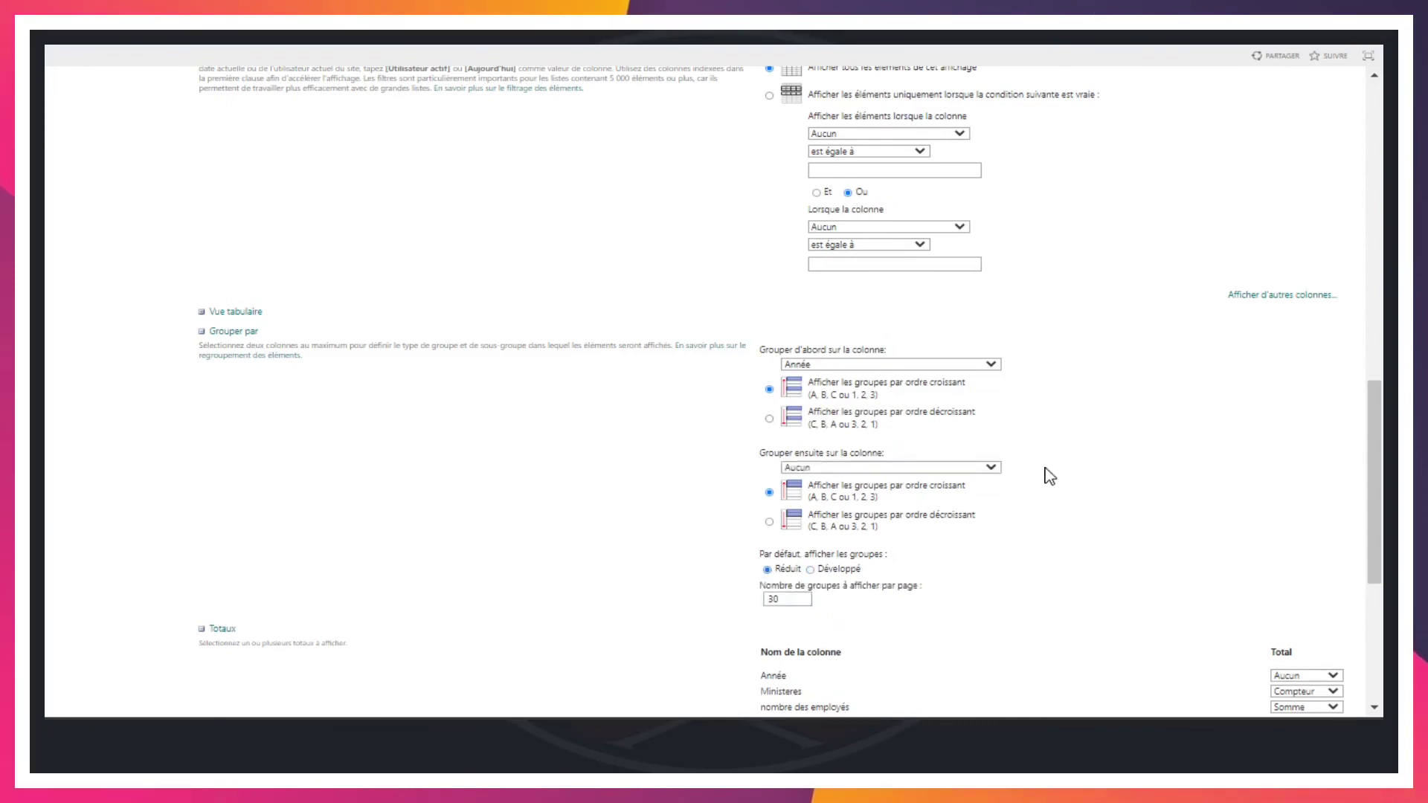
{"action": "scroll", "coordinate": [1140, 535], "scroll_direction": "down", "scroll_amount": 4}
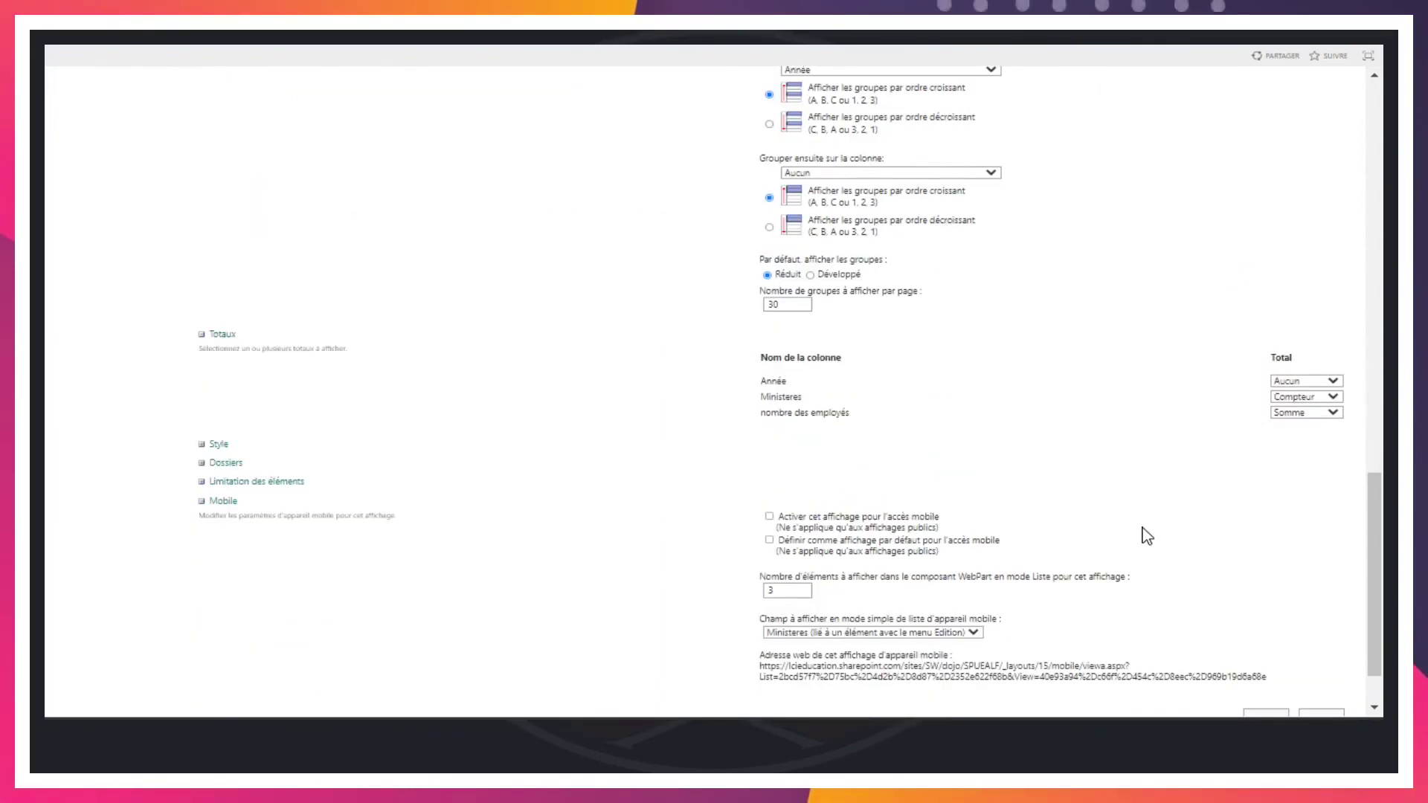
{"action": "scroll", "coordinate": [1147, 536], "scroll_direction": "up", "scroll_amount": 3}
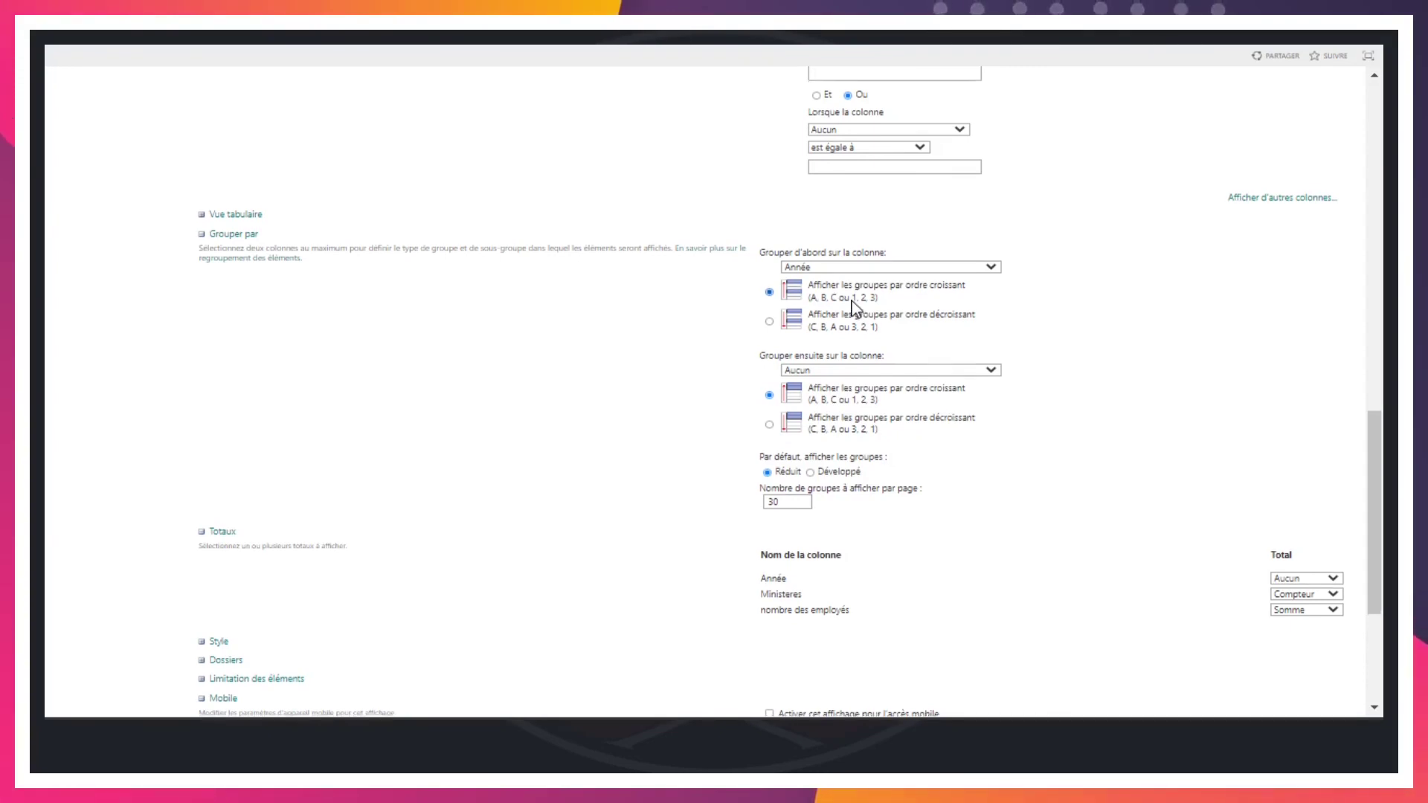
{"action": "scroll", "coordinate": [847, 301], "scroll_direction": "down", "scroll_amount": 3}
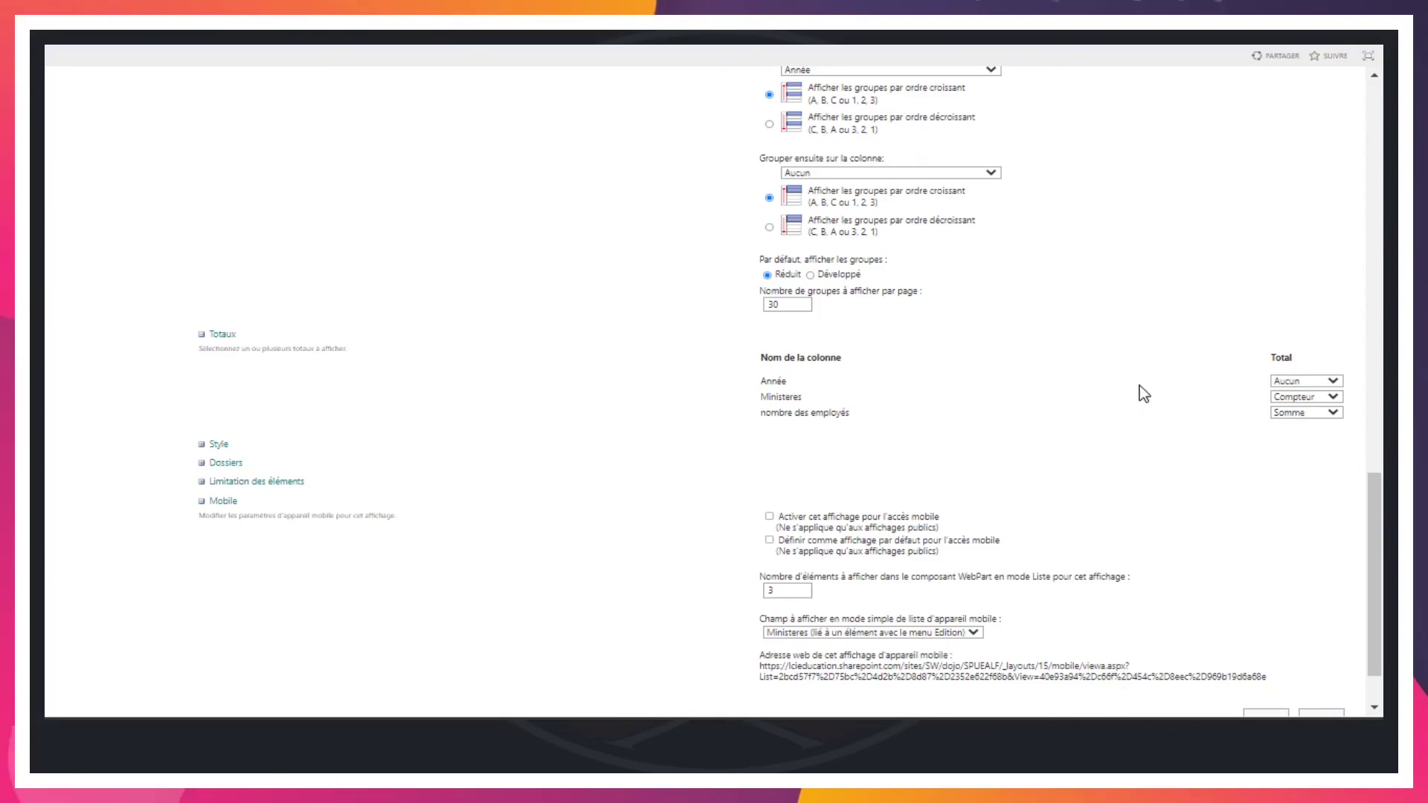
{"action": "scroll", "coordinate": [1141, 391], "scroll_direction": "up", "scroll_amount": 20}
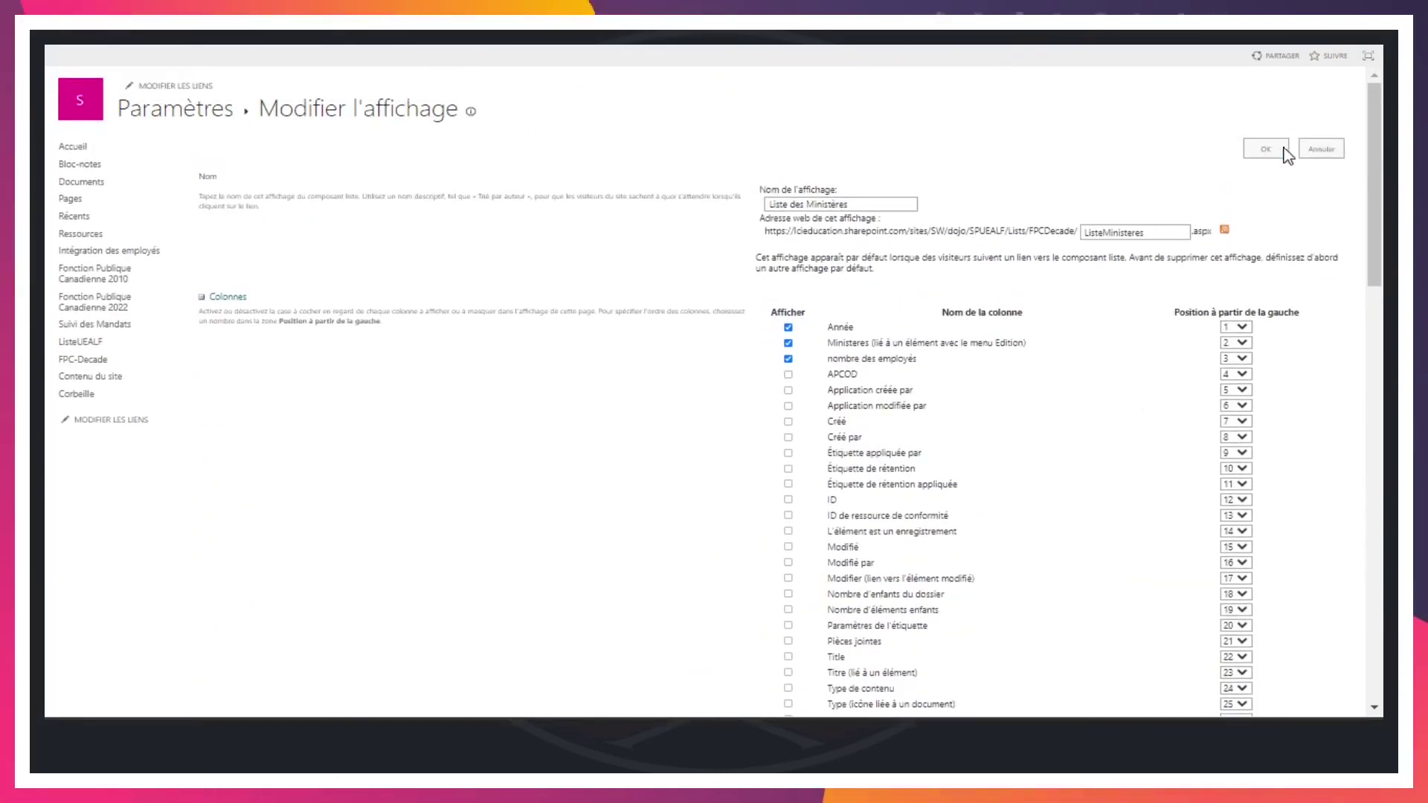
{"action": "left_click", "coordinate": [1263, 152]}
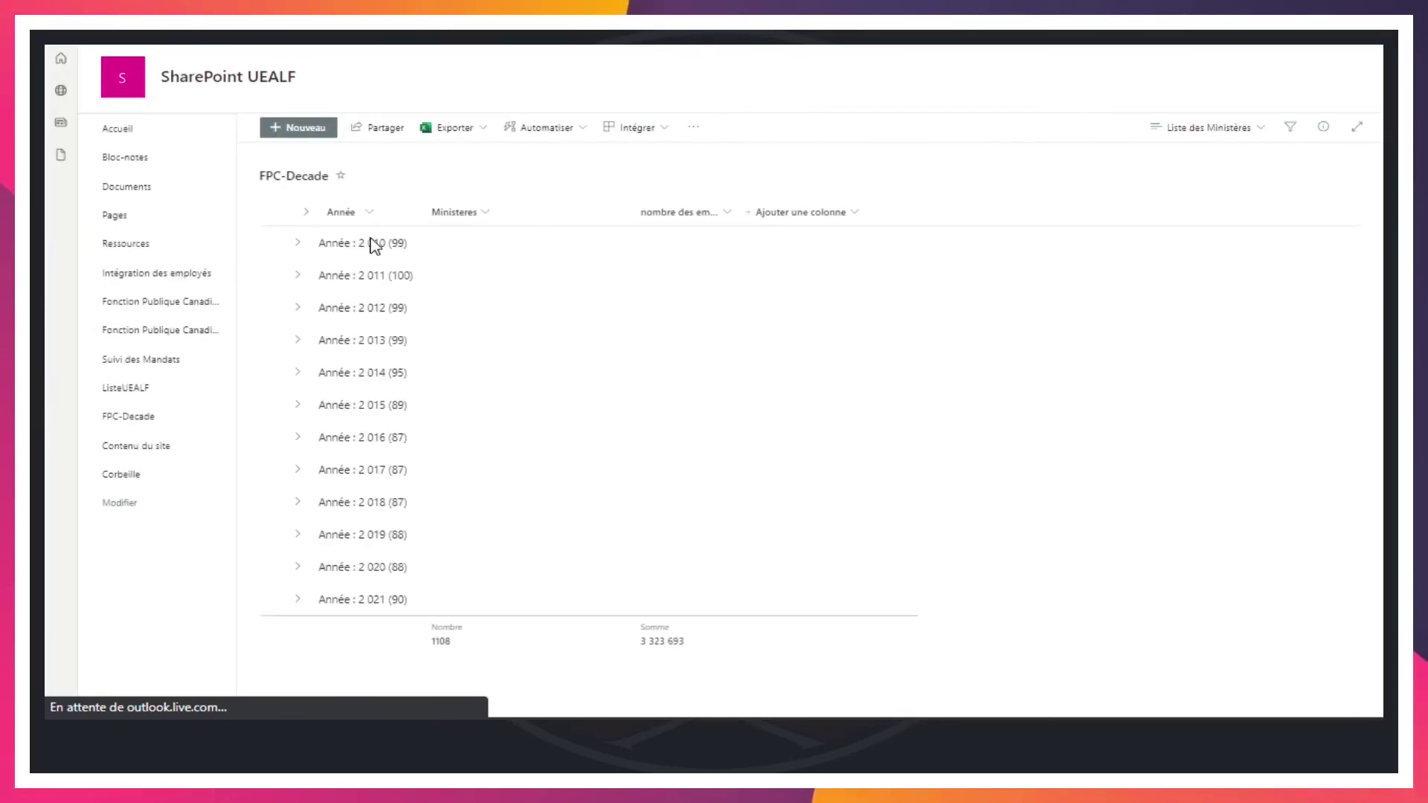
Expand the Année 2010 group and examine its ministry count and employee sum below the listed items
{"action": "left_click", "coordinate": [298, 244]}
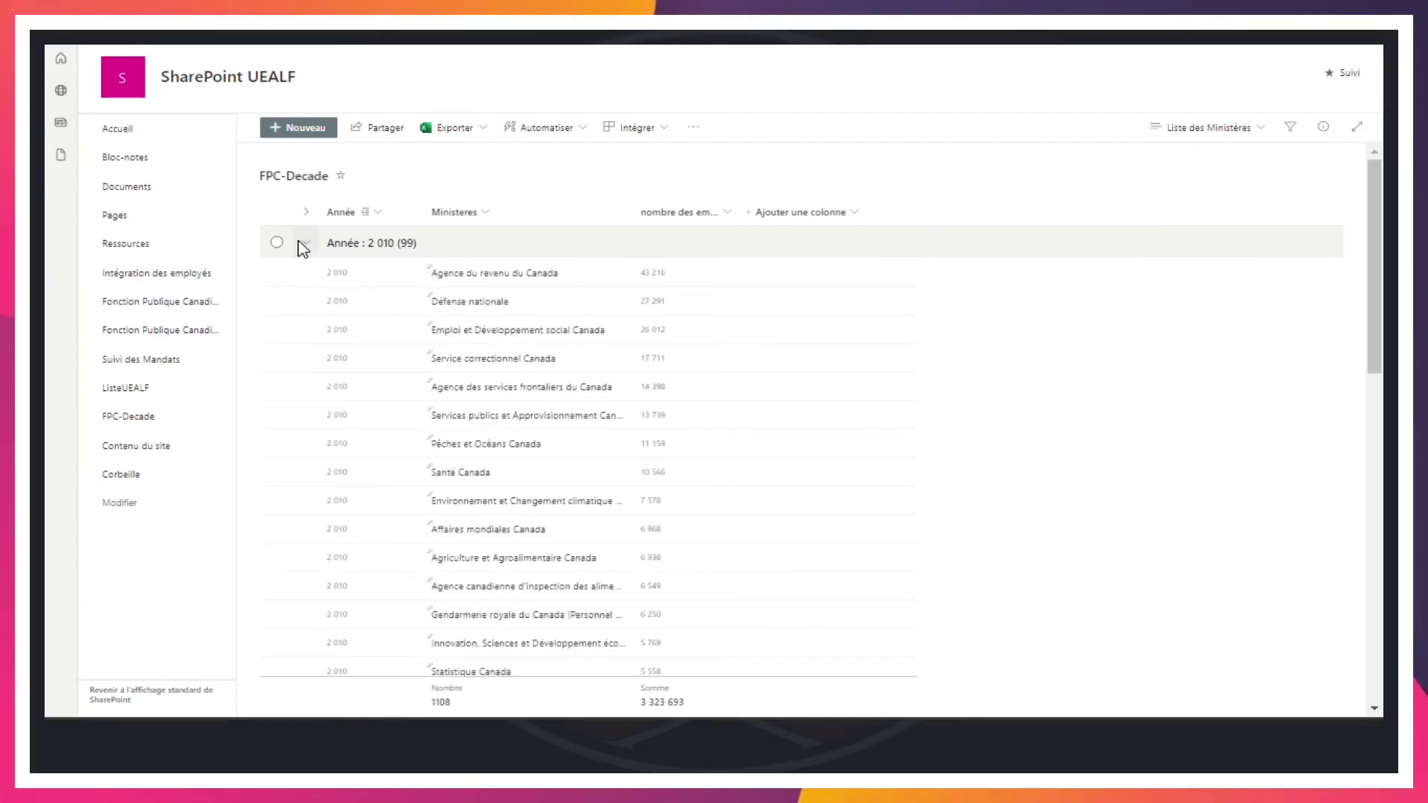
{"action": "scroll", "coordinate": [595, 328], "scroll_direction": "down", "scroll_amount": 1}
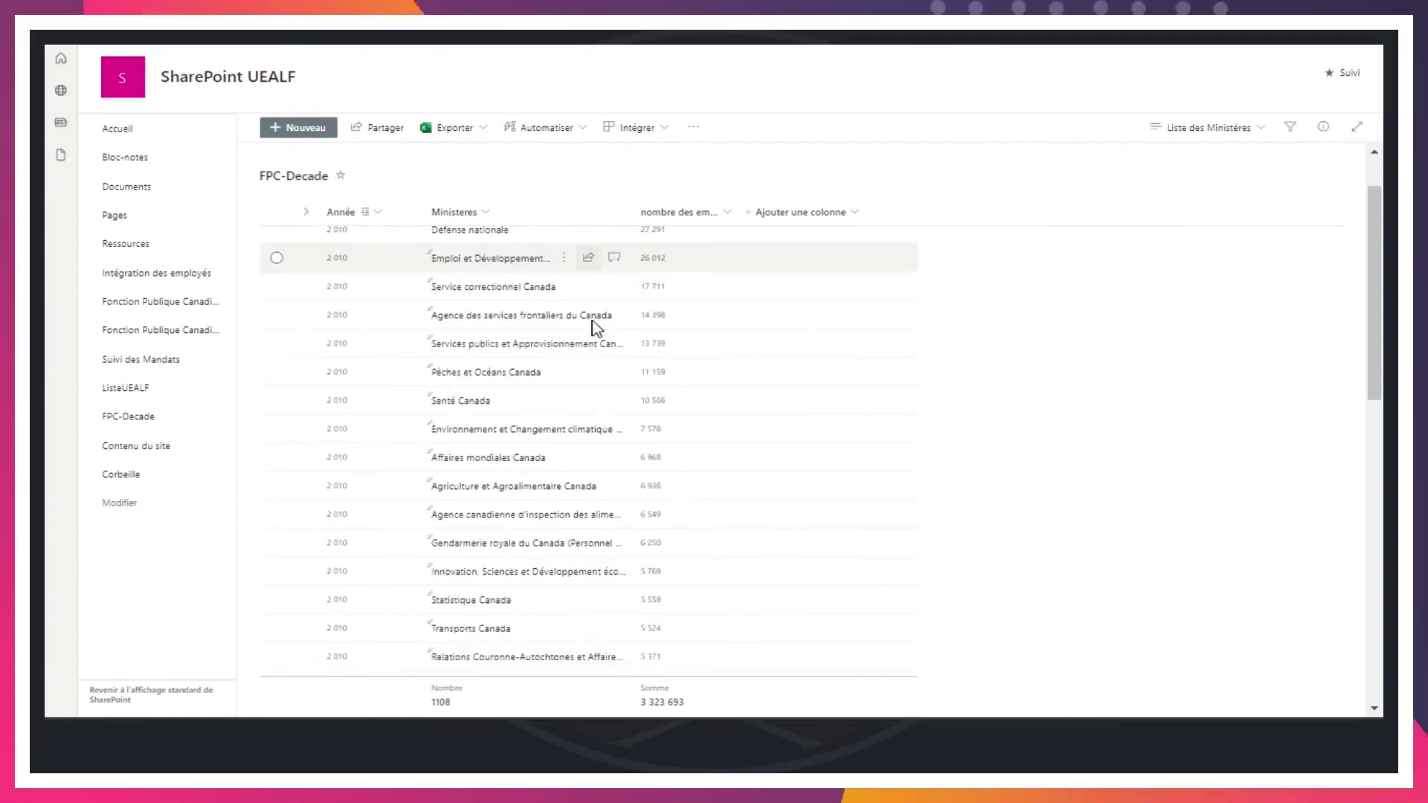
{"action": "scroll", "coordinate": [593, 327], "scroll_direction": "down", "scroll_amount": 3}
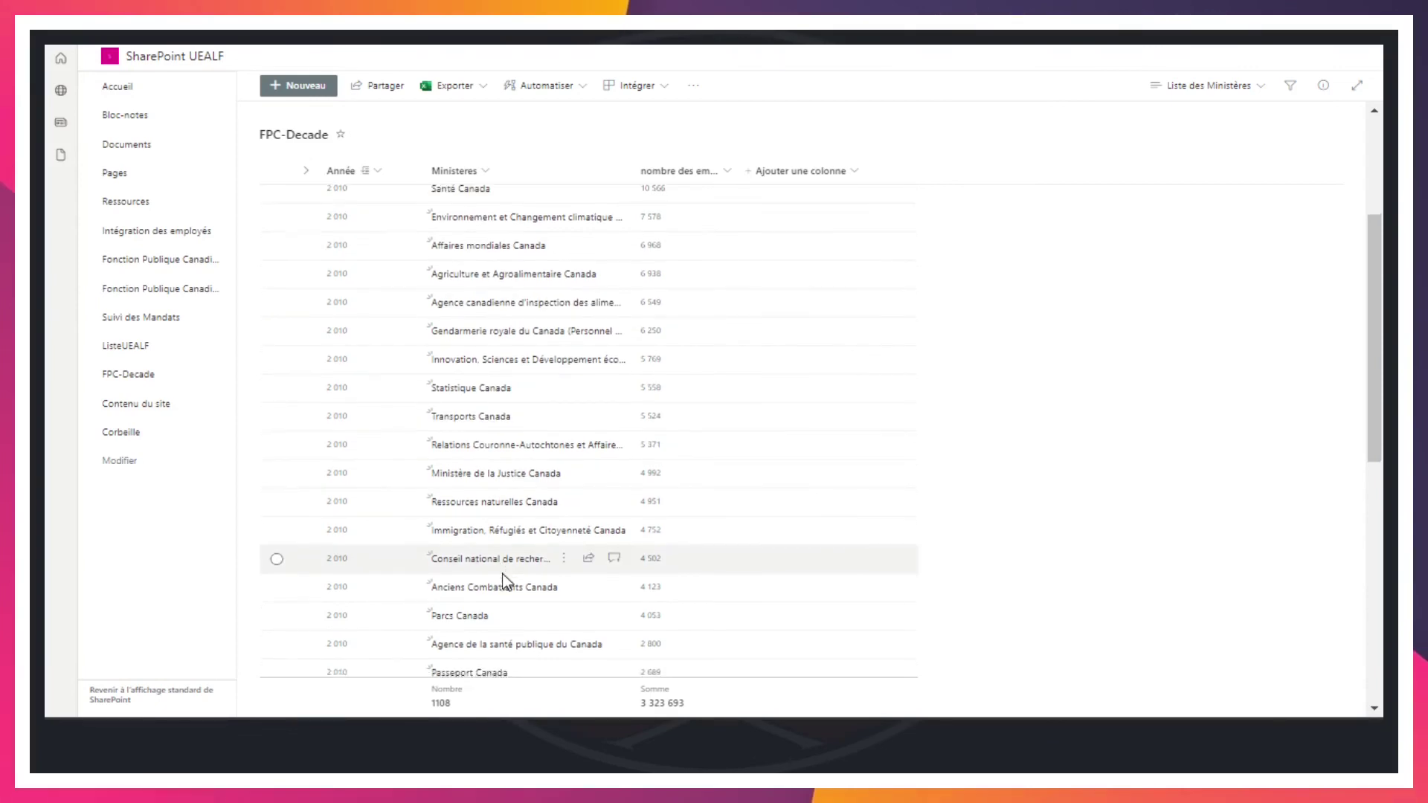
{"action": "scroll", "coordinate": [503, 580], "scroll_direction": "down", "scroll_amount": 10}
{"action": "scroll", "coordinate": [506, 578], "scroll_direction": "down", "scroll_amount": 1}
{"action": "scroll", "coordinate": [505, 578], "scroll_direction": "up", "scroll_amount": 3}
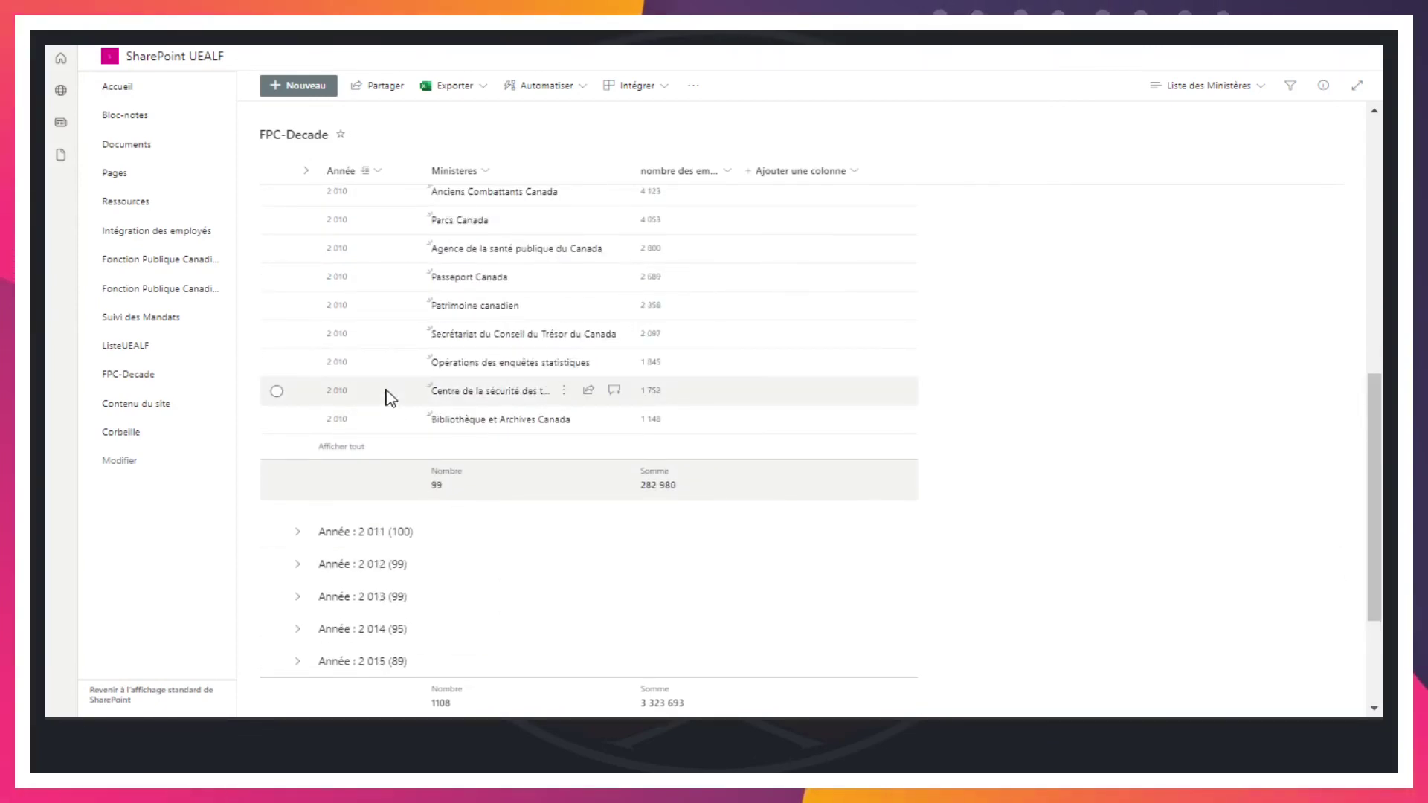
{"action": "scroll", "coordinate": [390, 394], "scroll_direction": "up", "scroll_amount": 2}
{"action": "scroll", "coordinate": [478, 567], "scroll_direction": "down", "scroll_amount": 1}
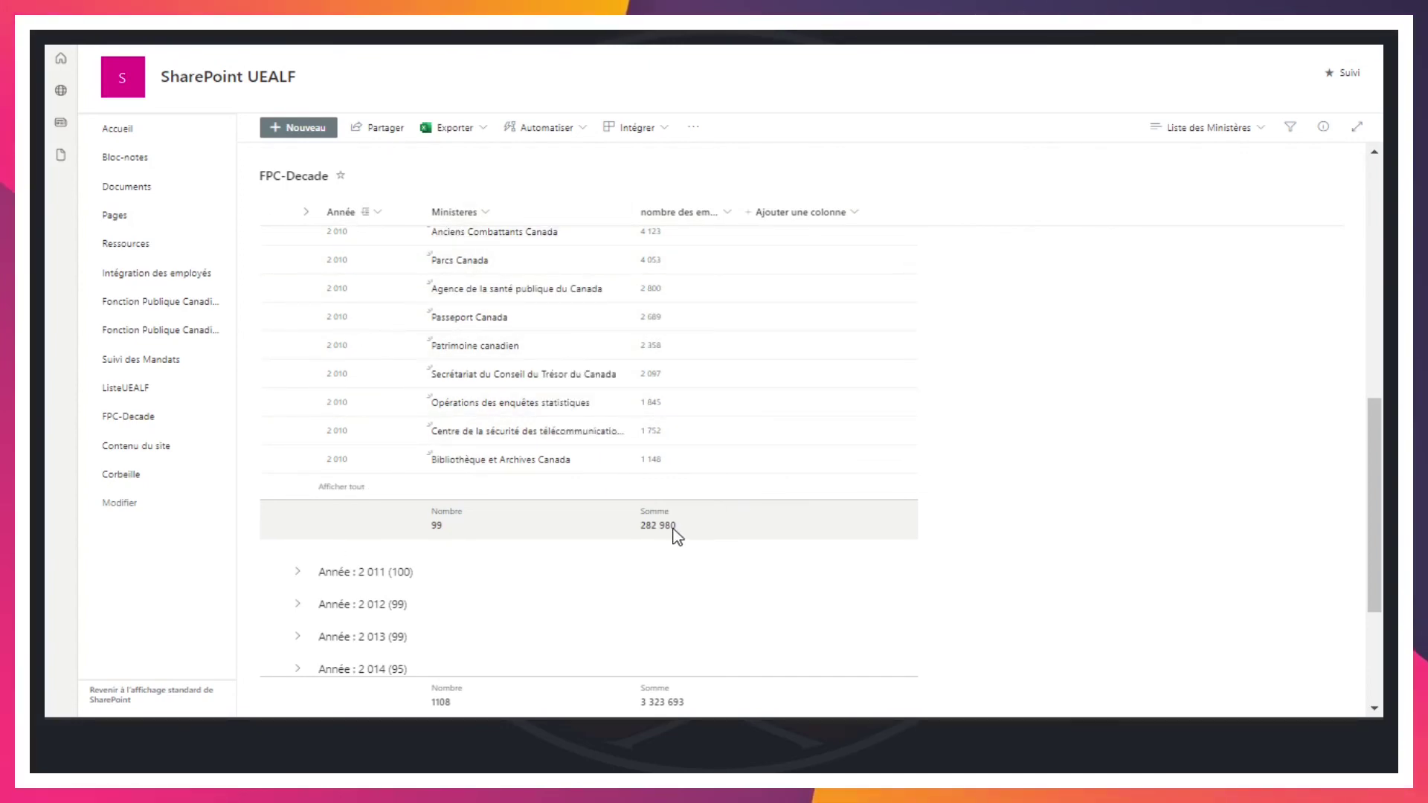
Expand all Année groups at once and look through their ministries and the overall totals, collapsing the Année 2015 group
{"action": "left_click", "coordinate": [308, 216]}
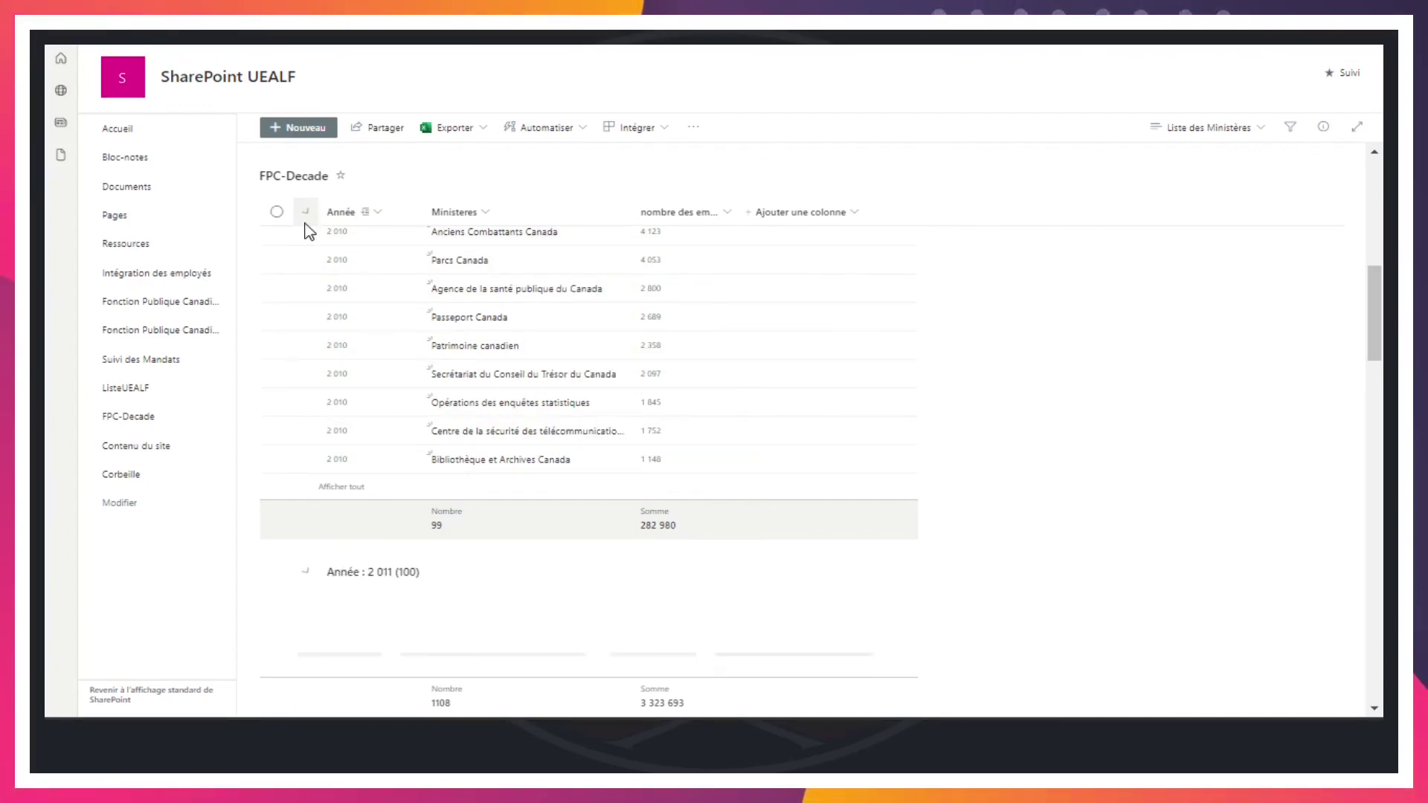
{"action": "scroll", "coordinate": [366, 443], "scroll_direction": "down", "scroll_amount": 5}
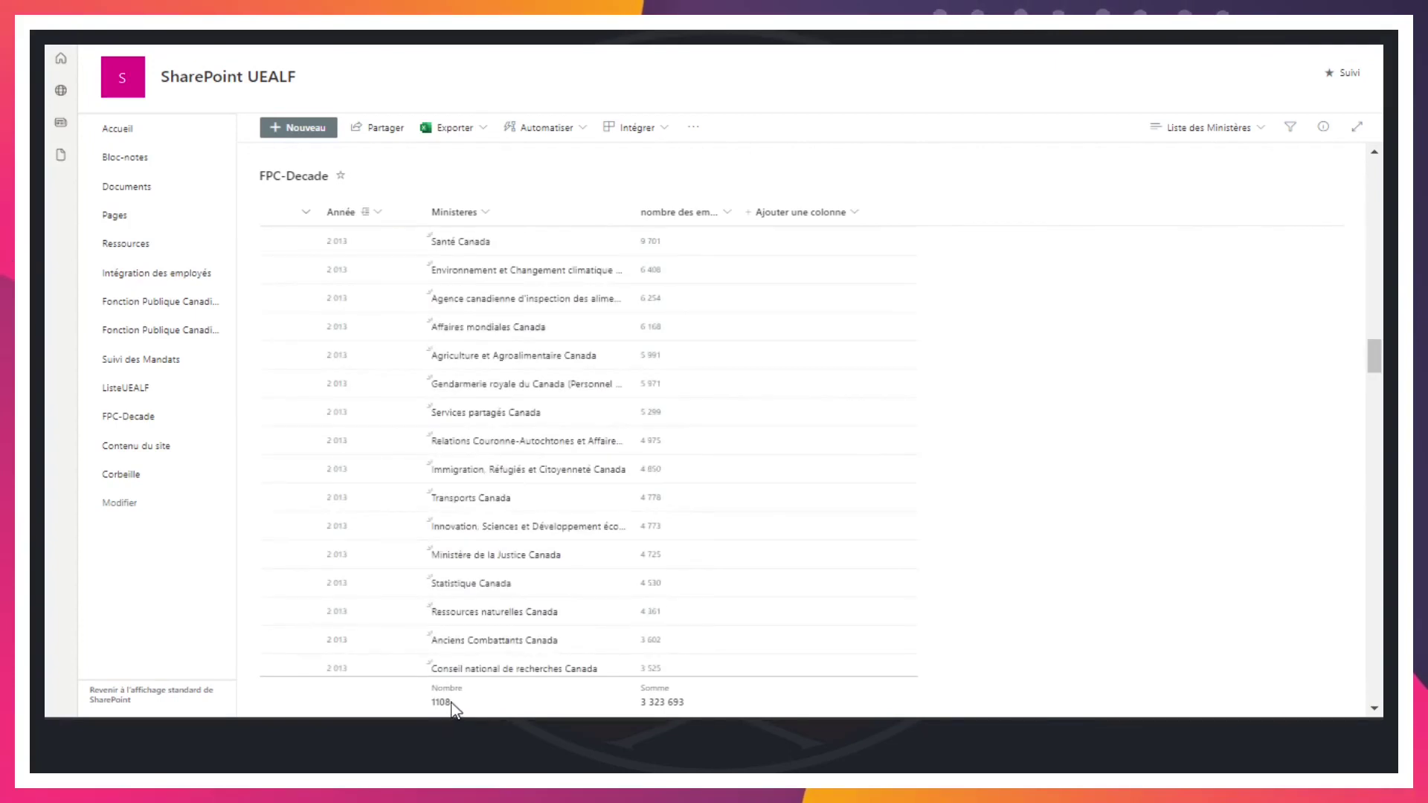
{"action": "scroll", "coordinate": [455, 713], "scroll_direction": "down", "scroll_amount": 3}
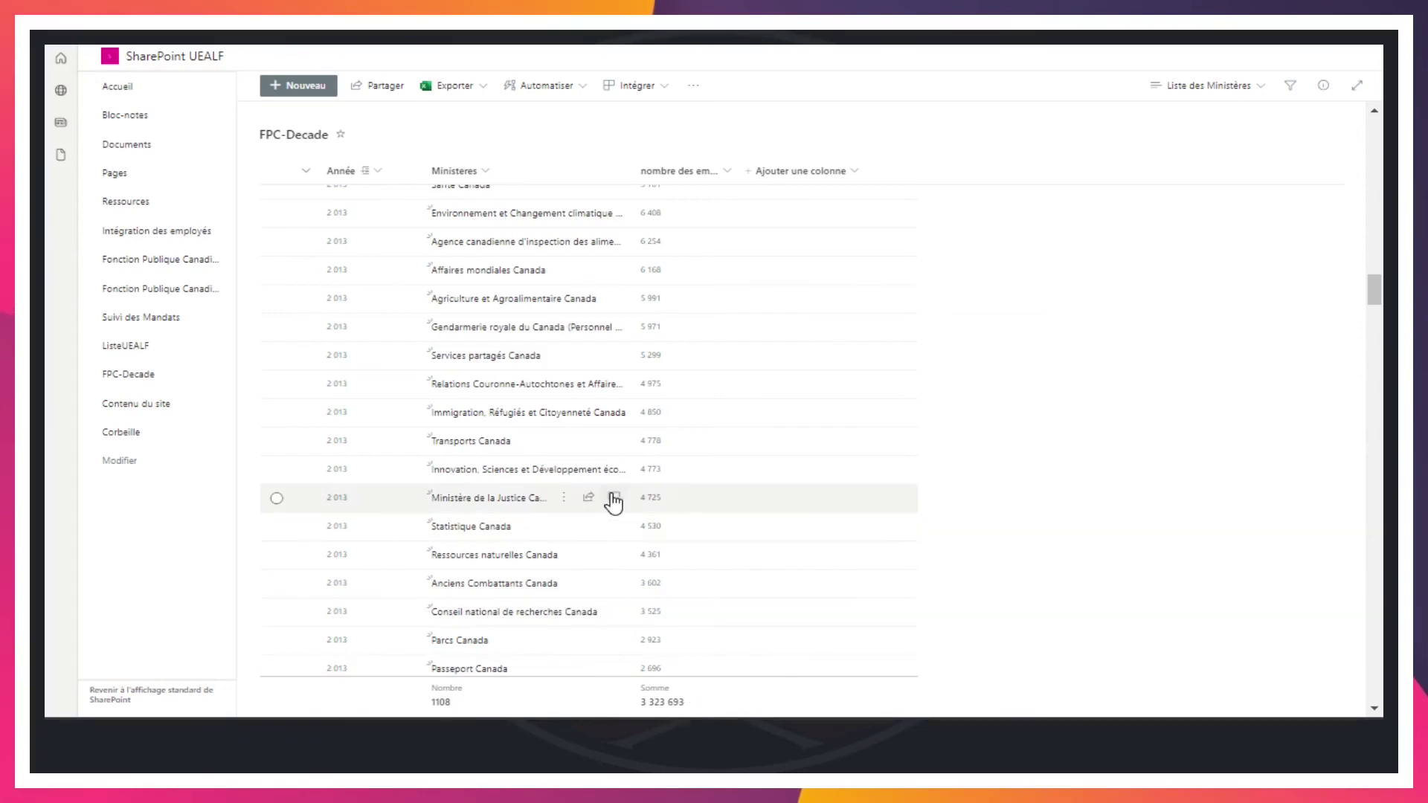
{"action": "scroll", "coordinate": [610, 502], "scroll_direction": "down", "scroll_amount": 15}
{"action": "scroll", "coordinate": [614, 503], "scroll_direction": "down", "scroll_amount": 5}
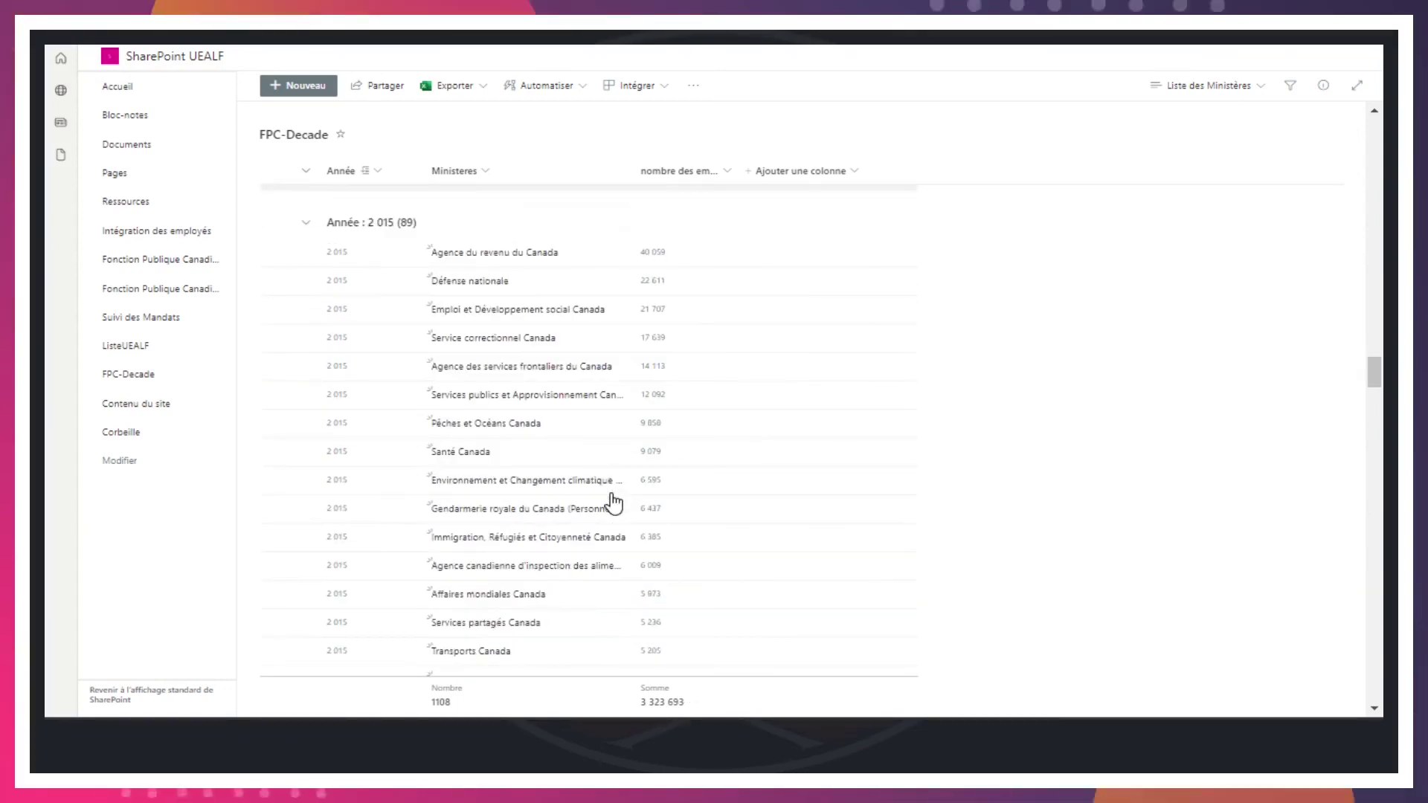
{"action": "left_click", "coordinate": [304, 222]}
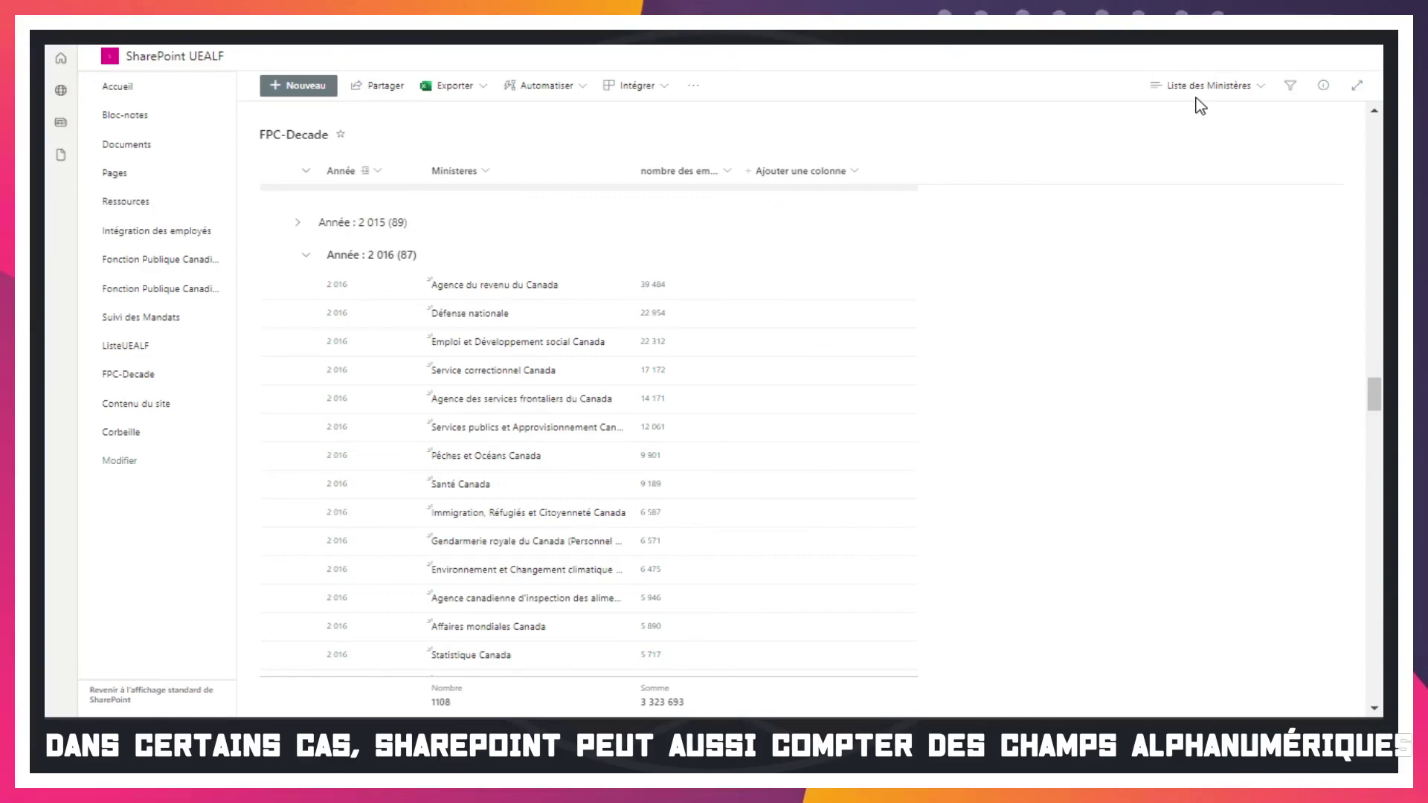
Look through the ungrouped ministry list and check the display options offered for the Liste des Ministères view
{"action": "scroll", "coordinate": [881, 385], "scroll_direction": "down", "scroll_amount": 15}
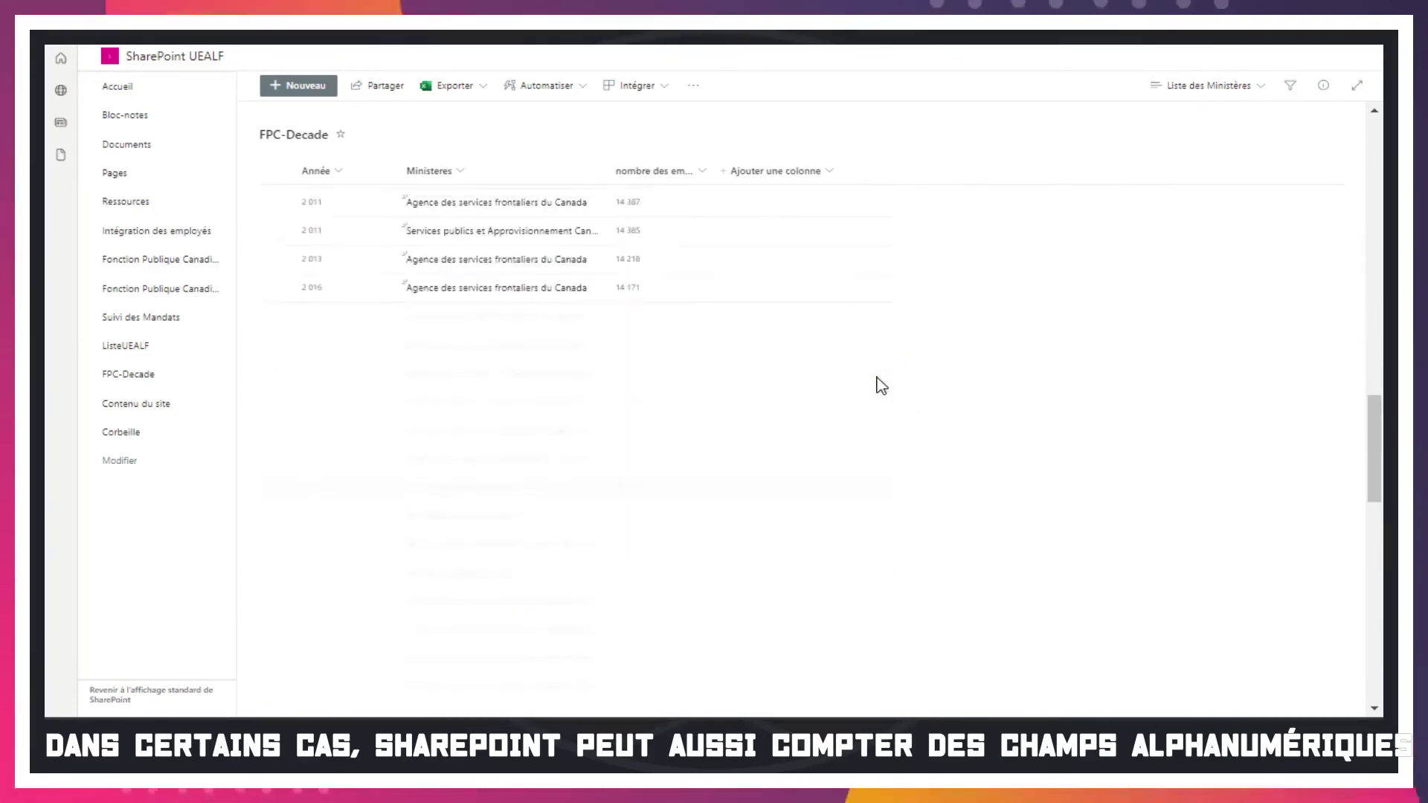
{"action": "scroll", "coordinate": [881, 384], "scroll_direction": "up", "scroll_amount": 15}
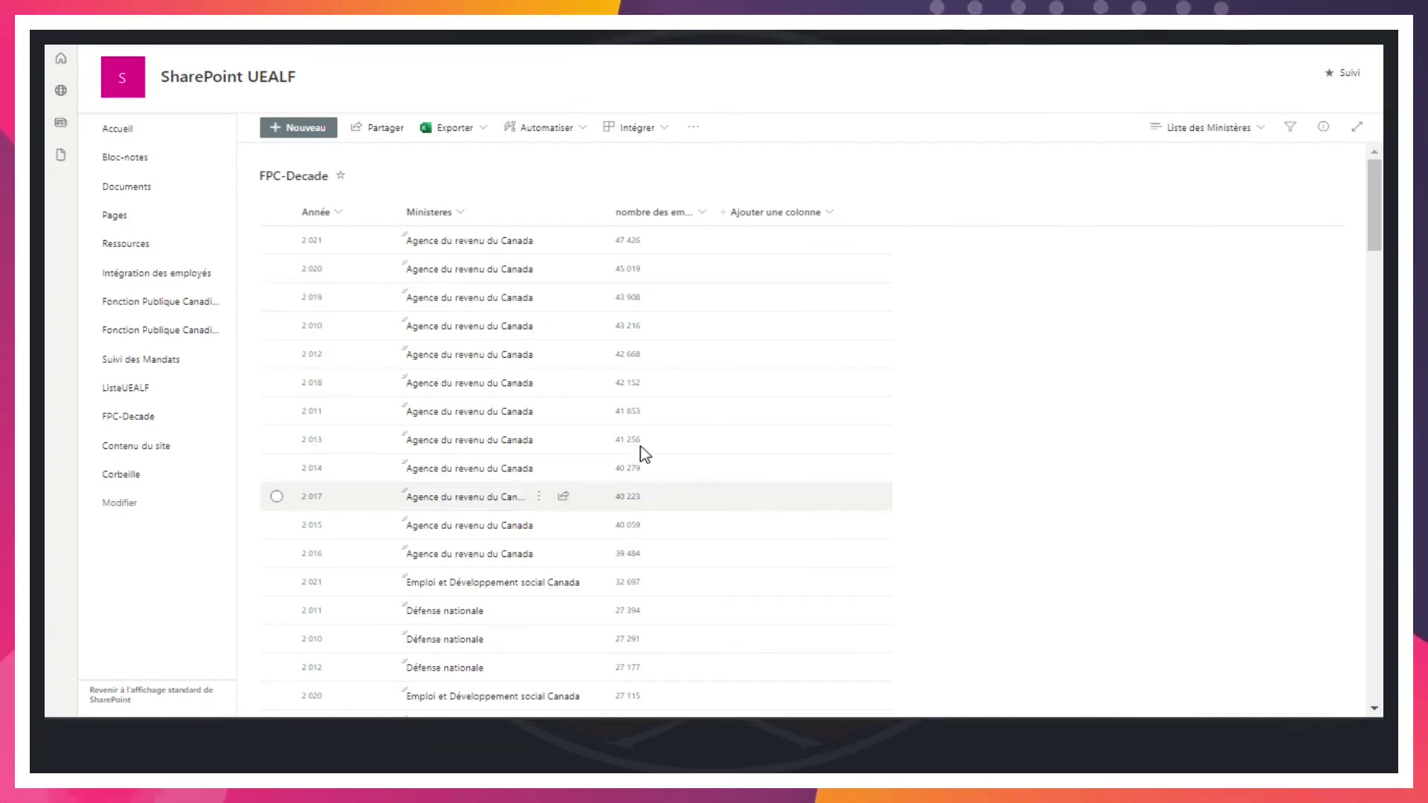
{"action": "left_click", "coordinate": [1228, 138]}
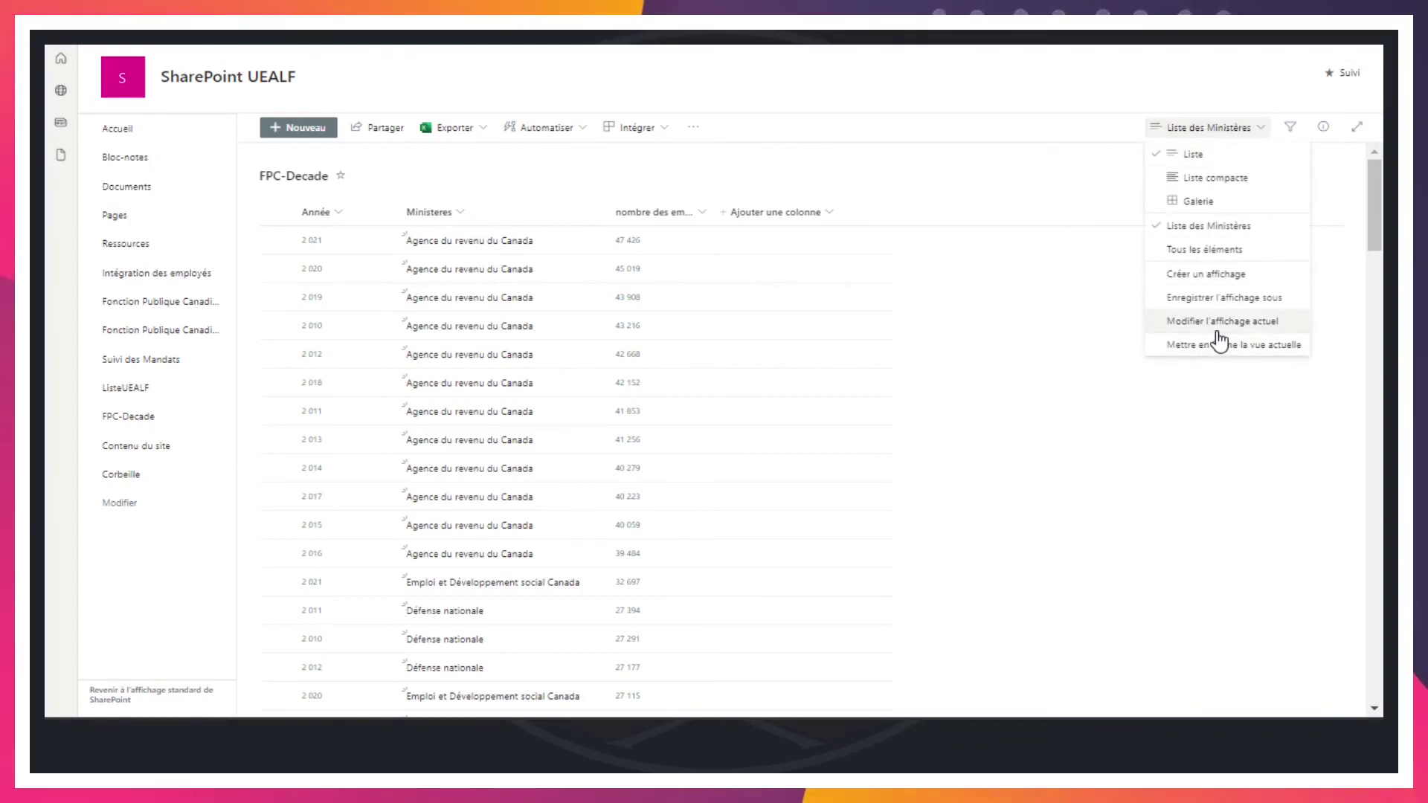
{"action": "left_click", "coordinate": [962, 148]}
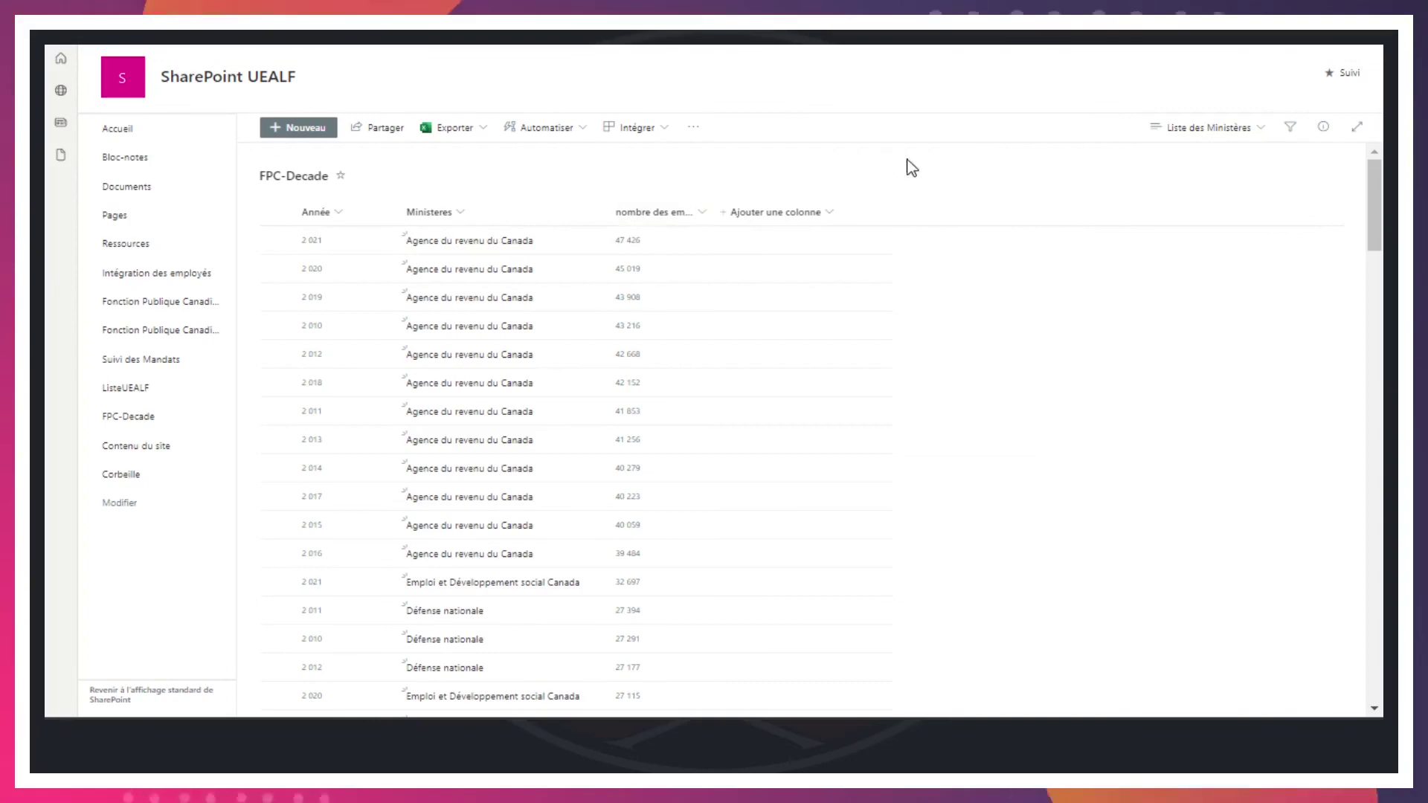